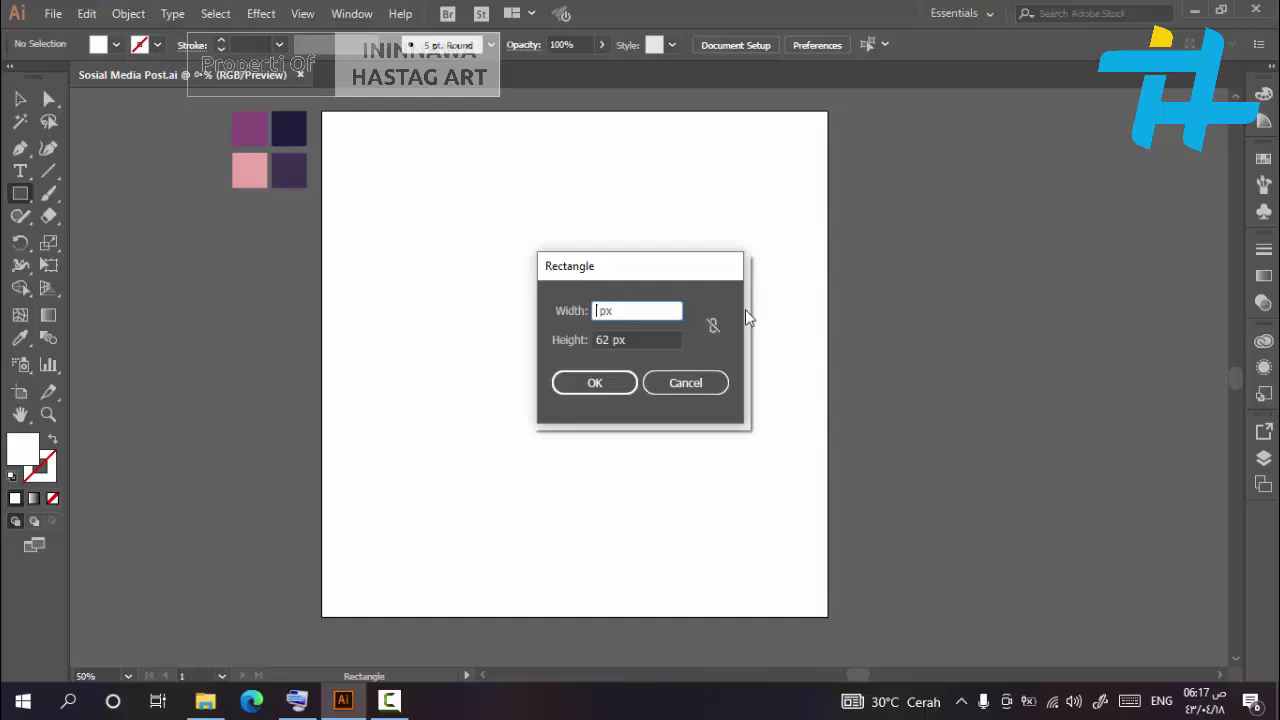
Create a rectangle 1080 px wide and 1080 px high
text(180)
key(BackSpace)
key(BackSpace)
text(080)
click(607, 339)
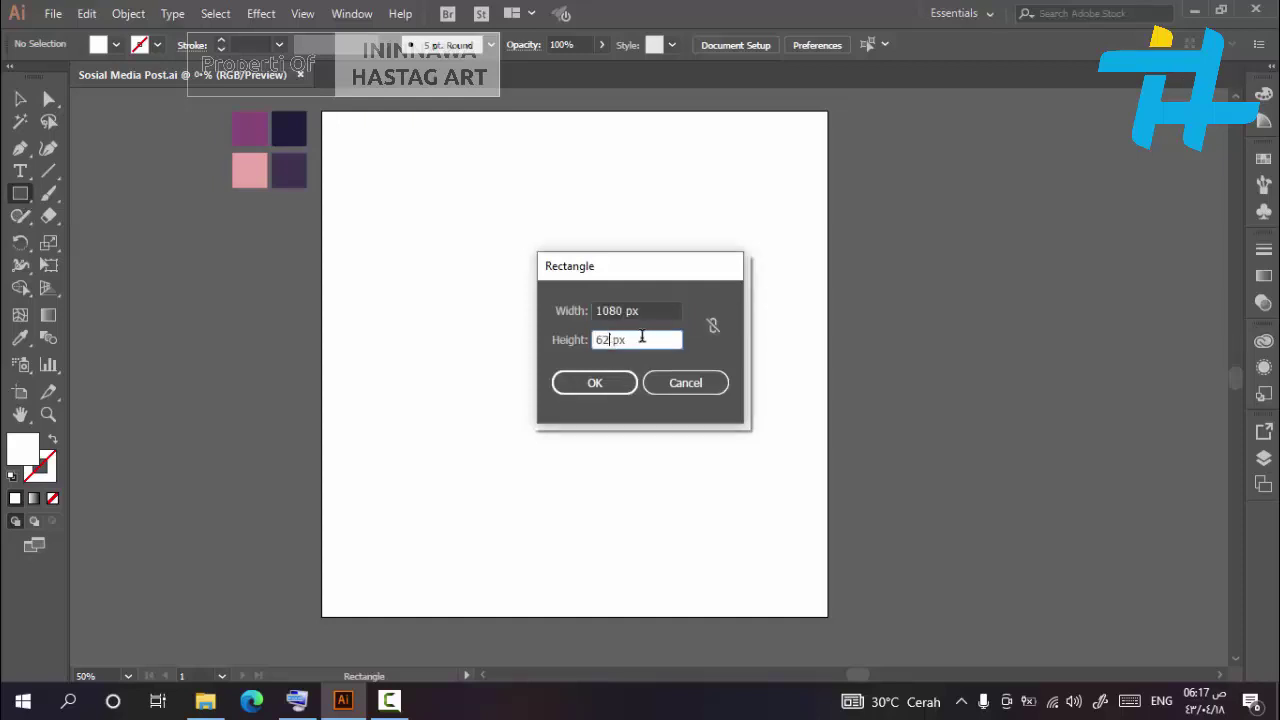
text(1080)
click(582, 385)
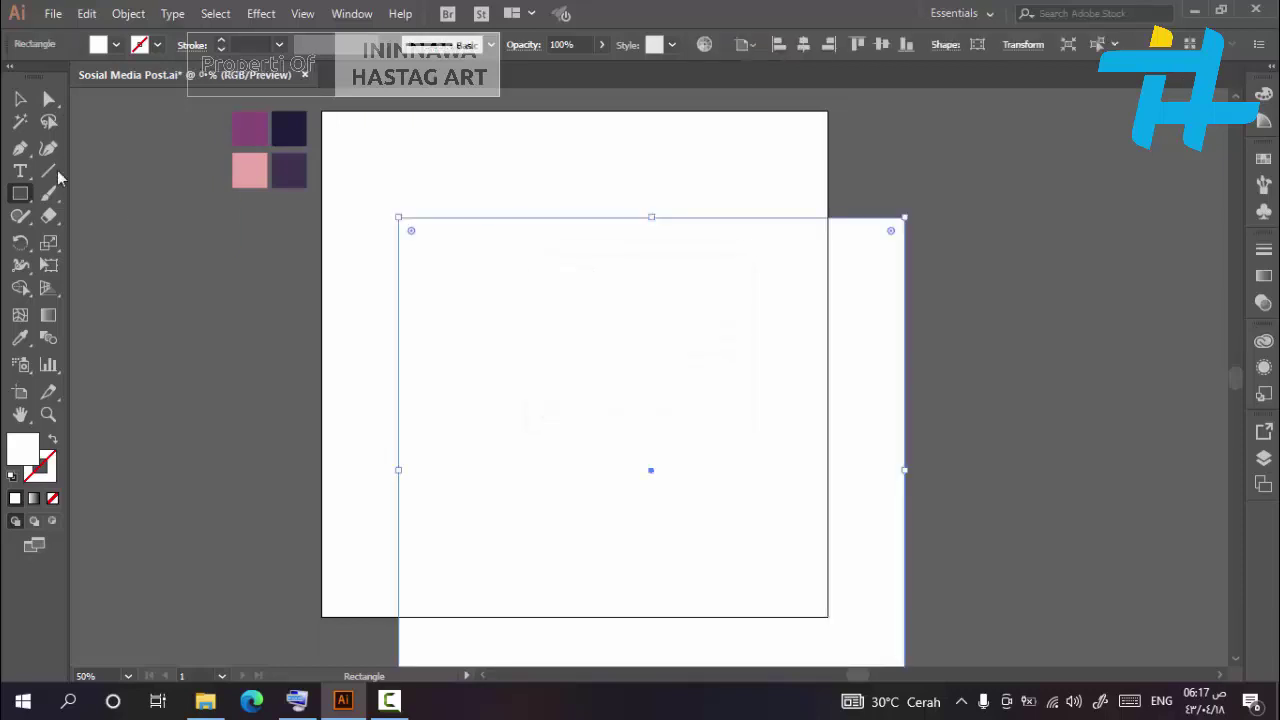
Centre the square horizontally and vertically on the artboard
click(803, 46)
click(881, 46)
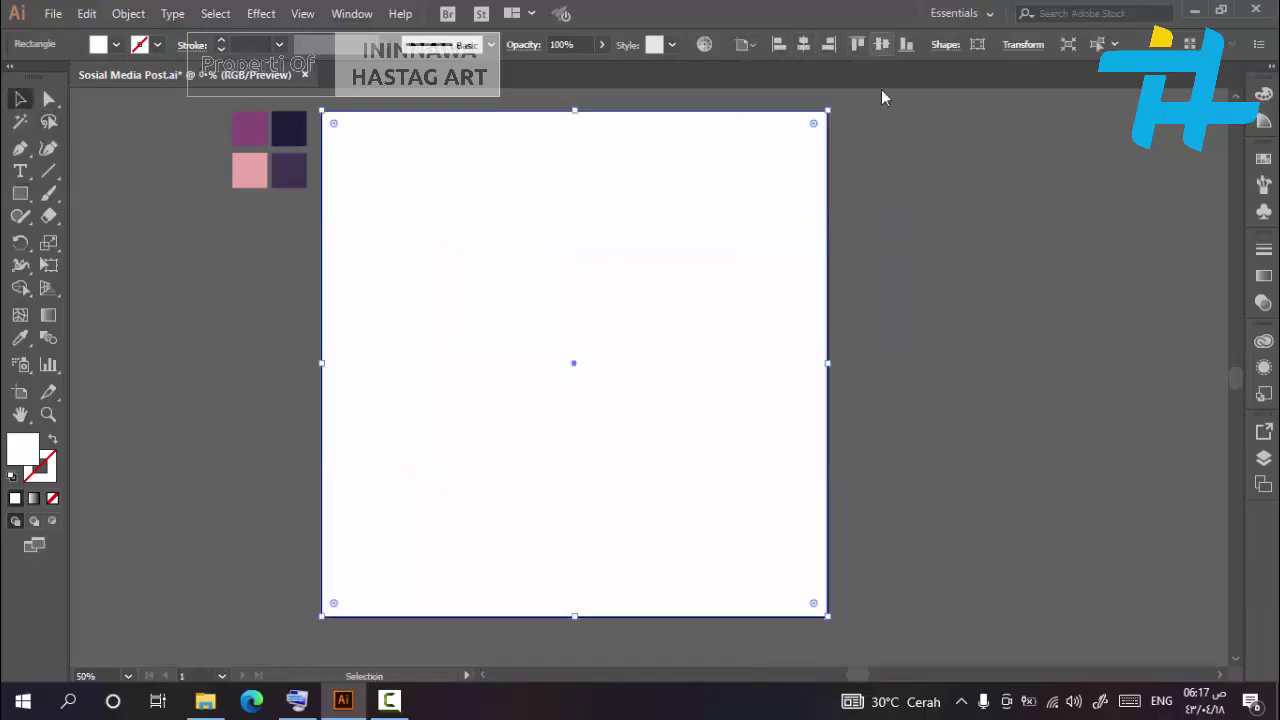
click(920, 213)
Fill the background square with the pink colour sampled from the palette swatches
click(599, 261)
click(18, 338)
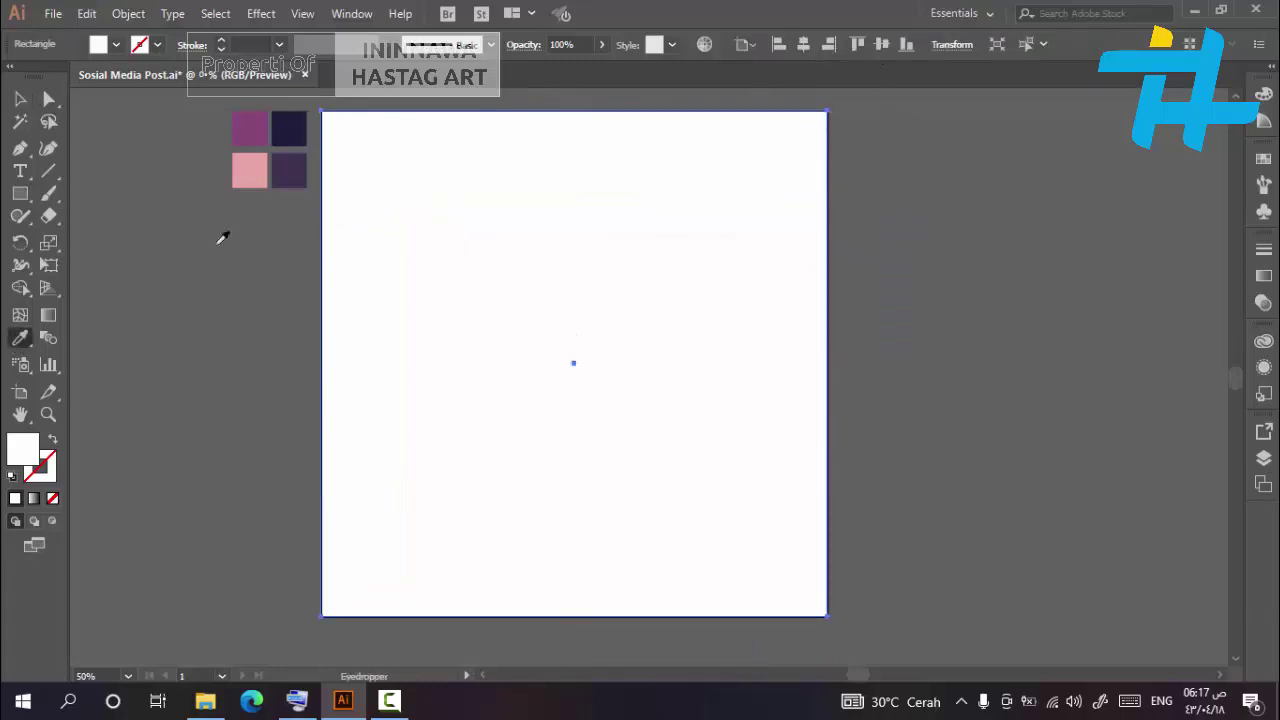
click(258, 172)
click(24, 97)
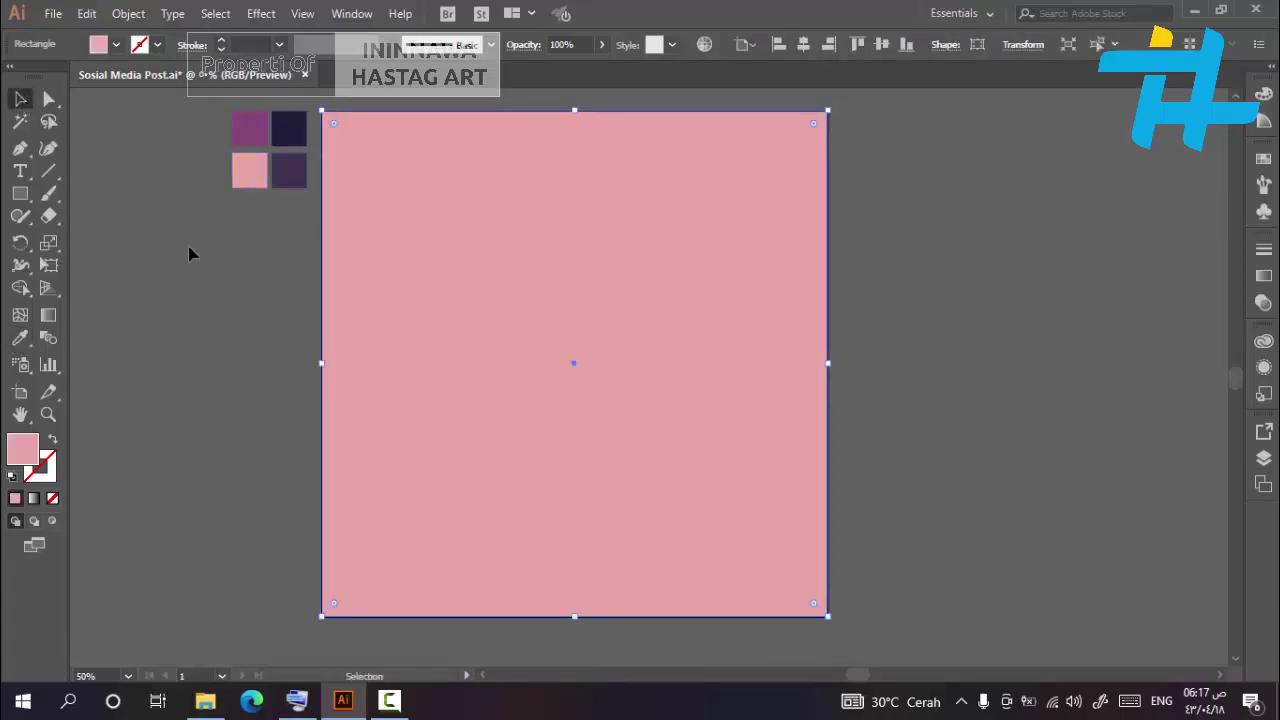
click(207, 304)
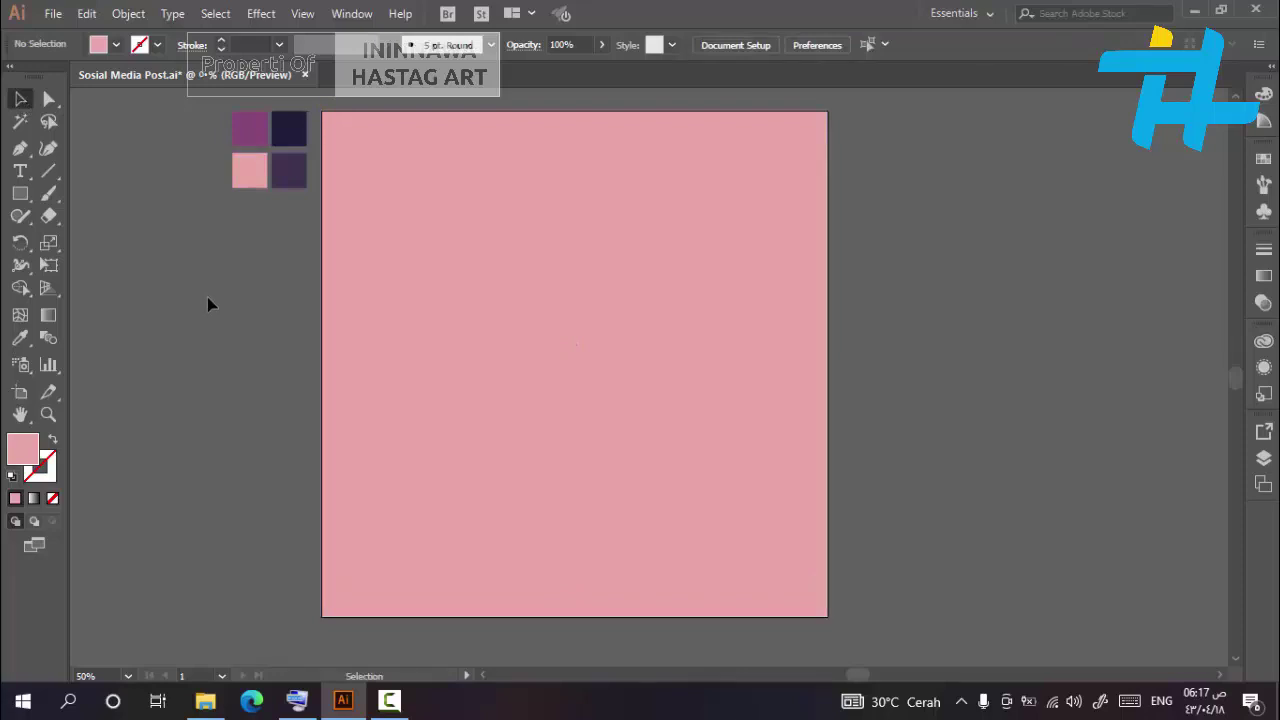
Give the background square a linear gradient fill from near-white grey to light grey
click(423, 337)
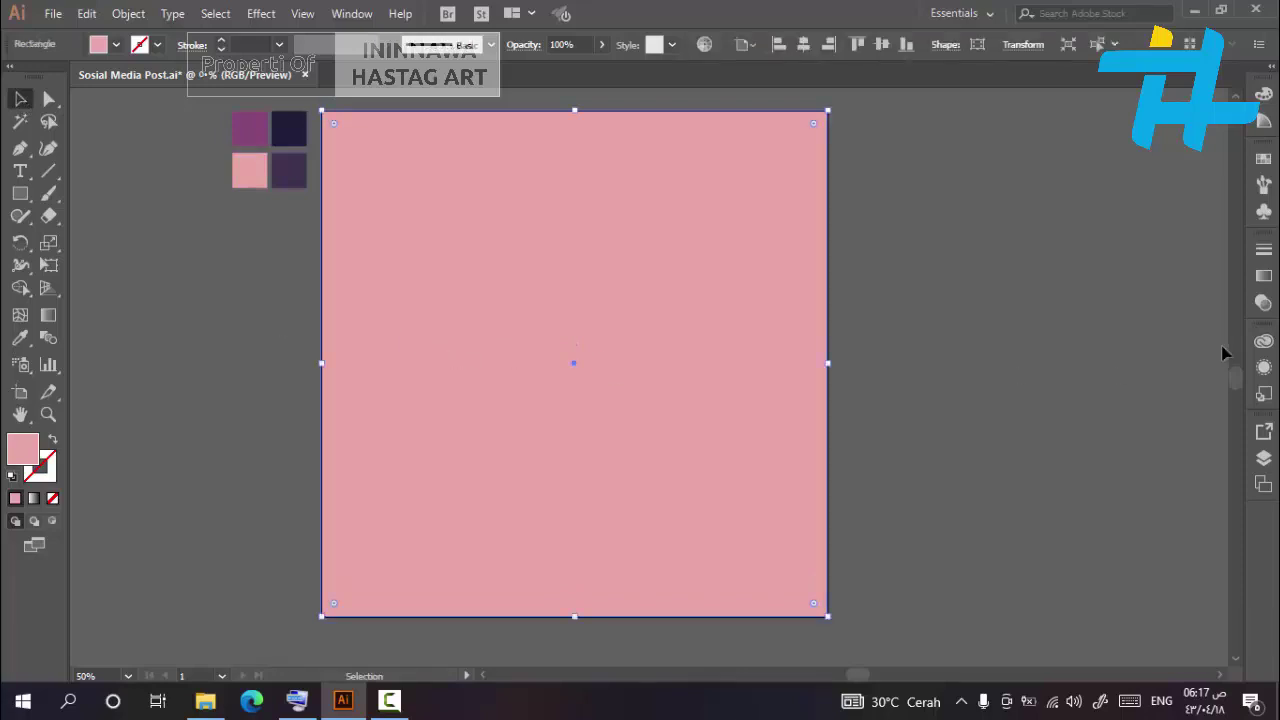
click(1265, 276)
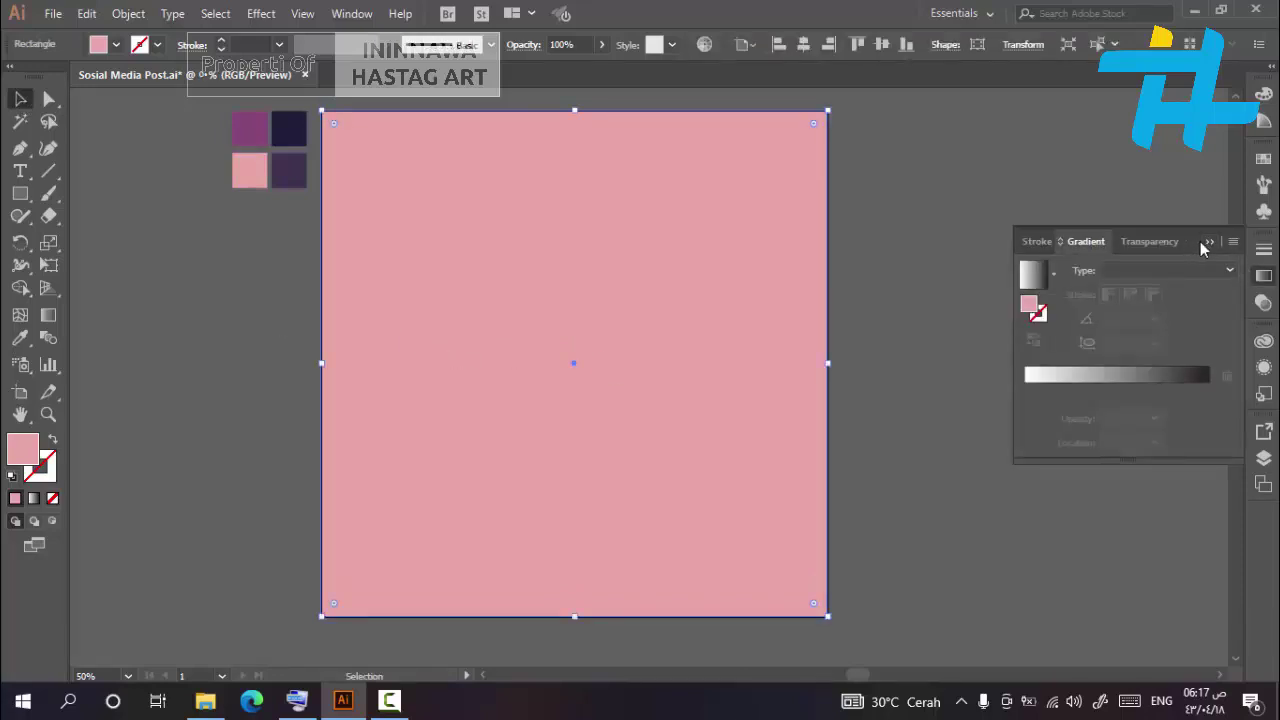
click(1041, 285)
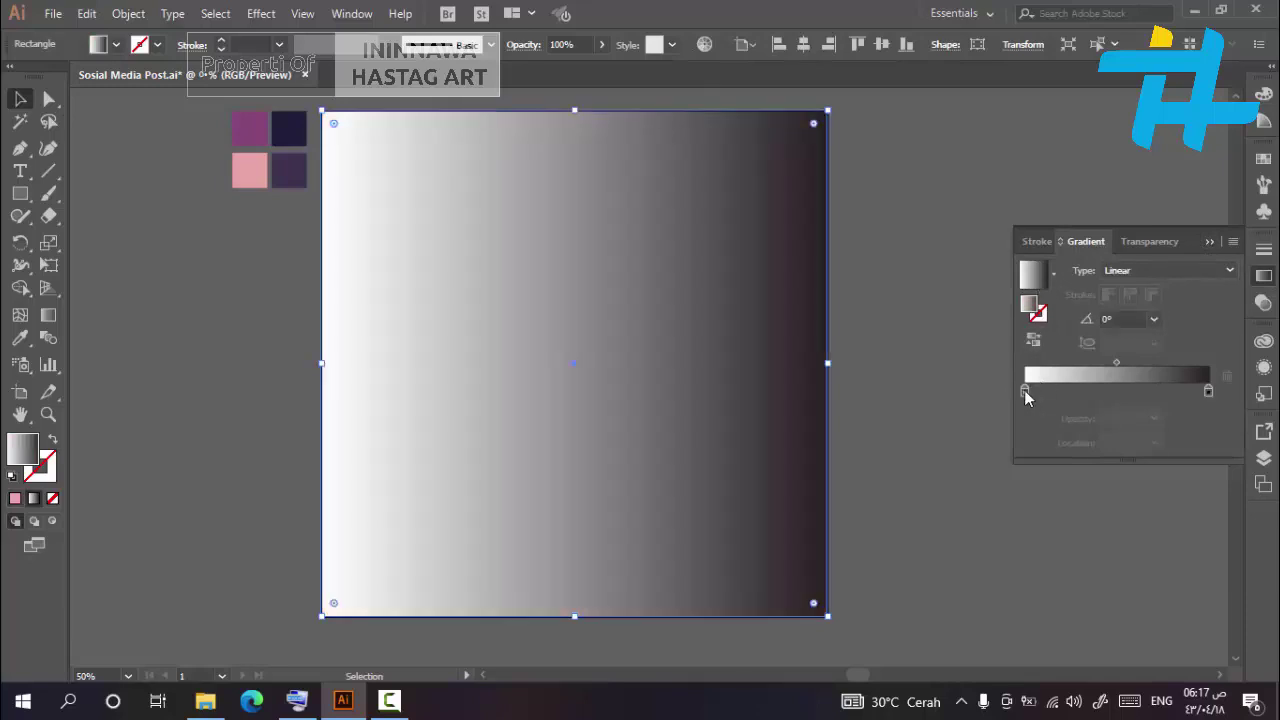
double_click(1024, 391)
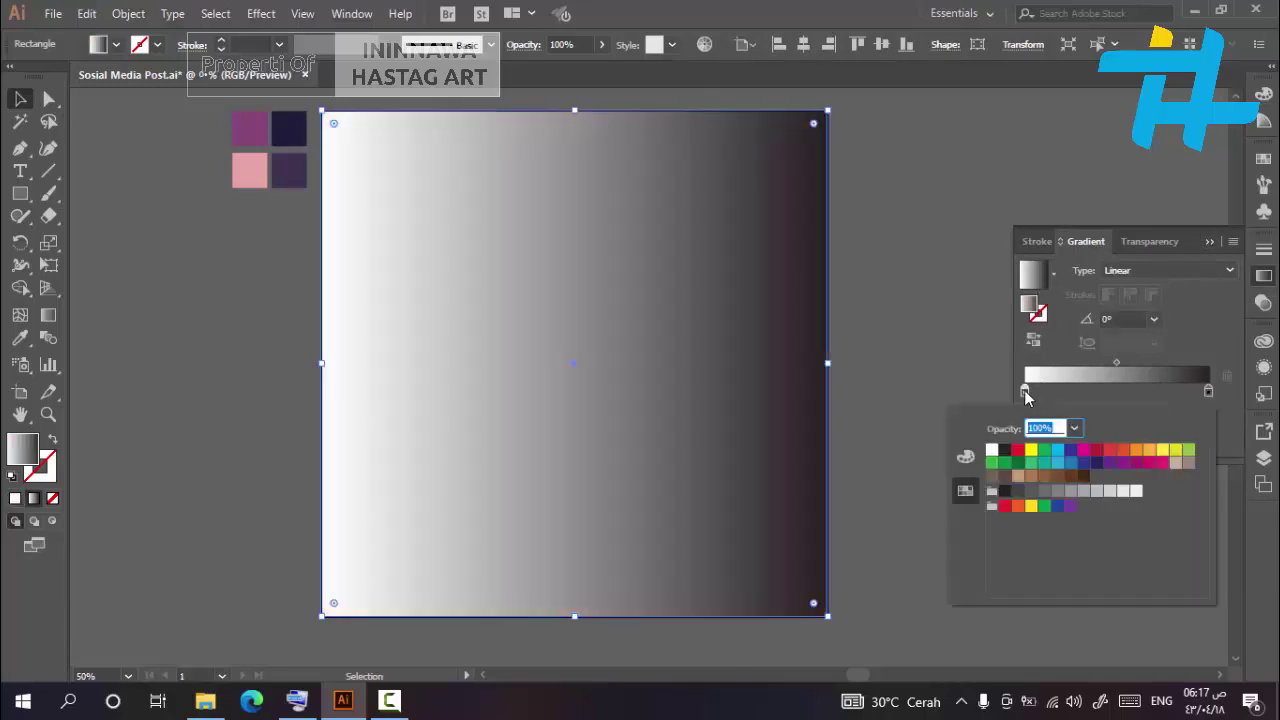
click(1136, 491)
click(1209, 392)
double_click(1209, 392)
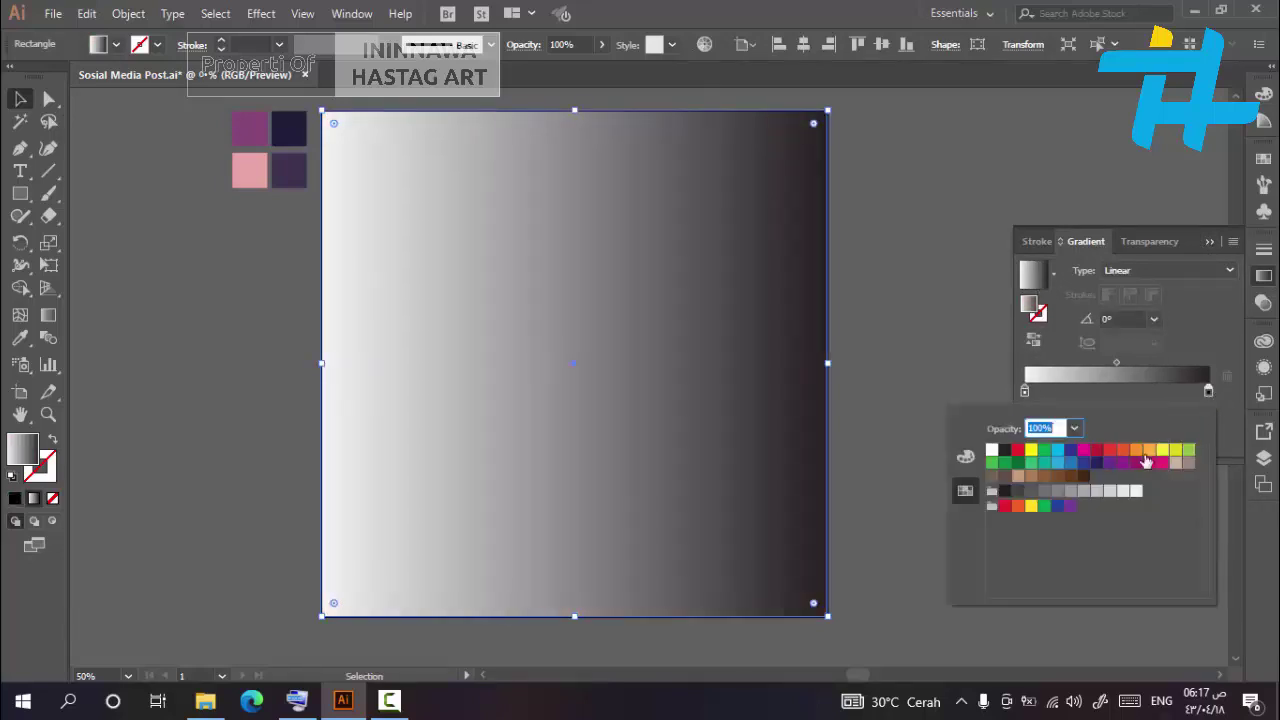
click(1109, 491)
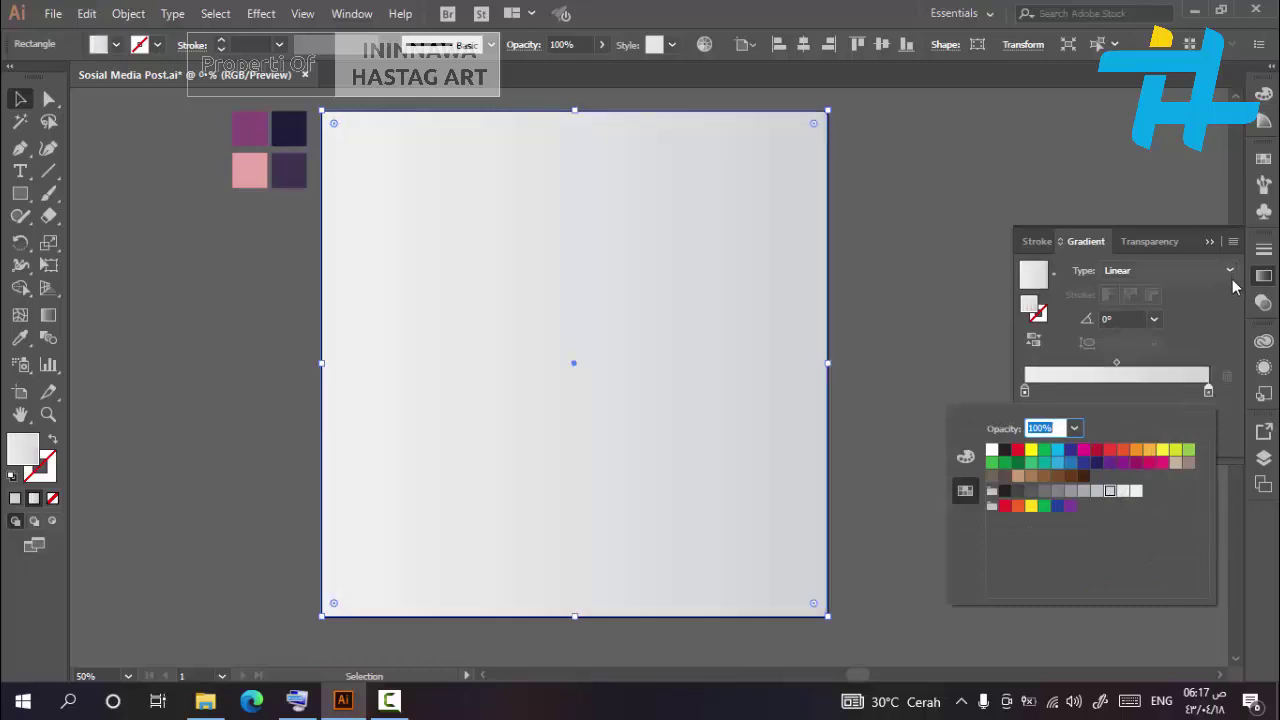
click(1216, 307)
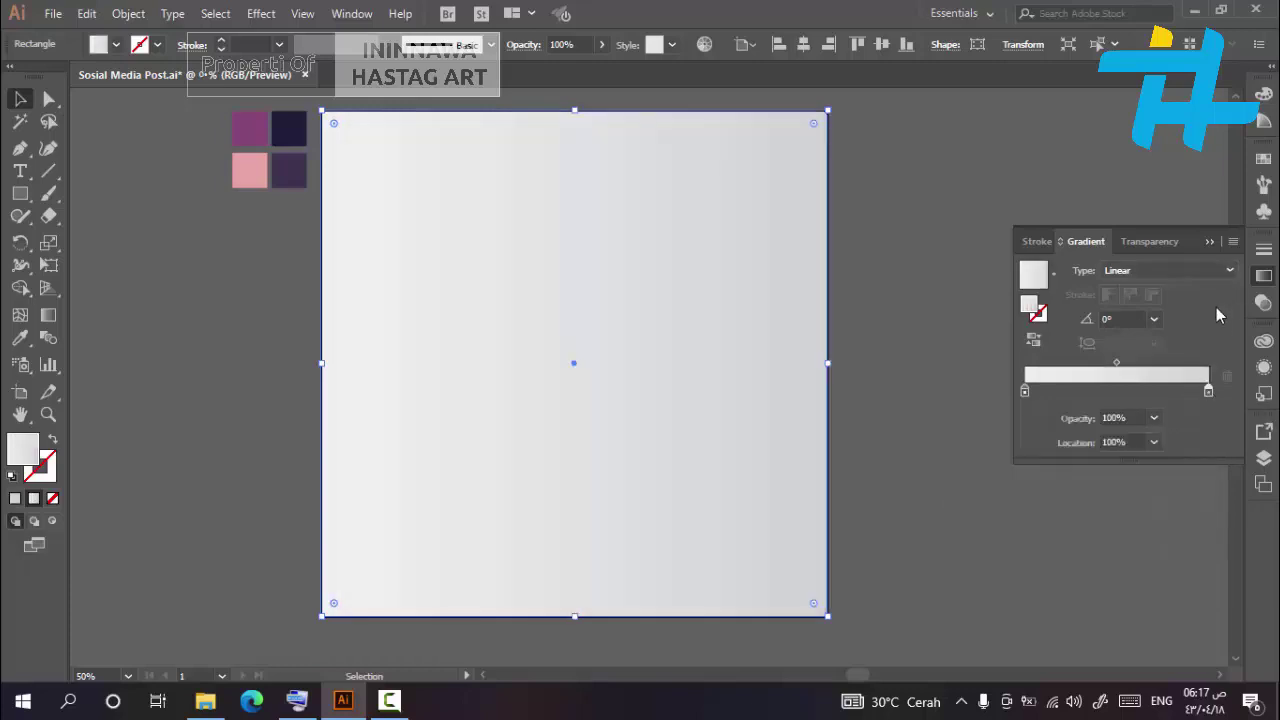
click(1210, 242)
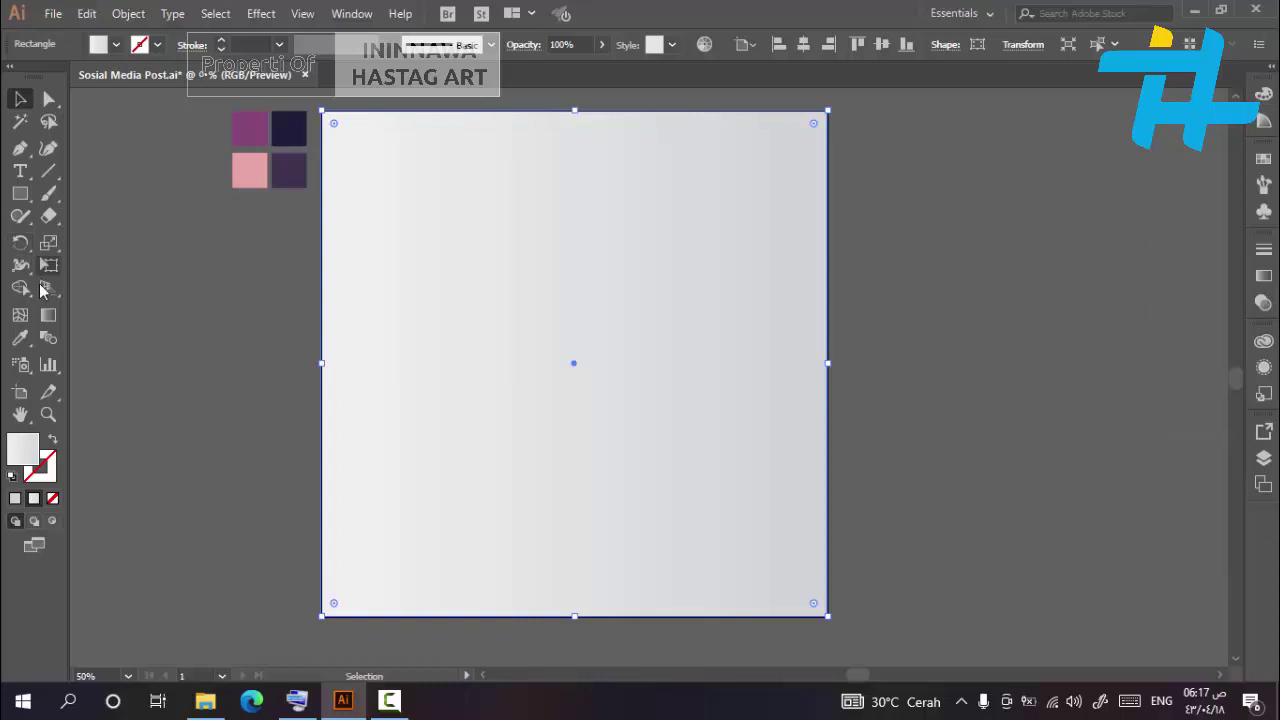
Redirect the background gradient diagonally from the square's top-left corner to its bottom-right corner
click(48, 314)
drag(322, 114, 828, 616)
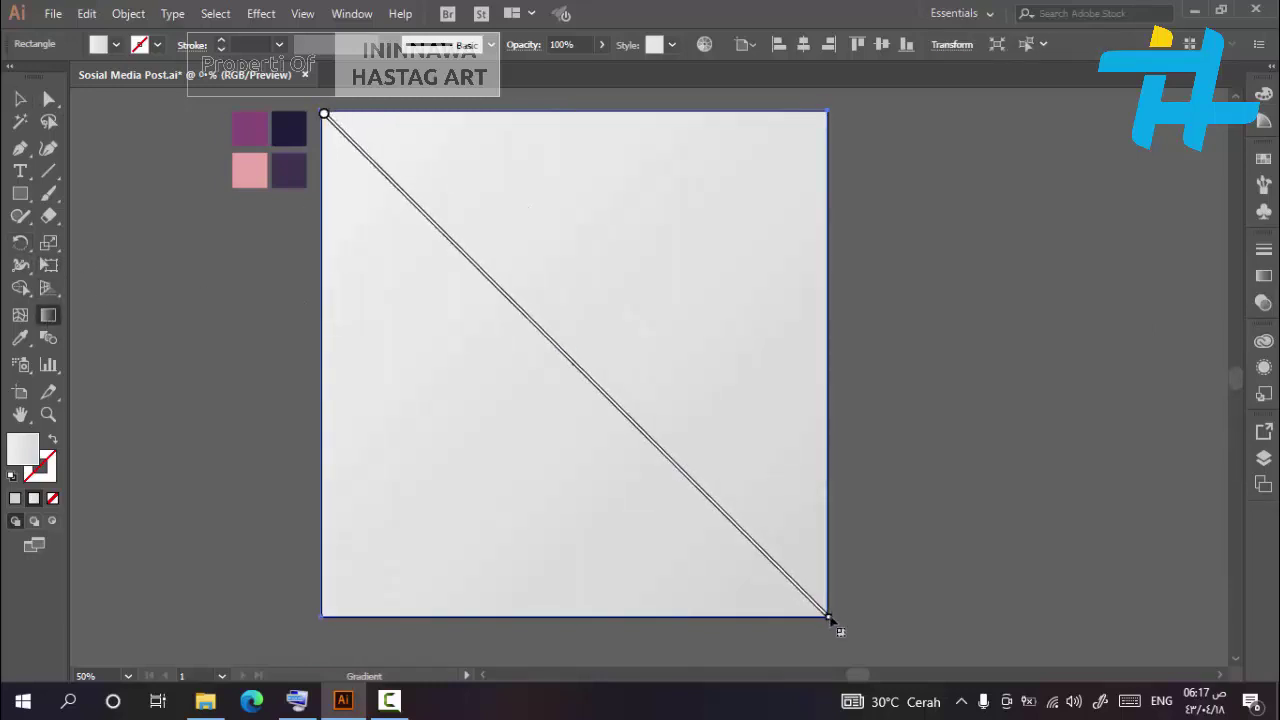
click(20, 98)
click(145, 247)
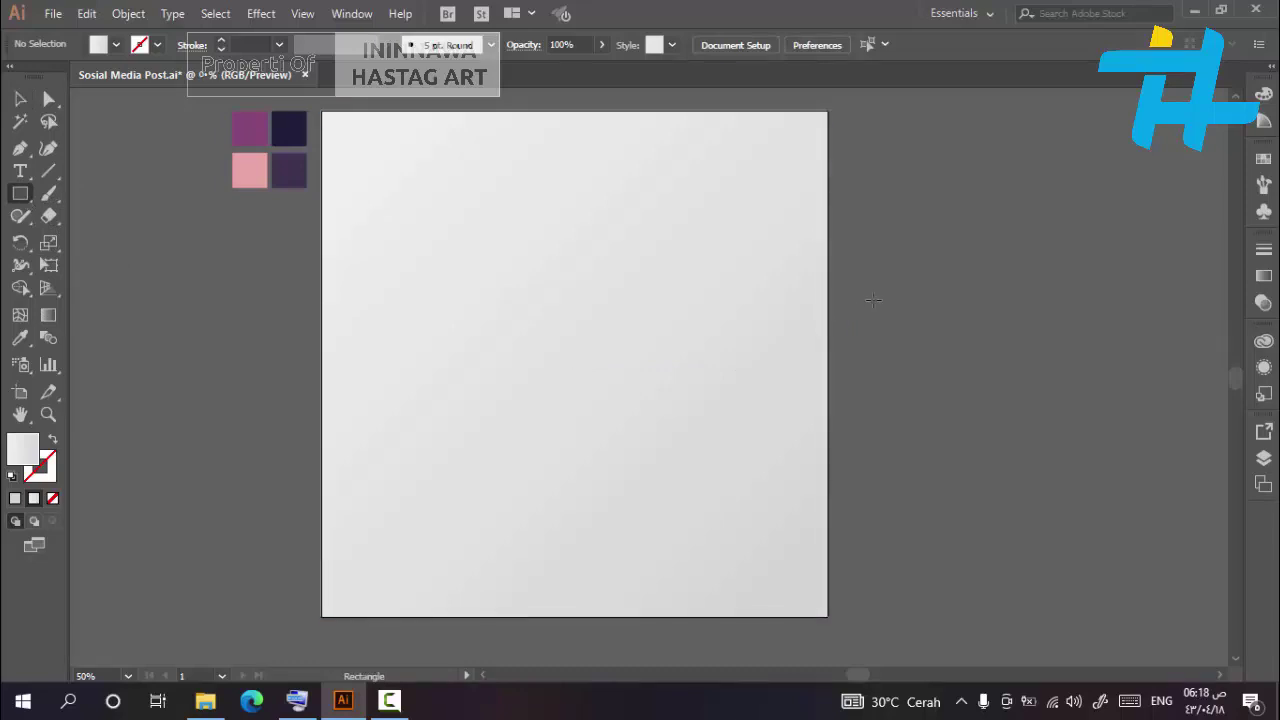
Draw a wide rectangle overlapping the artboard's right edge and fill it with the dark purple palette swatch
drag(873, 300, 555, 437)
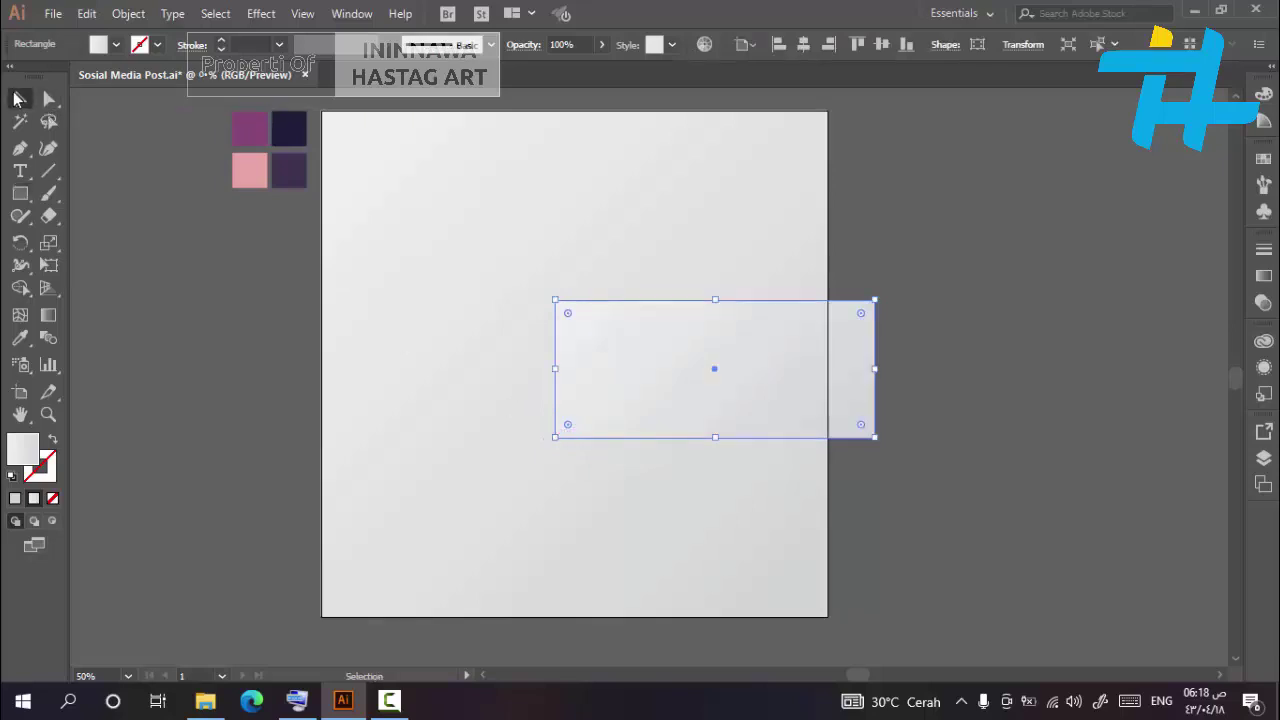
click(22, 338)
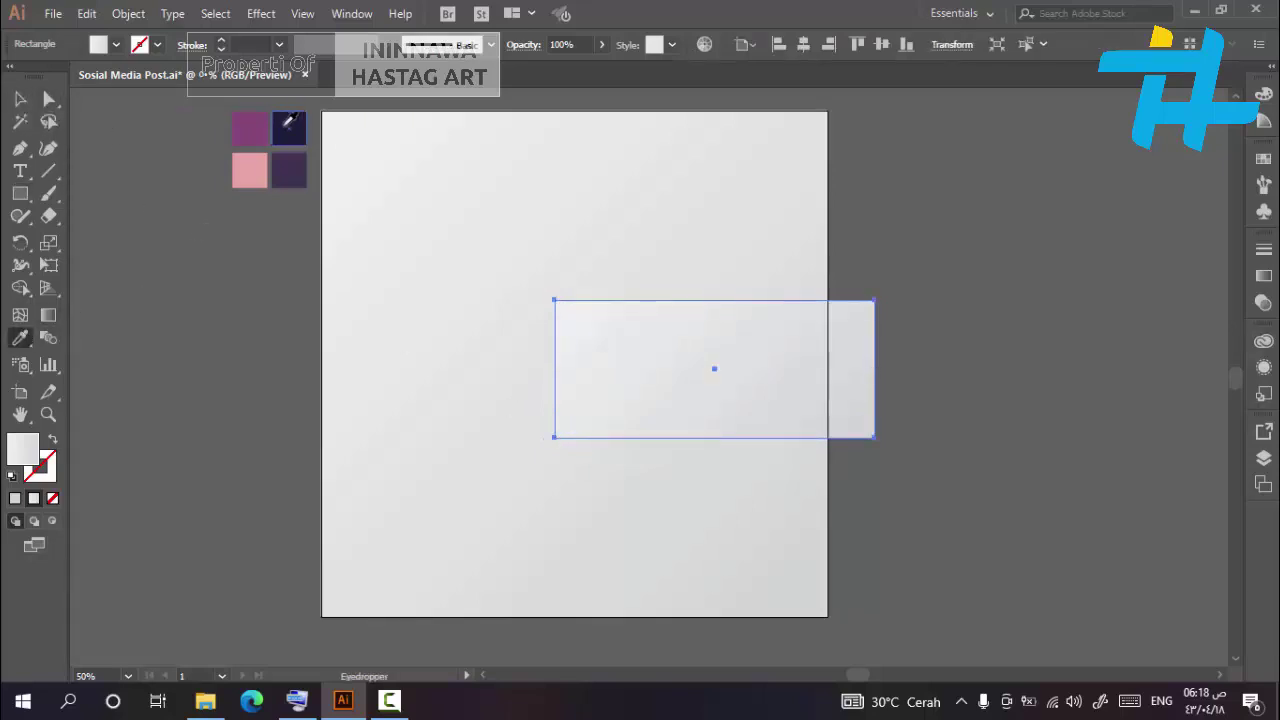
click(289, 170)
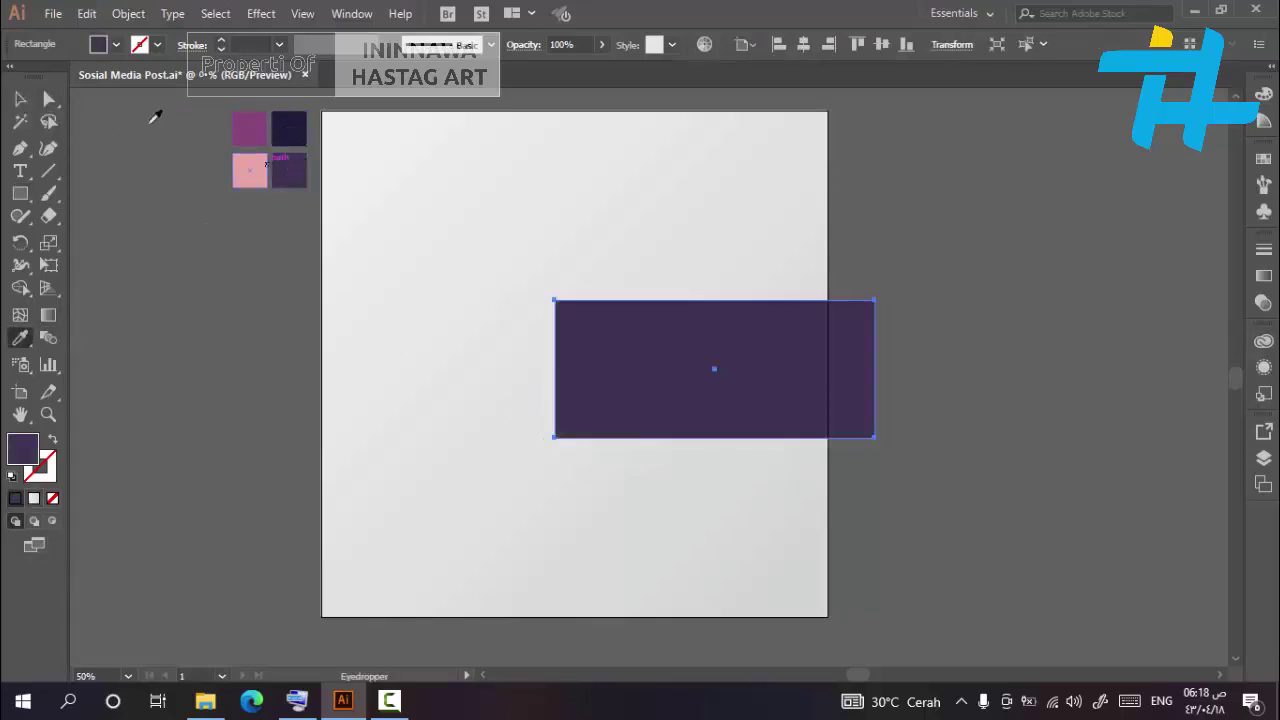
click(20, 98)
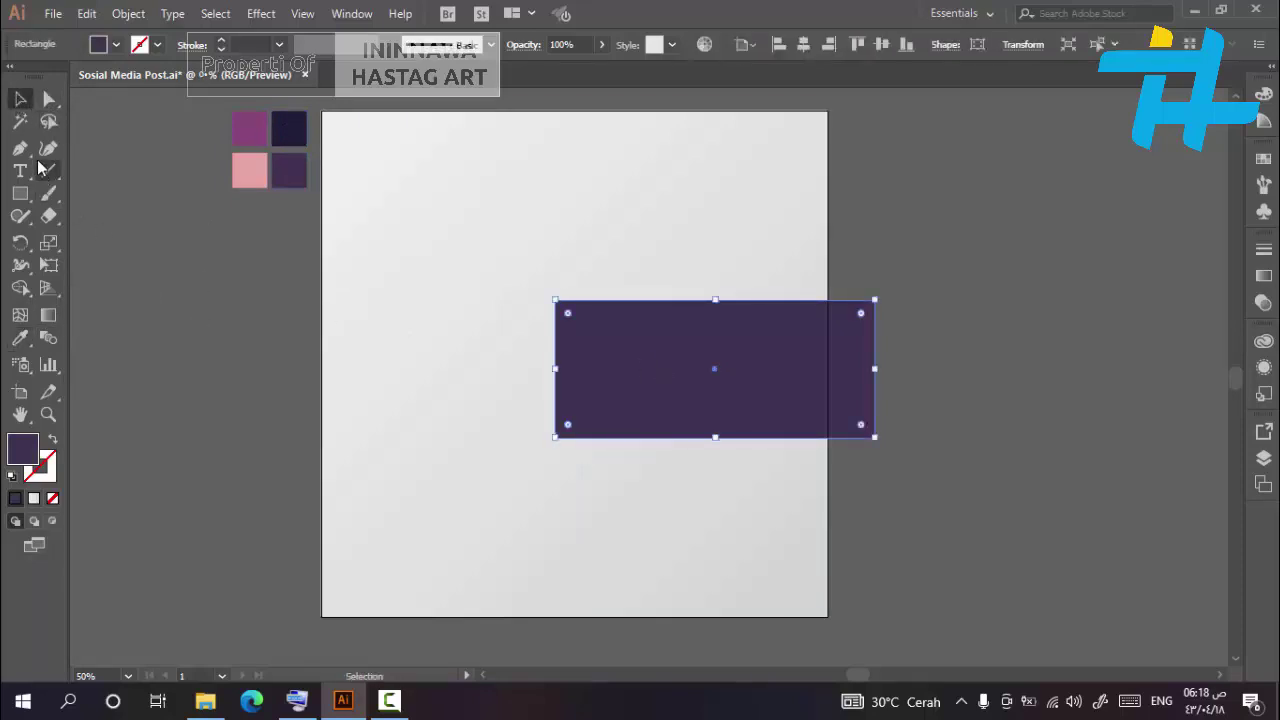
Round the purple rectangle's corners fully to 147 px and shift the resulting pill slightly to the right
click(50, 101)
drag(572, 427, 866, 200)
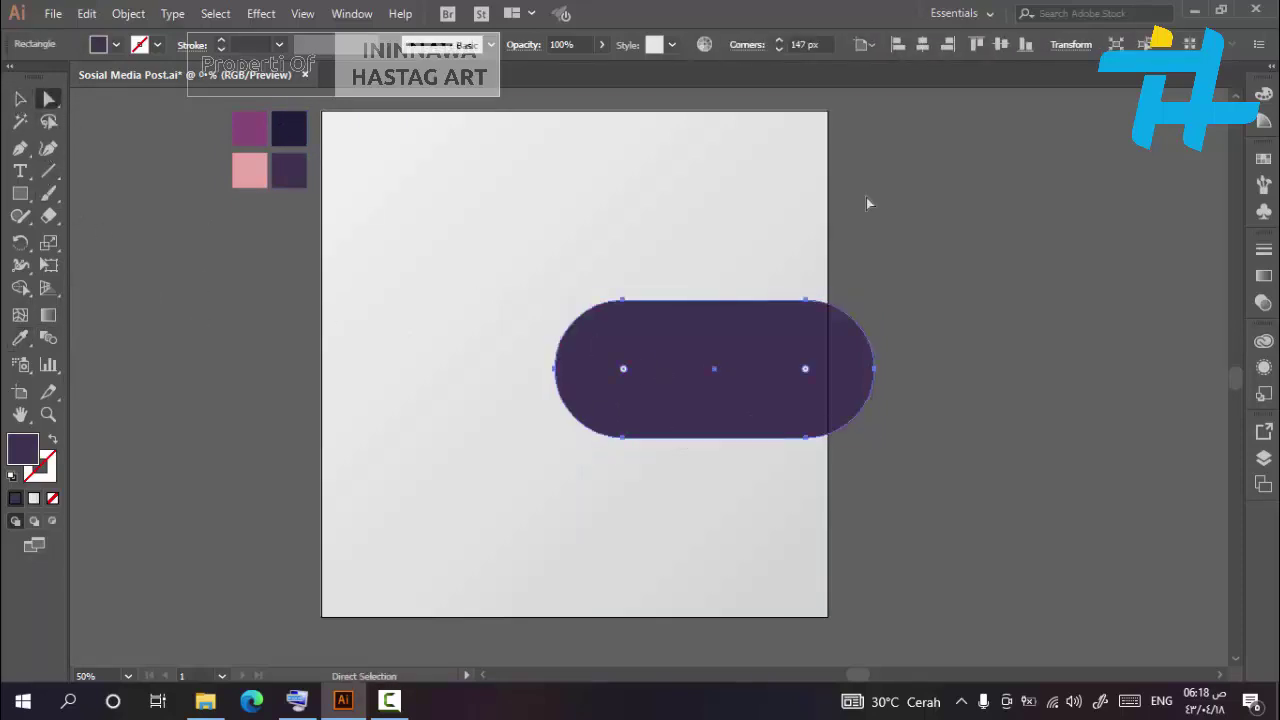
click(979, 221)
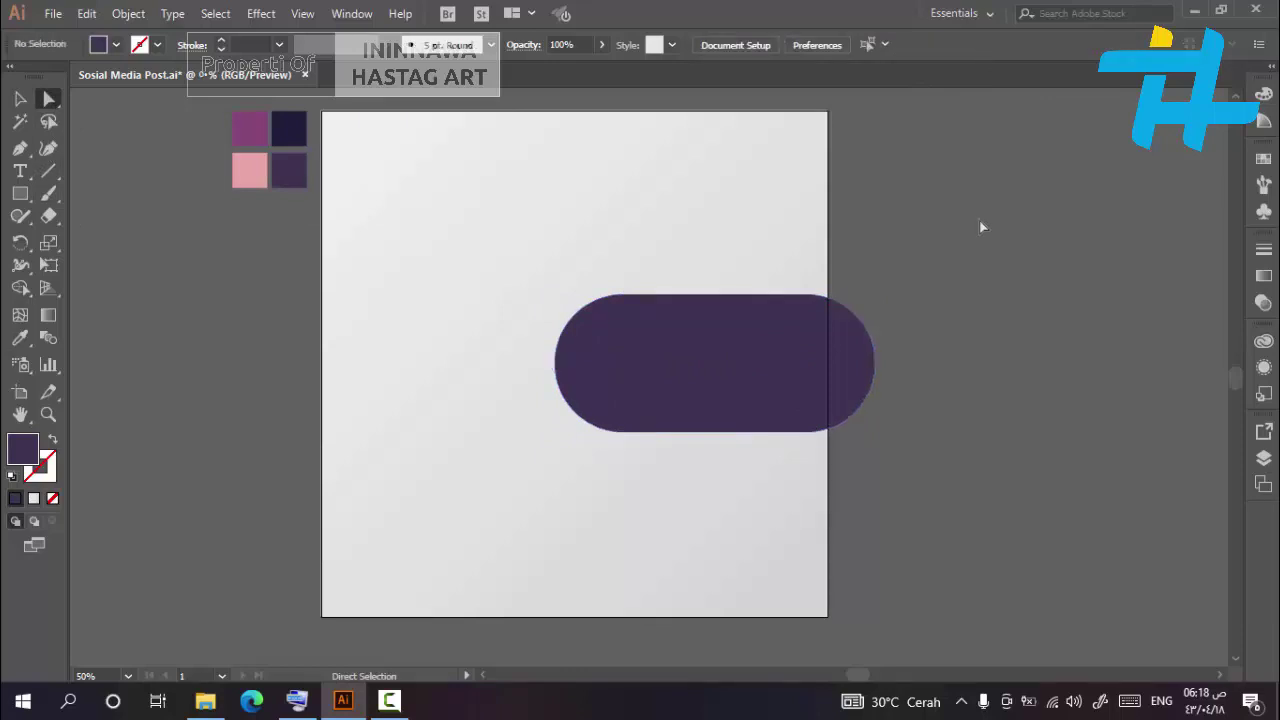
scroll(835, 357, down, 1)
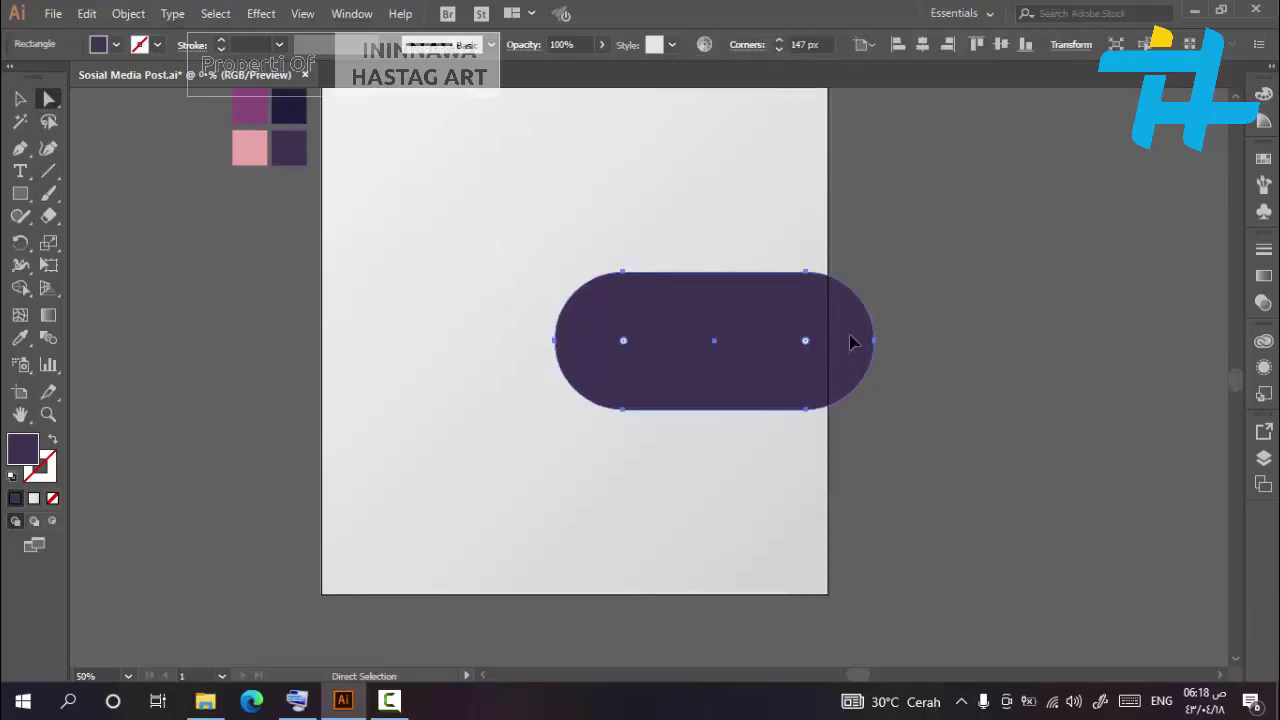
drag(849, 340, 870, 340)
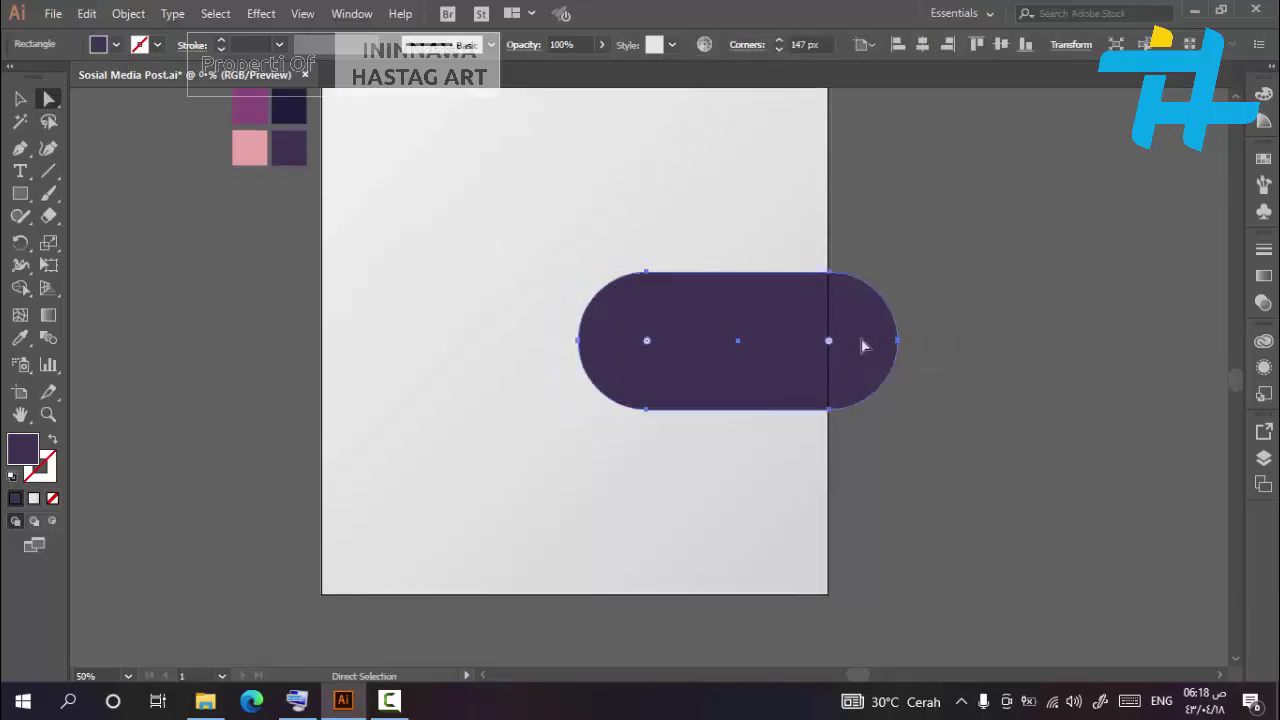
click(951, 370)
Duplicate the purple pill toward the artboard's left side and enlarge the copy
drag(786, 371, 494, 450)
click(942, 486)
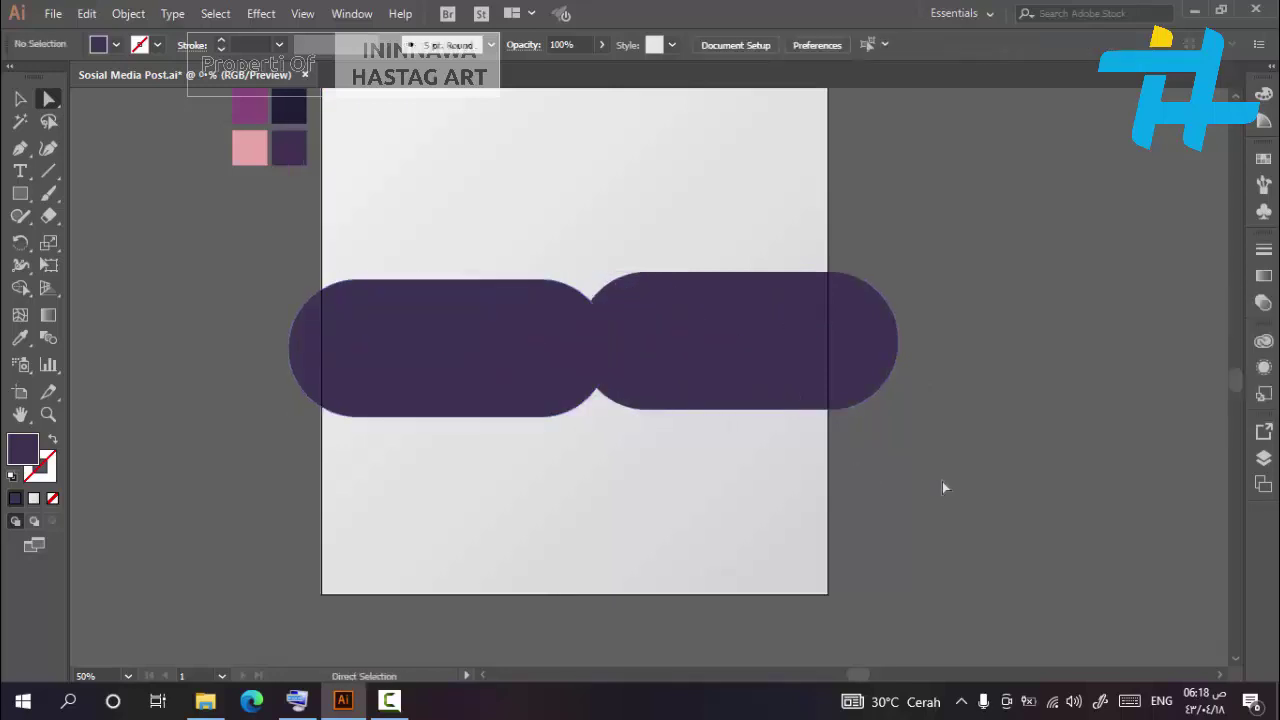
click(462, 358)
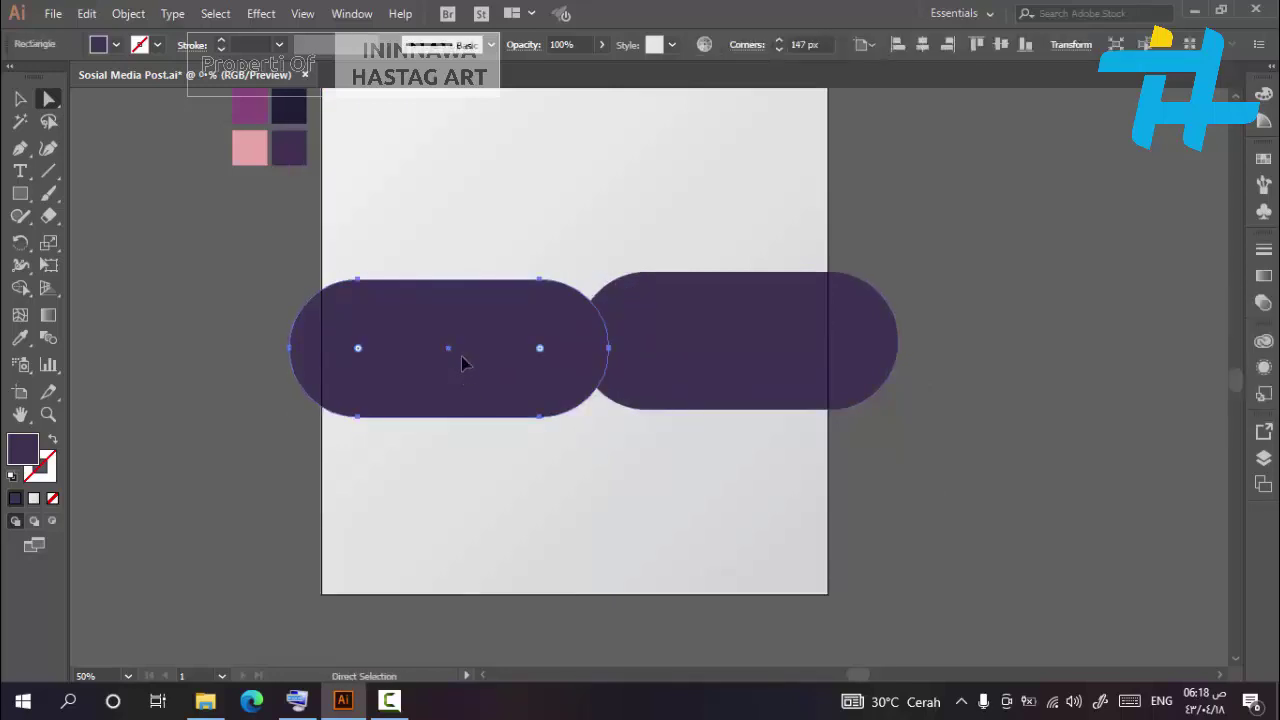
click(20, 98)
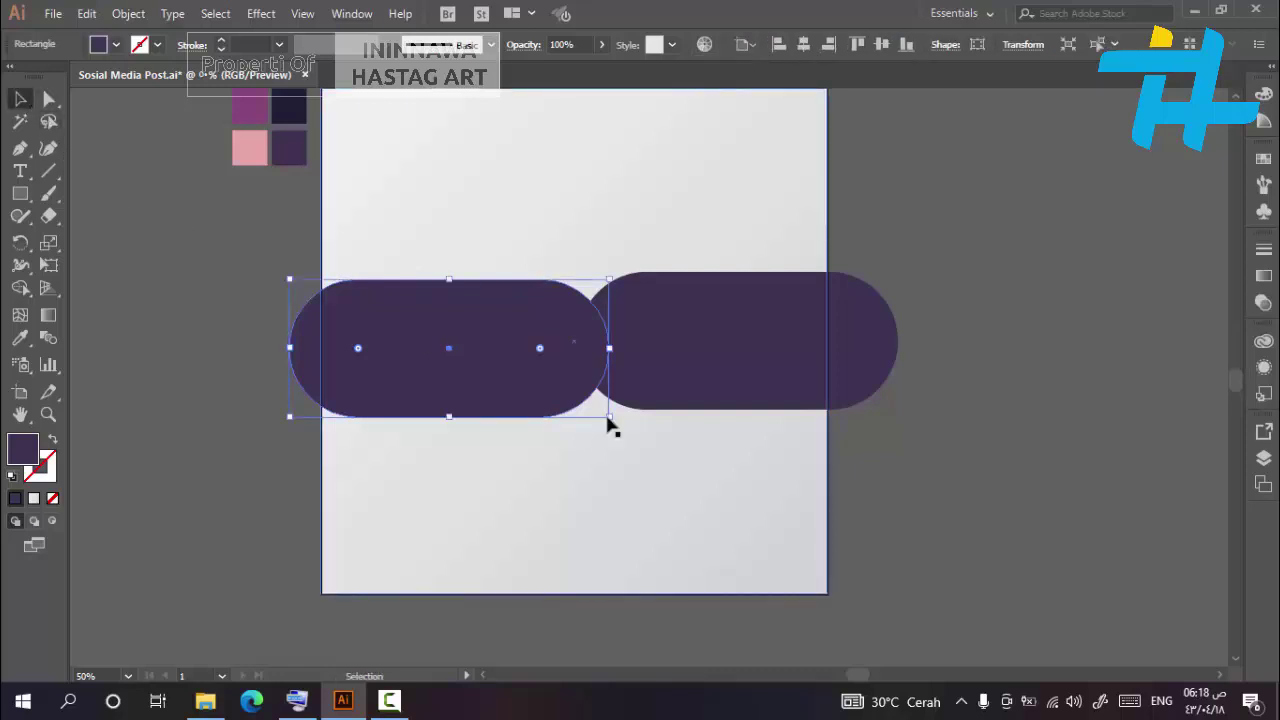
drag(608, 420, 712, 492)
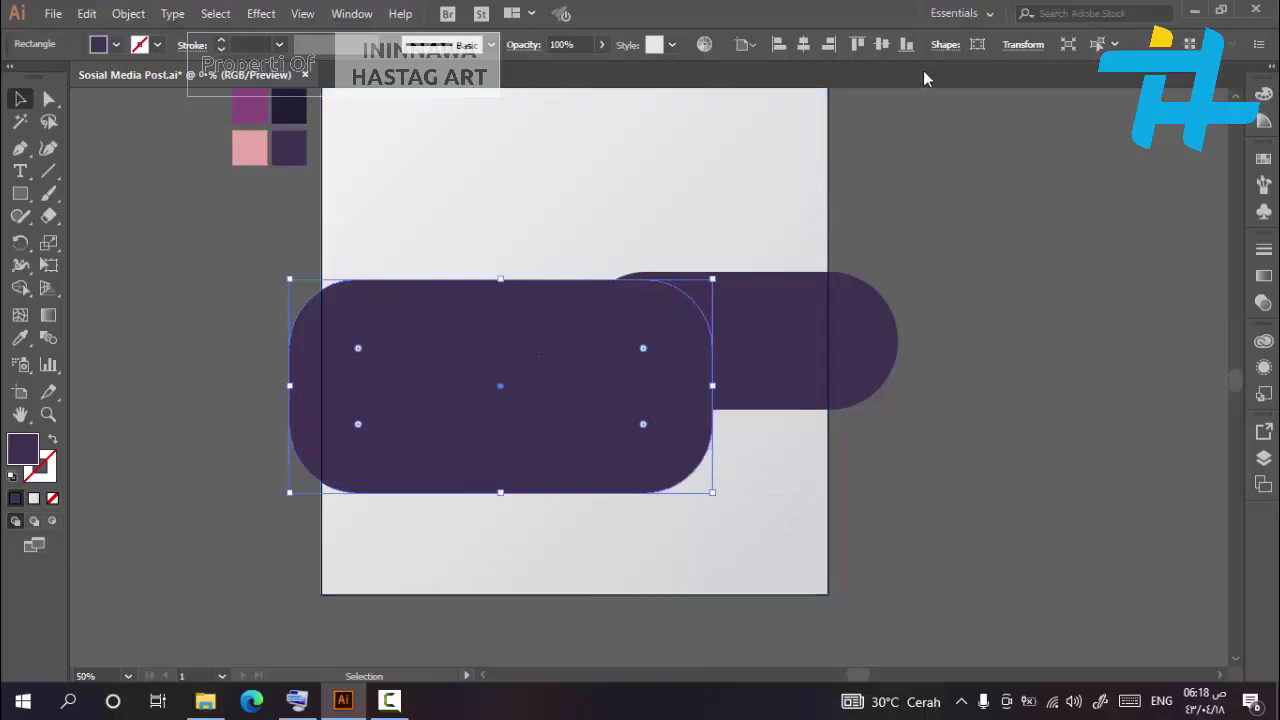
Centre the enlarged copy vertically on the artboard and round its corners fully to 228 px
click(888, 47)
click(923, 206)
click(523, 296)
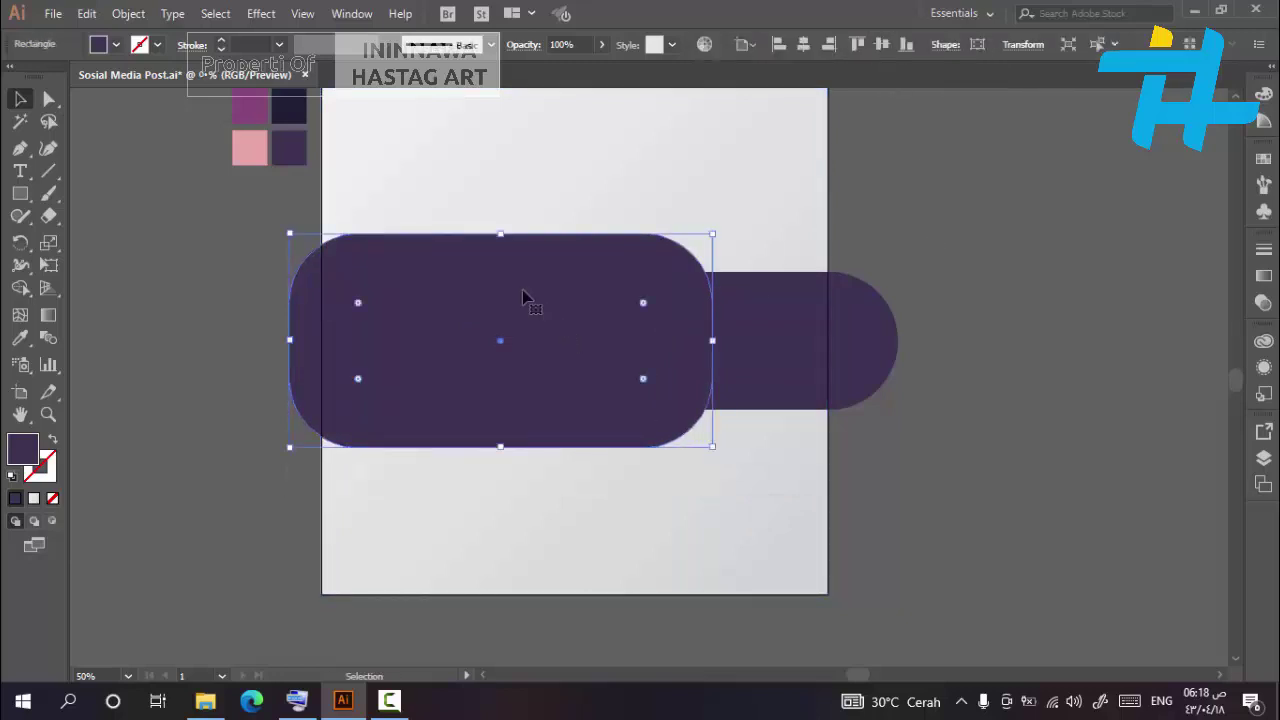
click(50, 100)
drag(643, 303, 315, 314)
click(994, 314)
Stretch the large pill further past the artboard's left edge and shift it slightly to the left
click(462, 357)
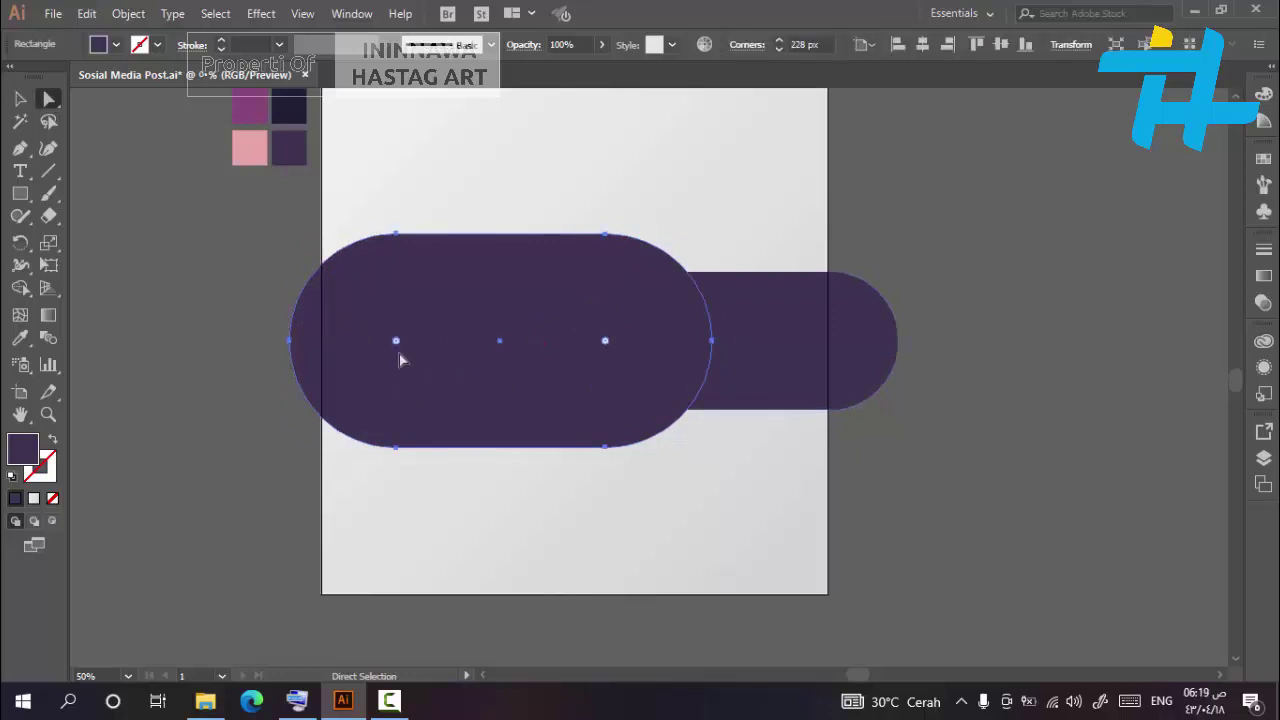
click(19, 99)
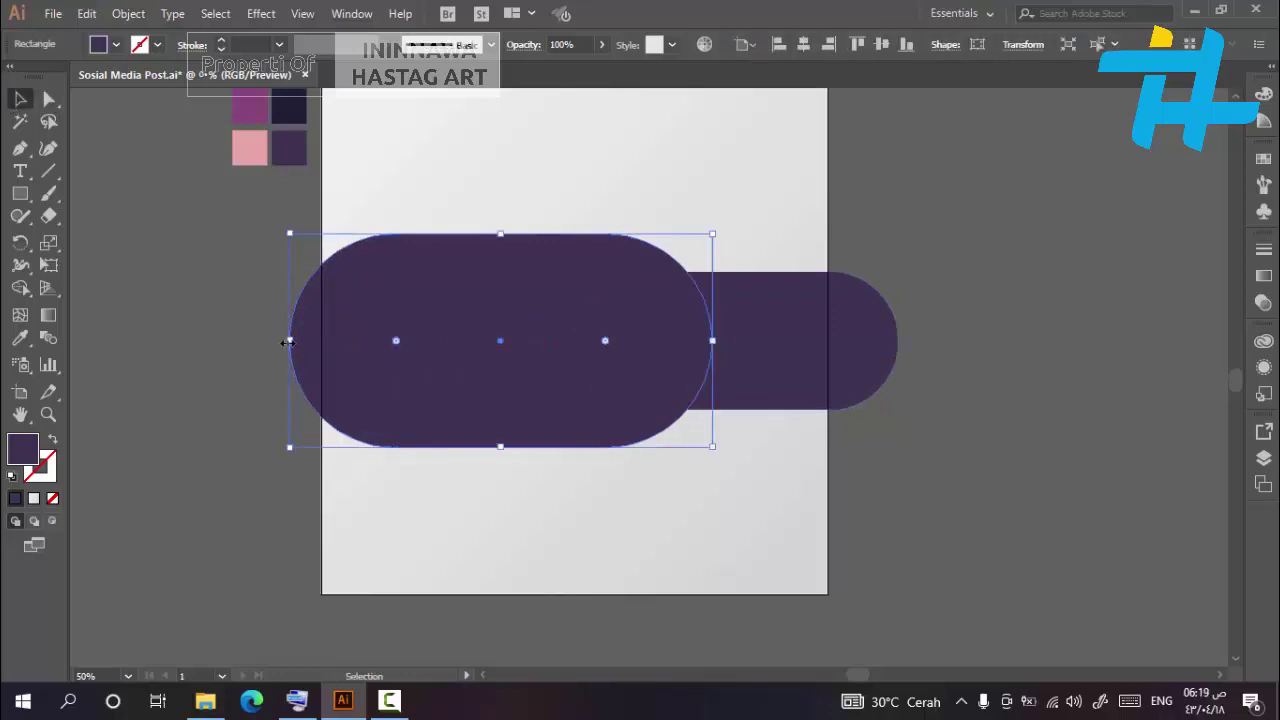
drag(287, 342, 196, 341)
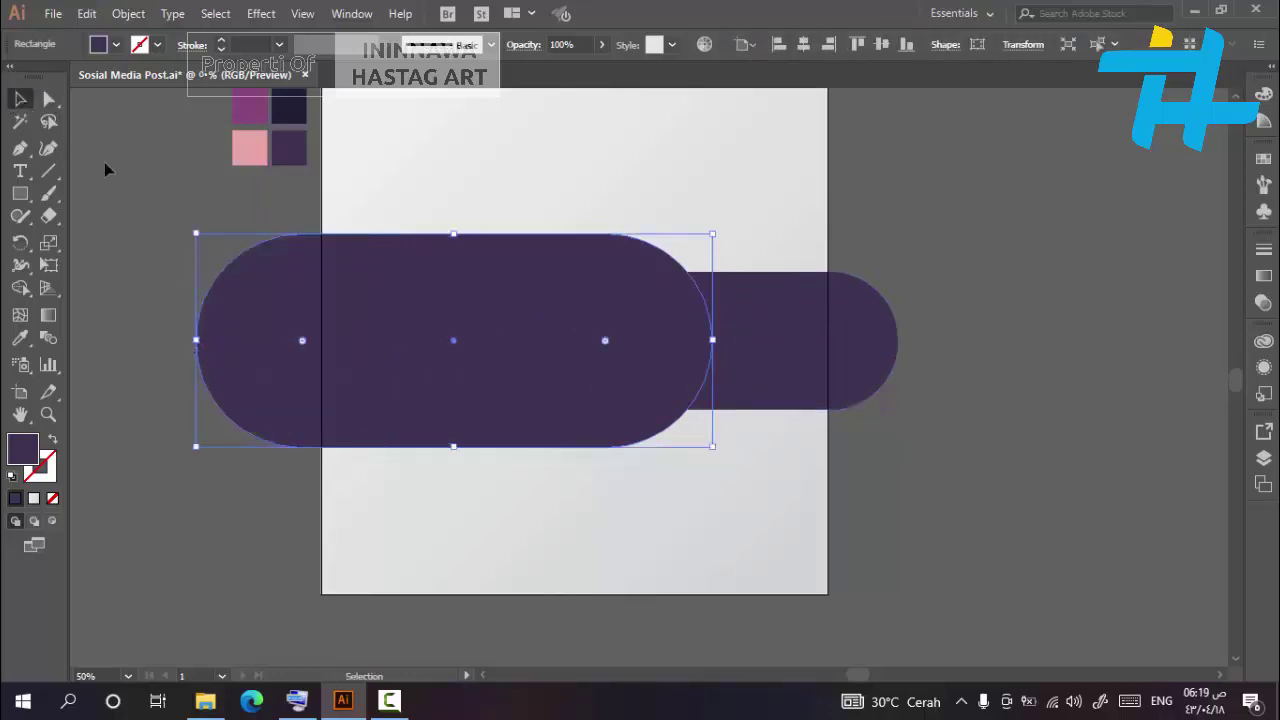
click(104, 162)
click(579, 341)
drag(552, 340, 520, 340)
click(1043, 303)
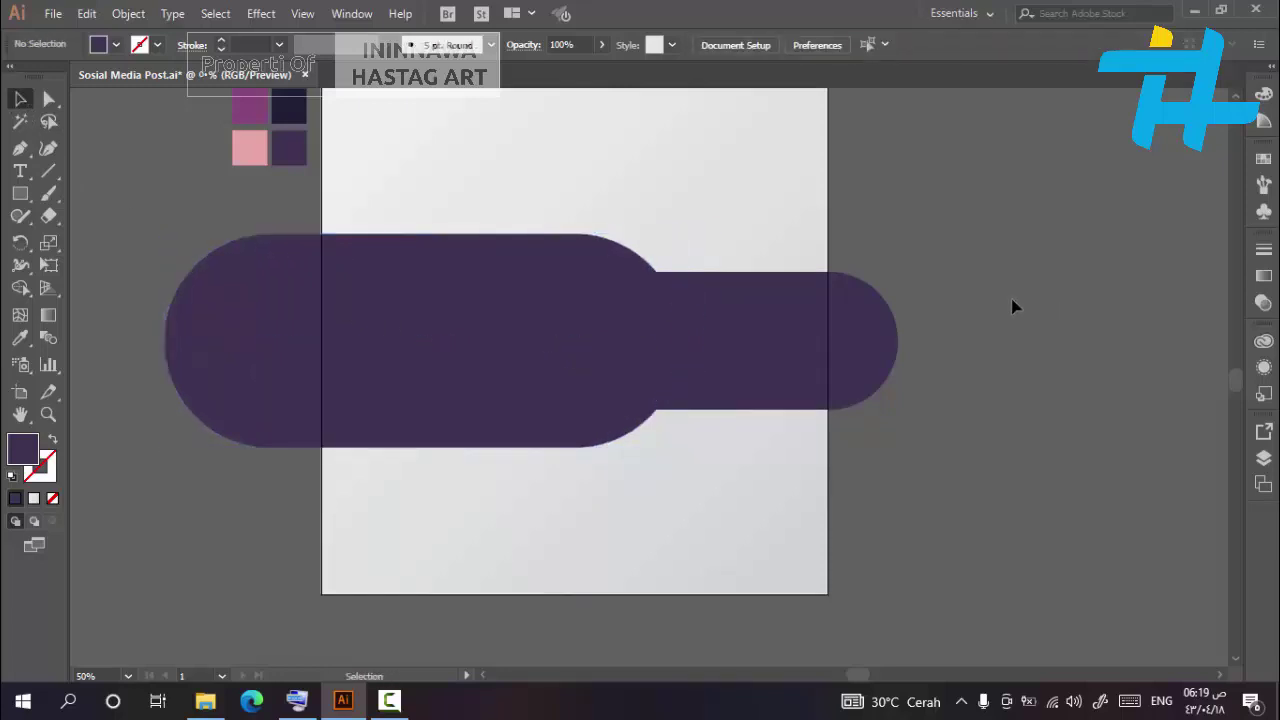
Recolour the smaller pill with the magenta-purple palette swatch
click(790, 317)
click(20, 338)
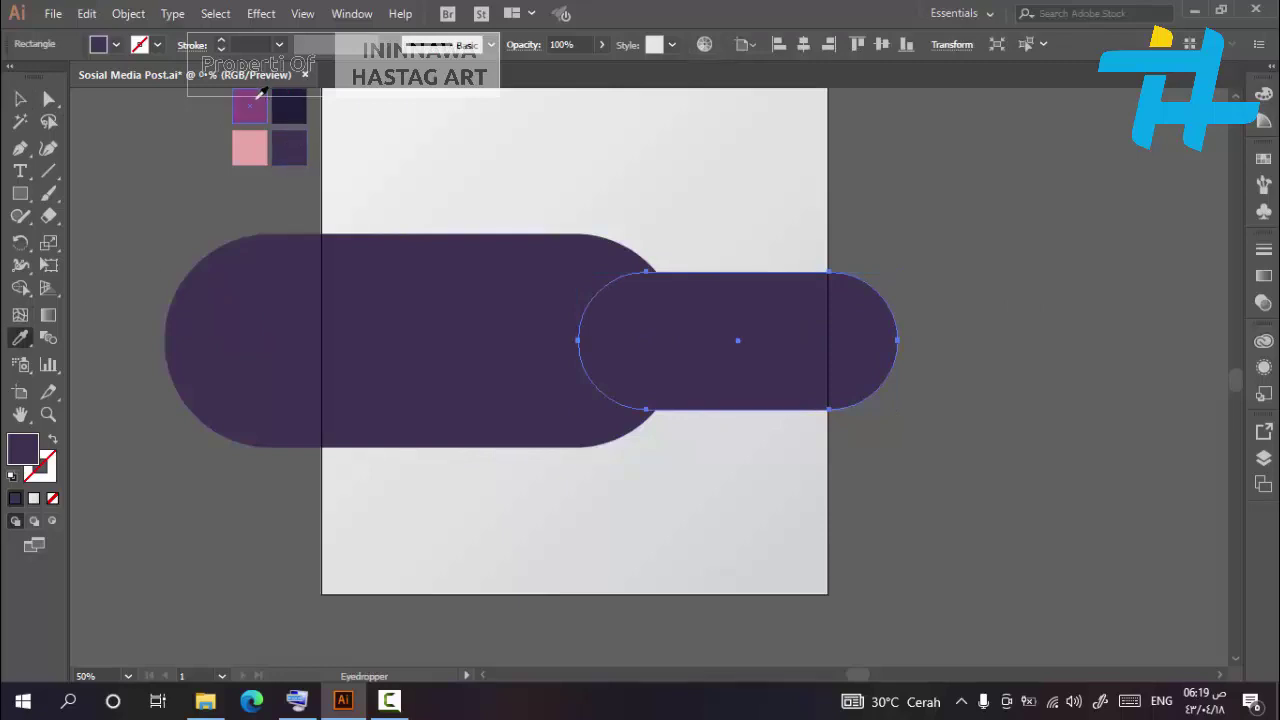
click(258, 97)
click(20, 100)
click(914, 270)
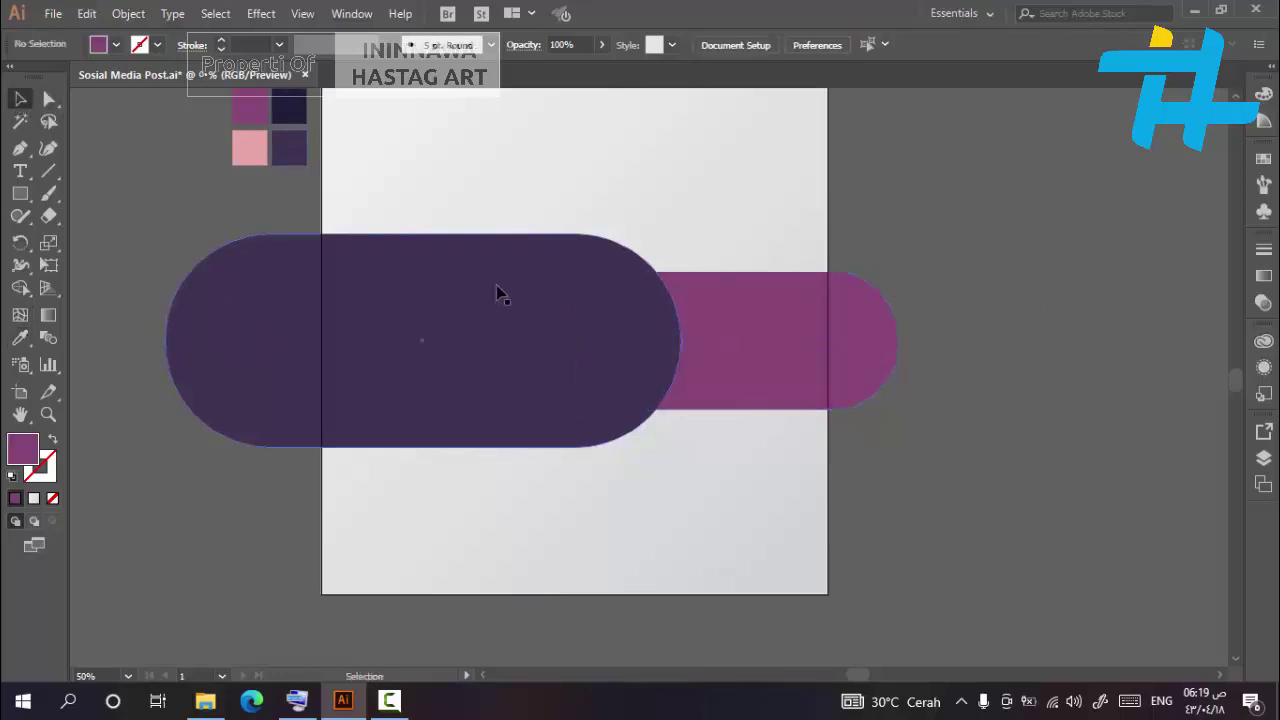
Recolour the larger pill with the dark navy palette swatch
click(480, 293)
click(20, 339)
click(290, 104)
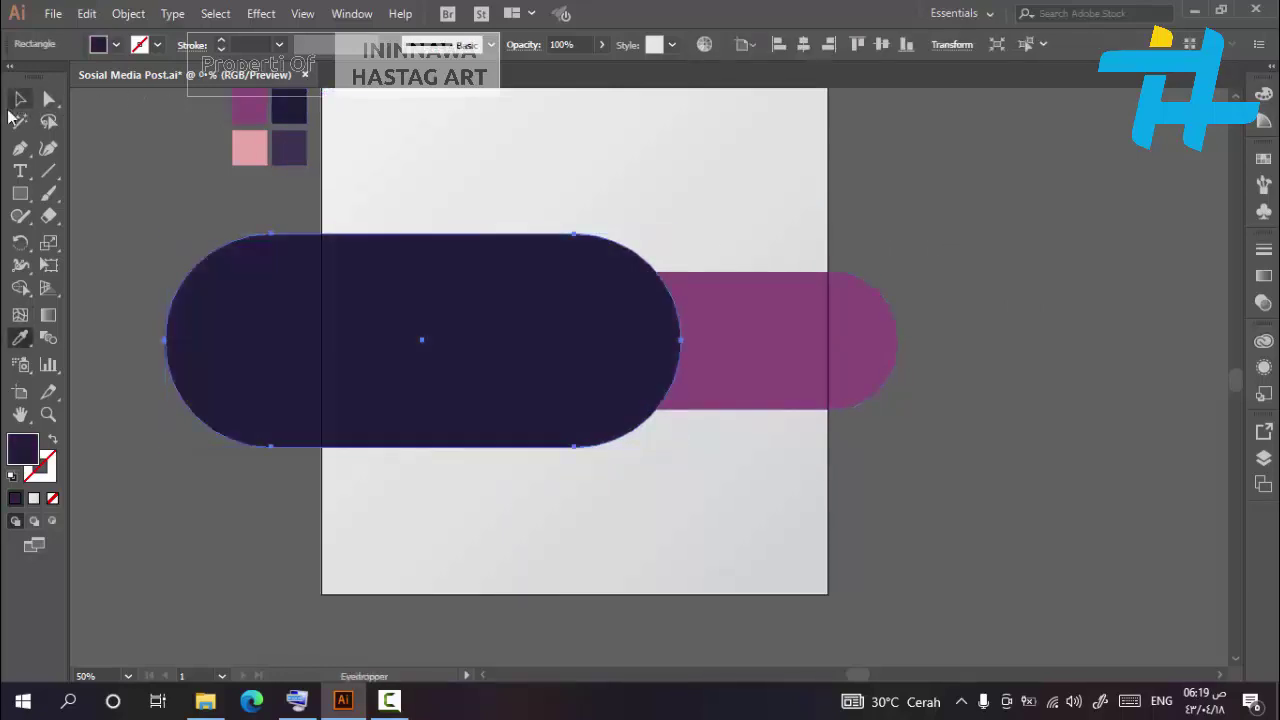
click(20, 100)
Bring the magenta pill in front of the navy pill
click(771, 351)
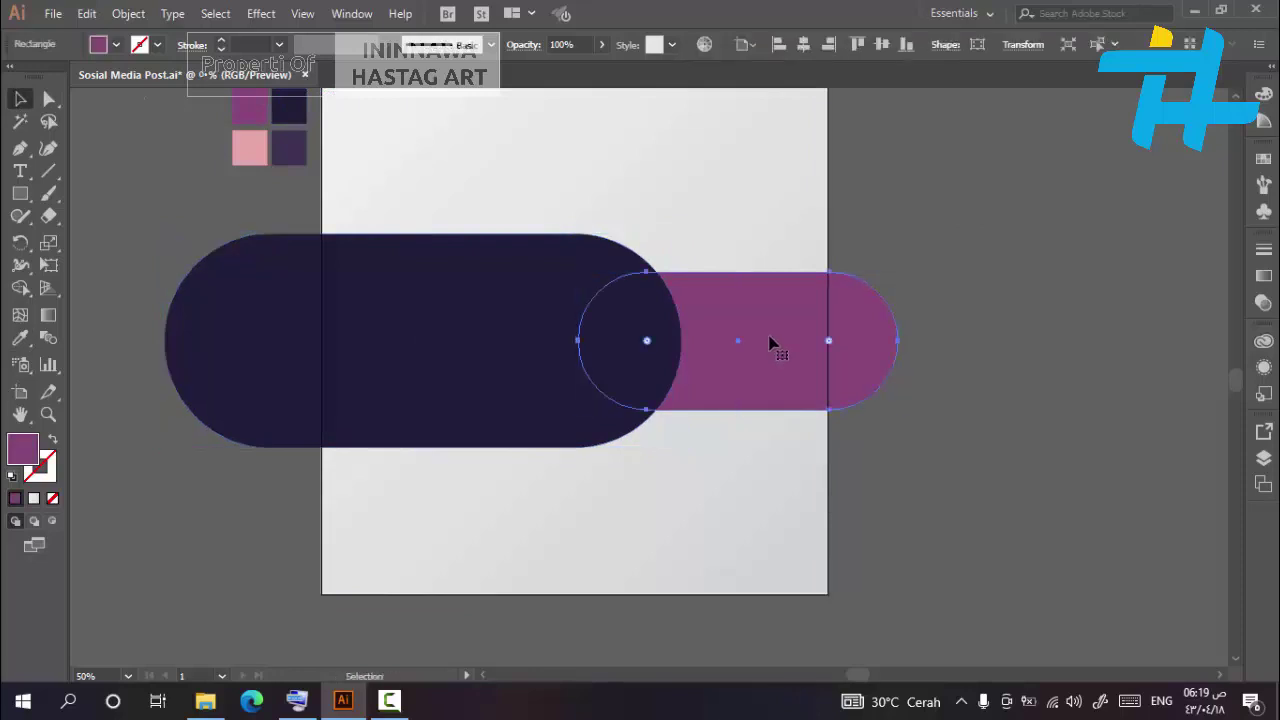
key(ctrl+shift+bracketright)
click(928, 238)
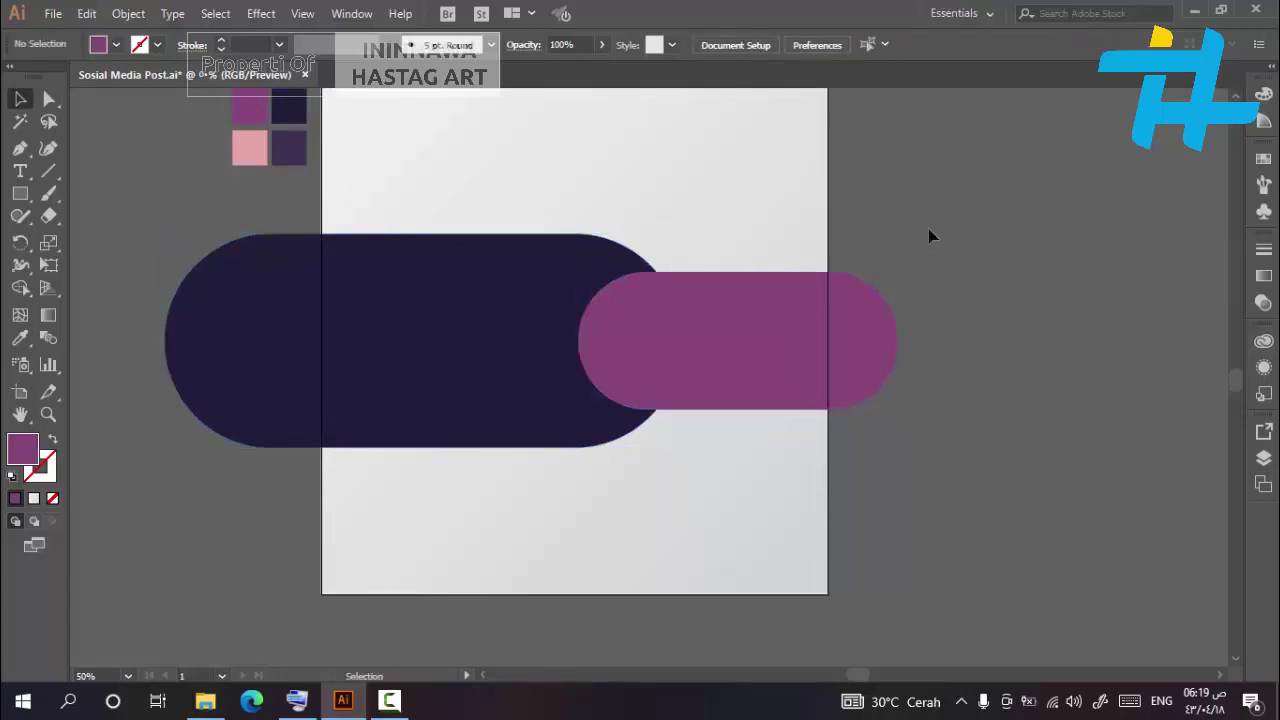
click(668, 336)
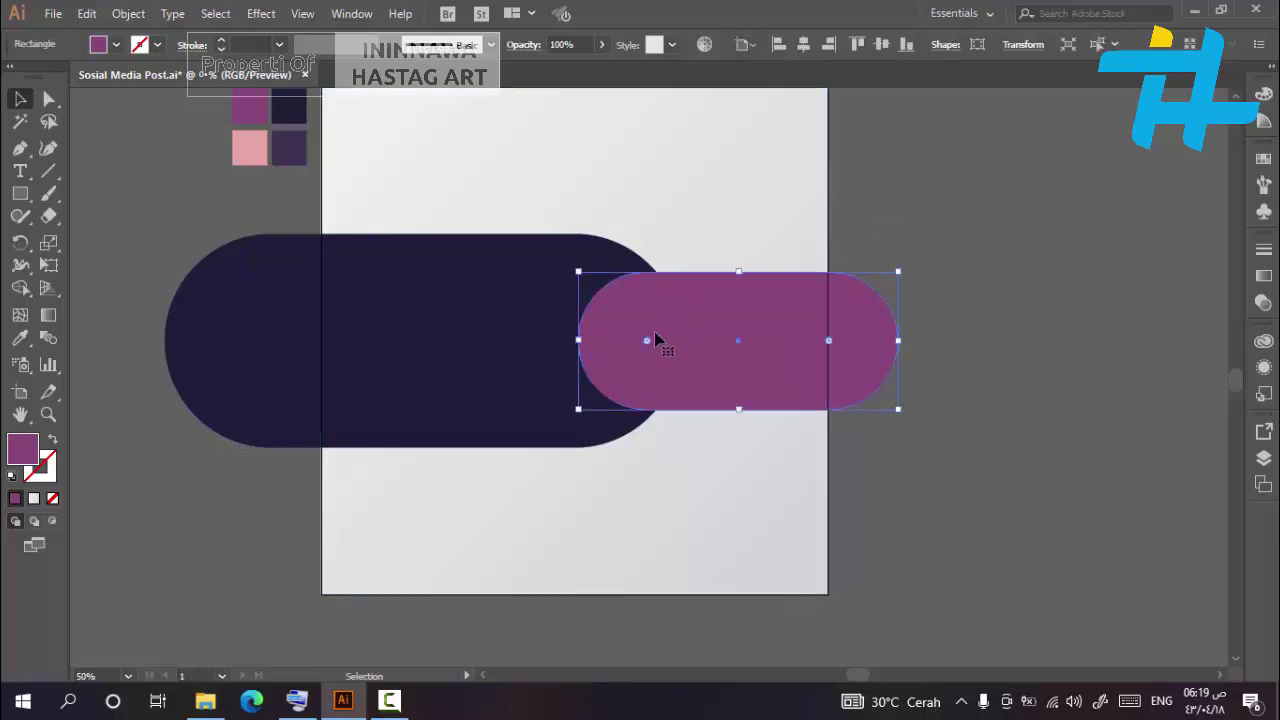
click(969, 337)
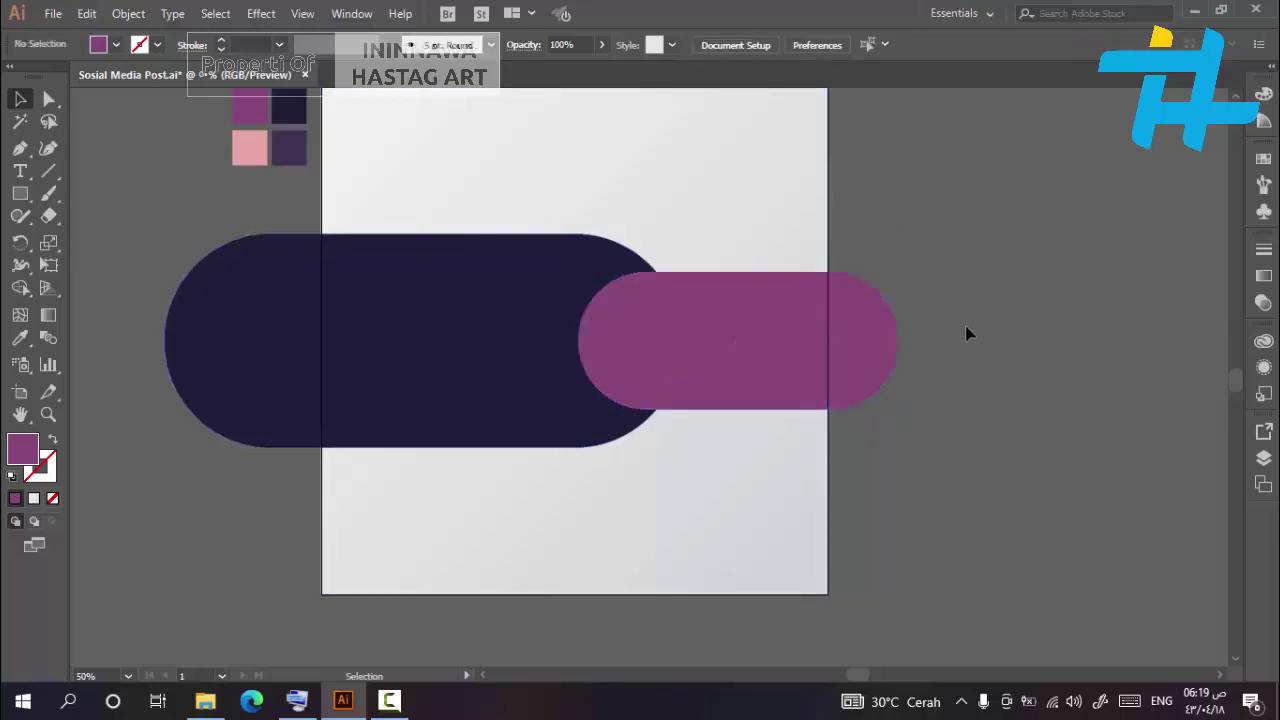
Try to group the two pills and centre them horizontally on the artboard, and undo it
click(726, 351)
shift+click(462, 363)
right_click(462, 365)
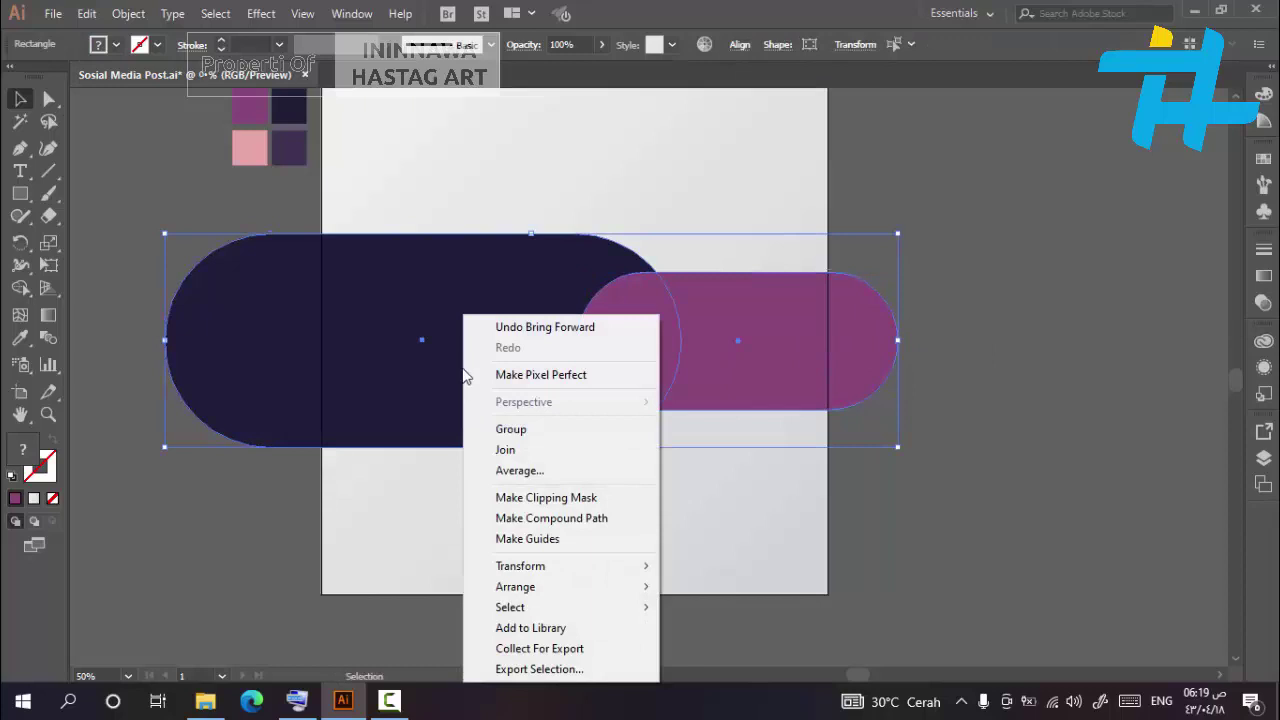
click(507, 430)
click(803, 44)
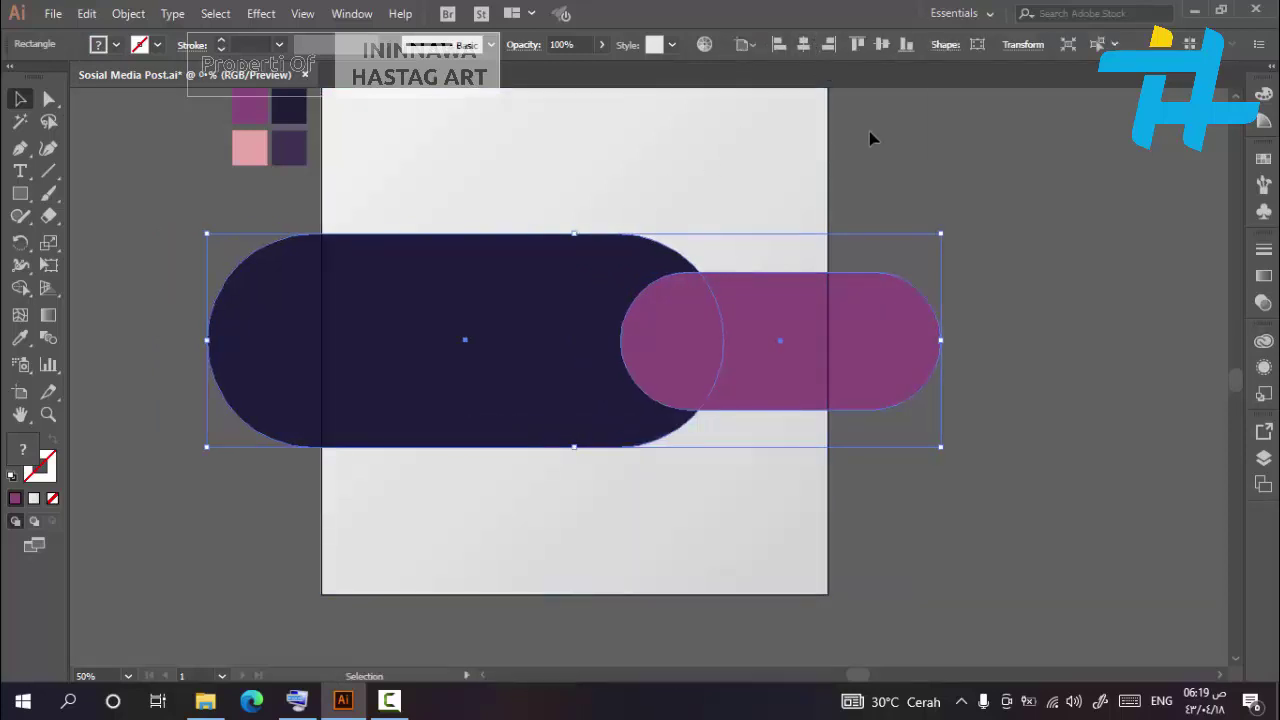
key(ctrl+z)
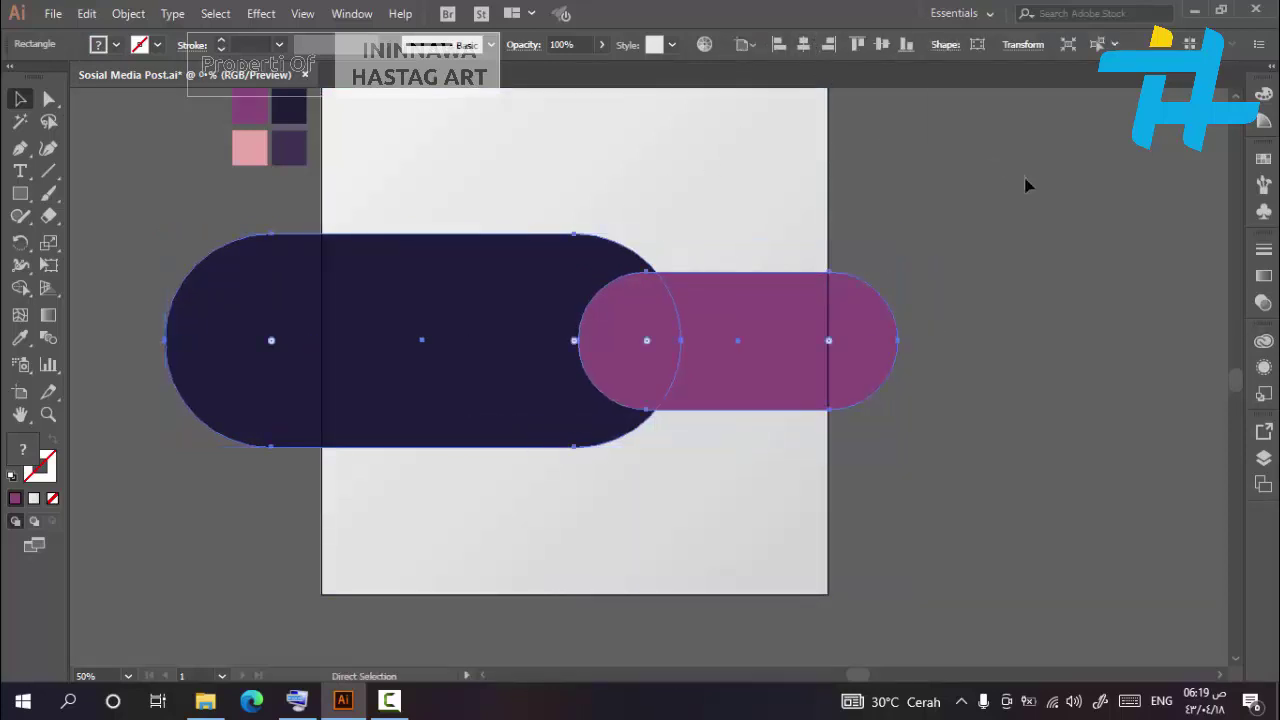
key(ctrl+z)
Shift the large navy pill slightly to the left, leaving the magenta pill in place
click(1013, 189)
click(704, 369)
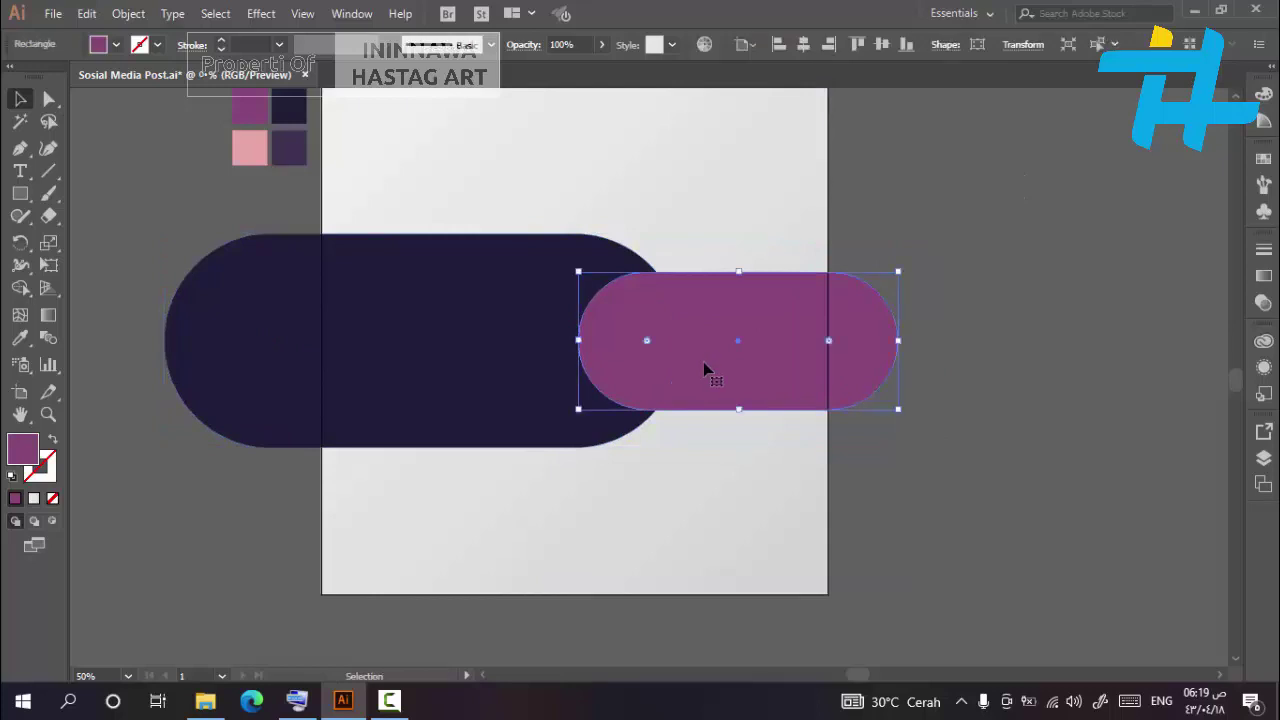
click(508, 374)
drag(508, 374, 488, 374)
click(963, 344)
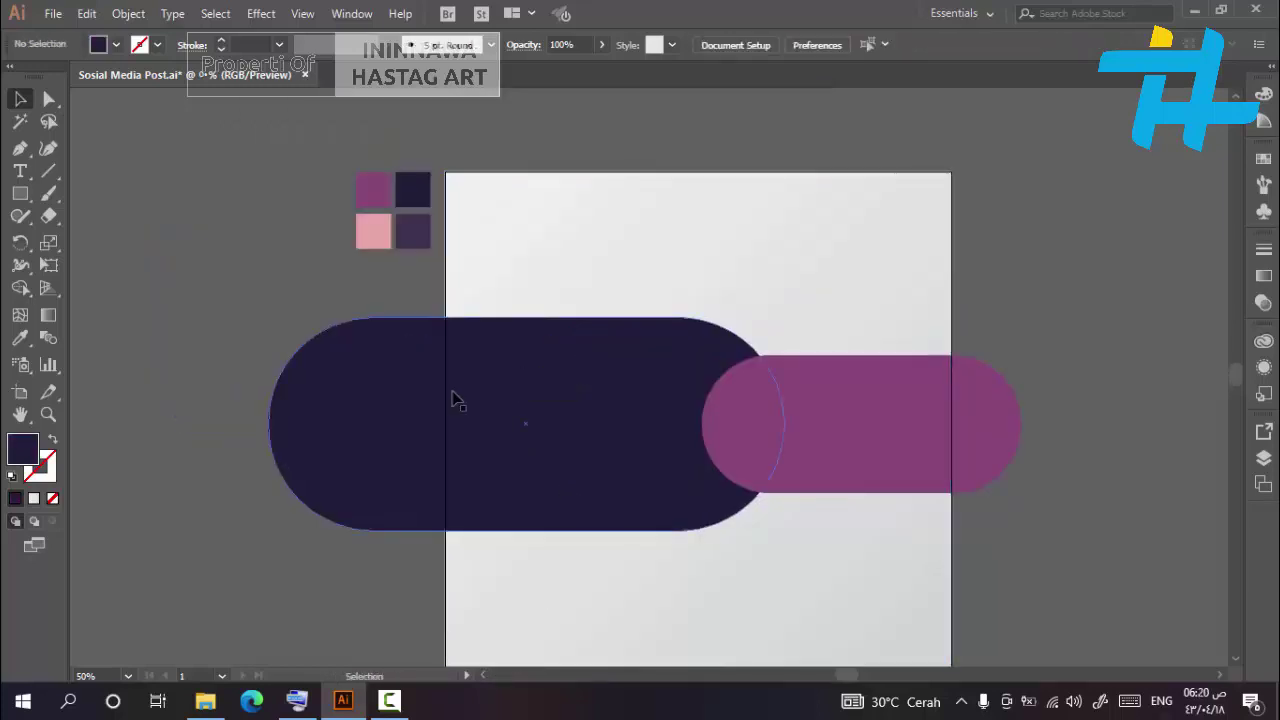
Move the photo of the man with the phone onto the right part of the artboard
scroll(440, 388, down, 4)
scroll(475, 325, up, 2)
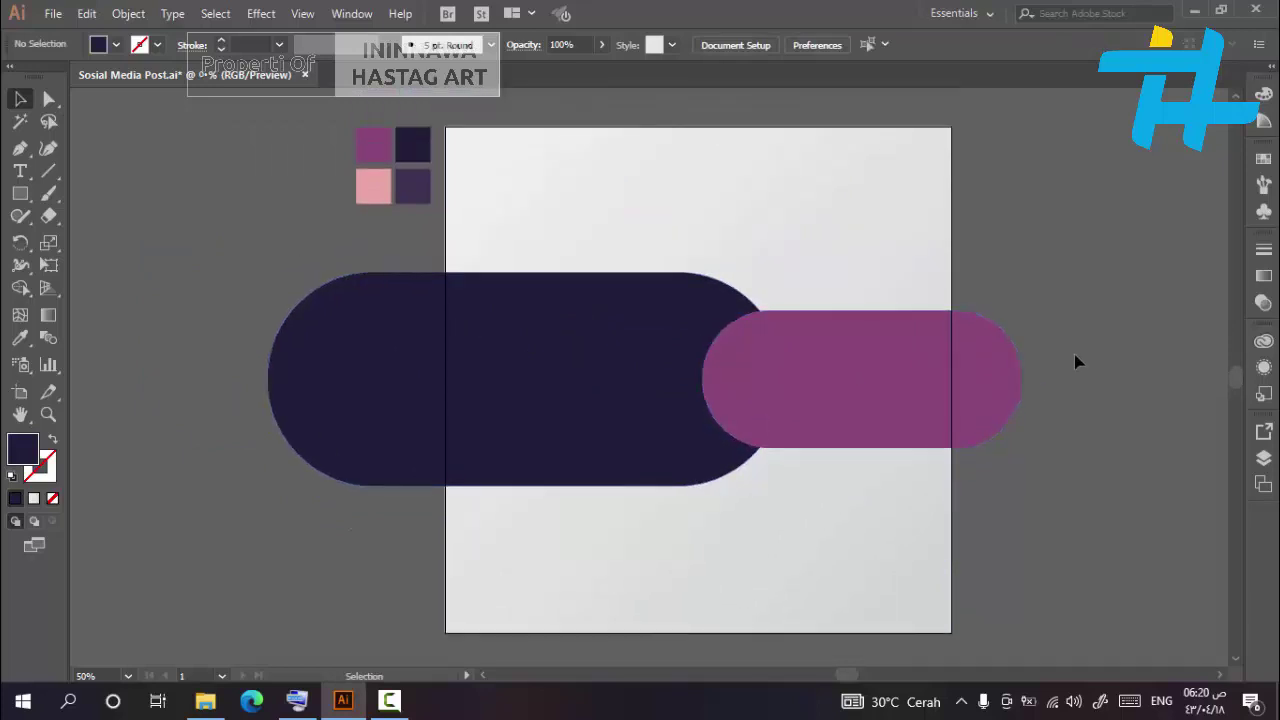
click(1218, 676)
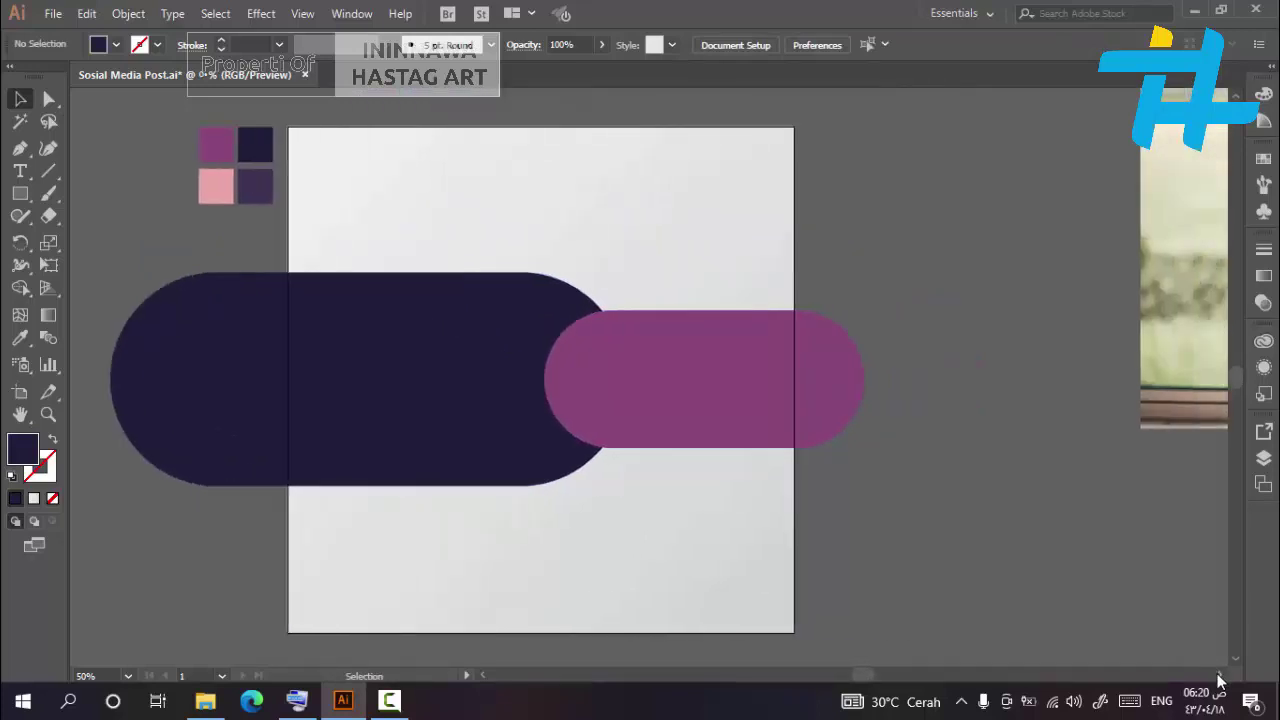
drag(1183, 316, 549, 396)
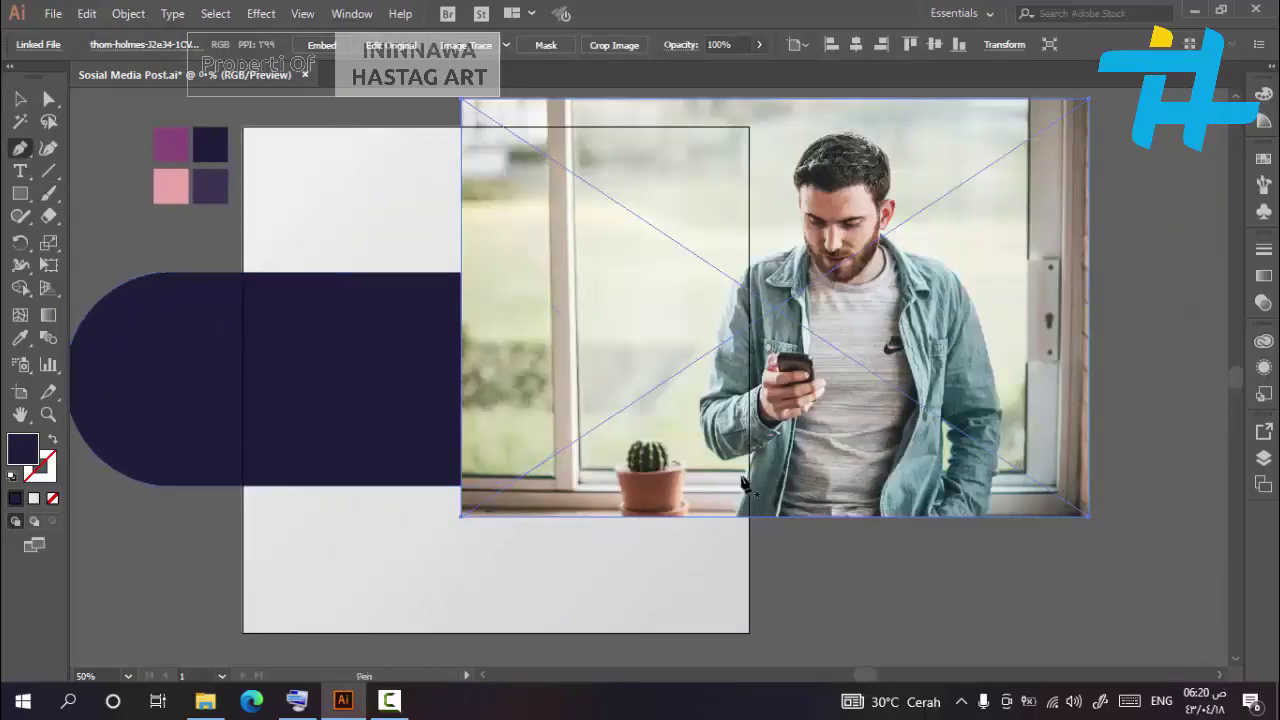
Start a Pen outline at the photo's lower edge, trace the jacket hem up to the bent sleeve, and swap fill and stroke
scroll(742, 483, up, 5)
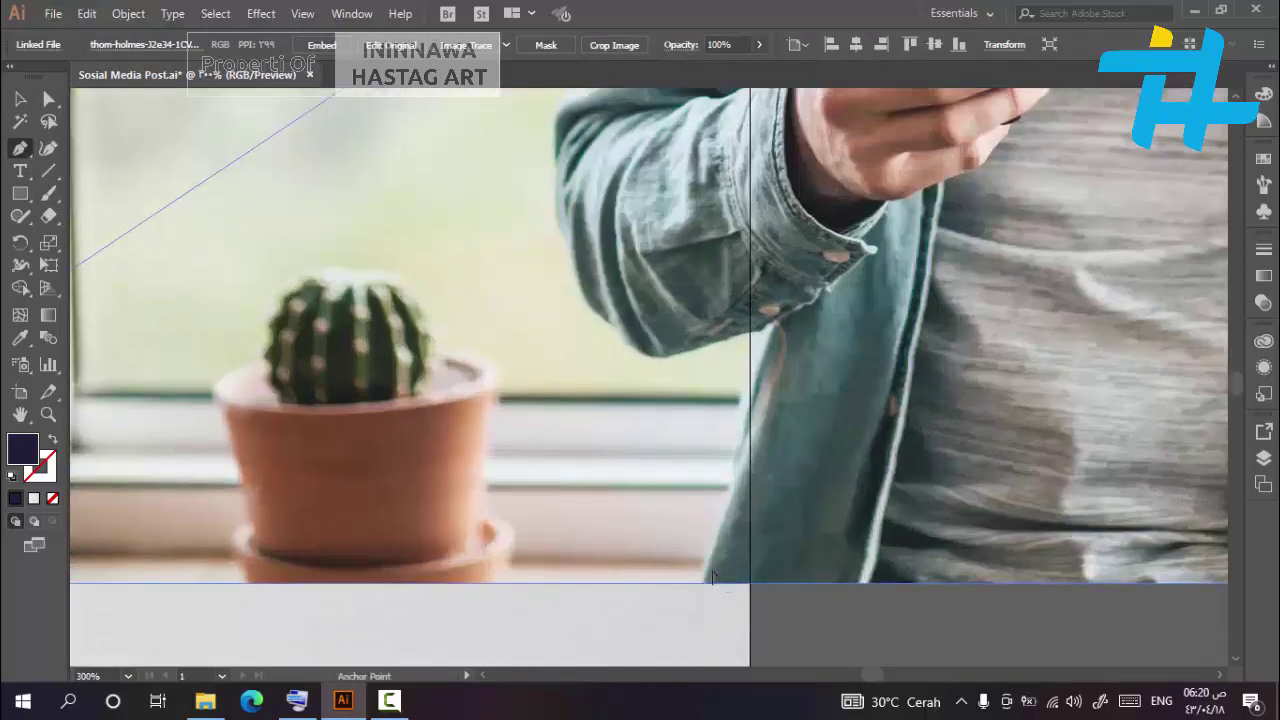
scroll(712, 577, up, 1)
click(685, 621)
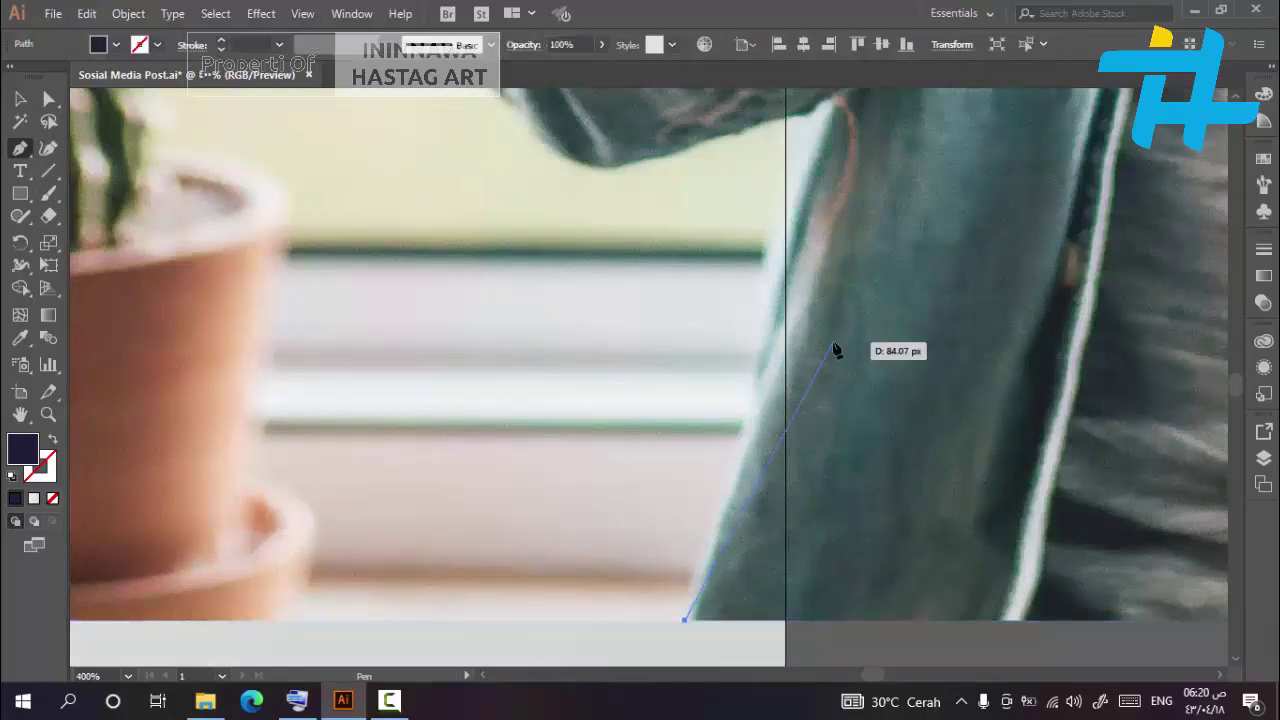
drag(765, 320, 765, 310)
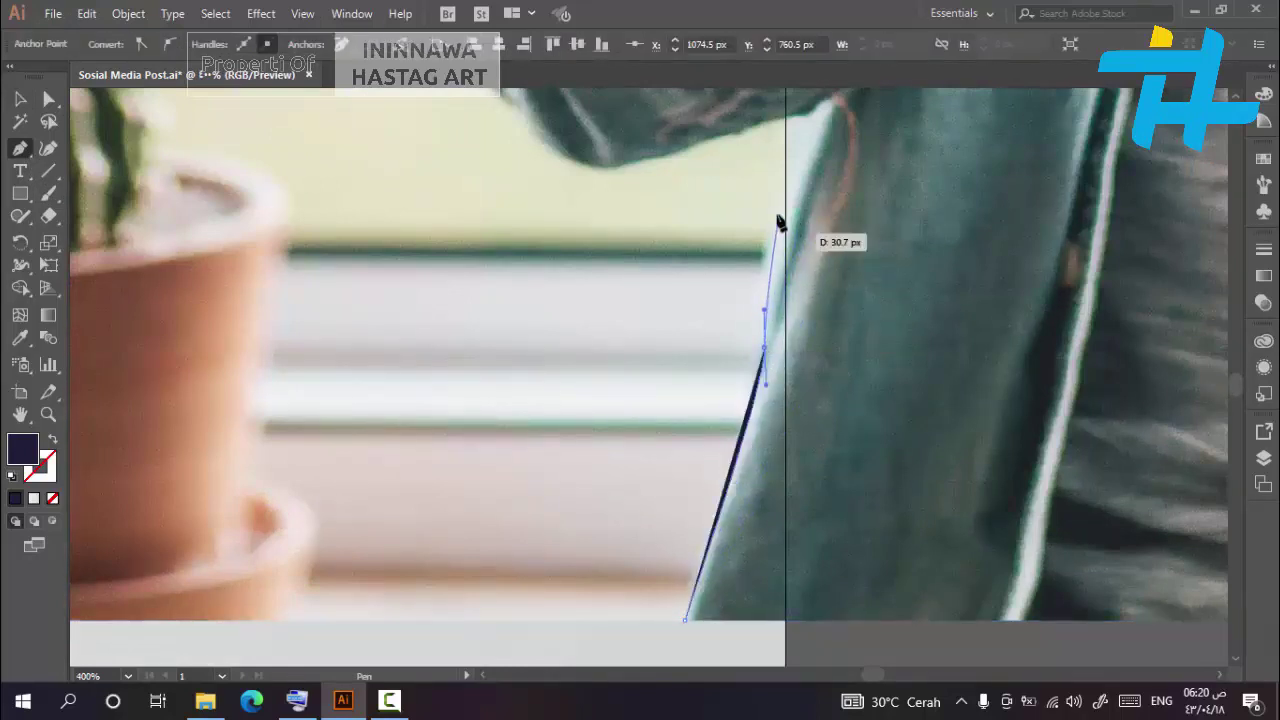
drag(798, 178, 710, 140)
click(814, 110)
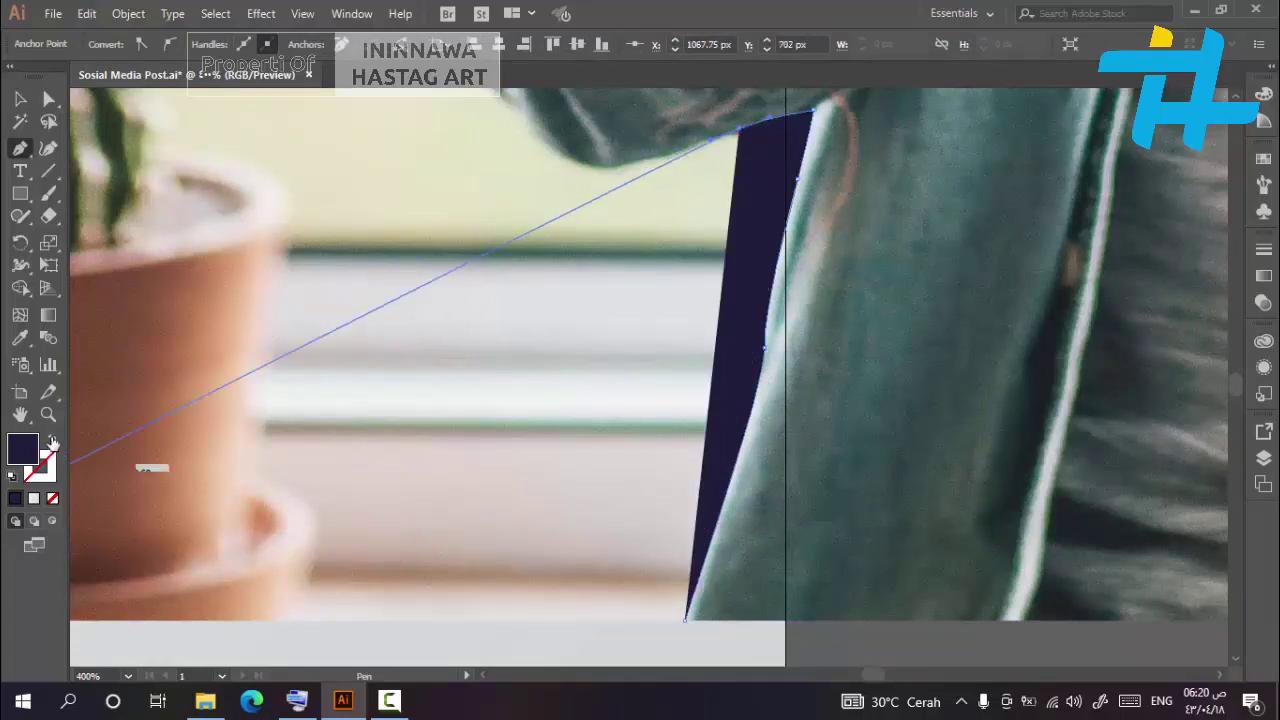
click(53, 441)
Continue the Pen outline along the underside of the bent sleeve and around the elbow
scroll(769, 152, up, 3)
drag(594, 235, 579, 225)
scroll(491, 288, up, 2)
drag(496, 298, 462, 266)
drag(434, 205, 425, 164)
scroll(418, 188, up, 4)
drag(389, 298, 389, 254)
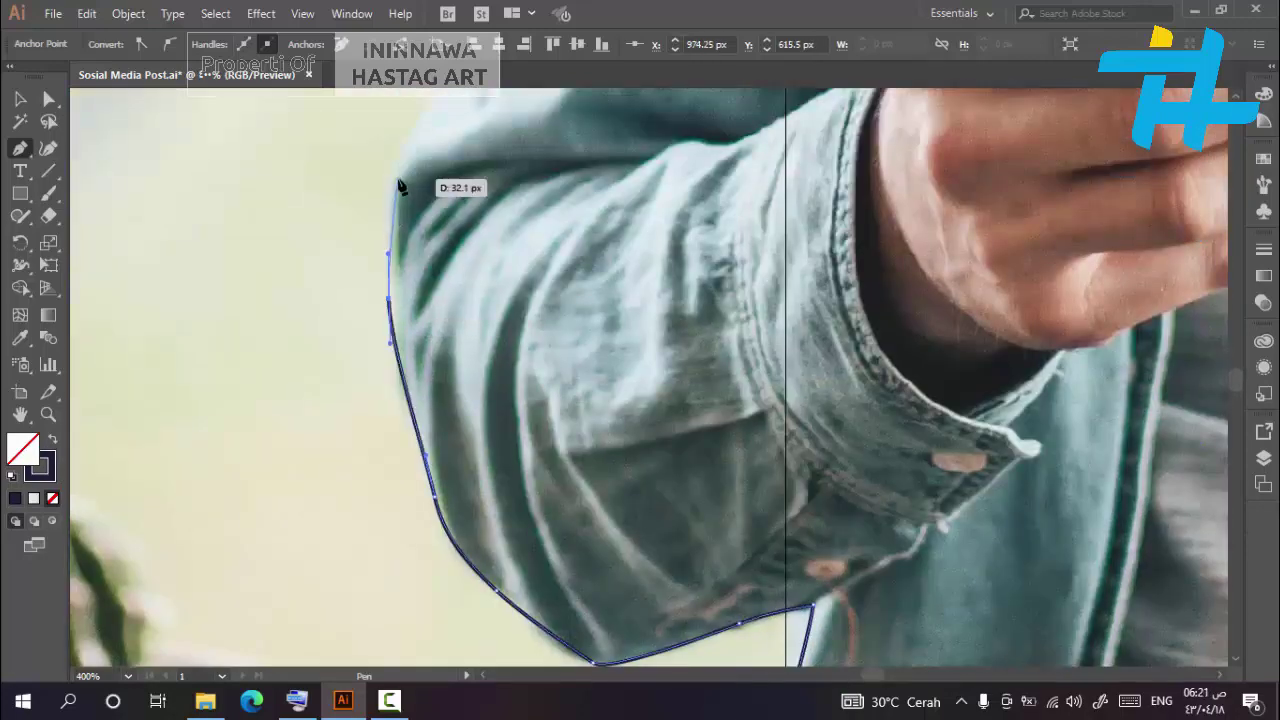
drag(398, 181, 412, 149)
Trace the outline up the outer edge of the phone-side upper arm and onto the shoulder
scroll(449, 190, up, 6)
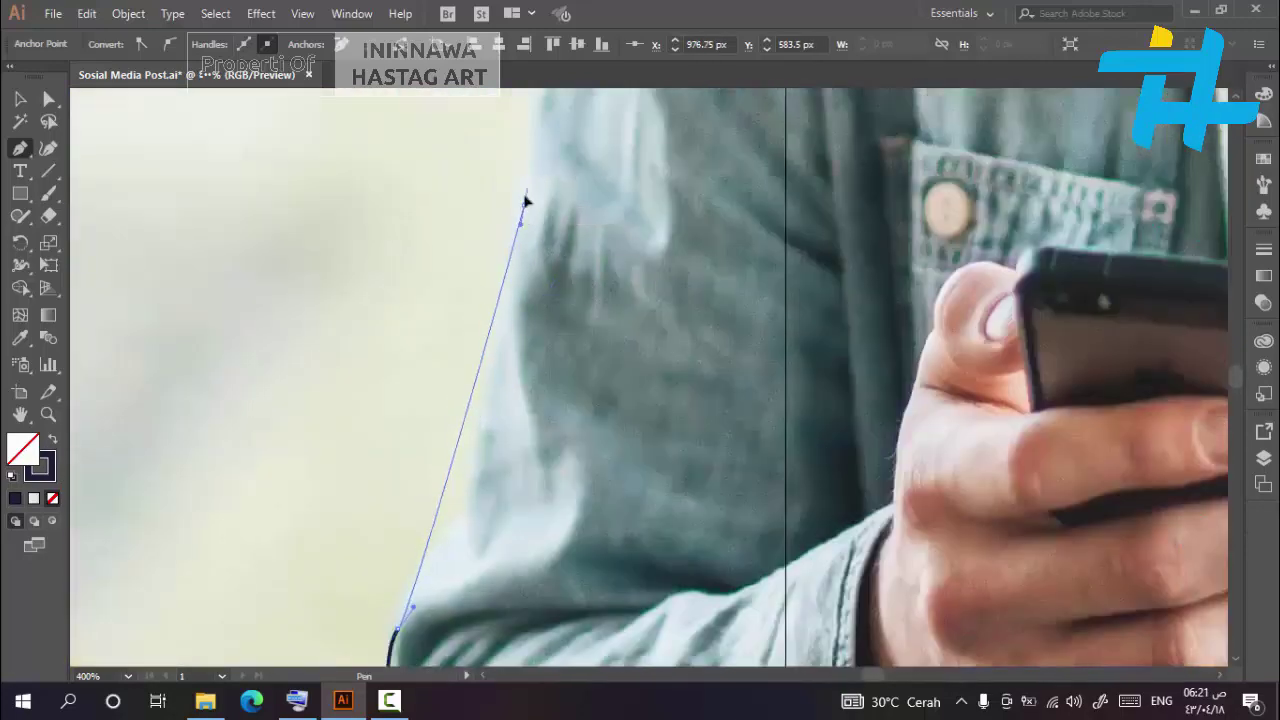
drag(524, 195, 538, 137)
scroll(560, 215, up, 3)
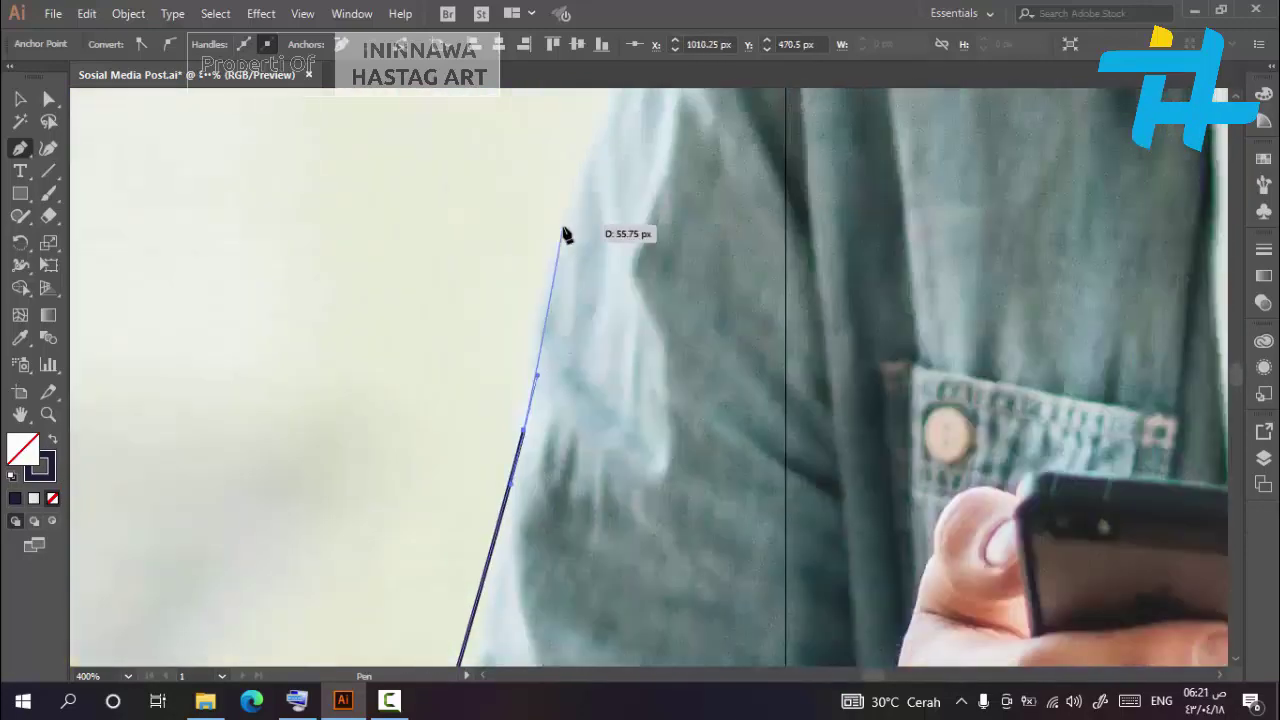
scroll(563, 227, up, 3)
drag(629, 236, 667, 151)
scroll(705, 157, up, 4)
drag(899, 184, 1029, 138)
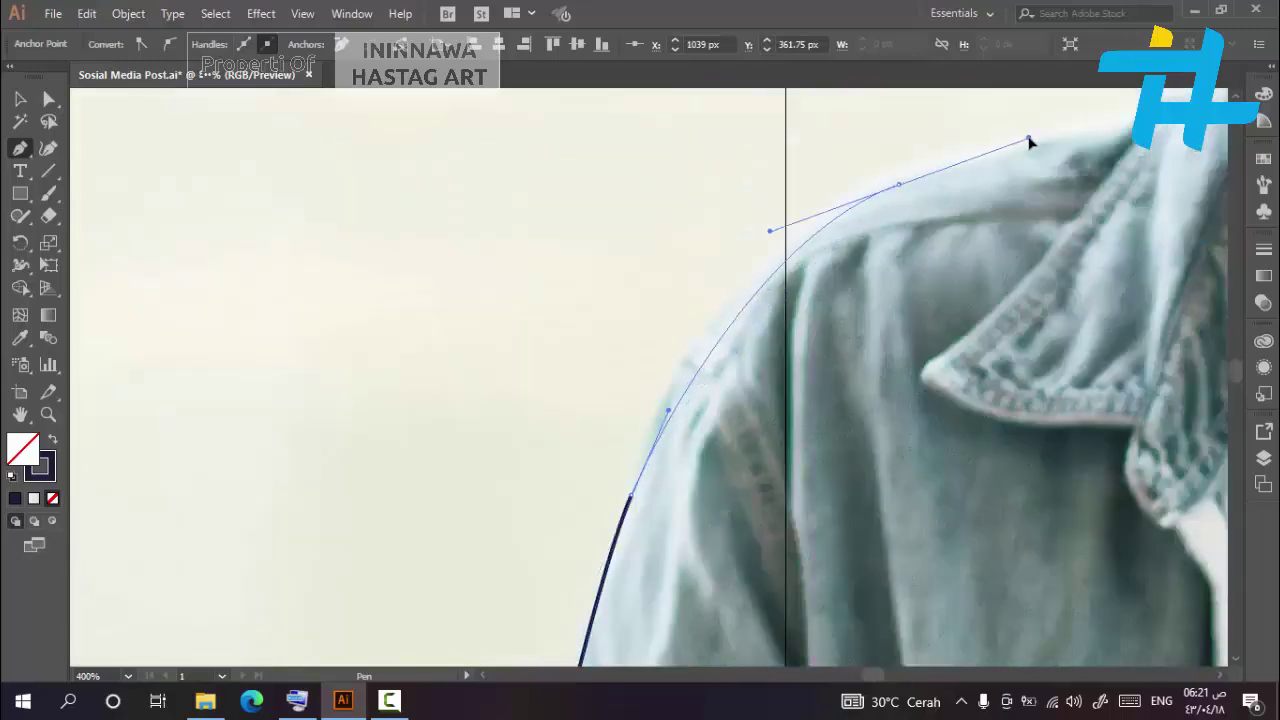
Extend the outline across the shoulder to the collar and up the bearded cheek
scroll(1100, 215, up, 1)
scroll(1110, 279, down, 2)
scroll(1080, 300, up, 4)
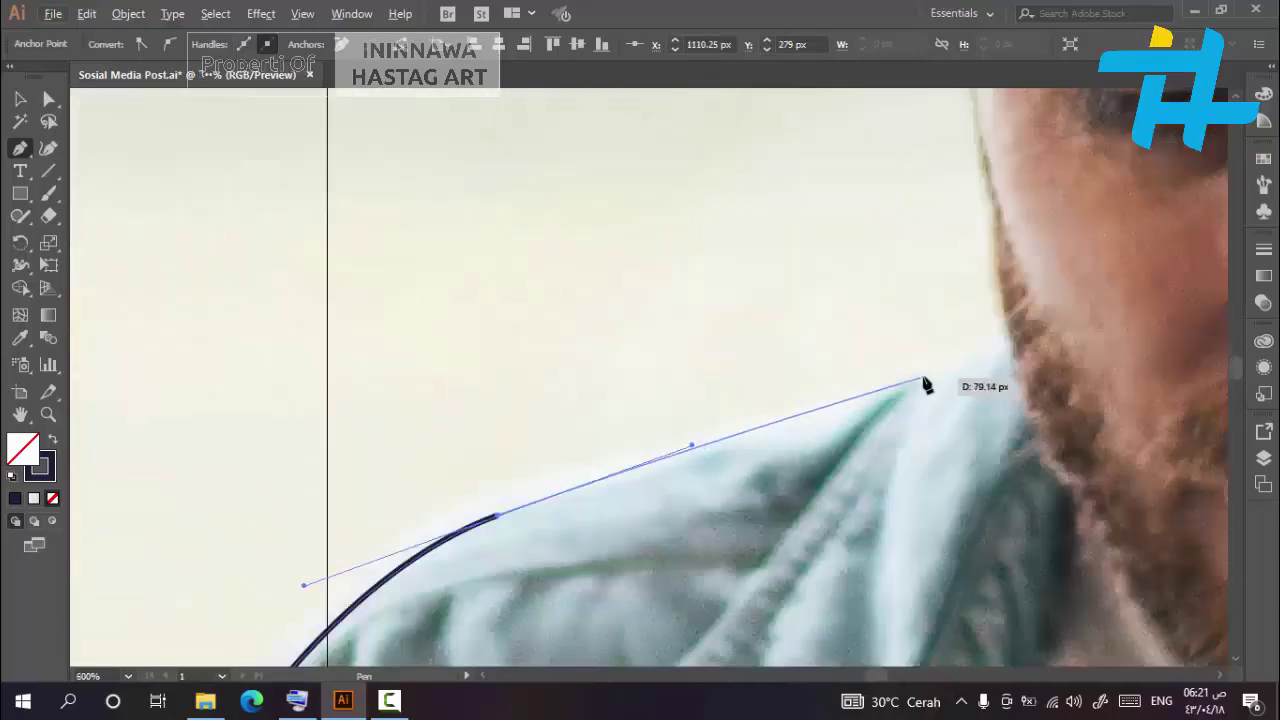
click(957, 372)
click(1014, 354)
drag(993, 257, 988, 203)
click(975, 120)
Trace the outline up the side of the face, past the temple and around the lower hair
scroll(982, 138, up, 2)
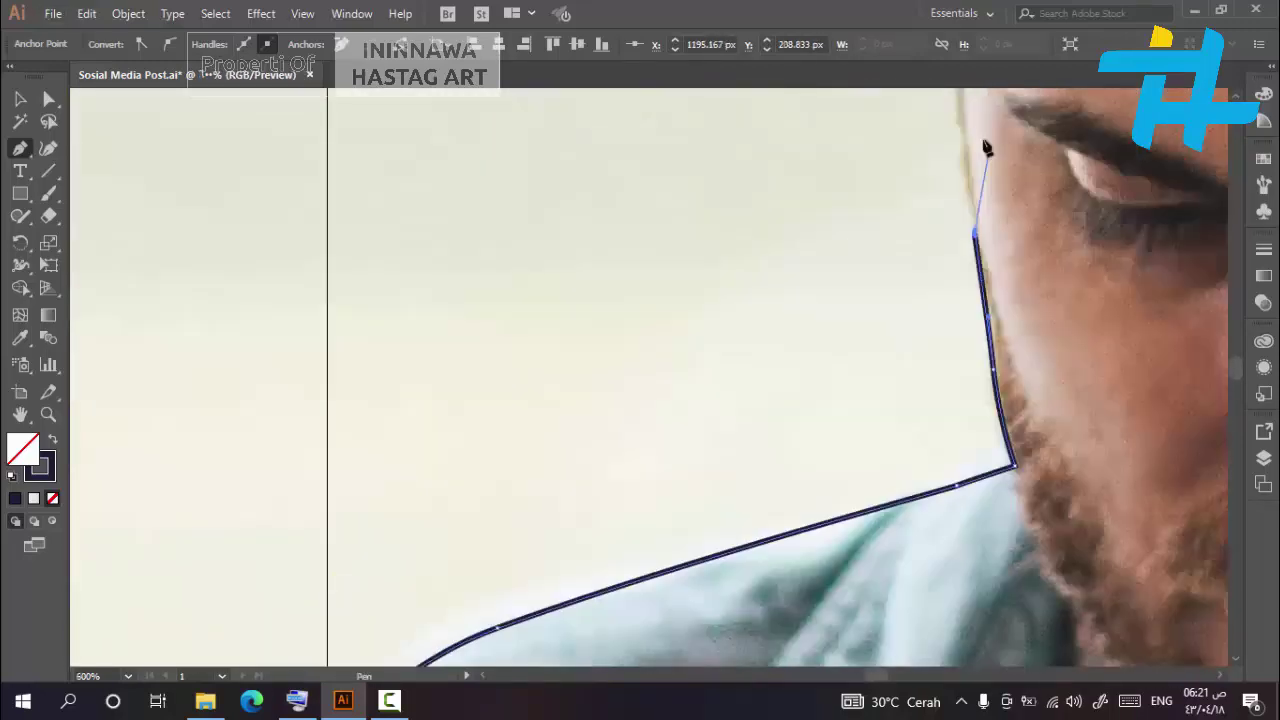
scroll(986, 160, up, 6)
drag(950, 340, 945, 316)
drag(930, 227, 929, 196)
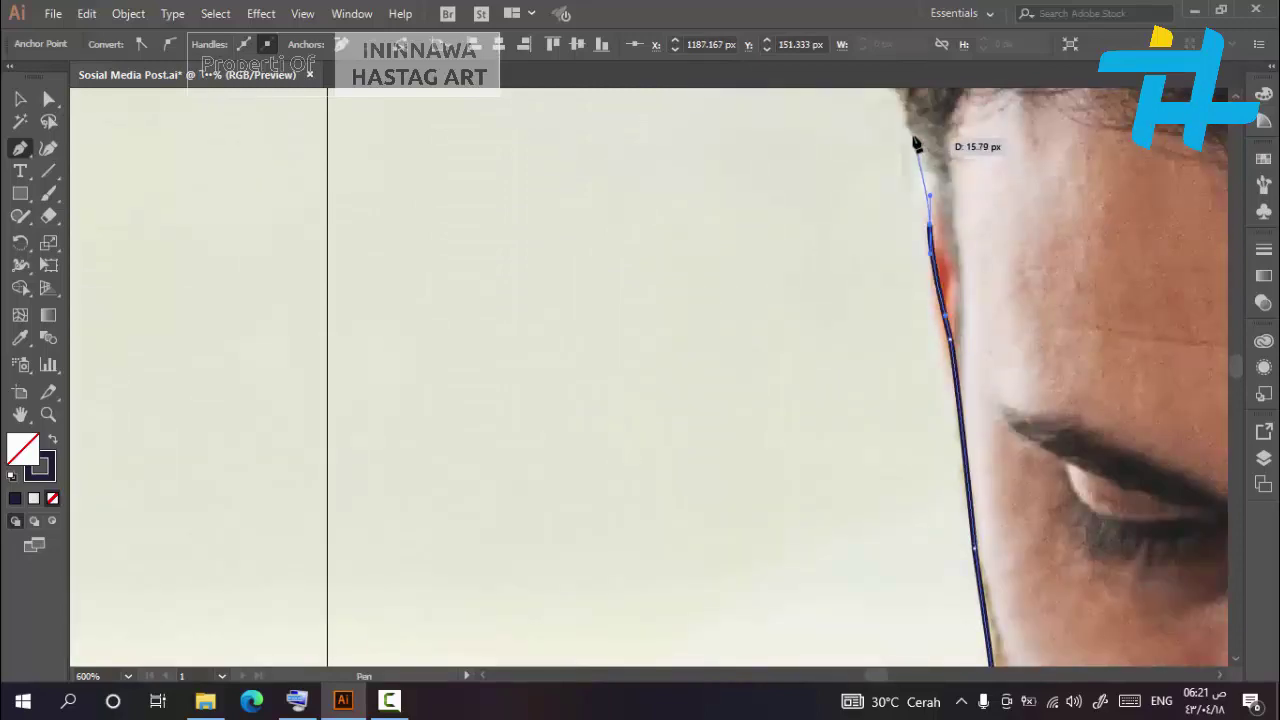
drag(910, 132, 900, 116)
scroll(903, 170, up, 5)
drag(871, 299, 897, 165)
Continue the outline up the side of the hair and over the top of the head
scroll(900, 168, up, 2)
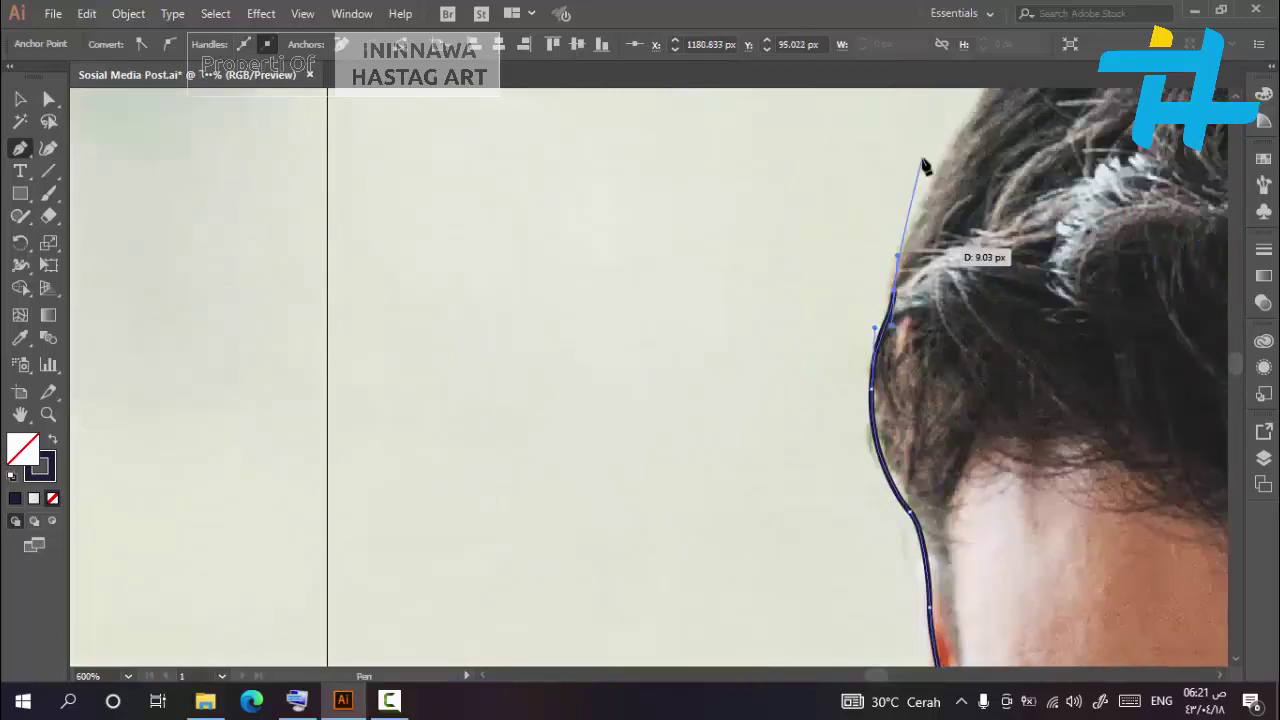
scroll(940, 180, up, 4)
drag(986, 281, 1011, 236)
scroll(694, 337, down, 2)
scroll(1160, 425, up, 1)
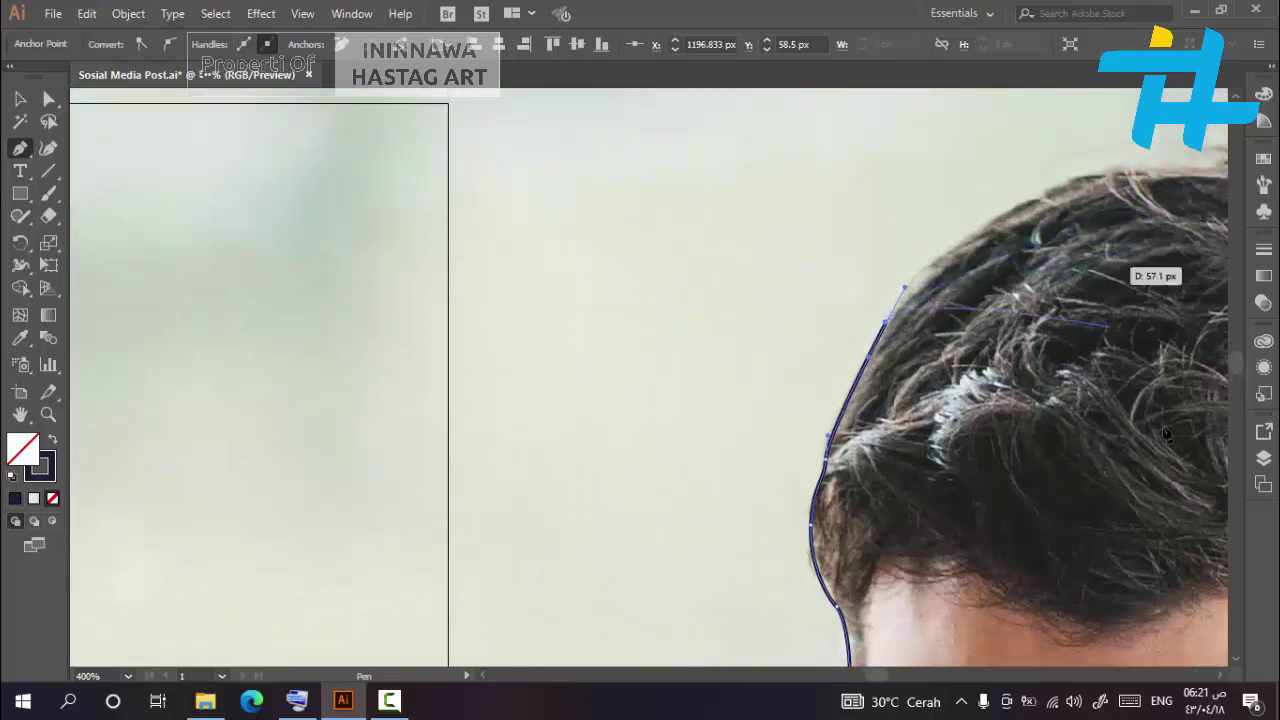
click(1220, 676)
scroll(733, 161, up, 2)
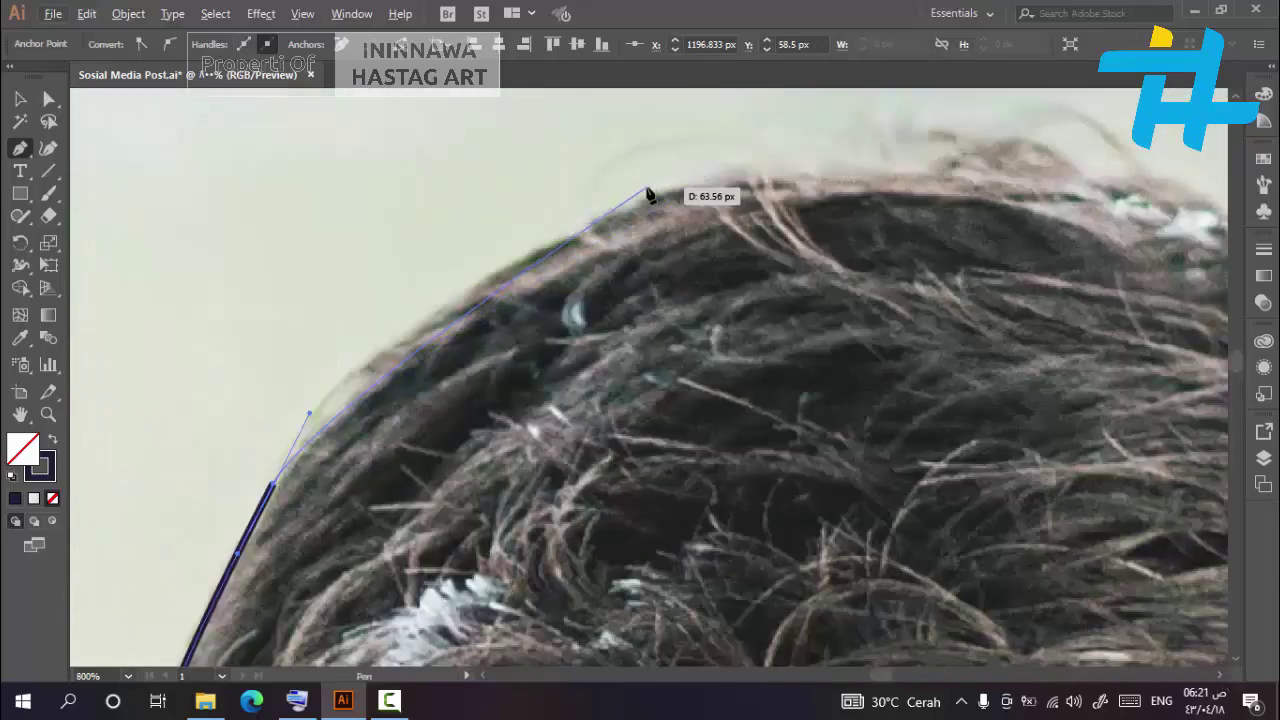
drag(647, 188, 831, 132)
scroll(834, 133, up, 1)
scroll(850, 135, down, 1)
drag(1156, 177, 1209, 186)
Trace the outline down the far side of the hair to where it meets the ear
scroll(589, 214, down, 2)
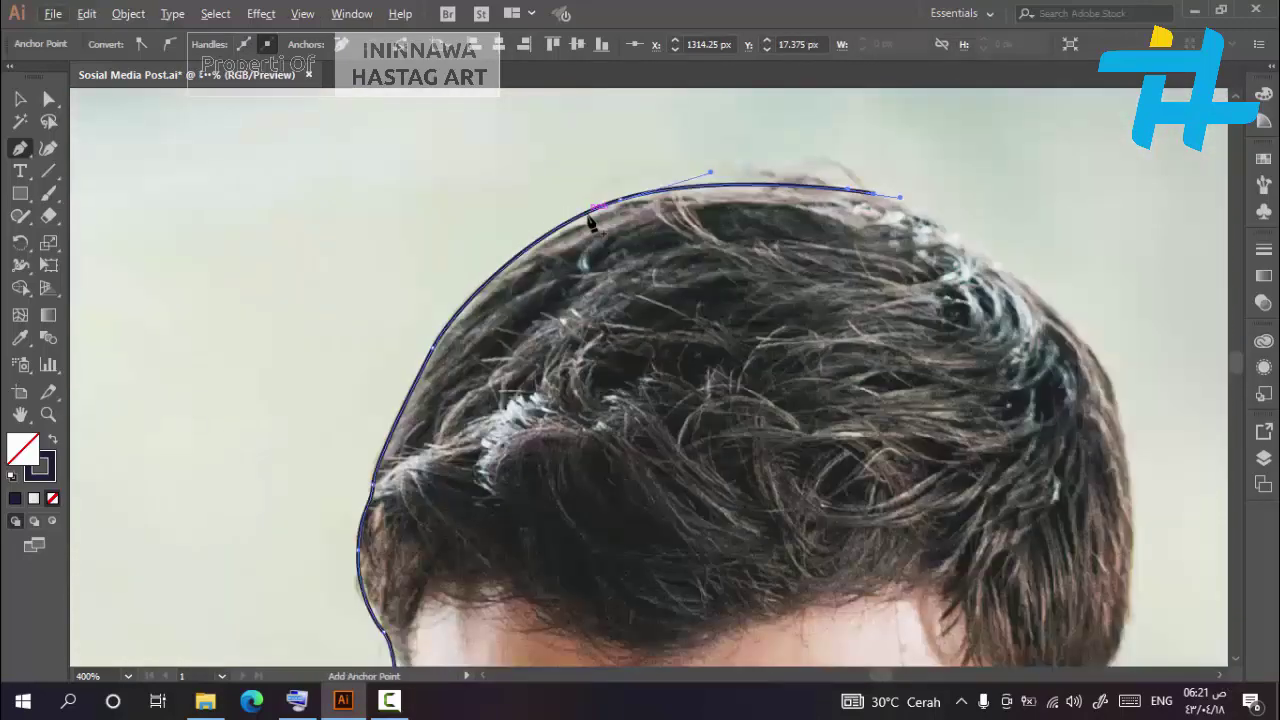
scroll(589, 215, down, 1)
scroll(1103, 245, up, 2)
drag(1019, 343, 1093, 432)
scroll(1098, 432, down, 3)
drag(1160, 533, 1154, 592)
scroll(1154, 590, down, 4)
click(1089, 391)
click(1062, 470)
Outline the ear from its upper curve around the lobe to the beard
scroll(1031, 465, down, 3)
drag(1043, 465, 1140, 494)
key(ctrl+z)
scroll(1137, 492, up, 3)
drag(1035, 398, 1072, 464)
scroll(1072, 420, down, 4)
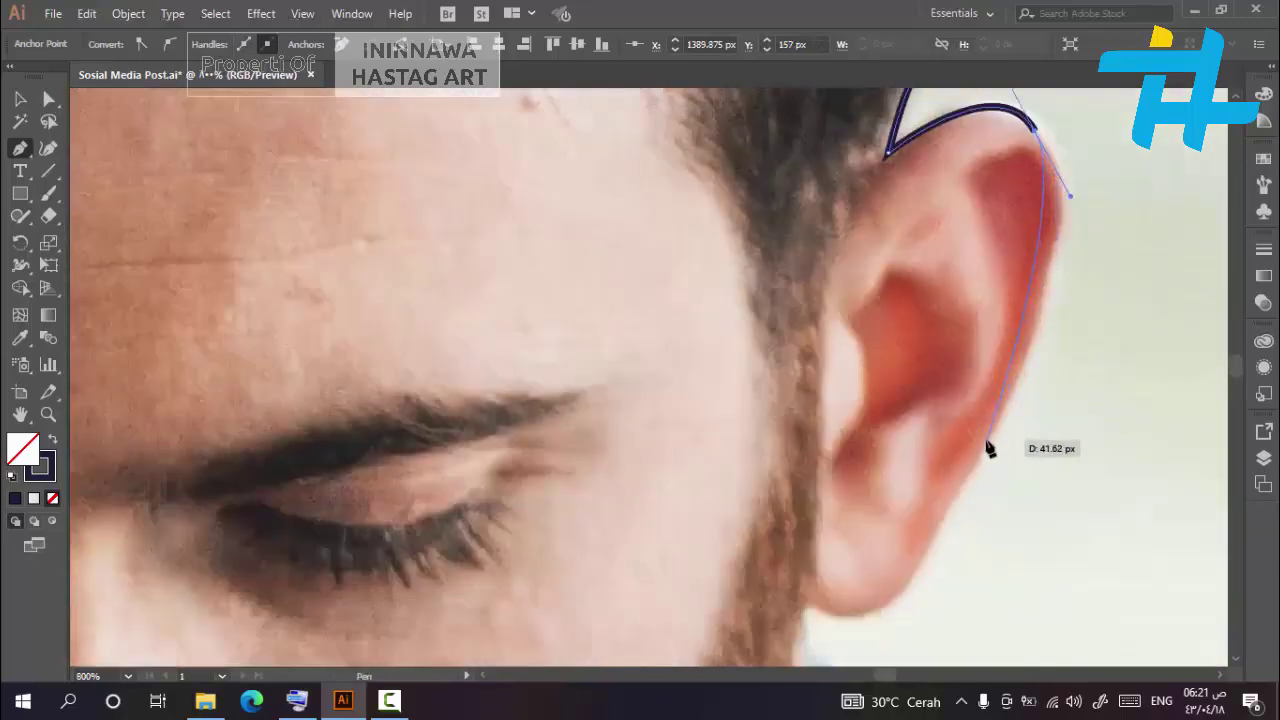
drag(987, 441, 937, 546)
scroll(942, 510, down, 3)
drag(889, 395, 862, 402)
click(808, 400)
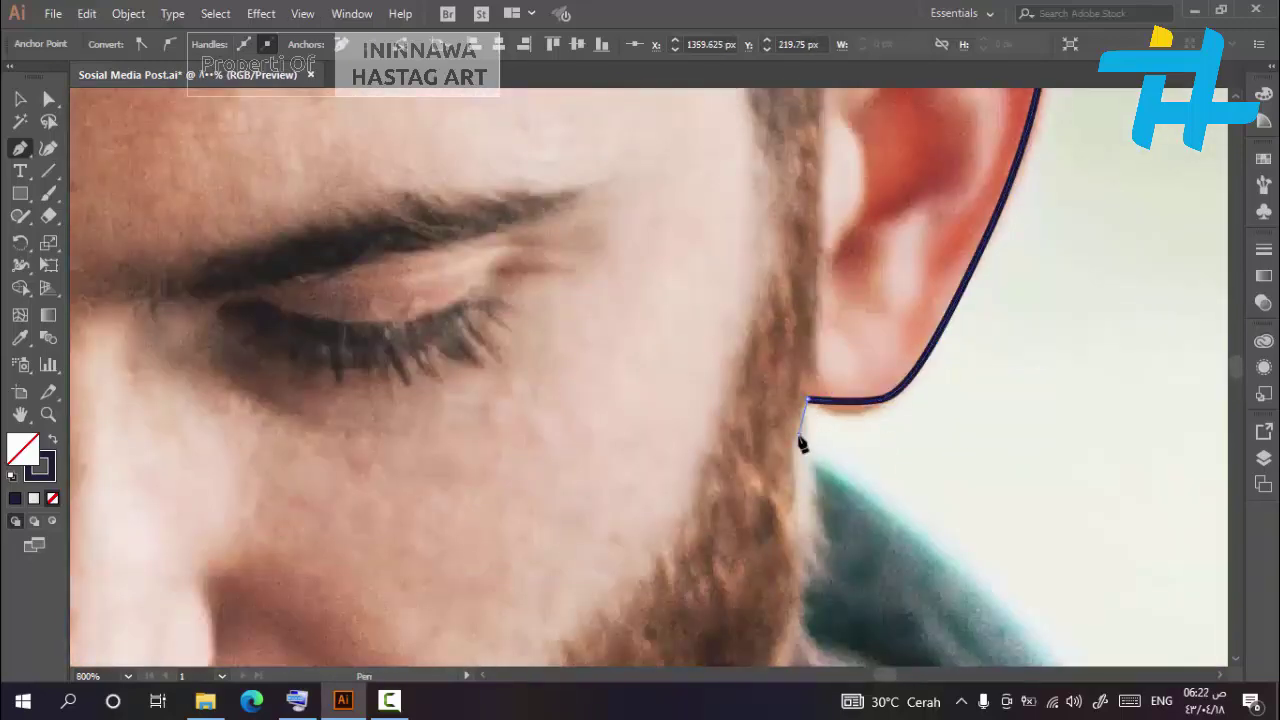
Trace the outline from the earlobe down the neck, along the collar and over the far shoulder to the upper arm
click(800, 437)
click(813, 462)
scroll(830, 450, down, 5)
scroll(812, 290, down, 2)
drag(964, 344, 1074, 409)
scroll(988, 357, down, 4)
scroll(1103, 391, up, 3)
scroll(1076, 410, down, 3)
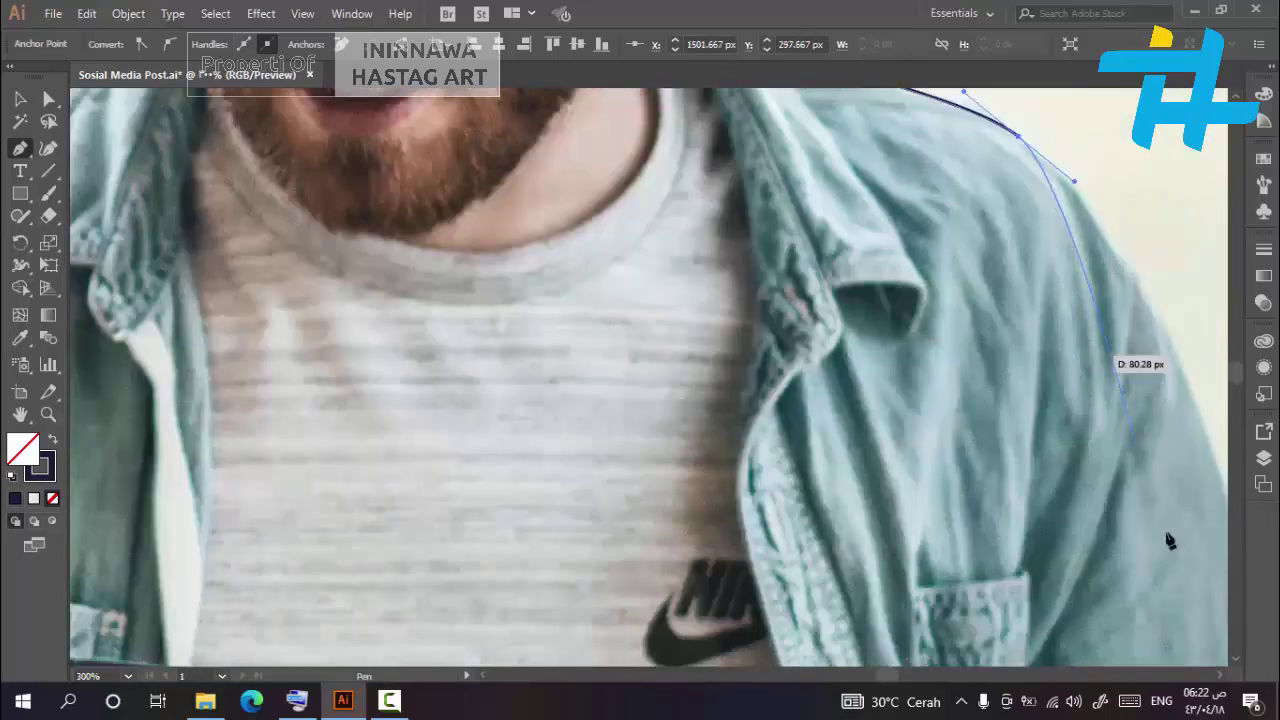
click(1220, 675)
drag(930, 570, 980, 629)
Trace the outline down the outer edge of the far sleeve, past the elbow to the fold below it
scroll(982, 622, down, 3)
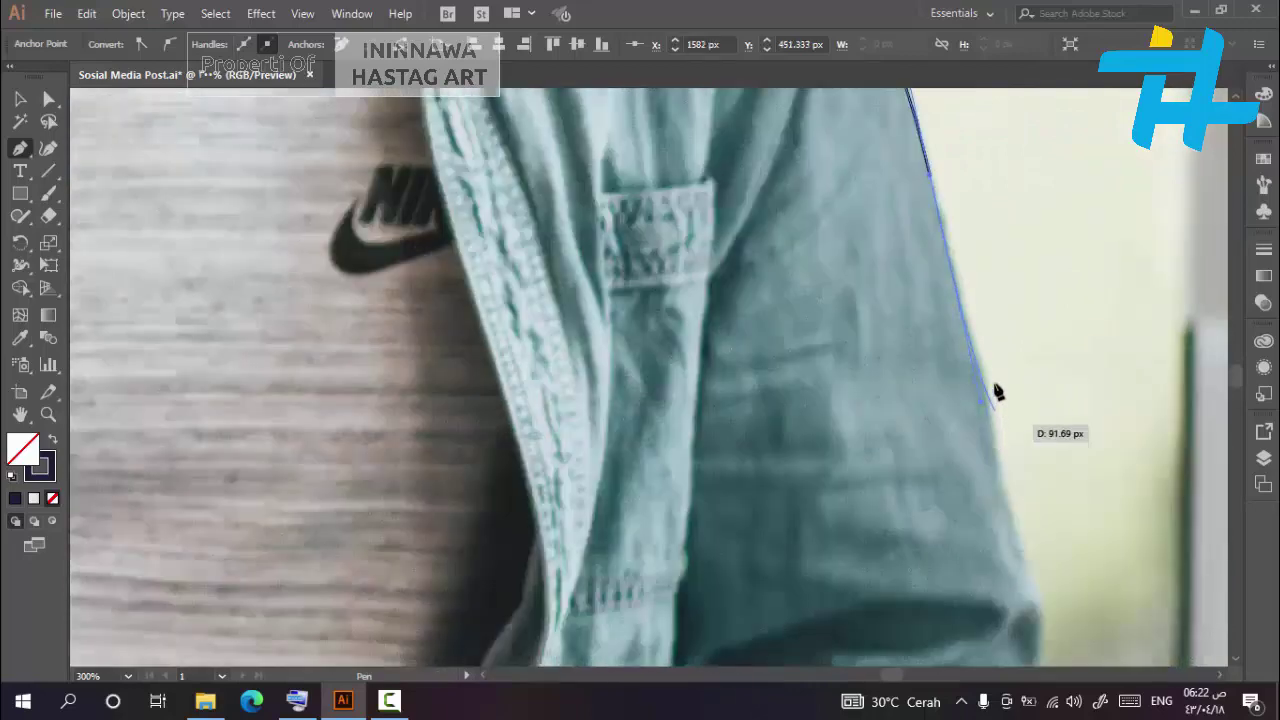
scroll(998, 392, down, 2)
drag(1038, 512, 1037, 560)
scroll(1050, 540, down, 4)
drag(1012, 433, 1001, 471)
drag(1012, 553, 1006, 574)
click(978, 586)
Trace the outline down the far cuff and along the photo's lower edge, closing the path at its starting point
scroll(994, 522, down, 4)
drag(959, 415, 916, 506)
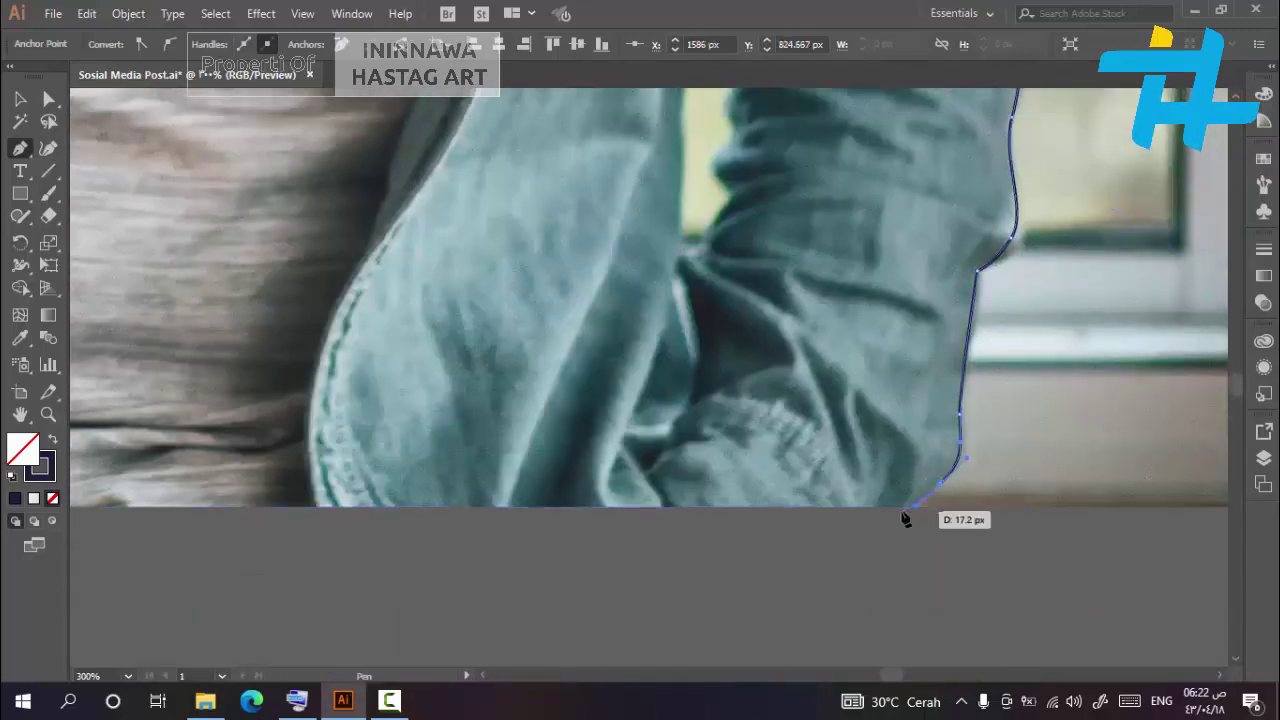
click(527, 530)
click(483, 679)
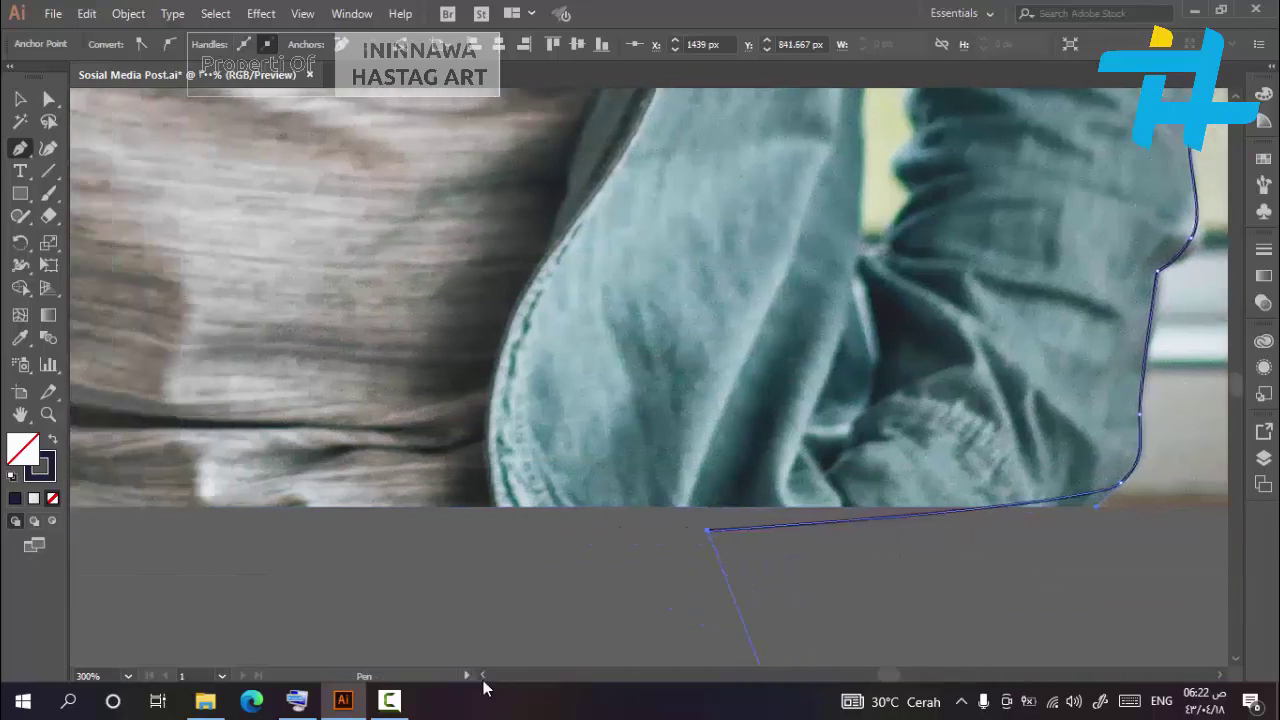
scroll(967, 529, down, 2)
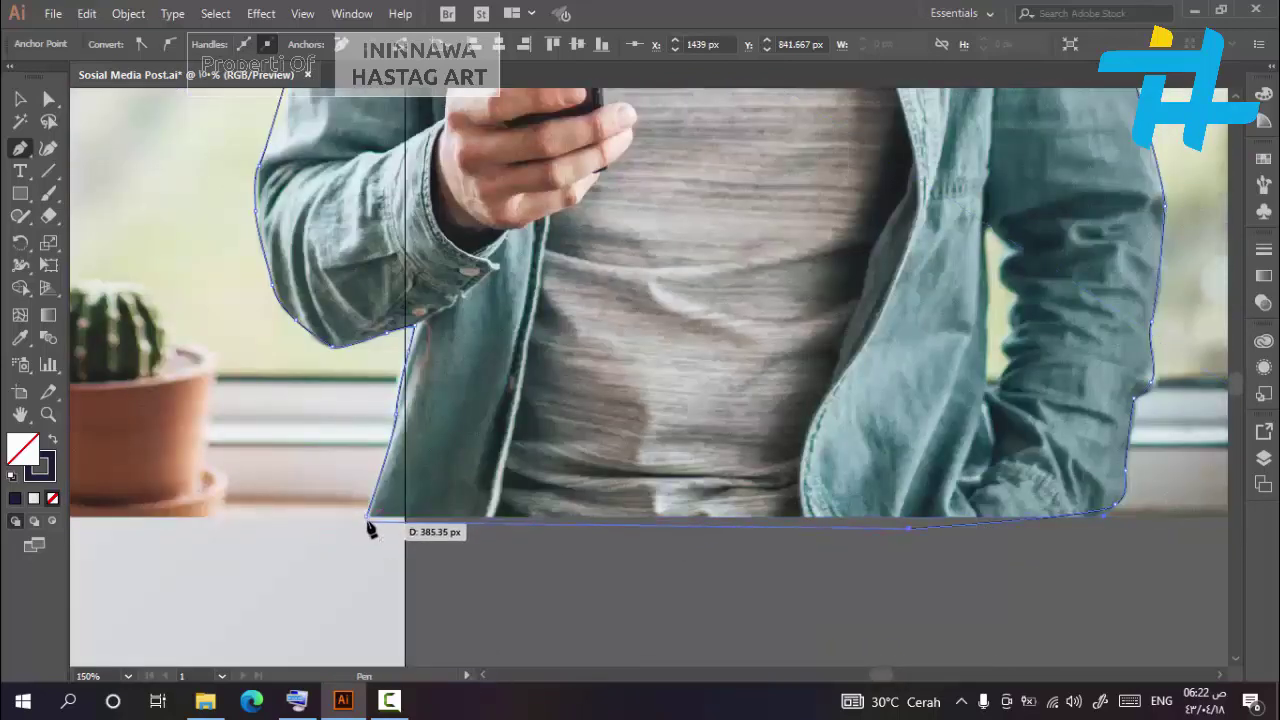
click(366, 516)
Select the traced outline together with the photo and make a clipping mask that cuts out the man
click(20, 100)
scroll(674, 479, down, 3)
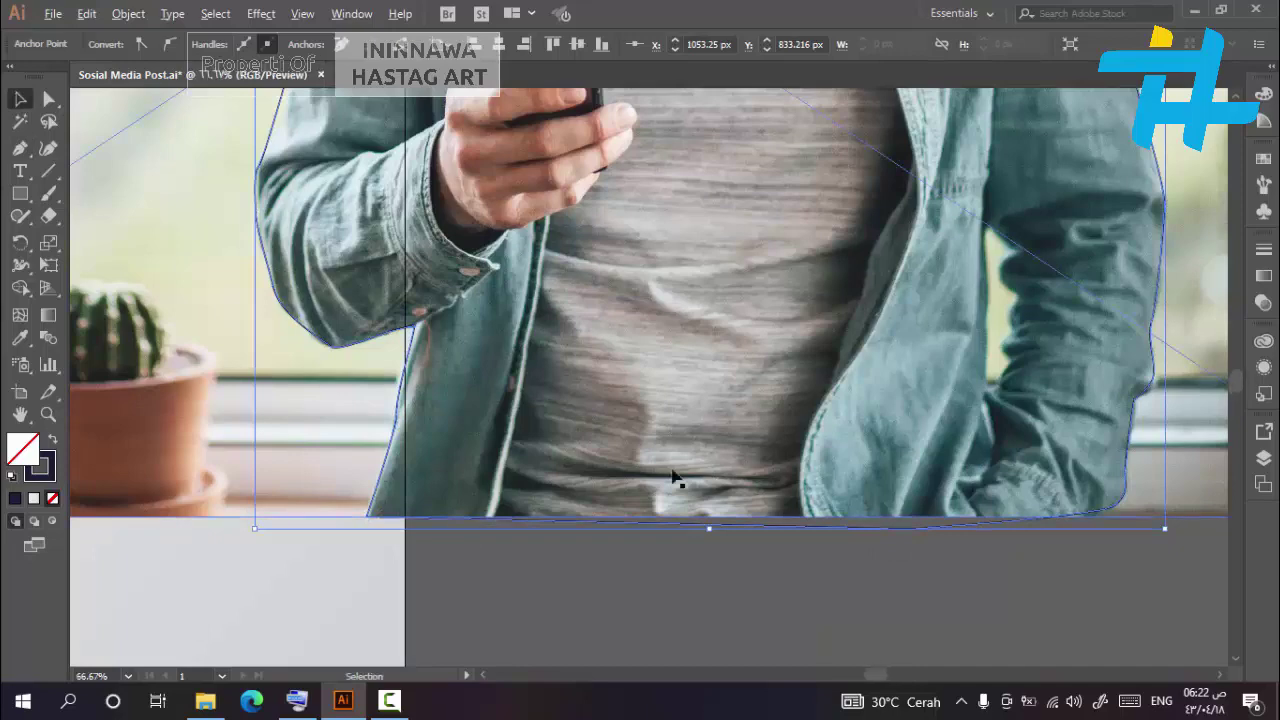
scroll(641, 455, up, 2)
click(1130, 428)
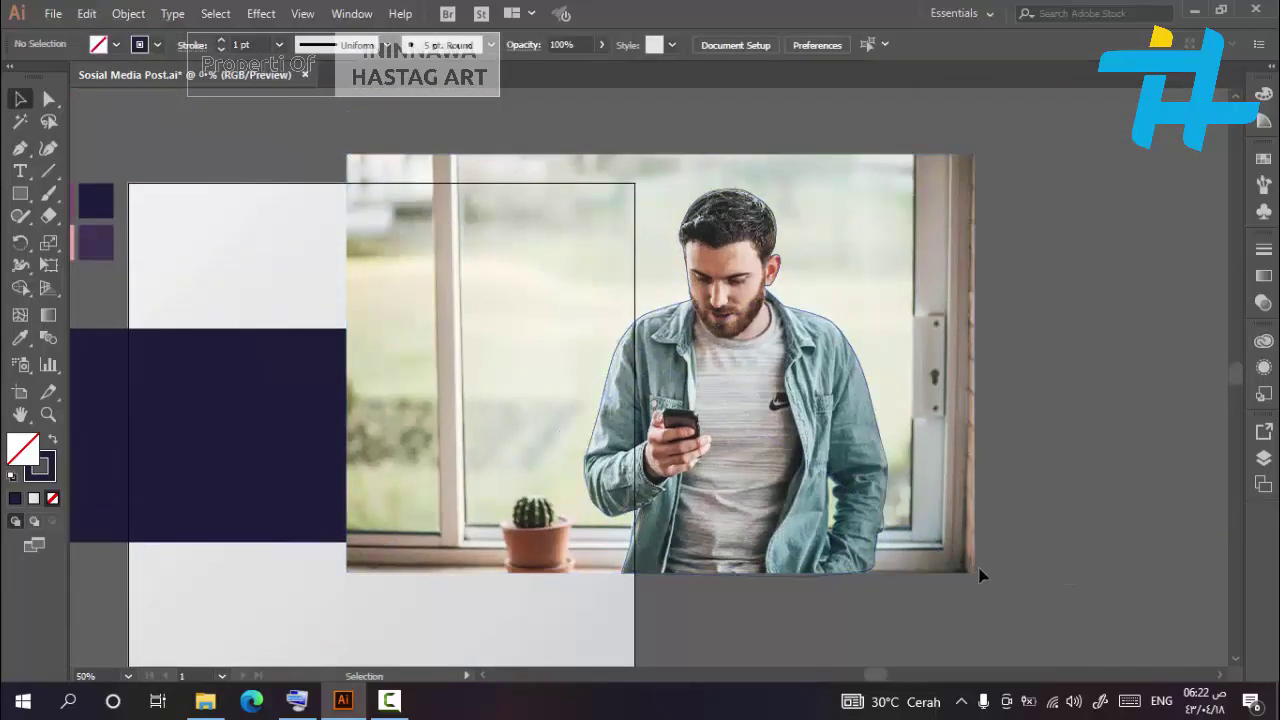
drag(735, 216, 736, 214)
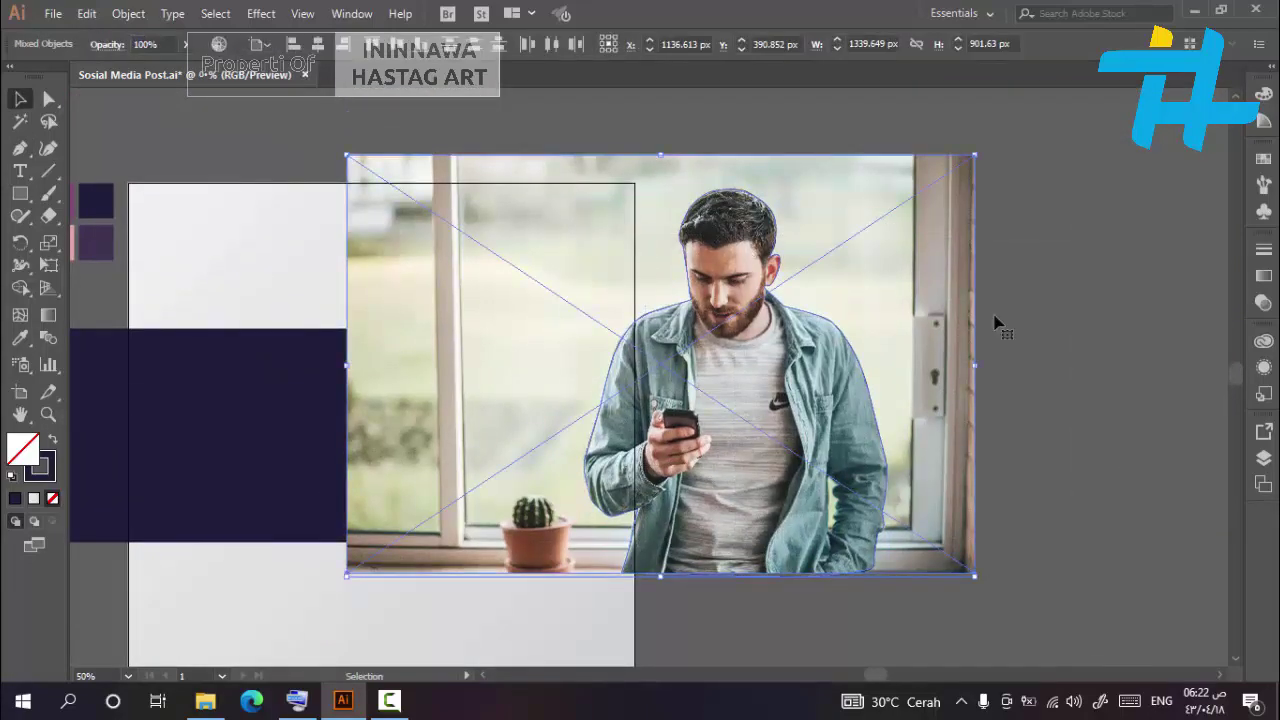
click(1100, 362)
click(757, 199)
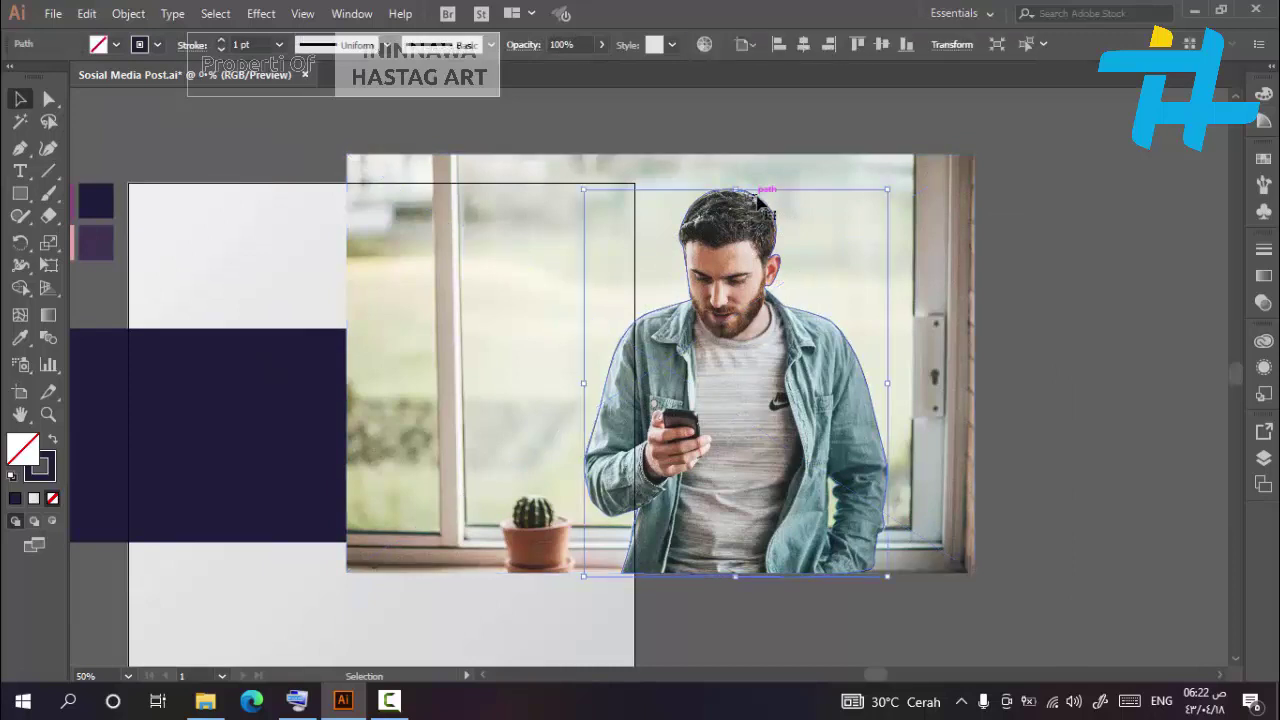
shift+click(909, 173)
right_click(909, 173)
click(955, 308)
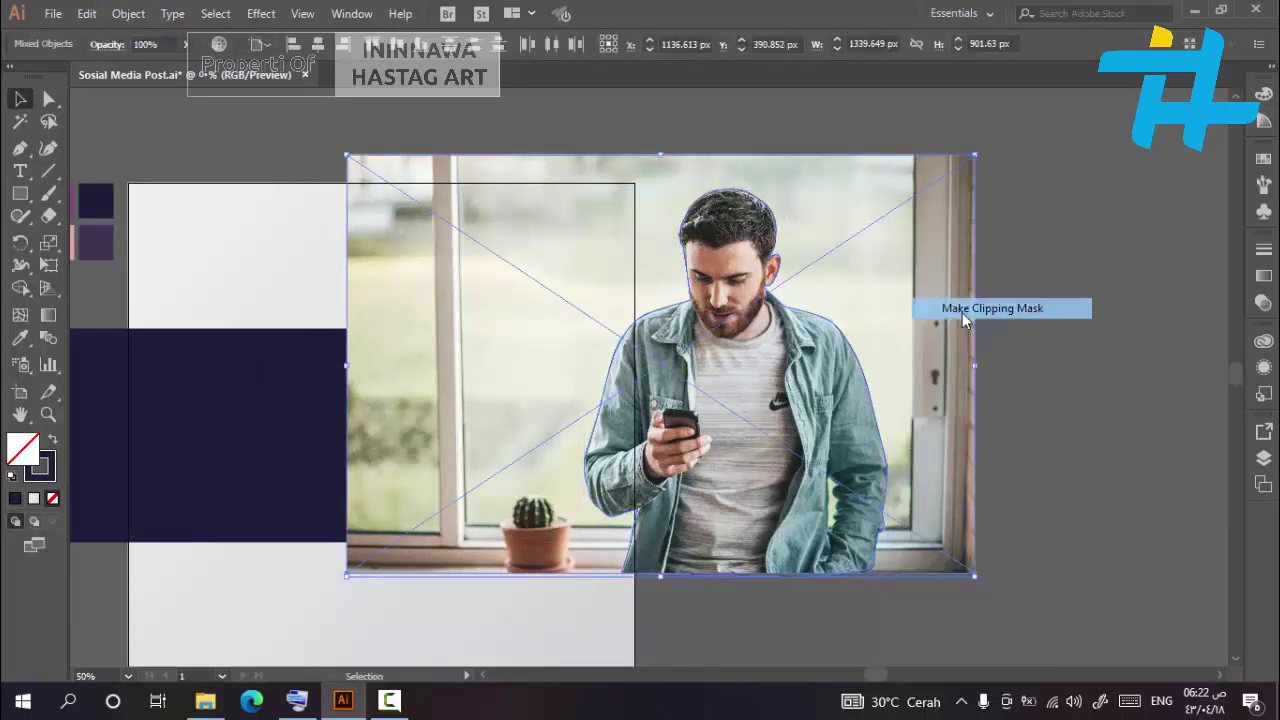
click(1070, 285)
Move the cut-out man over the magenta pill and scale him down proportionally to about 429 × 549 px
scroll(1102, 269, down, 1)
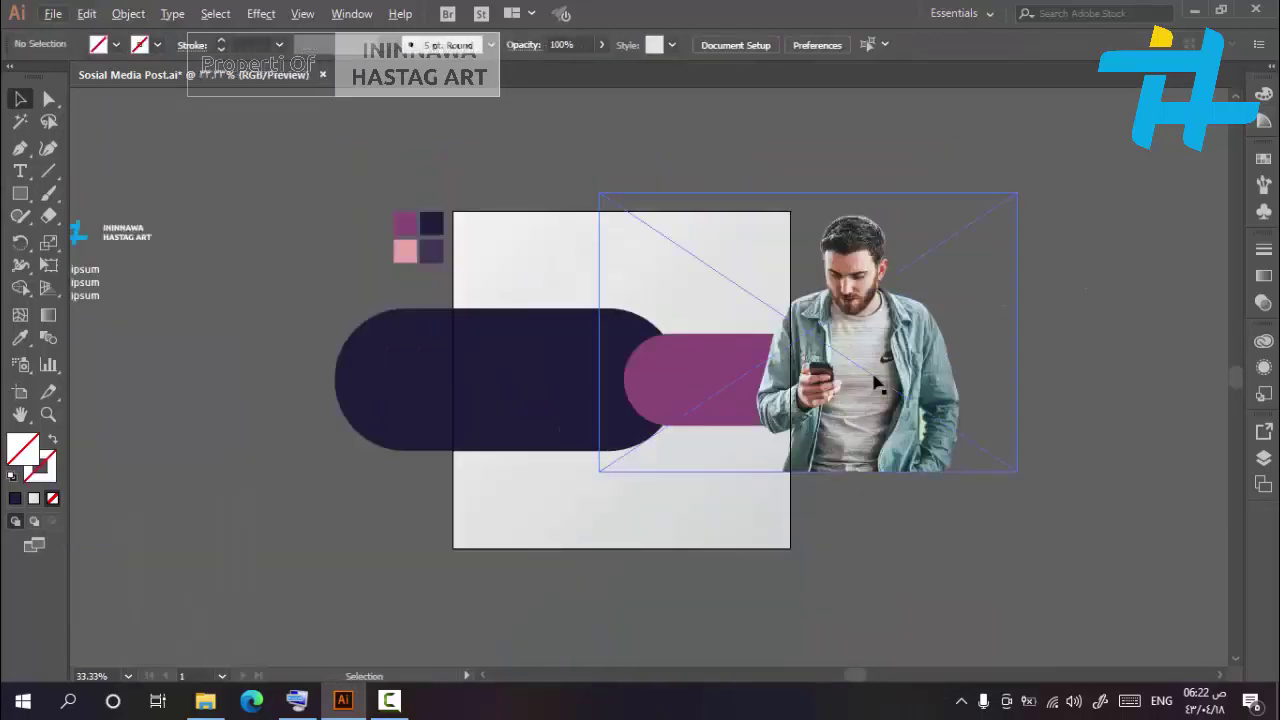
click(884, 373)
drag(886, 373, 742, 369)
scroll(715, 363, up, 1)
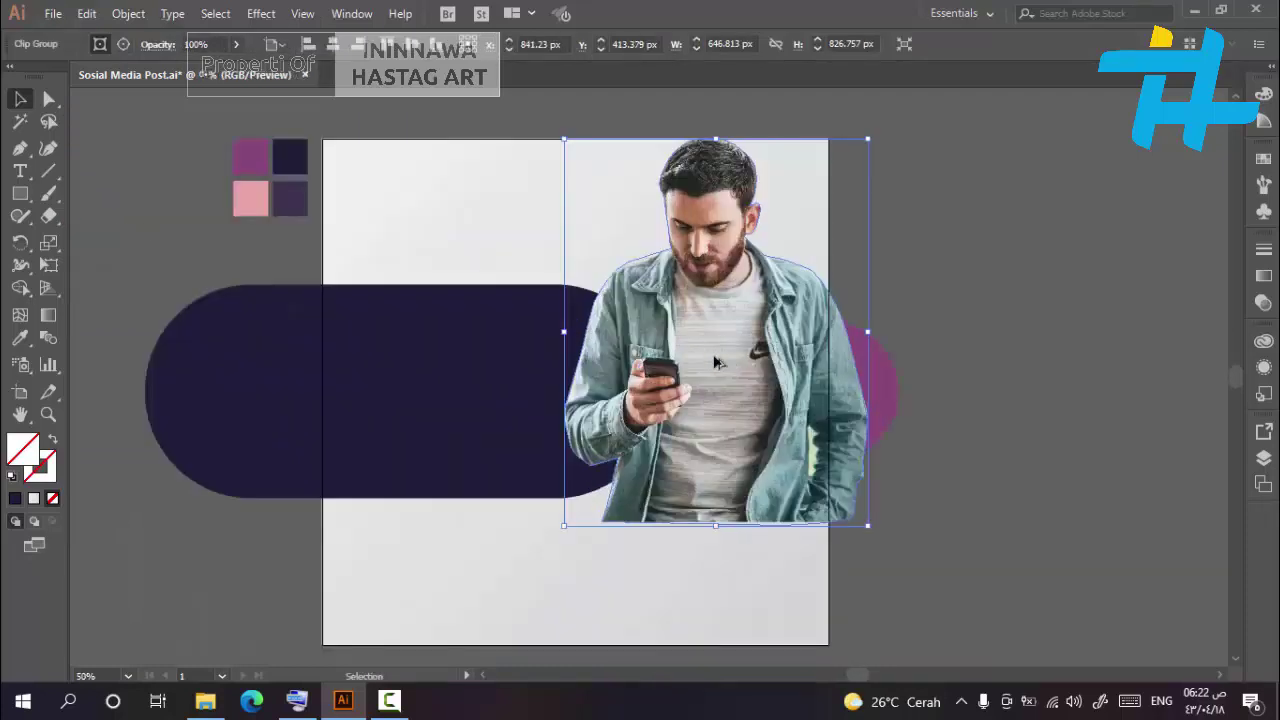
drag(868, 140, 801, 225)
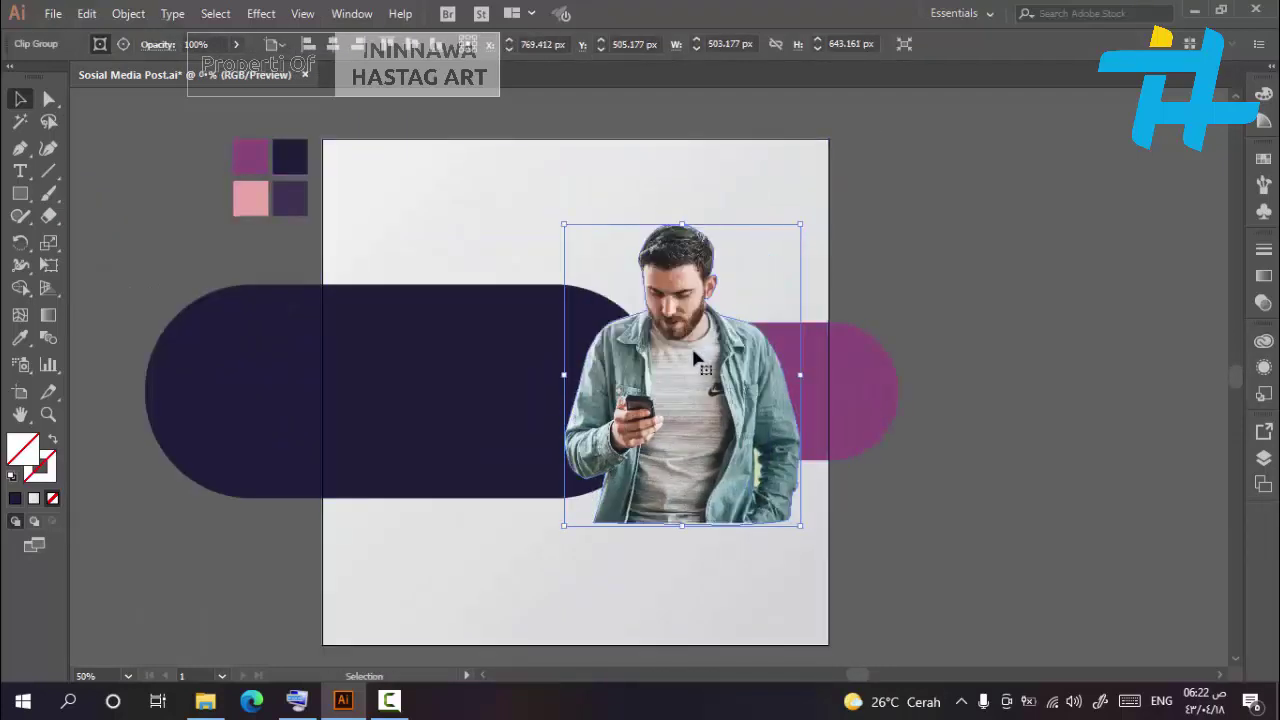
drag(692, 350, 770, 295)
drag(881, 170, 843, 206)
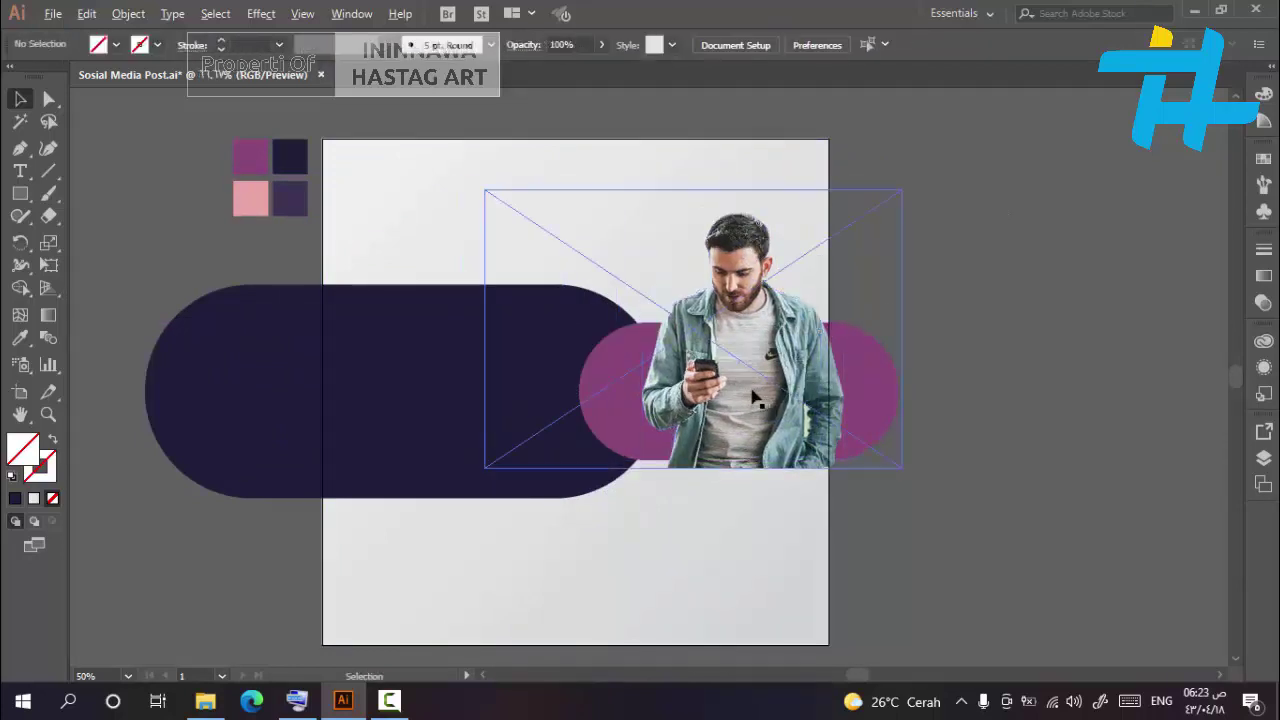
Fine-tune the cut-out man's vertical position so his lower edge lines up with the magenta pill's lower edge
scroll(754, 398, up, 1)
click(790, 378)
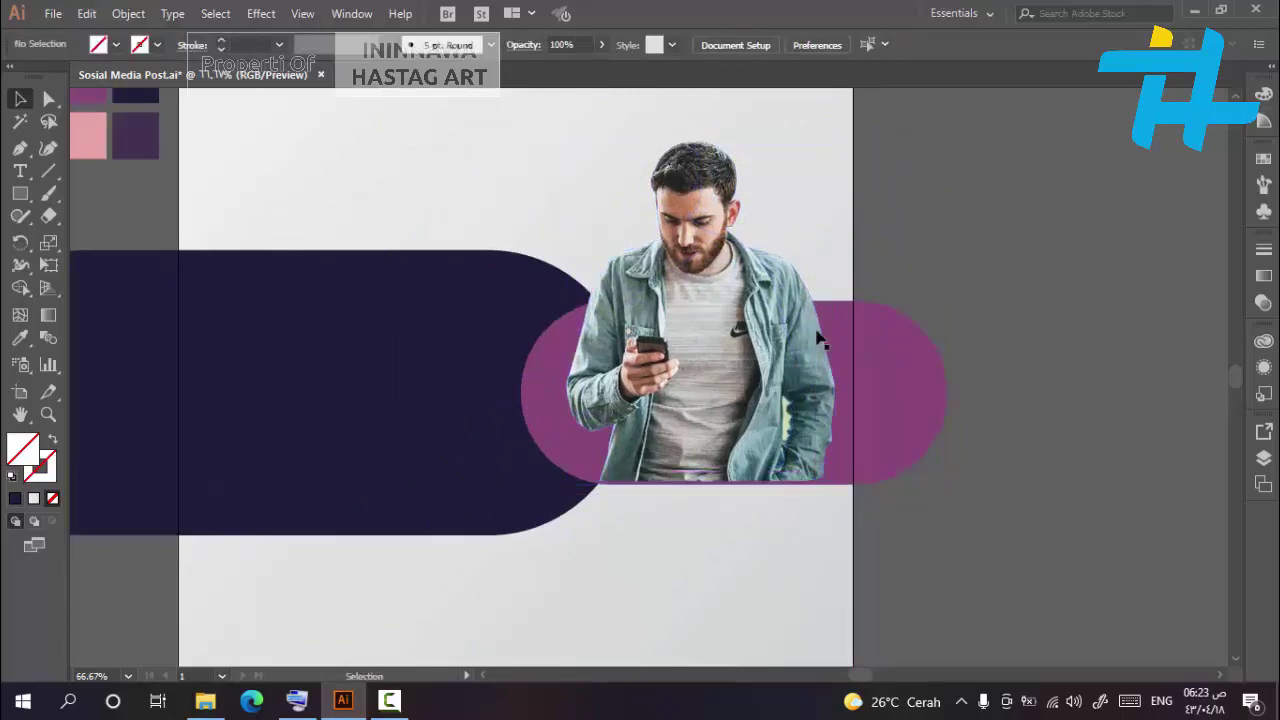
scroll(757, 358, up, 1)
drag(689, 392, 689, 400)
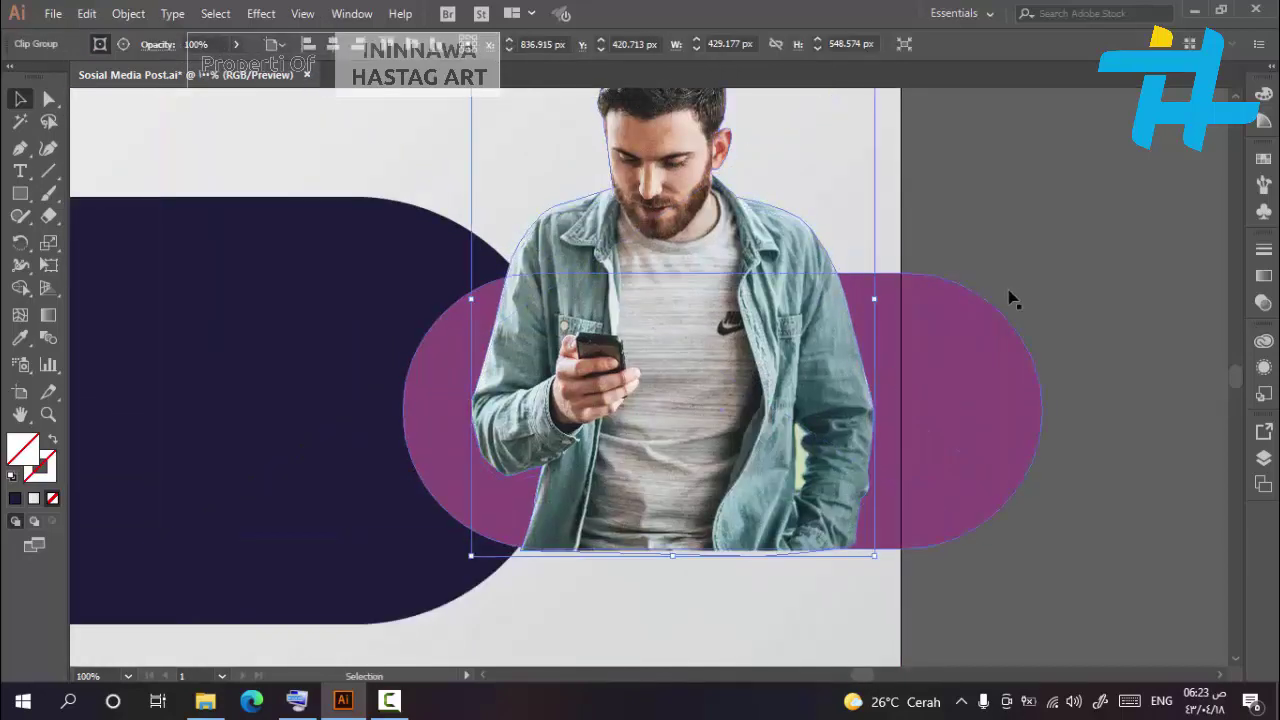
click(1010, 291)
click(714, 393)
key(Up)
key(Up)
key(Up)
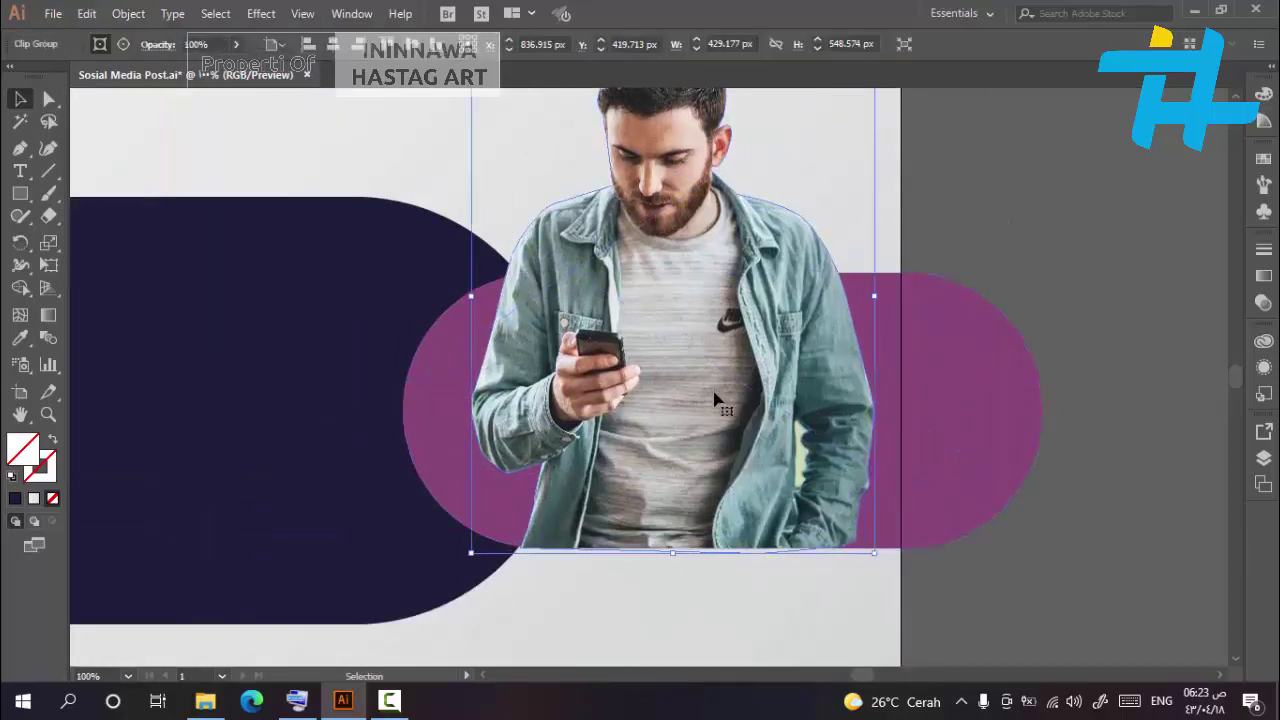
click(1079, 240)
scroll(900, 300, down, 1)
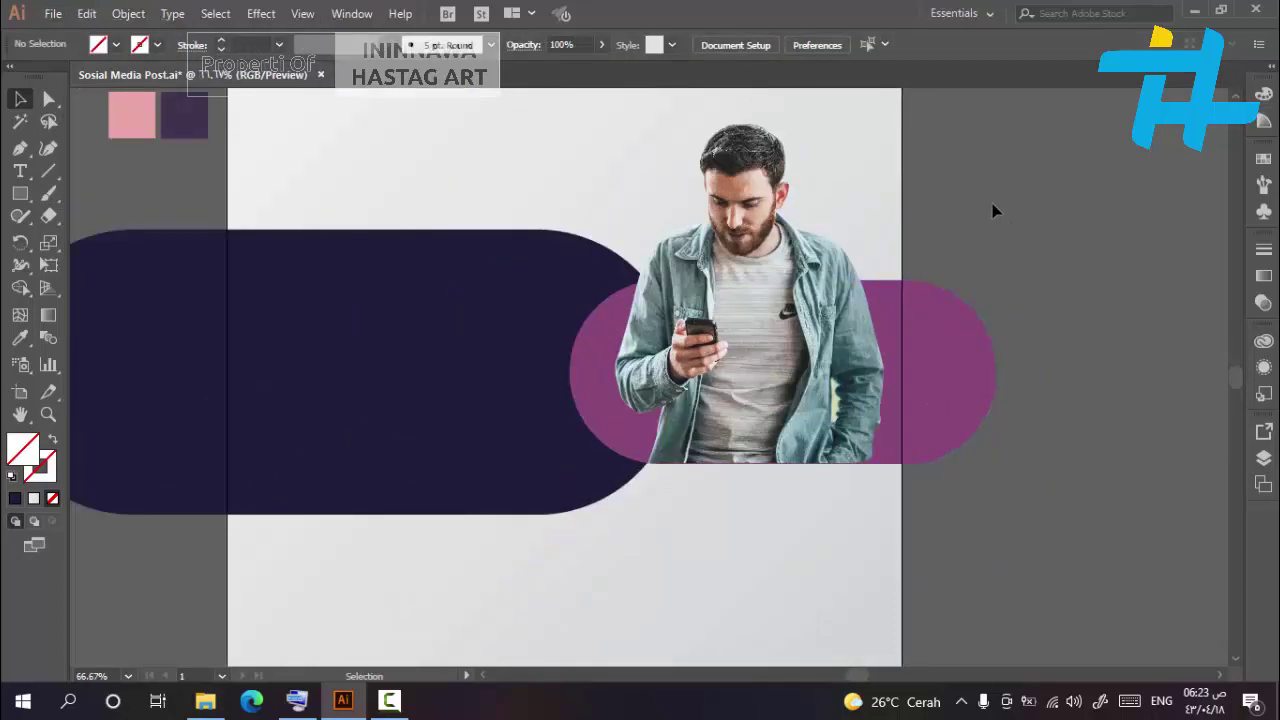
Duplicate the magenta pill in place and bring the copy to the front, over the man
click(983, 392)
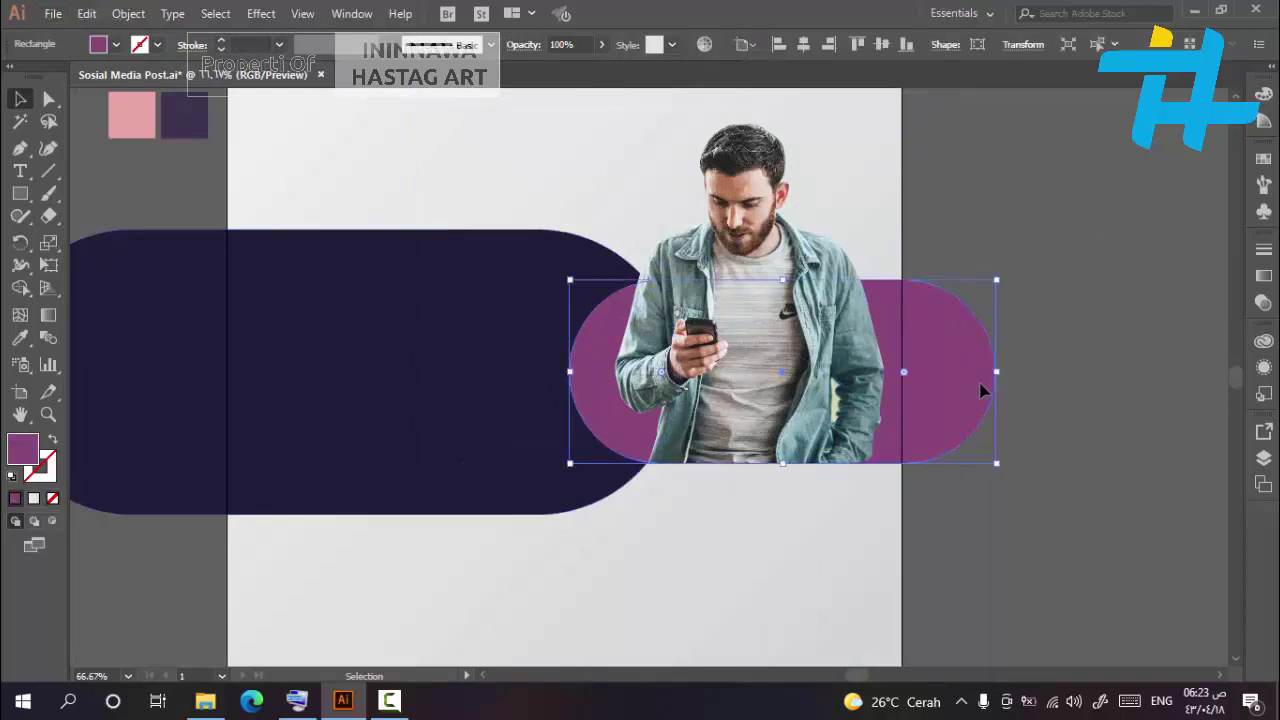
click(87, 14)
click(118, 103)
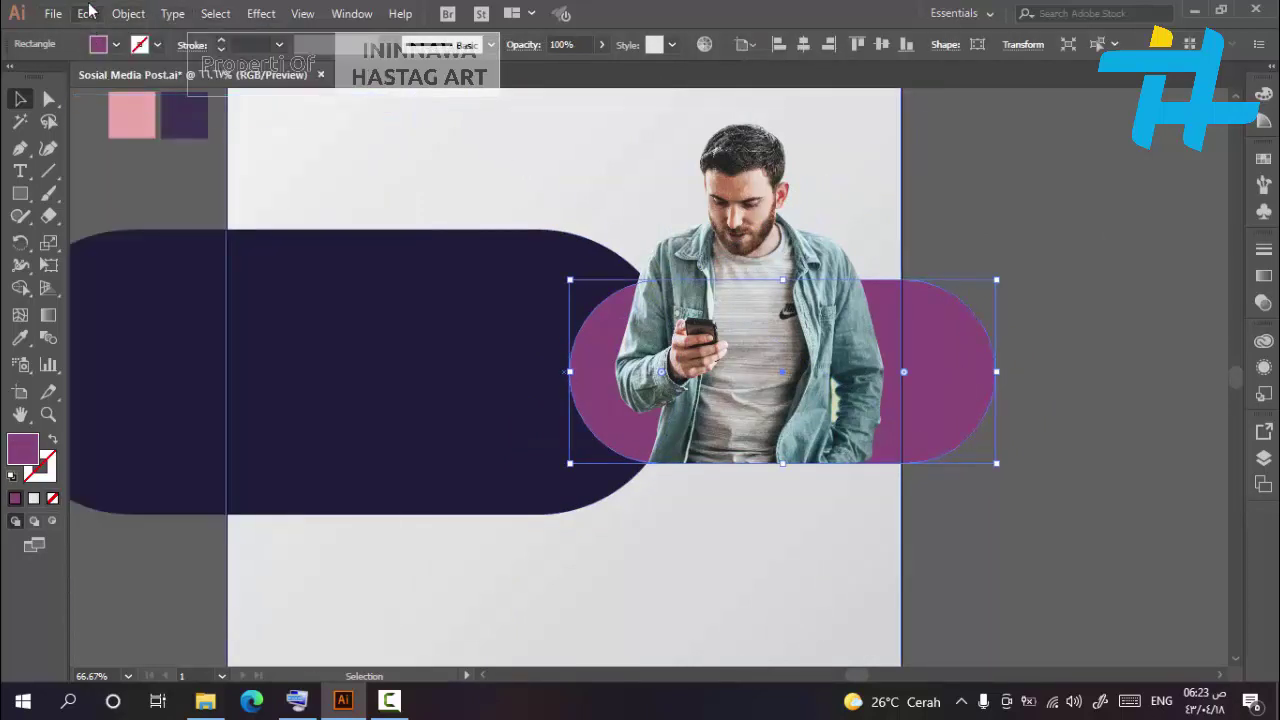
click(86, 14)
click(128, 146)
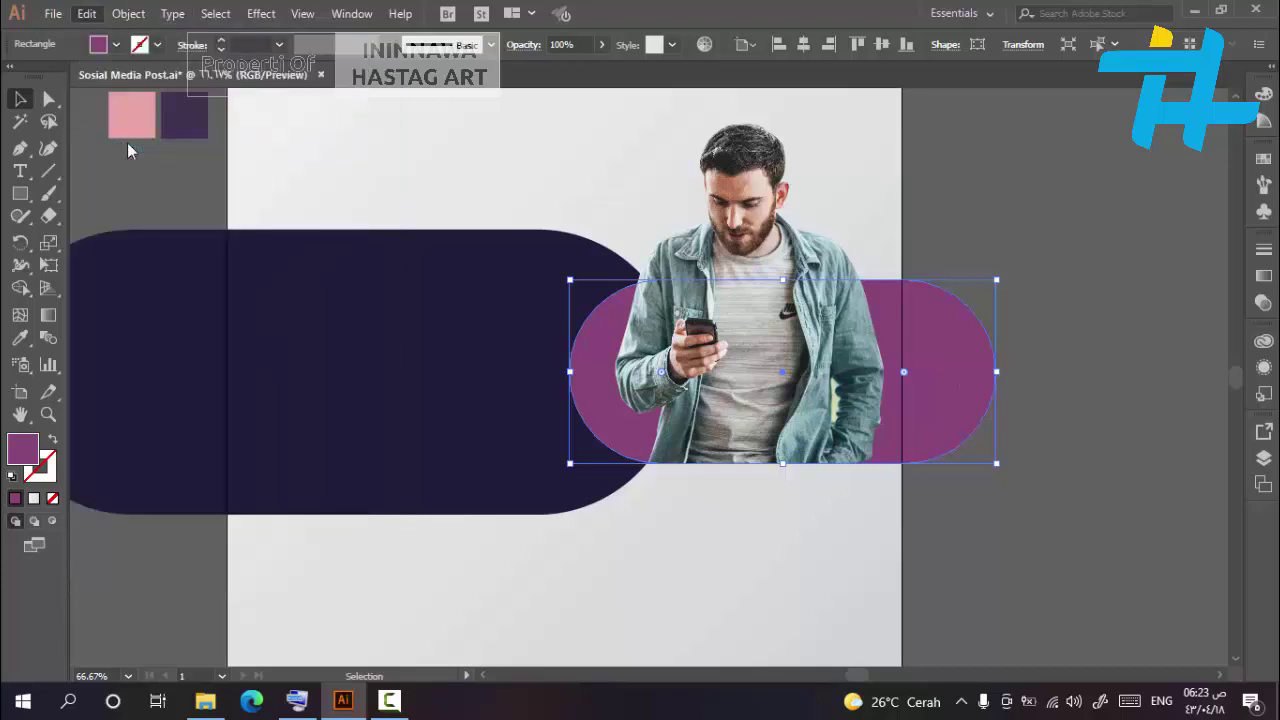
right_click(952, 405)
mouse_move(1071, 303)
click(866, 302)
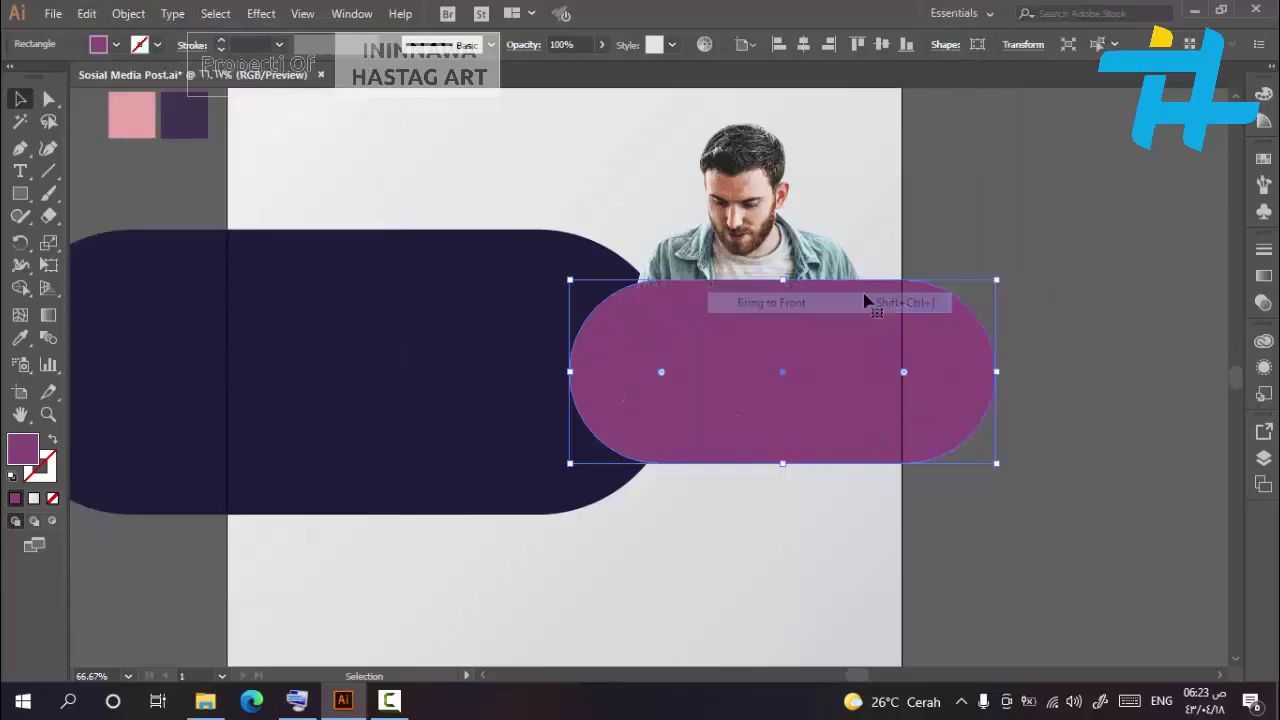
Give the front pill copy no fill and a white 2 pt stroke
click(116, 44)
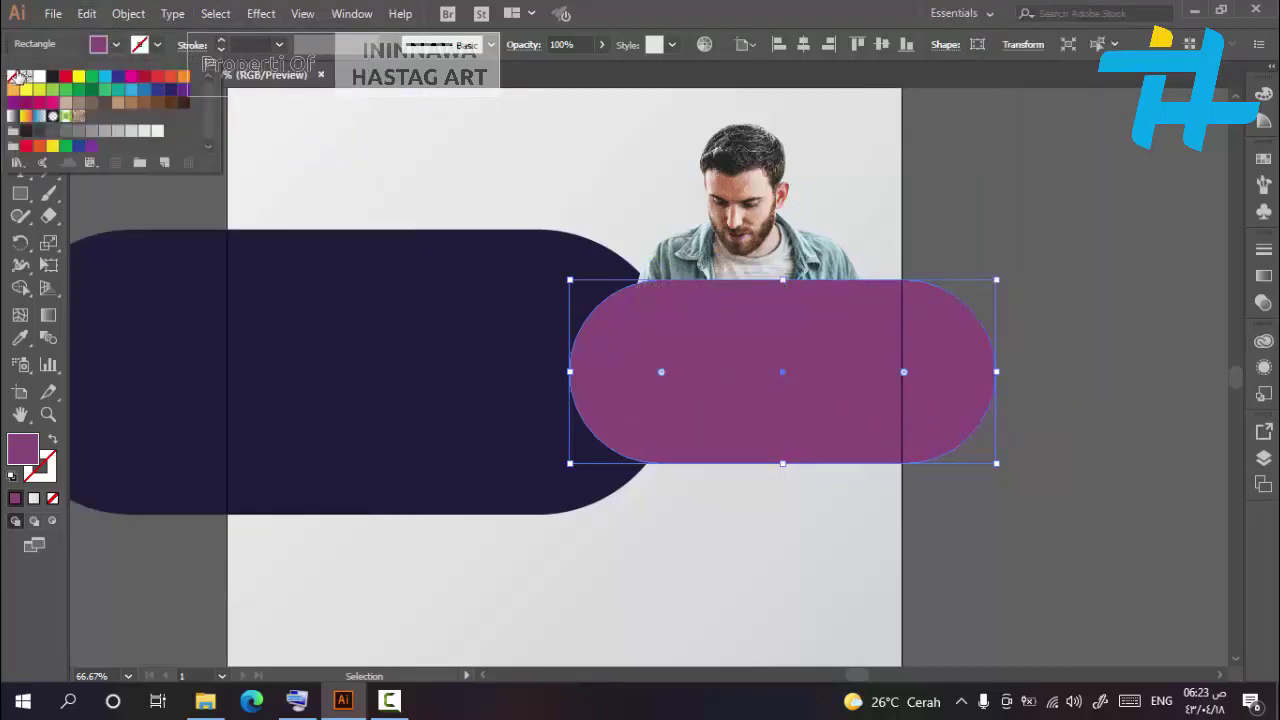
click(14, 77)
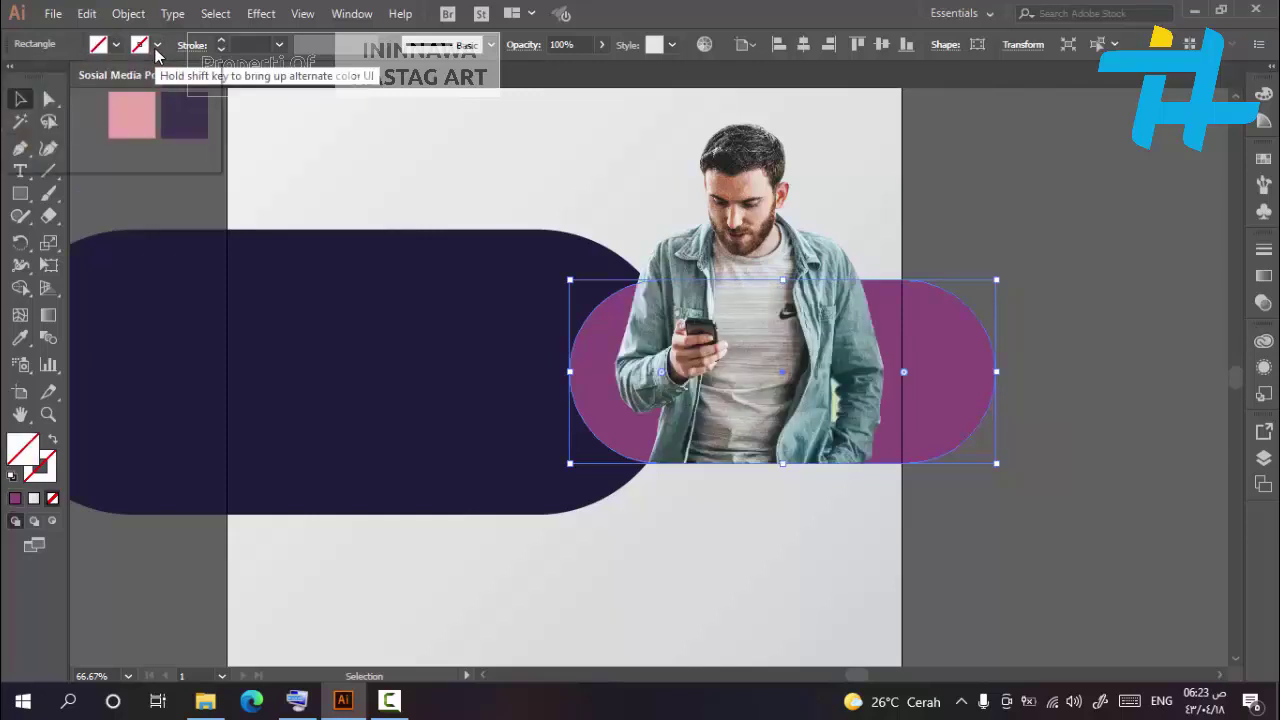
click(157, 46)
click(42, 80)
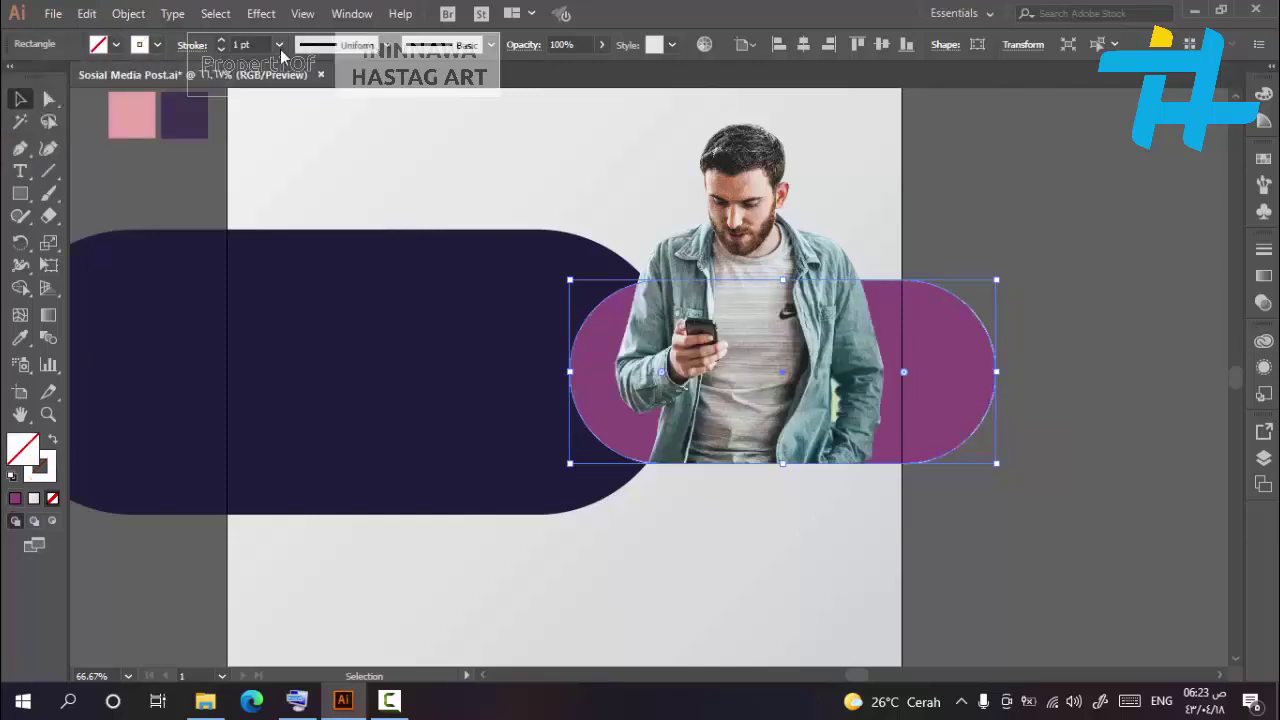
click(279, 44)
click(300, 138)
click(1135, 185)
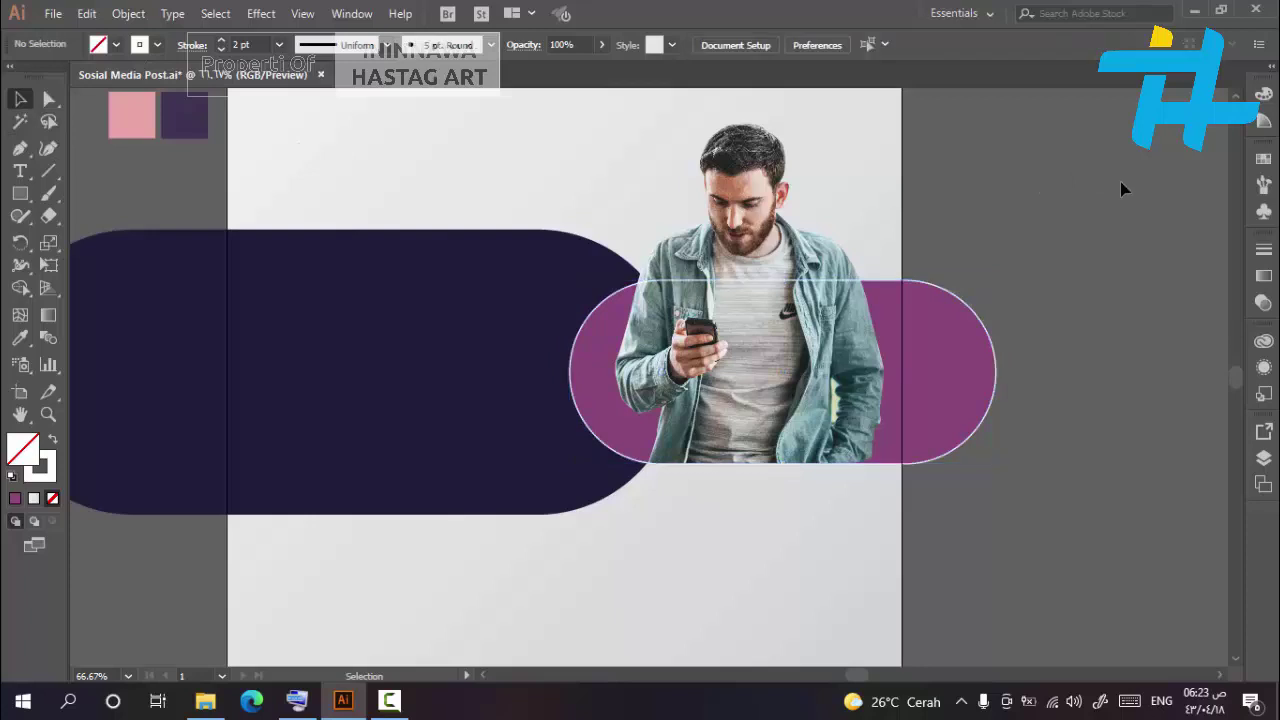
Move the phone-and-megaphone illustration onto the post, scale it down and place it over the magenta pill's inner end
key(ctrl+minus)
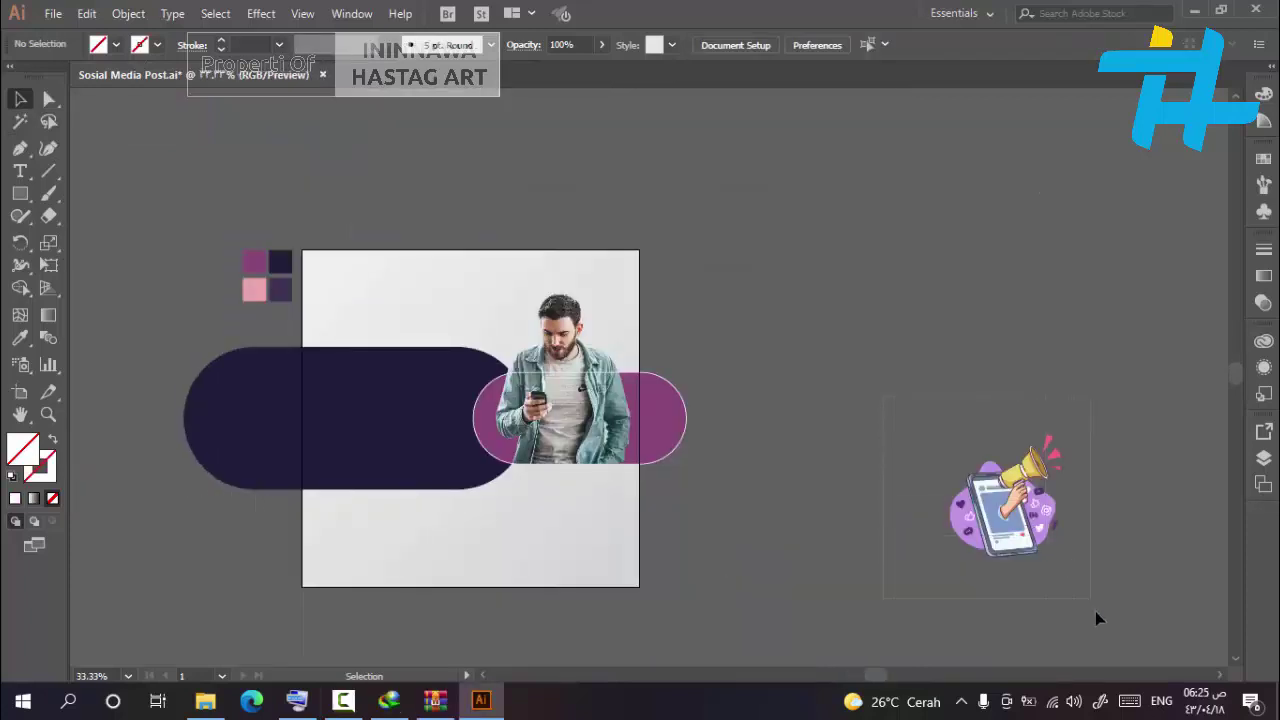
click(1009, 517)
drag(630, 460, 502, 453)
key(ctrl+plus)
key(ctrl+plus)
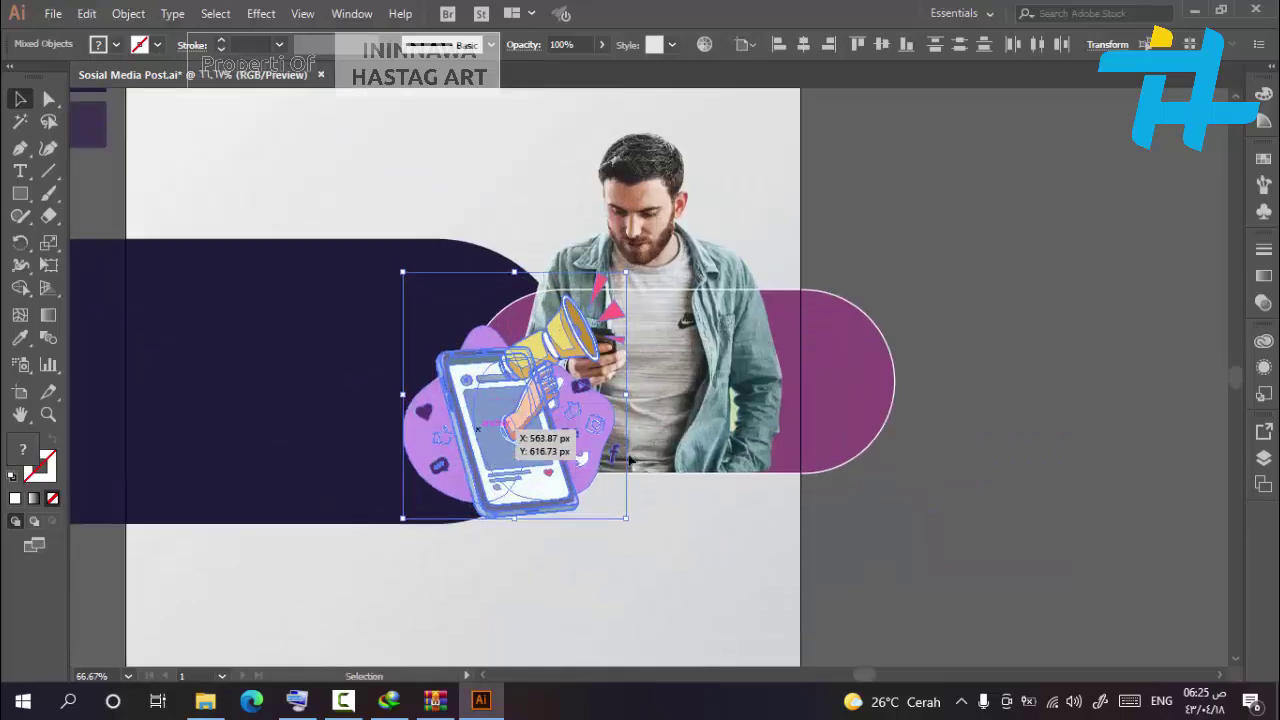
key(ctrl+plus)
drag(702, 192, 529, 382)
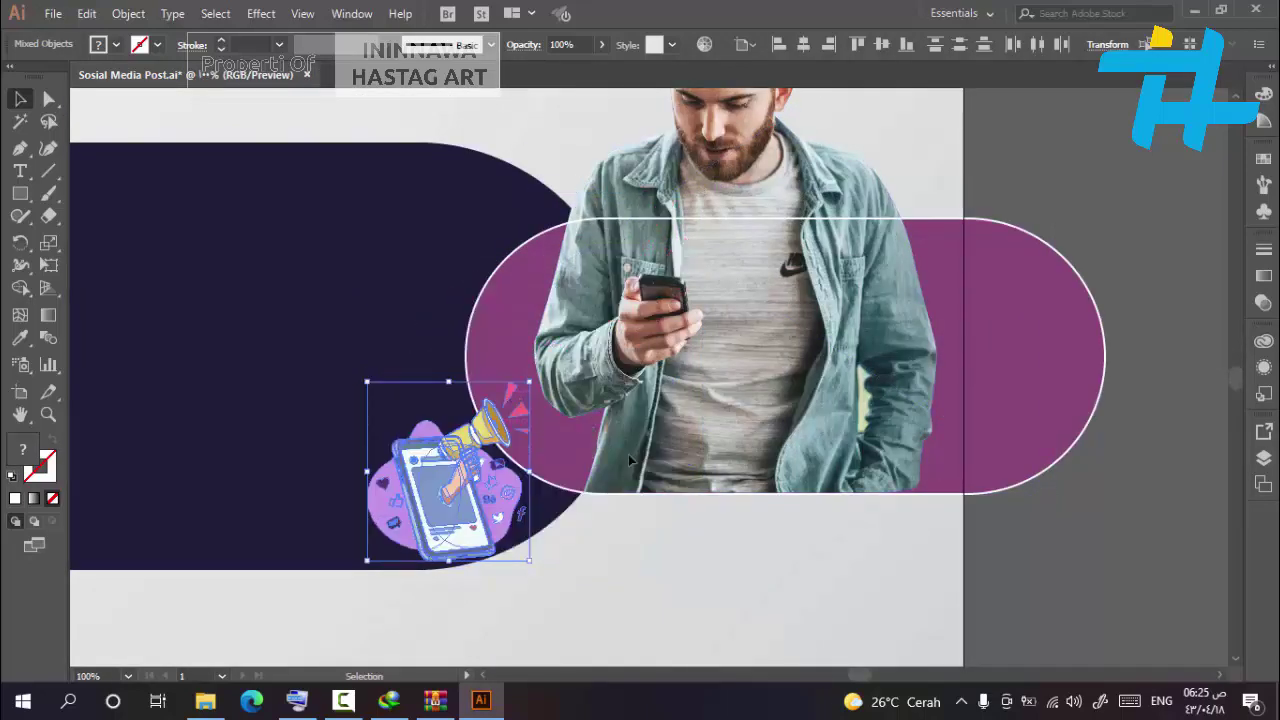
drag(459, 506, 591, 407)
drag(630, 458, 628, 454)
key(ctrl+shift+a)
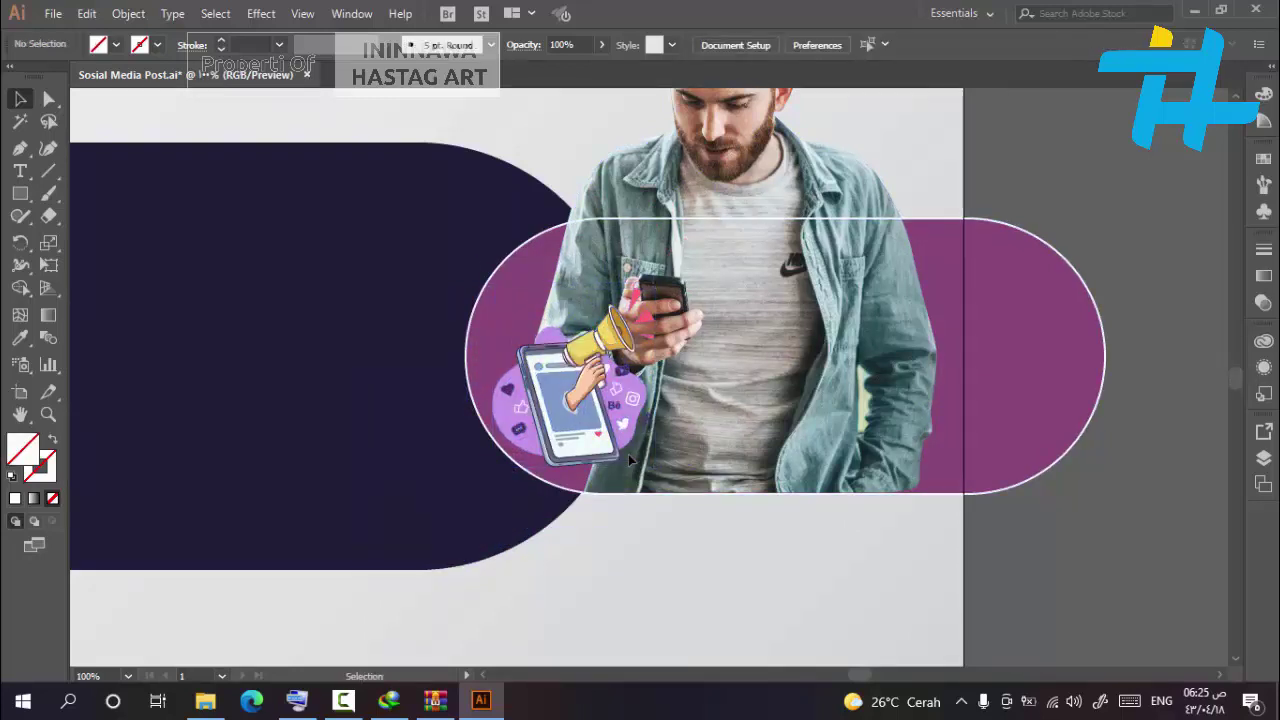
Group all parts of the phone-and-megaphone illustration
click(628, 454)
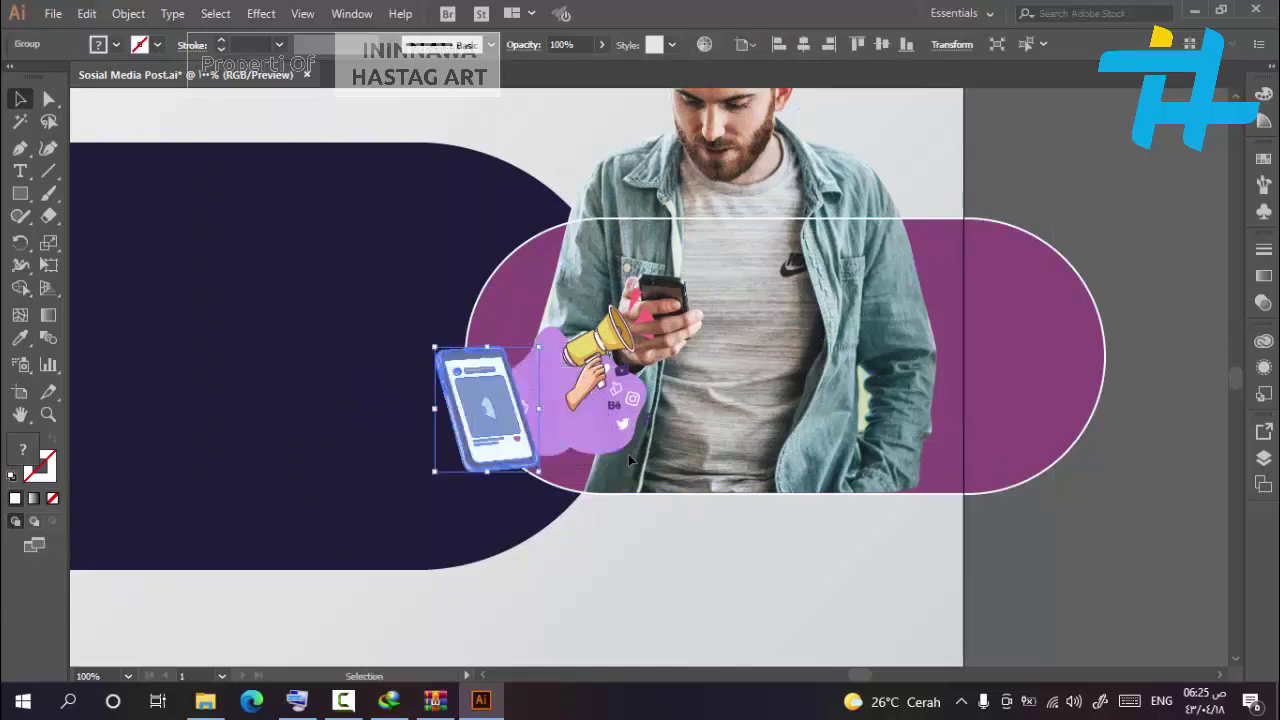
right_click(562, 418)
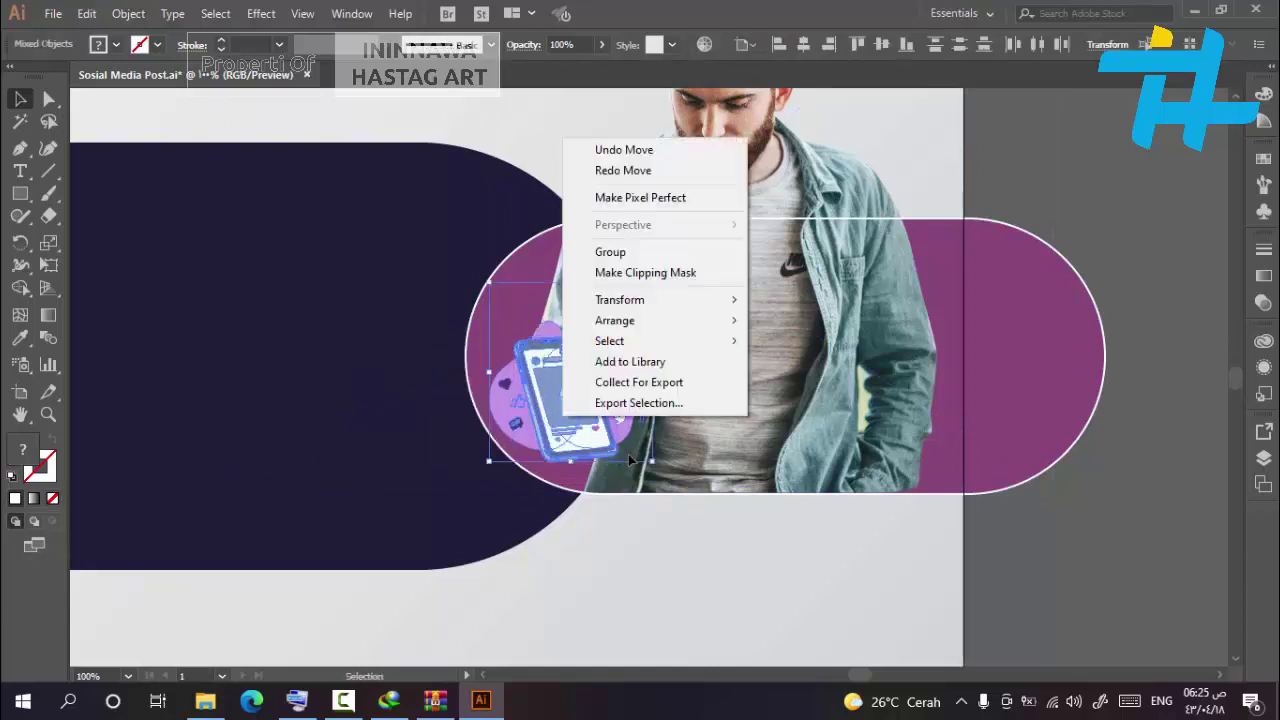
click(612, 251)
Shift the grouped illustration toward the navy pill so it straddles the magenta pill's rounded end, and enlarge it slightly
drag(600, 370, 544, 385)
drag(628, 454, 628, 454)
key(ctrl+shift+a)
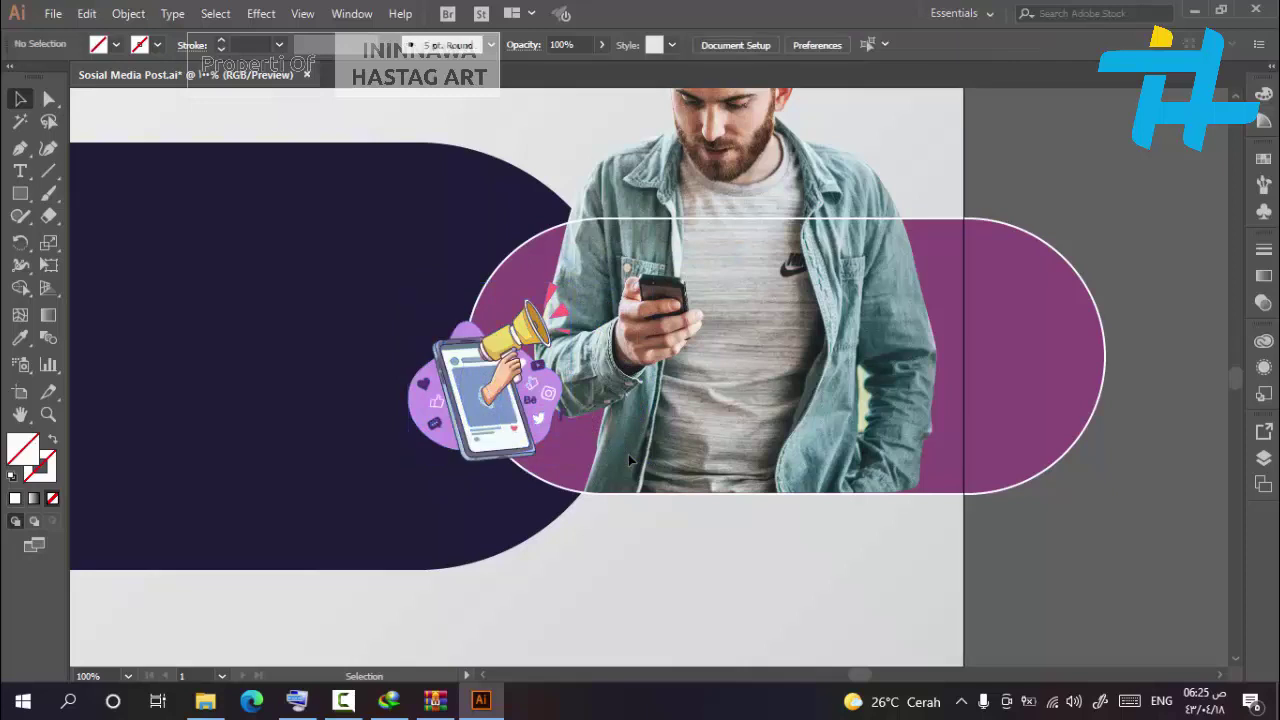
click(488, 430)
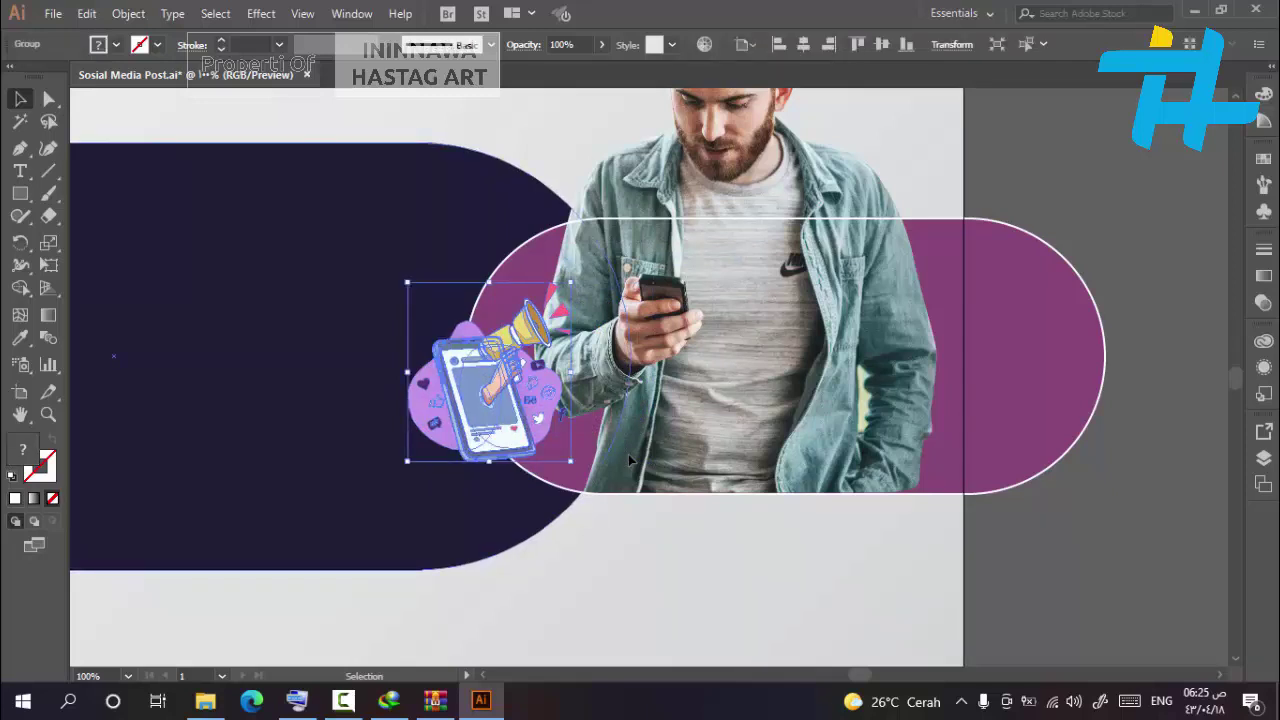
drag(407, 461, 401, 470)
click(1120, 337)
Duplicate the phone-and-megaphone illustration in place, directly in front of the original
scroll(1112, 336, down, 2)
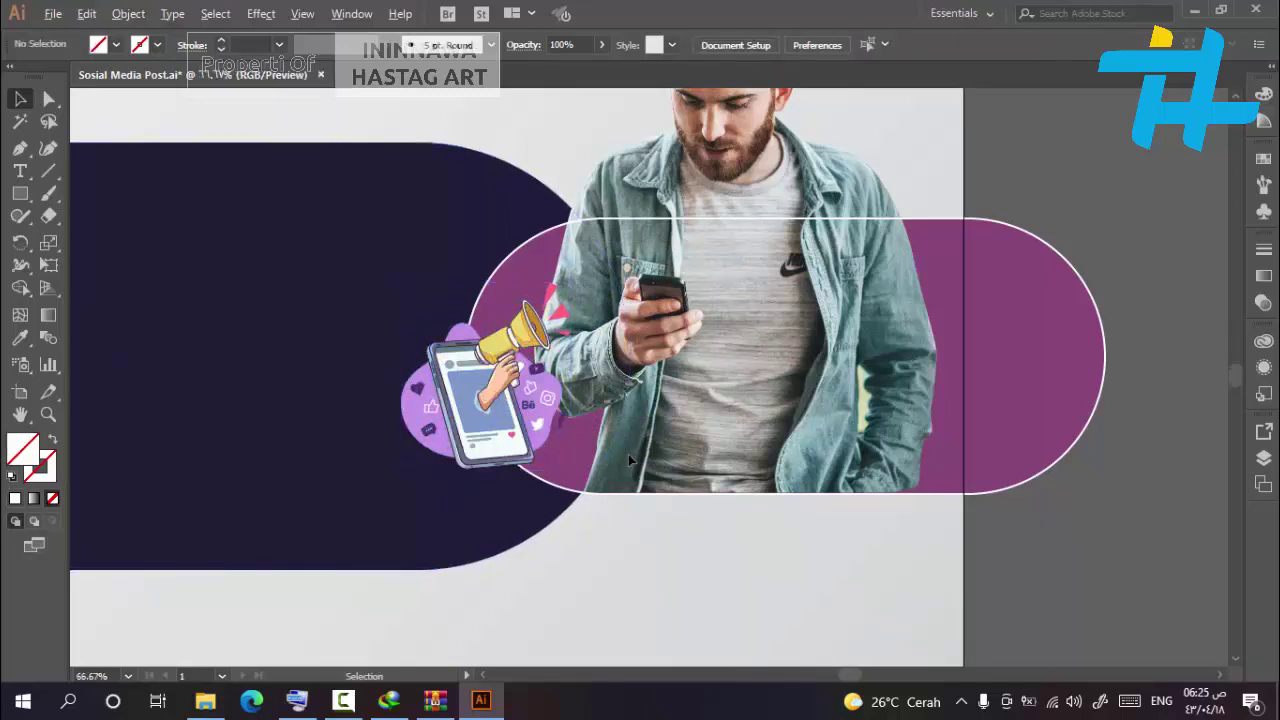
click(798, 370)
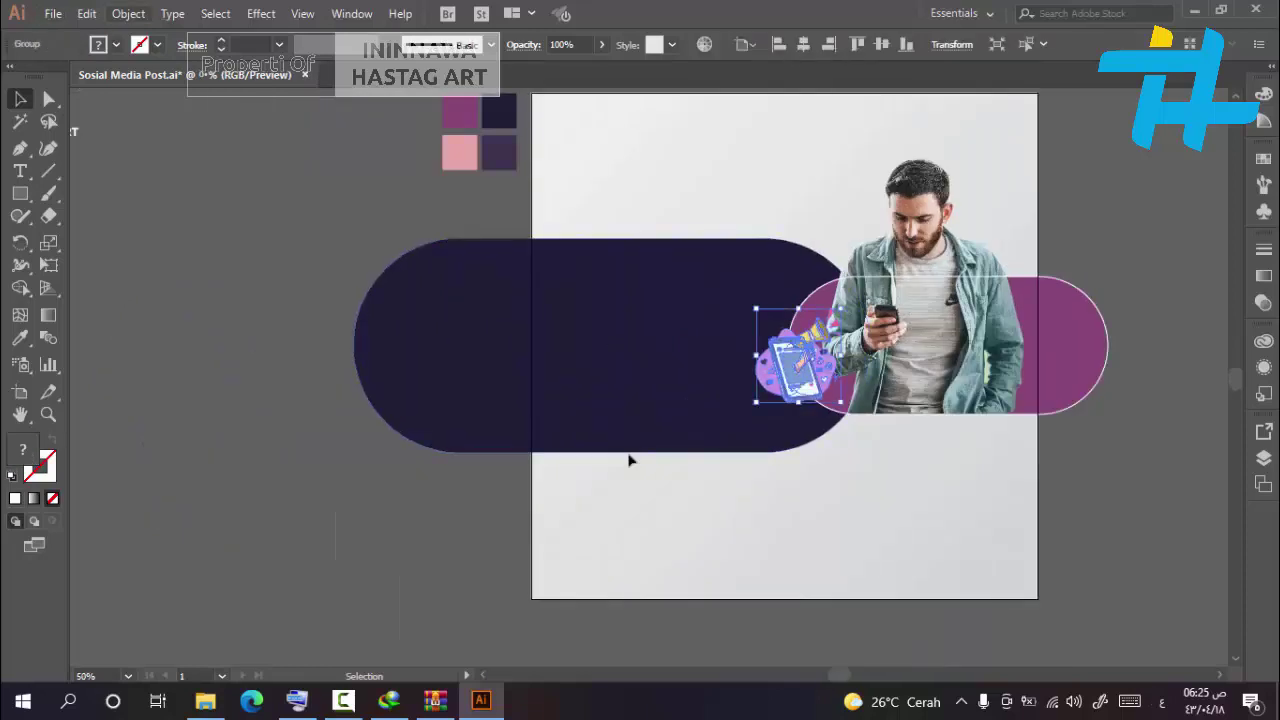
click(87, 13)
click(120, 100)
click(87, 13)
click(136, 145)
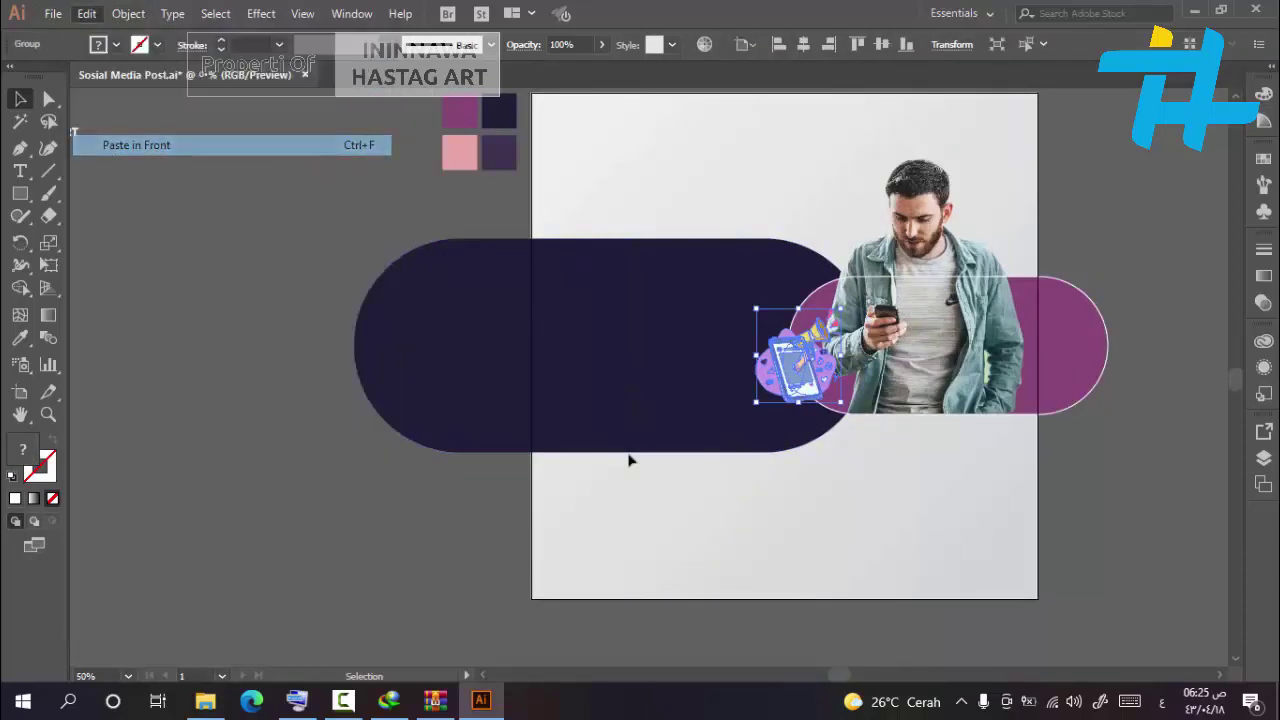
Move the duplicated illustration off the original, enlarge it to more than twice its size and place it over the navy pill
drag(798, 360, 692, 360)
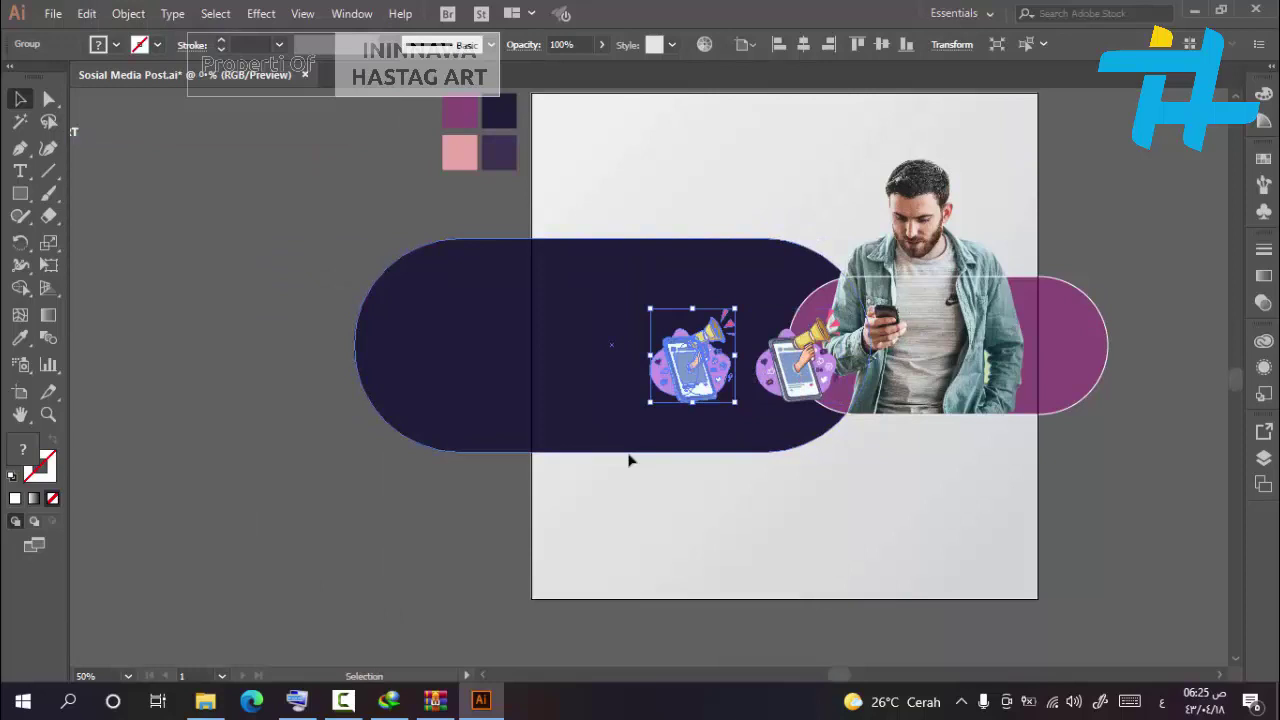
drag(735, 402, 858, 516)
scroll(858, 470, down, 3)
scroll(858, 420, up, 2)
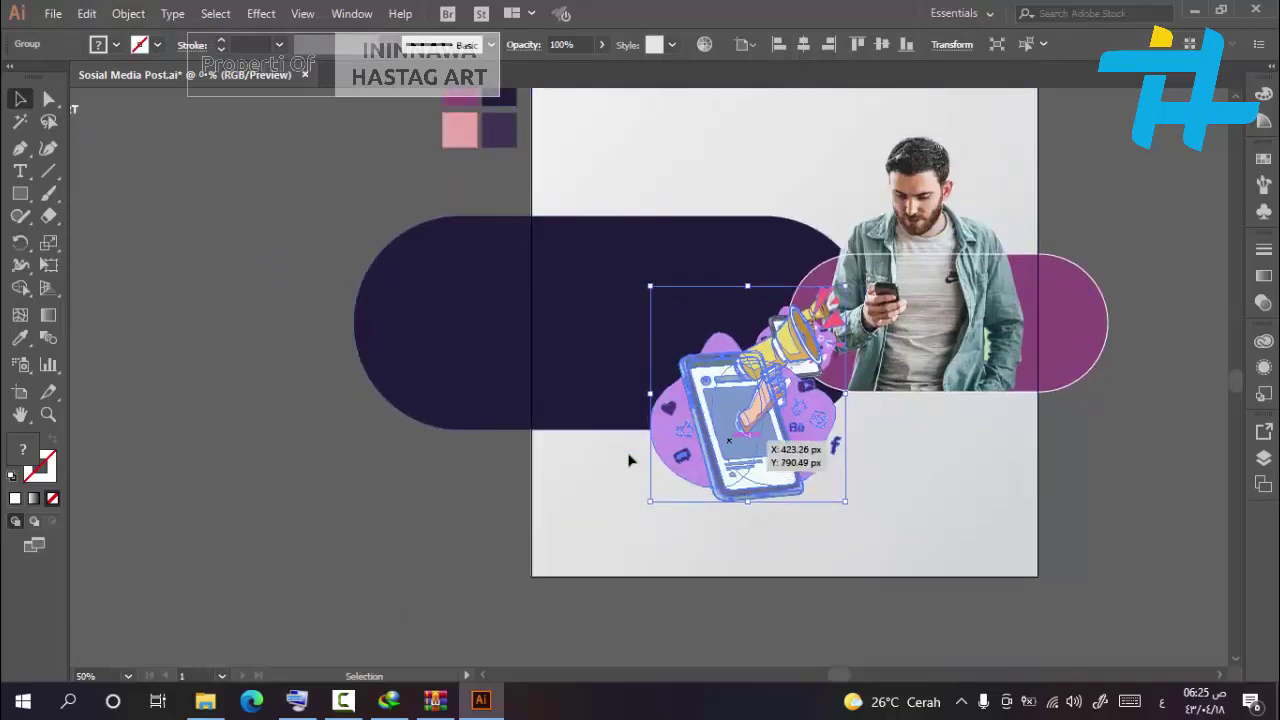
drag(747, 428, 627, 374)
Send the large illustration behind all other artwork, and bring it forward one level
right_click(627, 374)
mouse_move(680, 578)
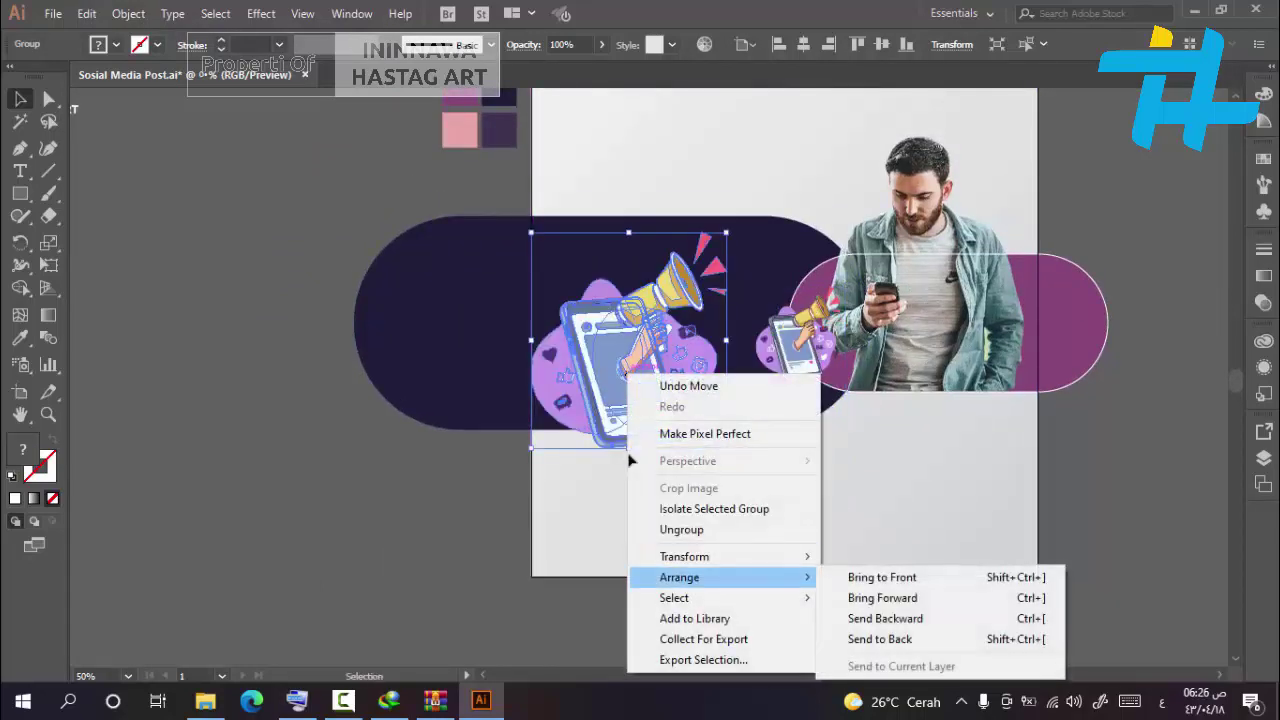
click(880, 639)
right_click(676, 398)
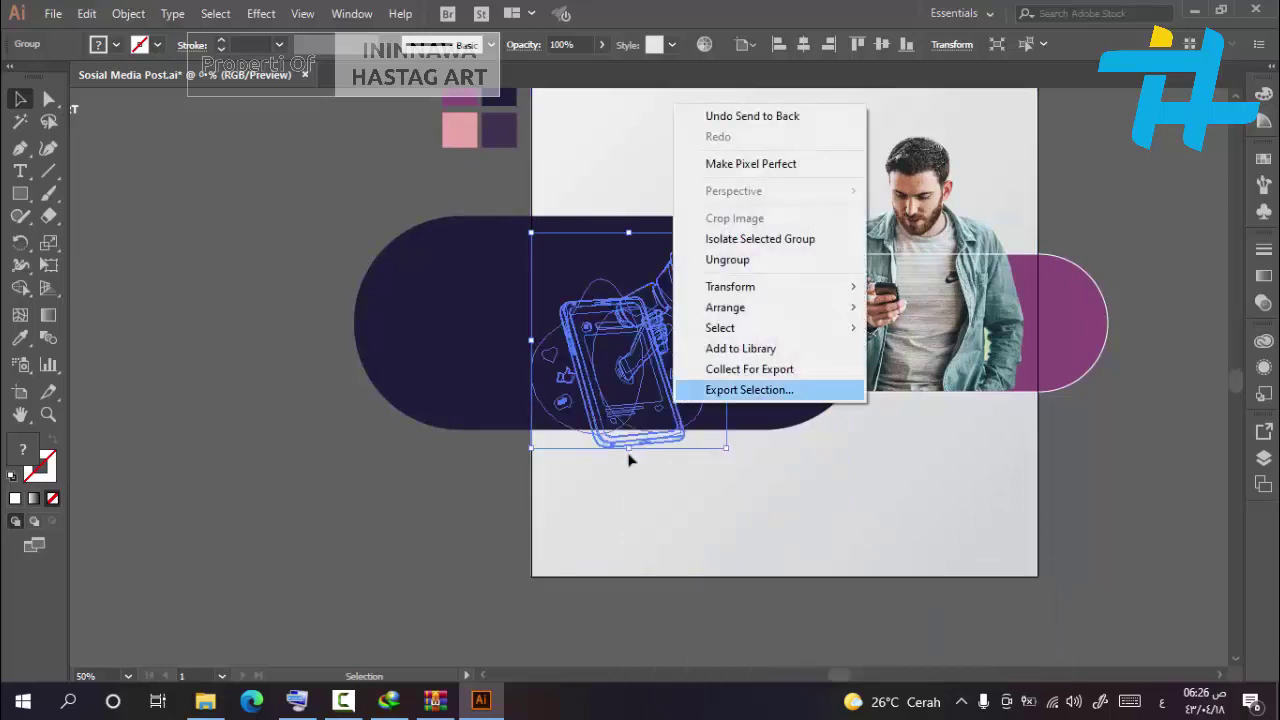
mouse_move(725, 307)
click(928, 328)
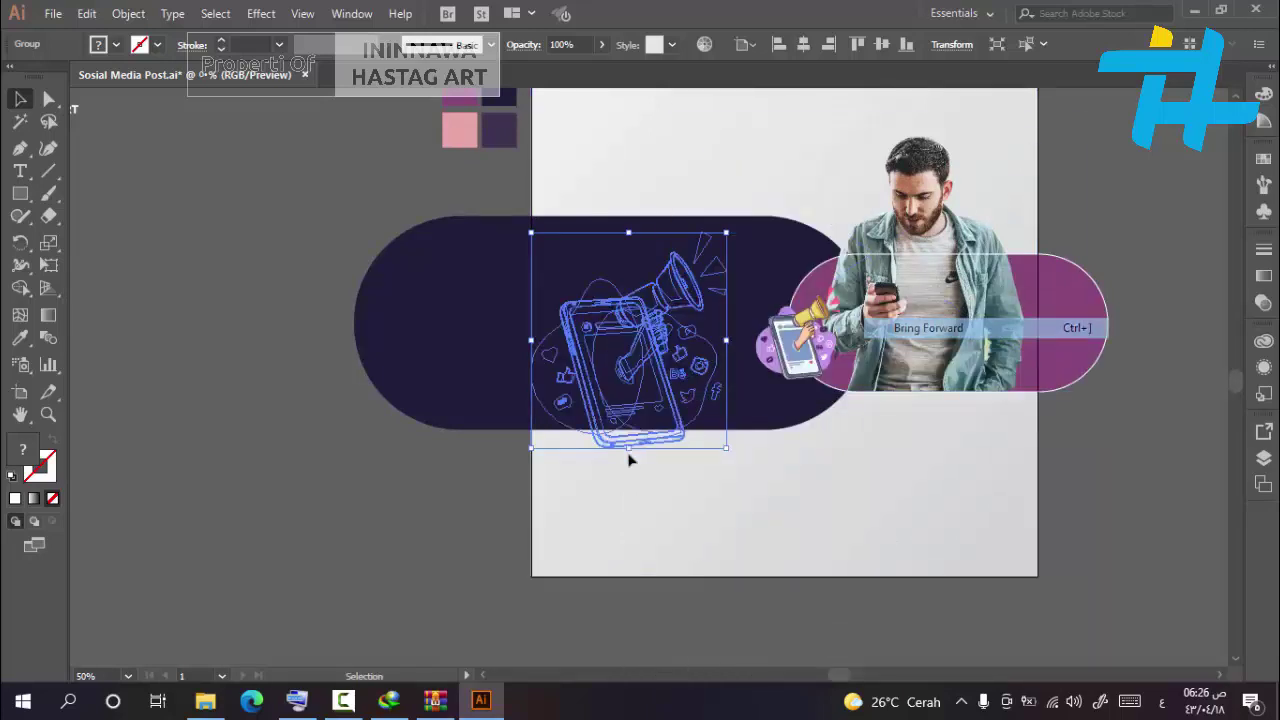
Enlarge the large illustration further down the post and raise it one more level in the stacking order
drag(727, 448, 834, 565)
right_click(722, 488)
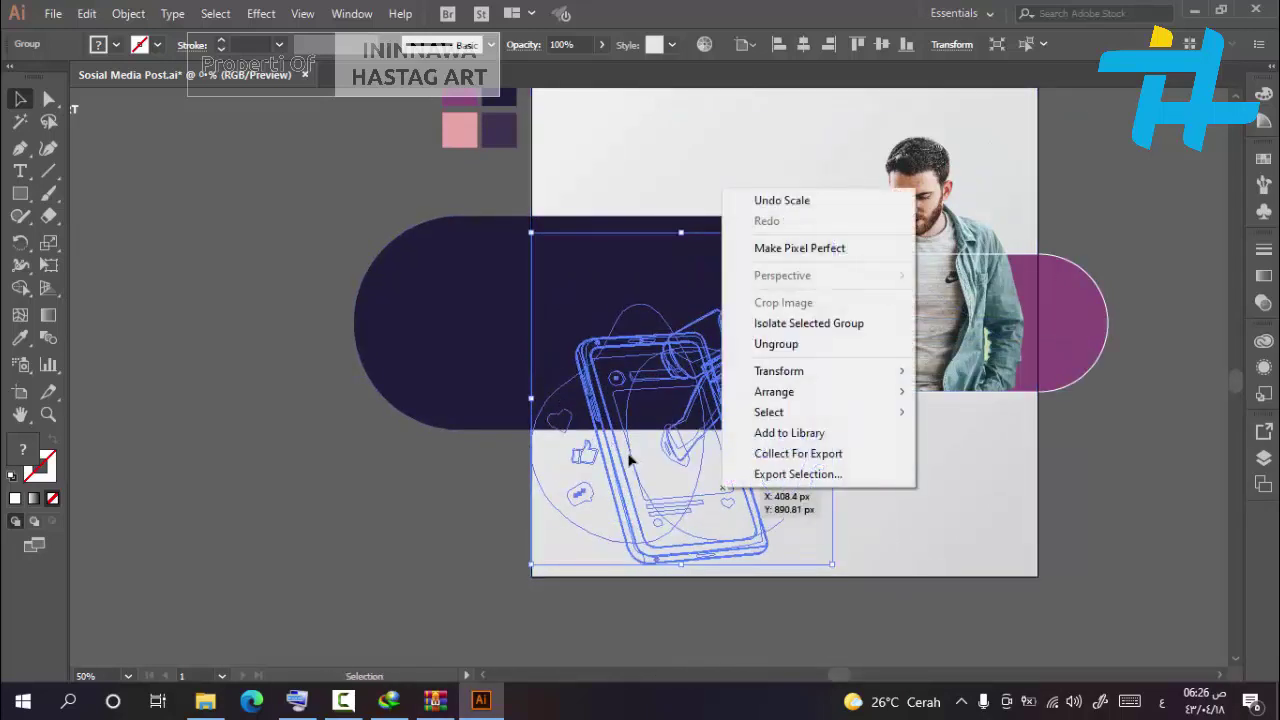
mouse_move(775, 391)
click(977, 412)
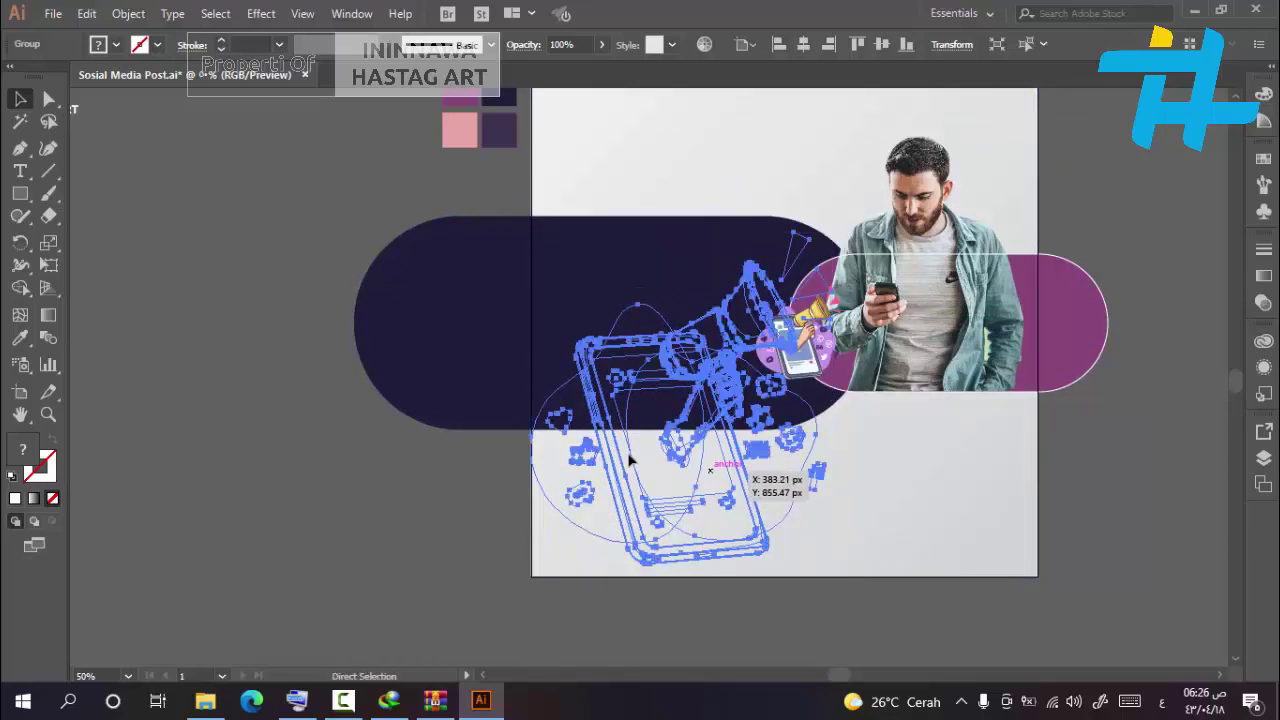
key(Right)
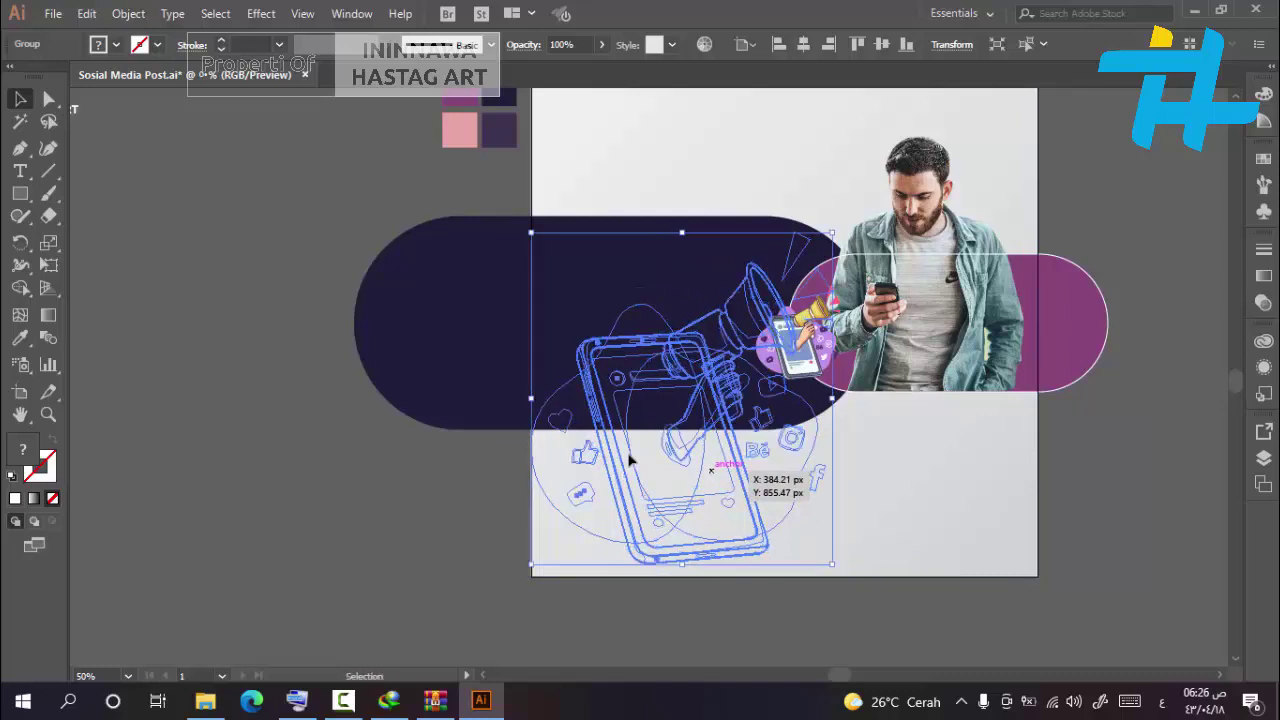
Shift the large illustration toward the navy pill's outer end, partly off the artboard, and bring it forward another level
drag(738, 452, 629, 460)
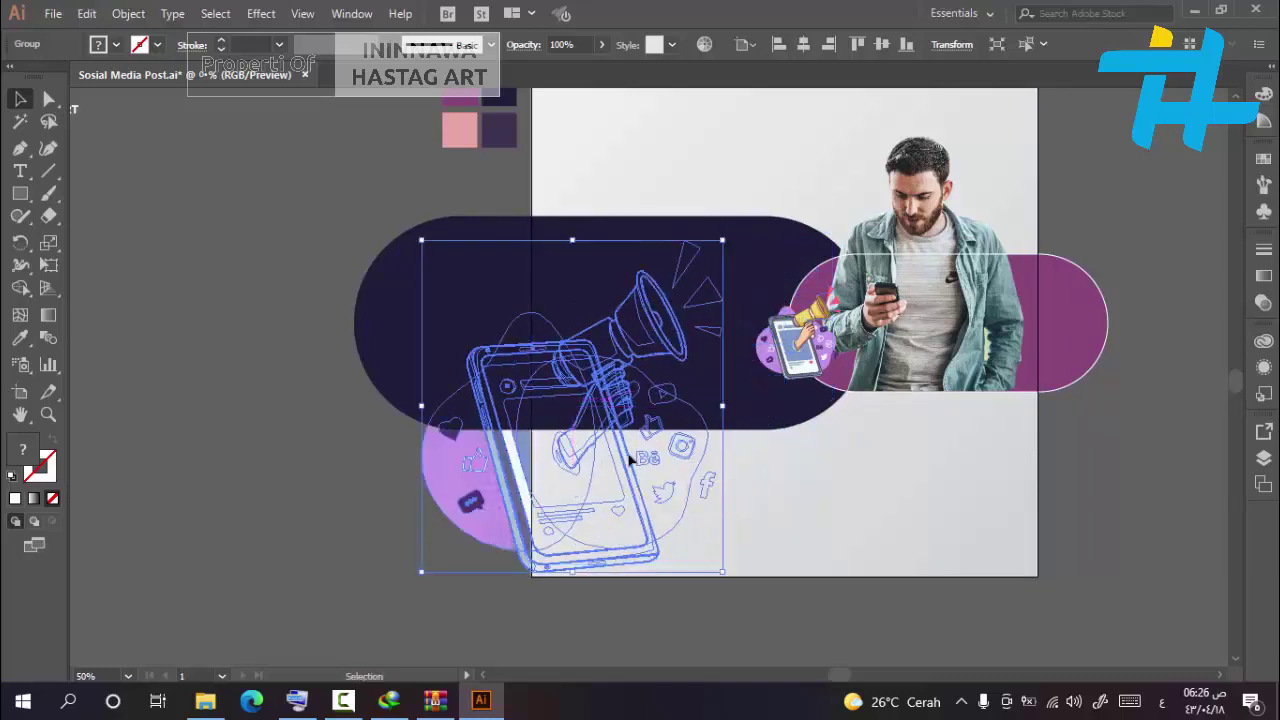
right_click(629, 460)
mouse_move(612, 371)
click(814, 394)
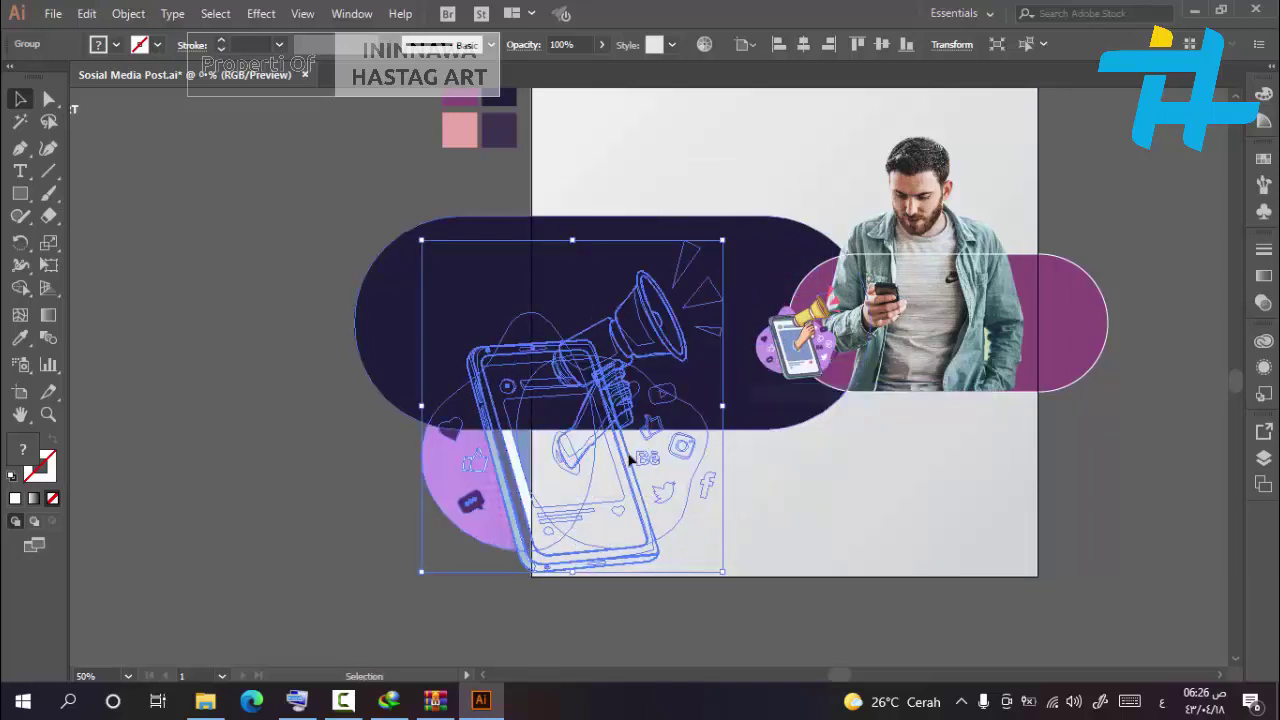
key(ctrl+z)
key(ctrl+shift+z)
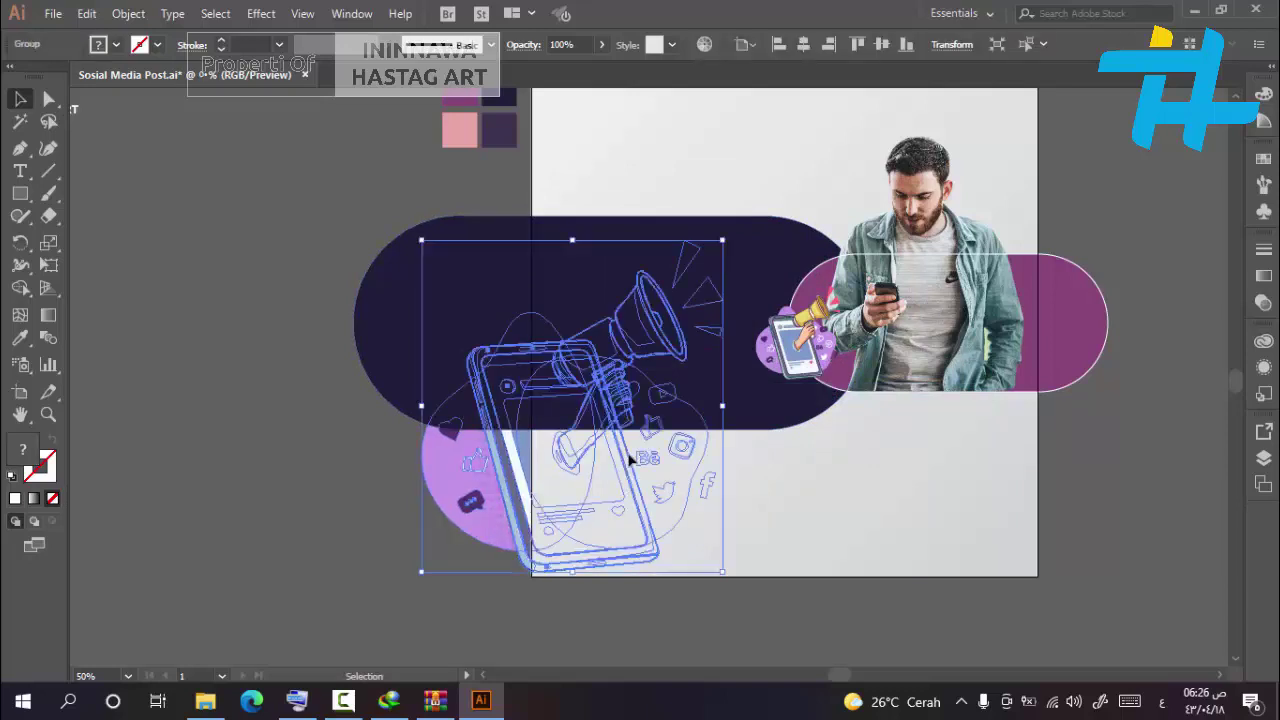
Send the grey gradient background rectangle to the back, behind the large illustration
click(1085, 530)
click(973, 537)
right_click(973, 537)
mouse_move(1024, 439)
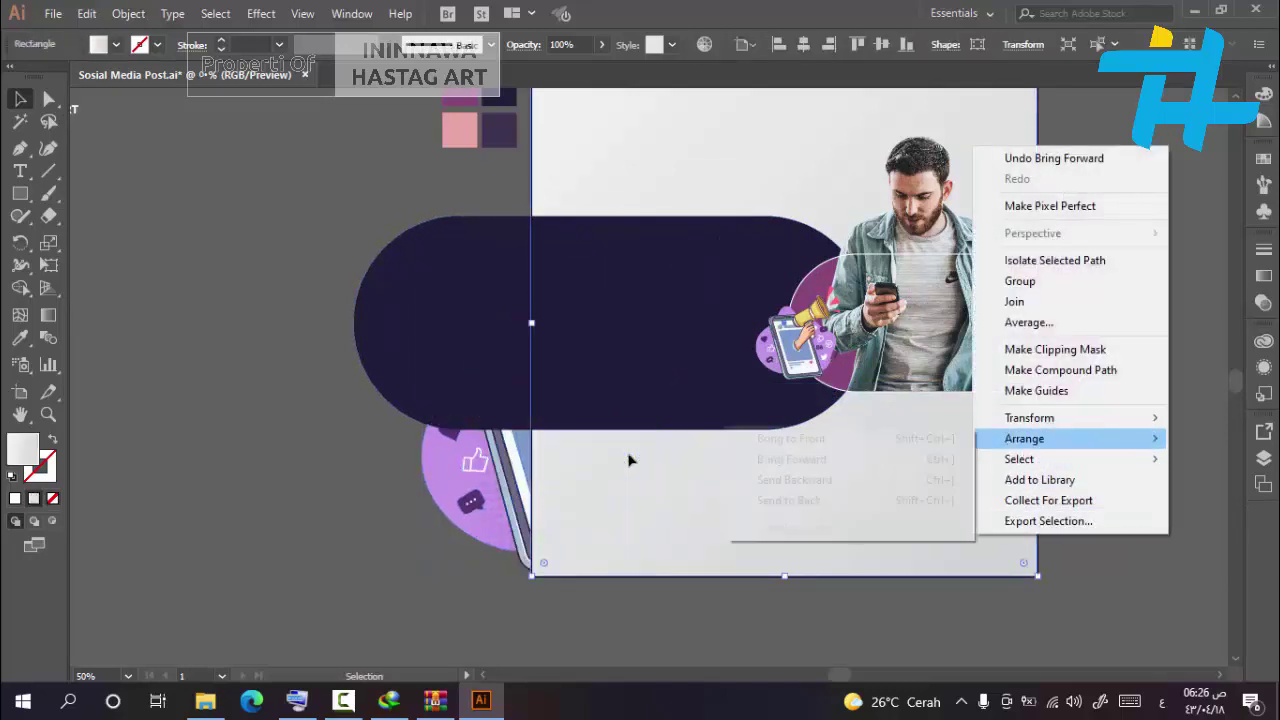
click(789, 501)
click(800, 620)
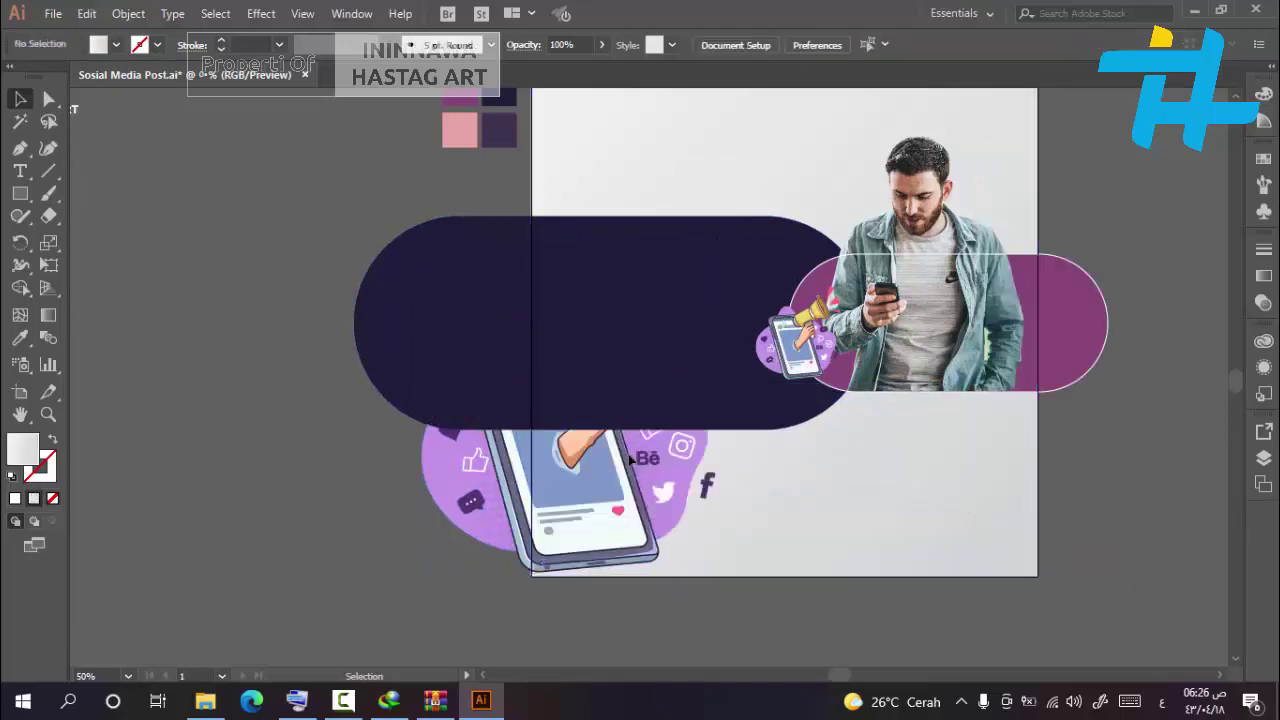
Enlarge the background illustration to nearly the artboard's height and center it on the post, shifted slightly upward
click(630, 460)
scroll(630, 460, up, 3)
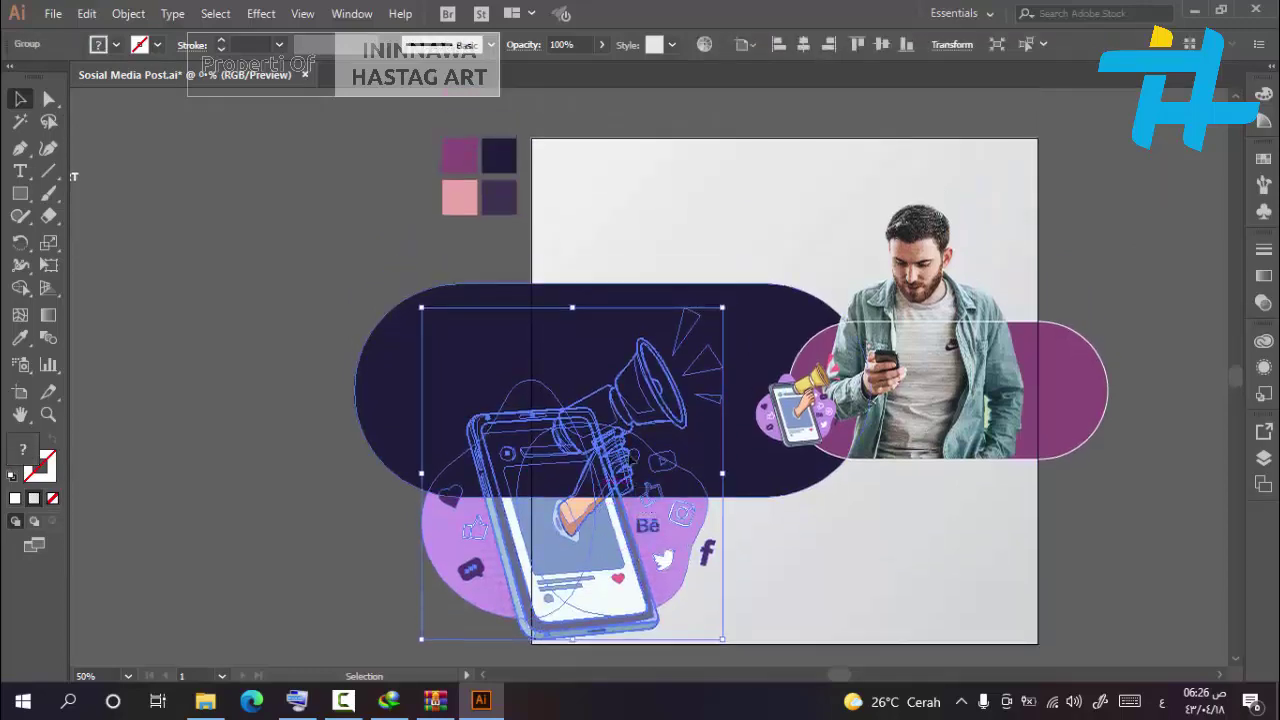
drag(722, 308, 850, 167)
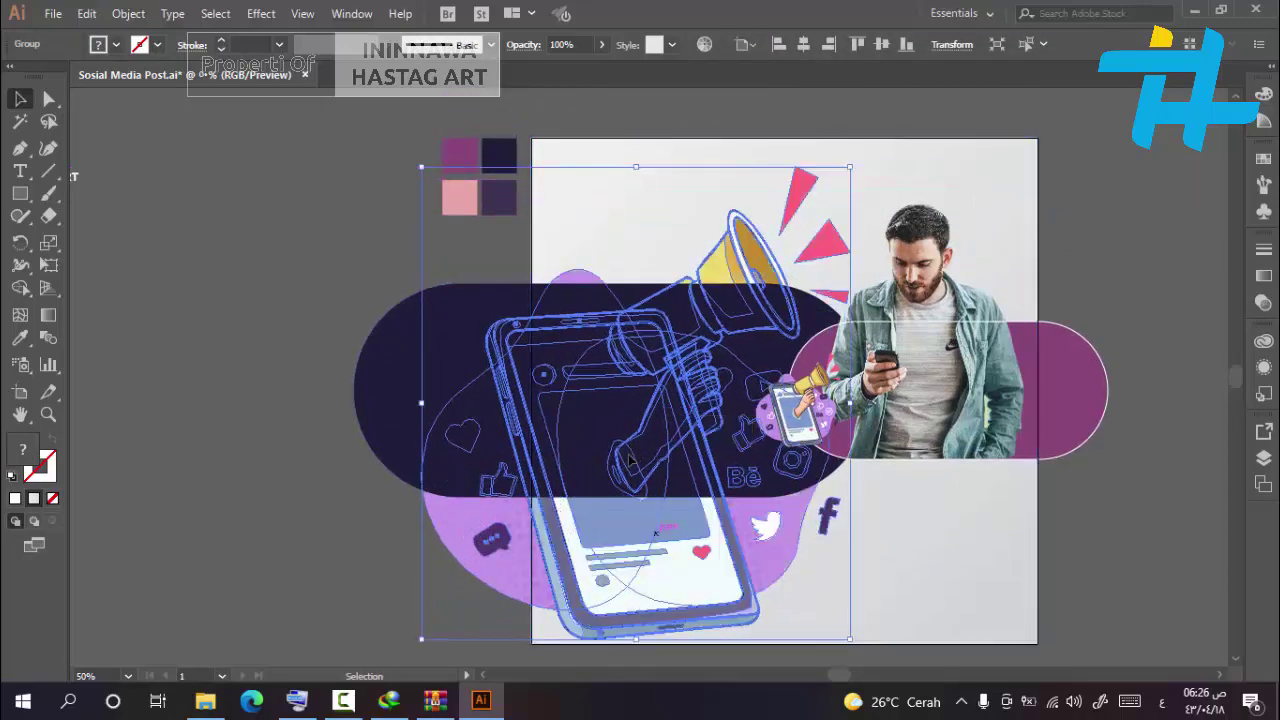
mouse_move(649, 559)
mouse_down()
mouse_move(775, 506)
mouse_move(811, 556)
mouse_up()
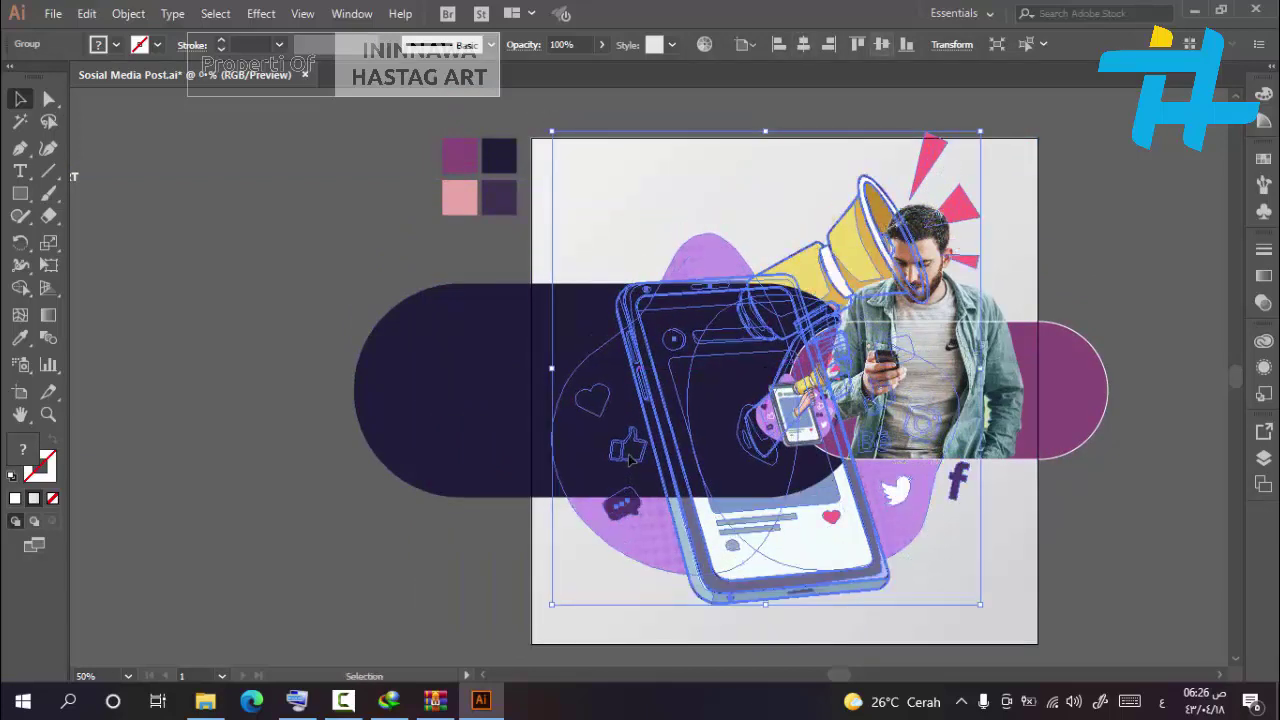
click(803, 44)
click(881, 44)
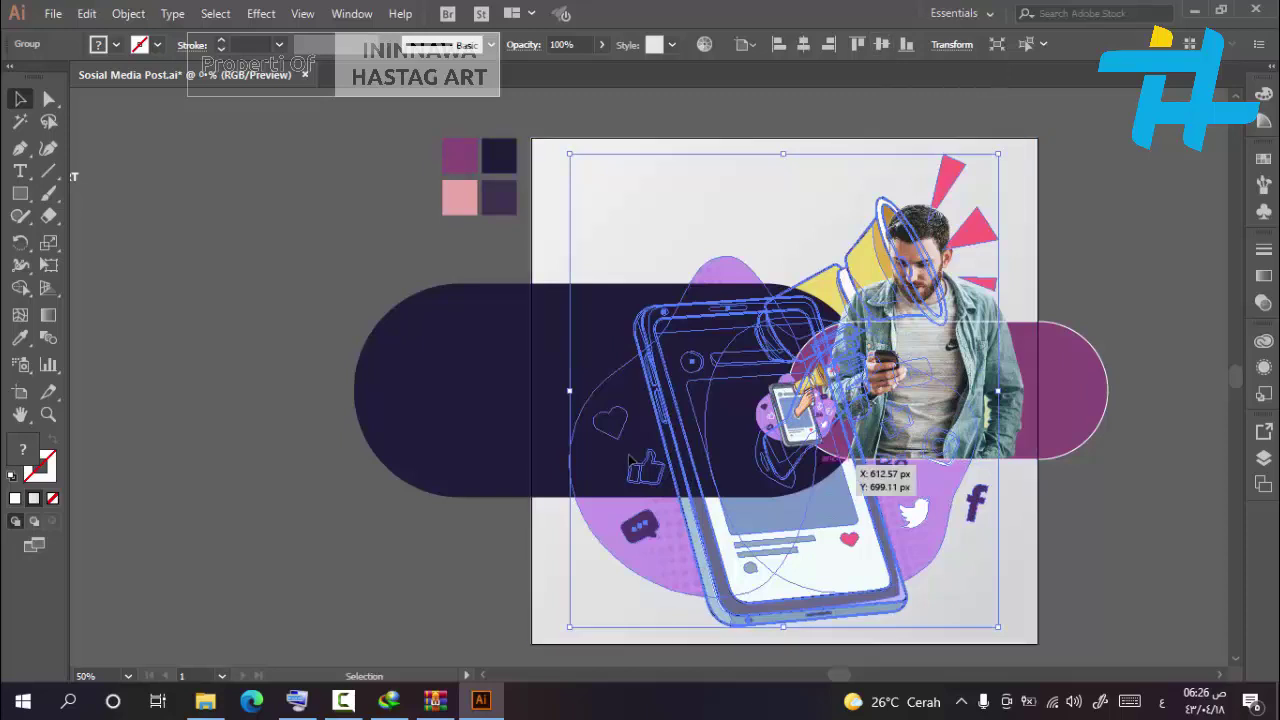
drag(808, 542, 808, 529)
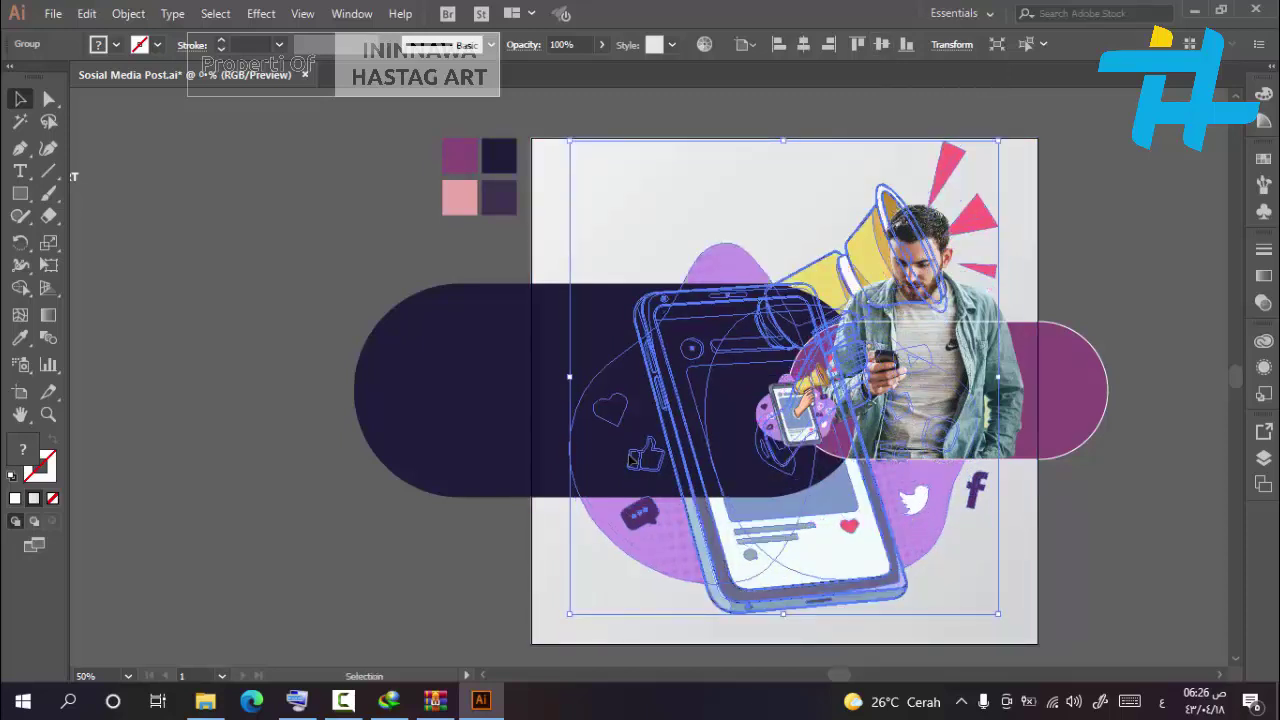
Set the large background illustration's opacity to 45% and deselect it
click(562, 45)
key(Return)
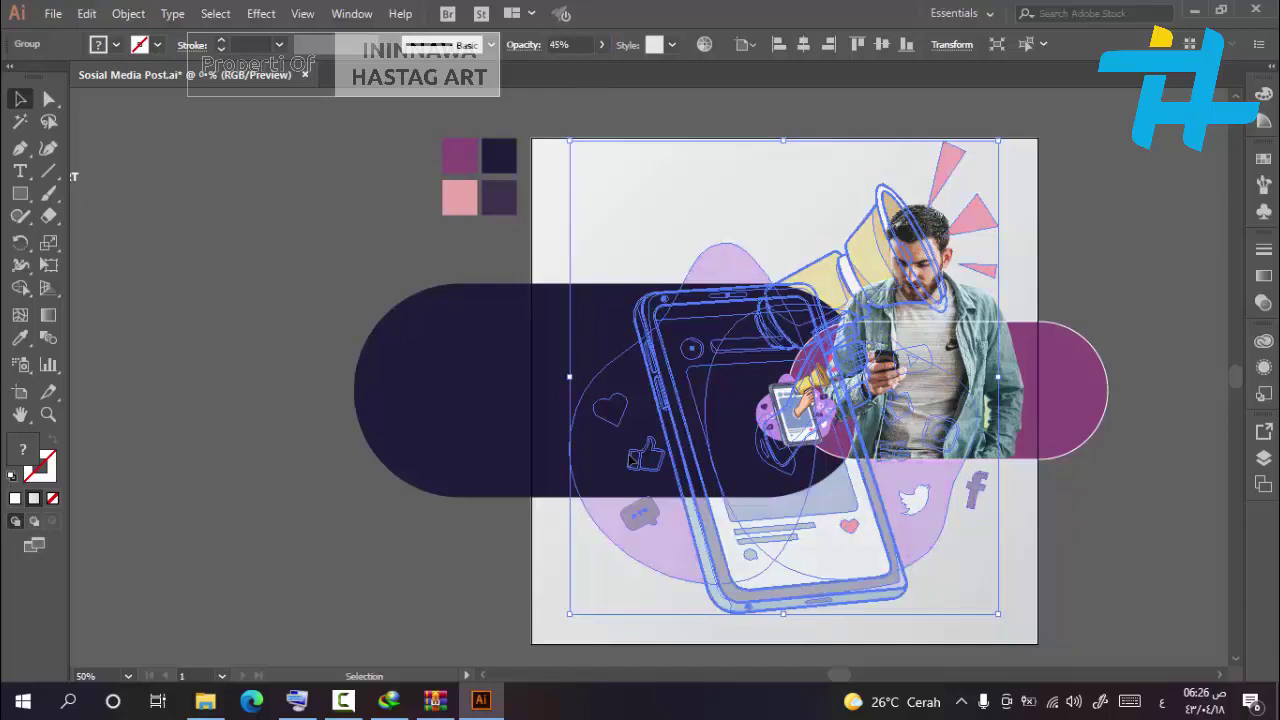
key(ctrl+2)
scroll(629, 456, down, 1)
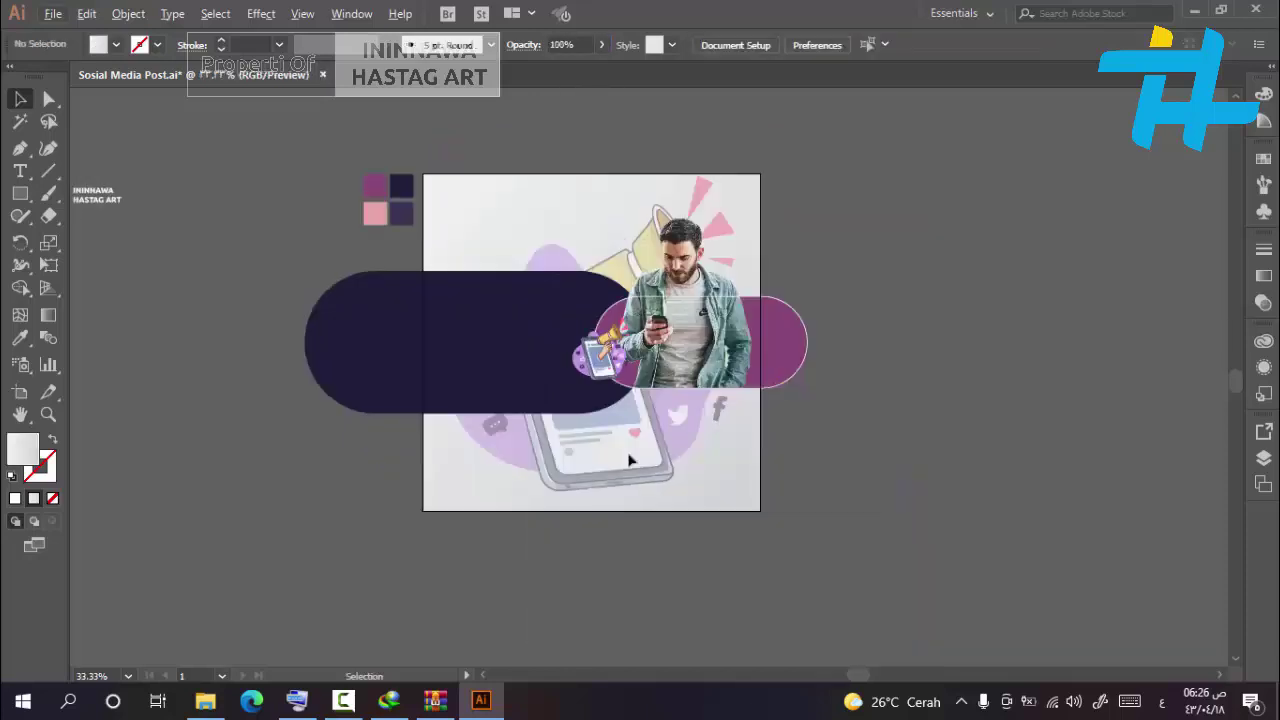
scroll(628, 456, up, 4)
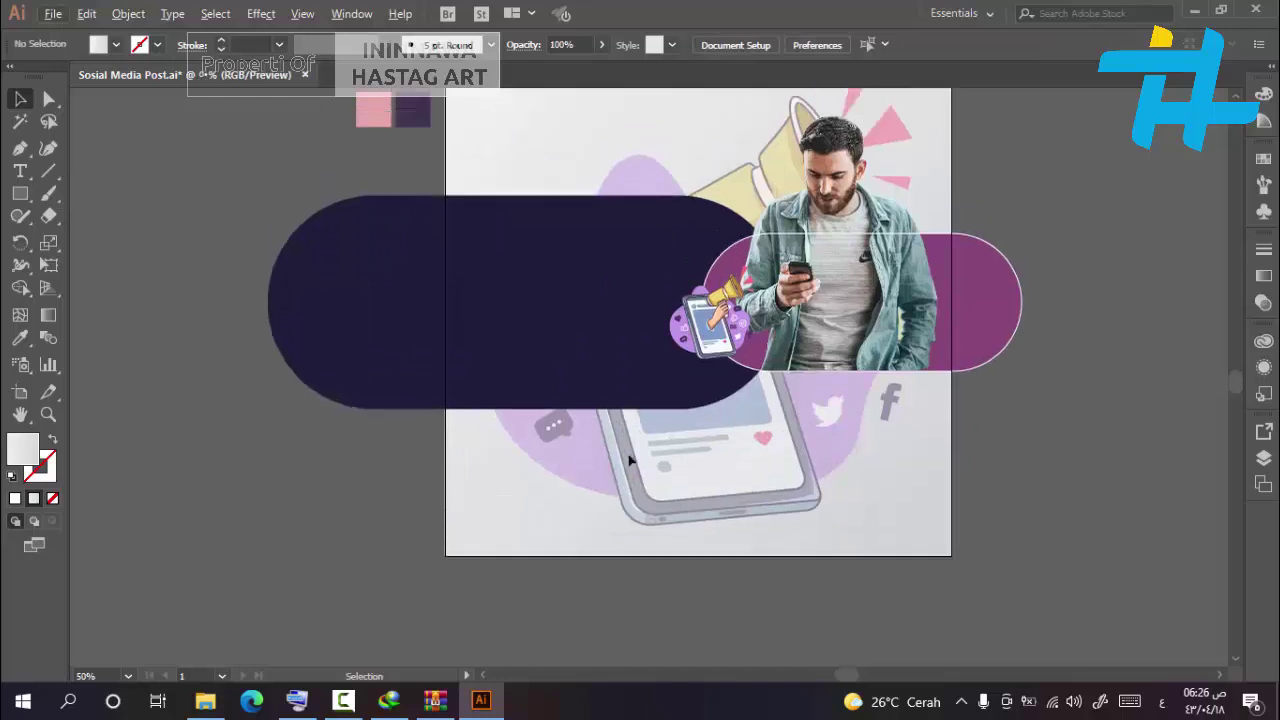
Create a 1080 × 1080 px rectangle with the Rectangle tool
key(m)
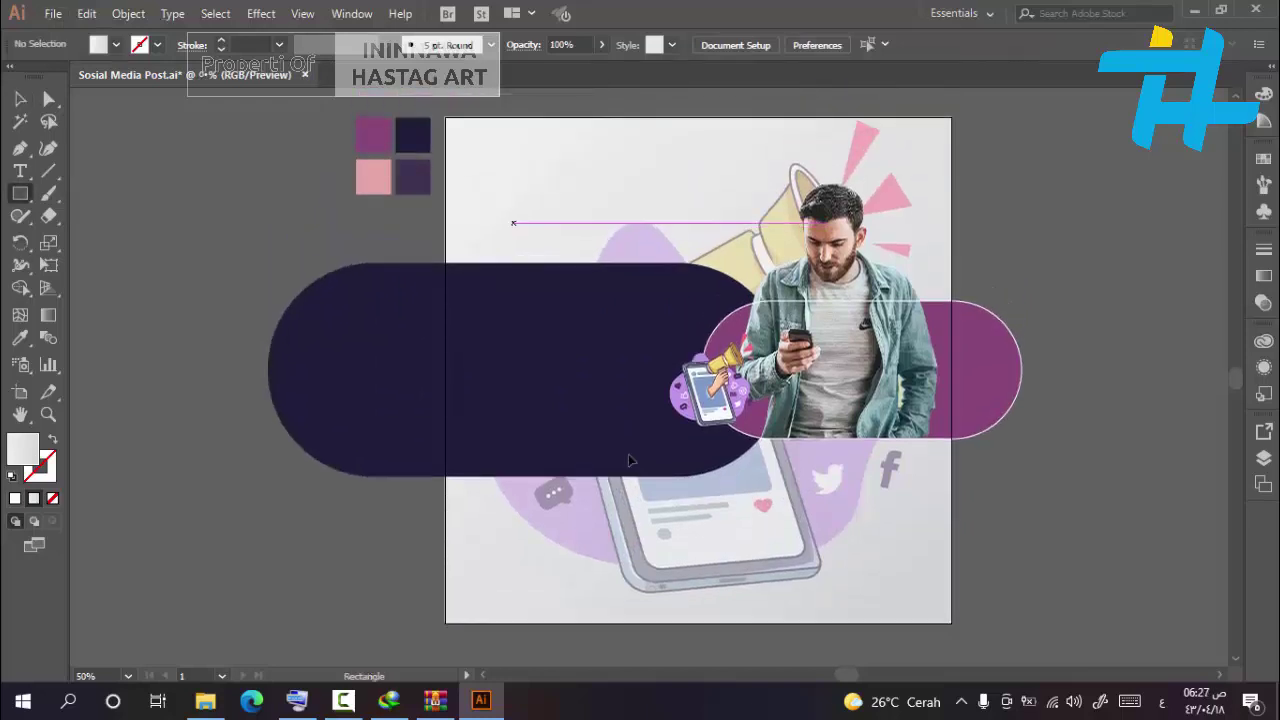
click(628, 454)
text(1080)
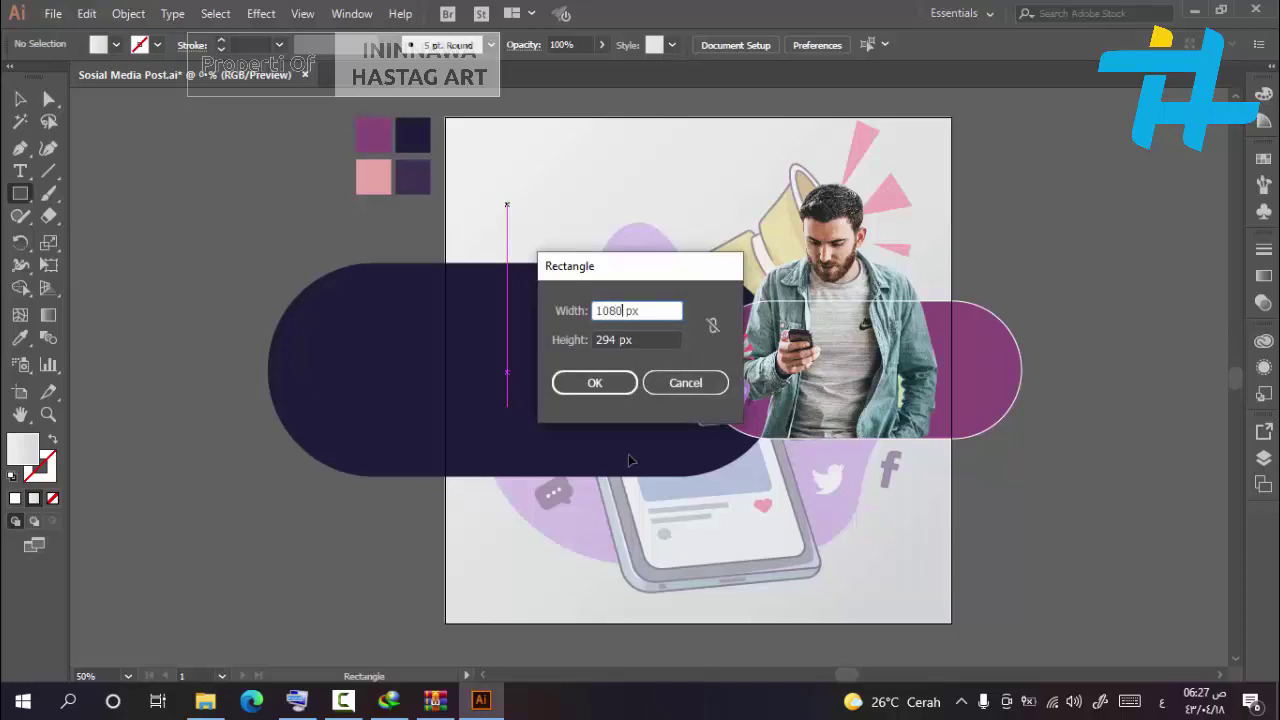
key(Tab)
key(BackSpace)
key(BackSpace)
key(BackSpace)
text(10)
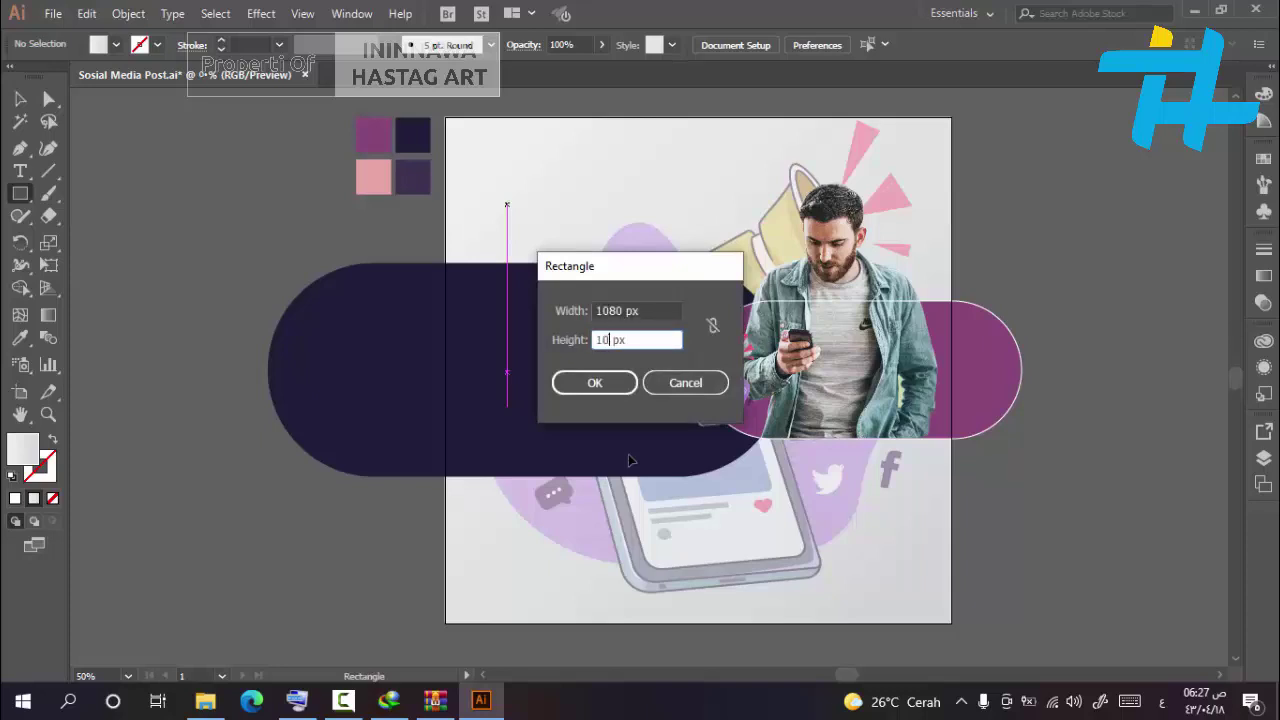
text(80)
key(Return)
Center the new square horizontally and vertically on the artboard, and deselect it
key(v)
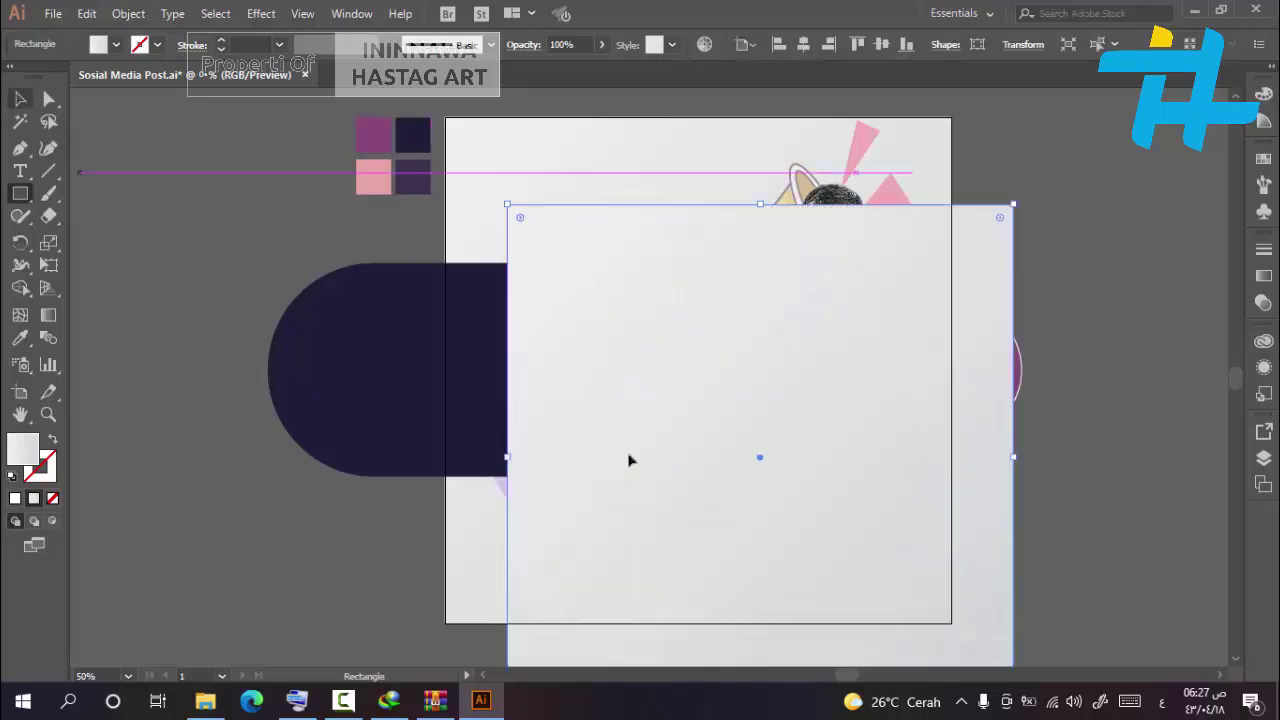
click(804, 44)
click(881, 44)
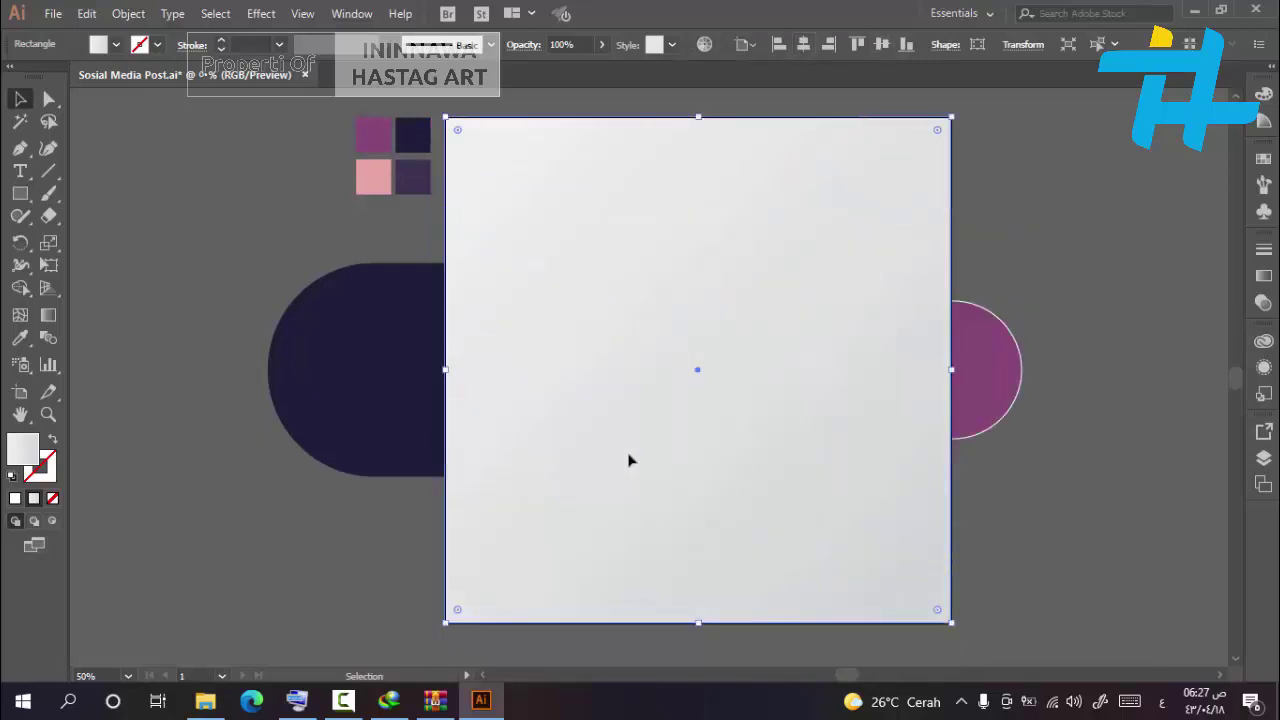
key(ctrl+2)
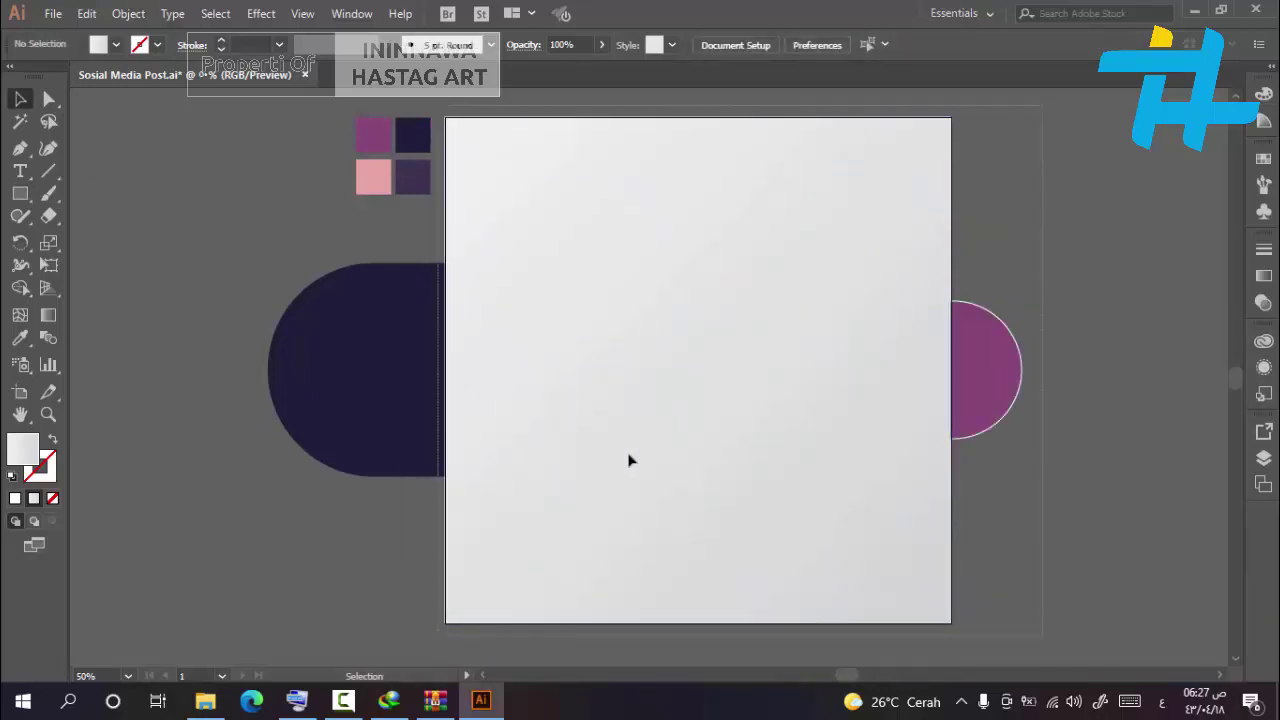
Clip the pills, the man and the illustrations to the 1080 px square with a clipping mask
key(ctrl+a)
right_click(629, 460)
click(704, 383)
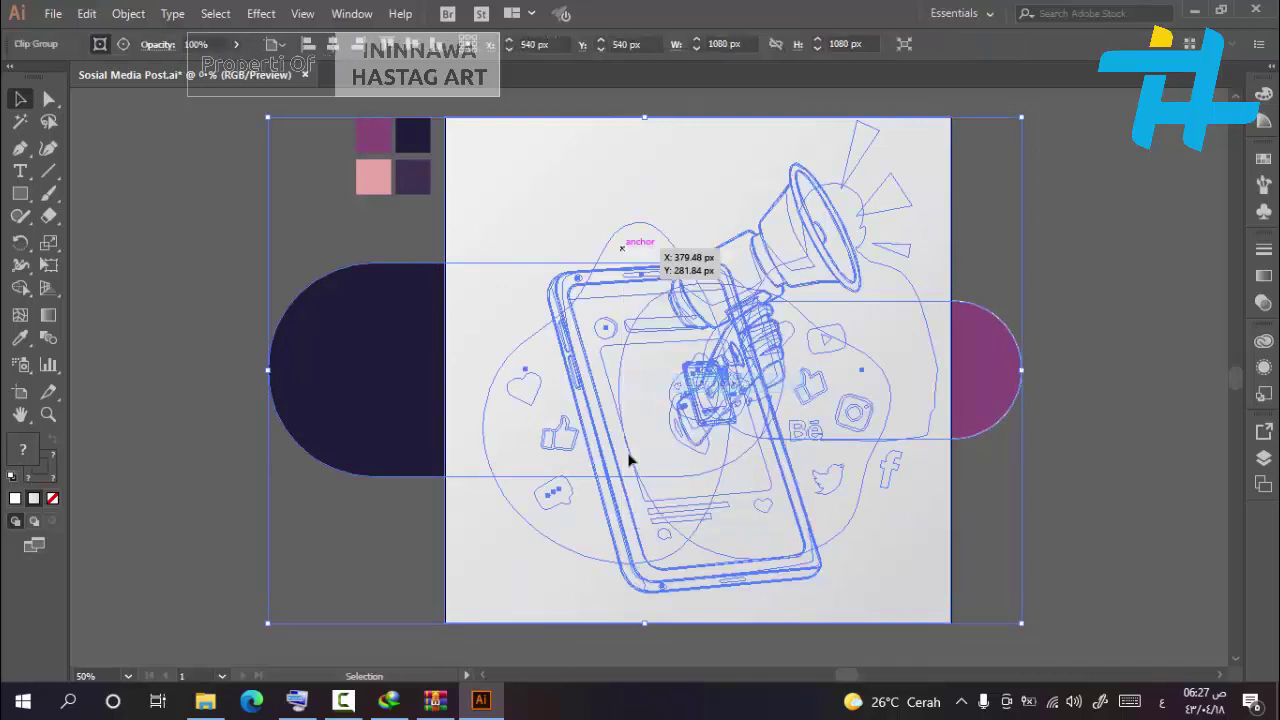
key(ctrl+shift+a)
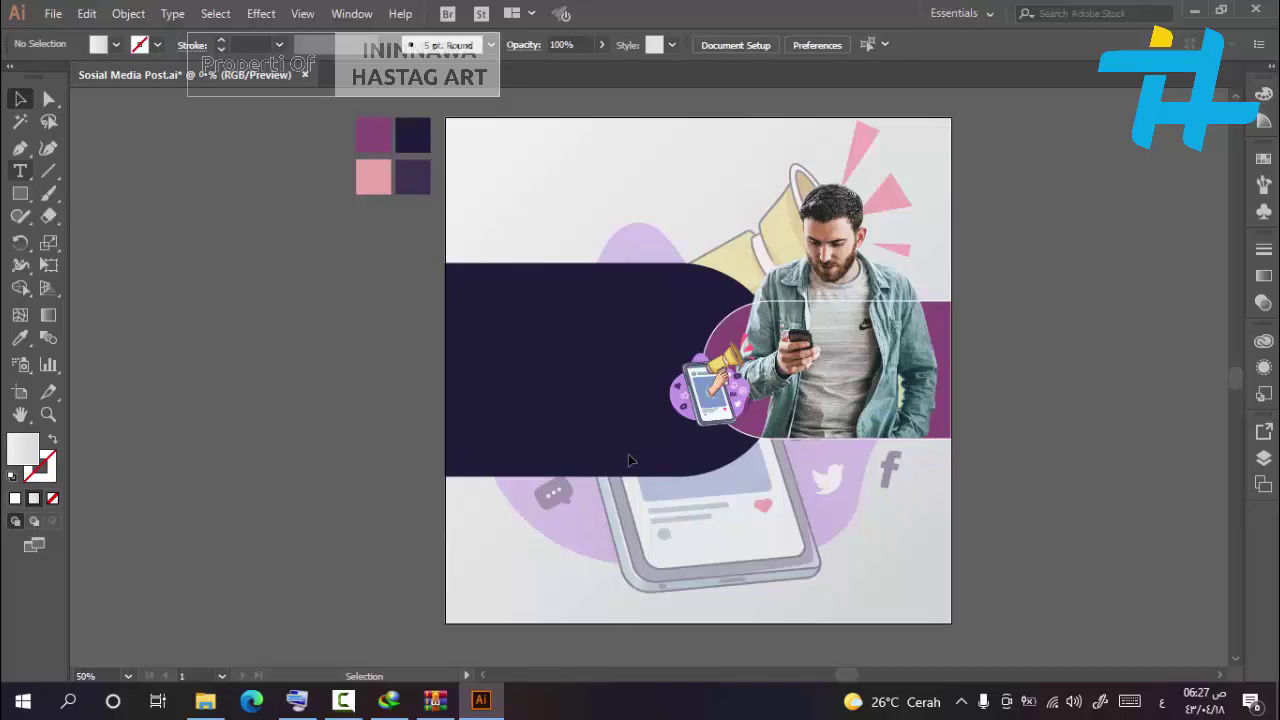
Add a placeholder point text beside the artboard, enlarge it to about 75 pt and place it in the navy pill's upper part
key(t)
click(288, 325)
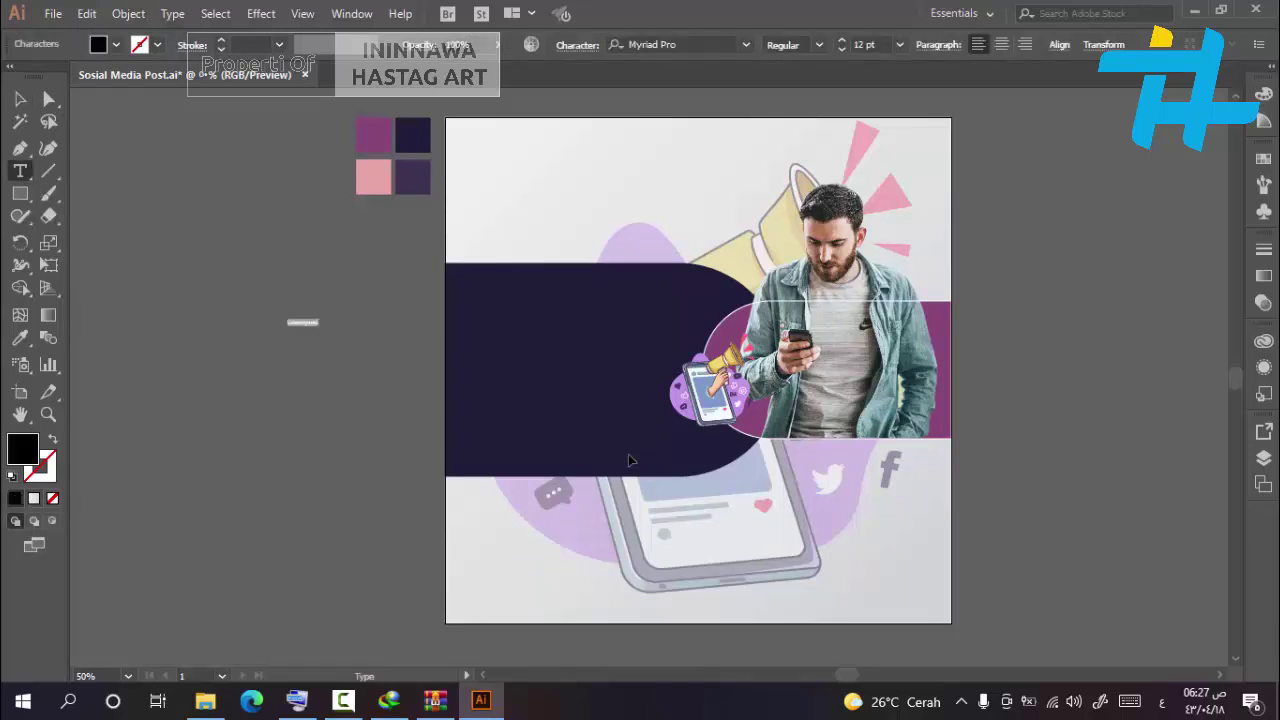
drag(319, 330, 485, 412)
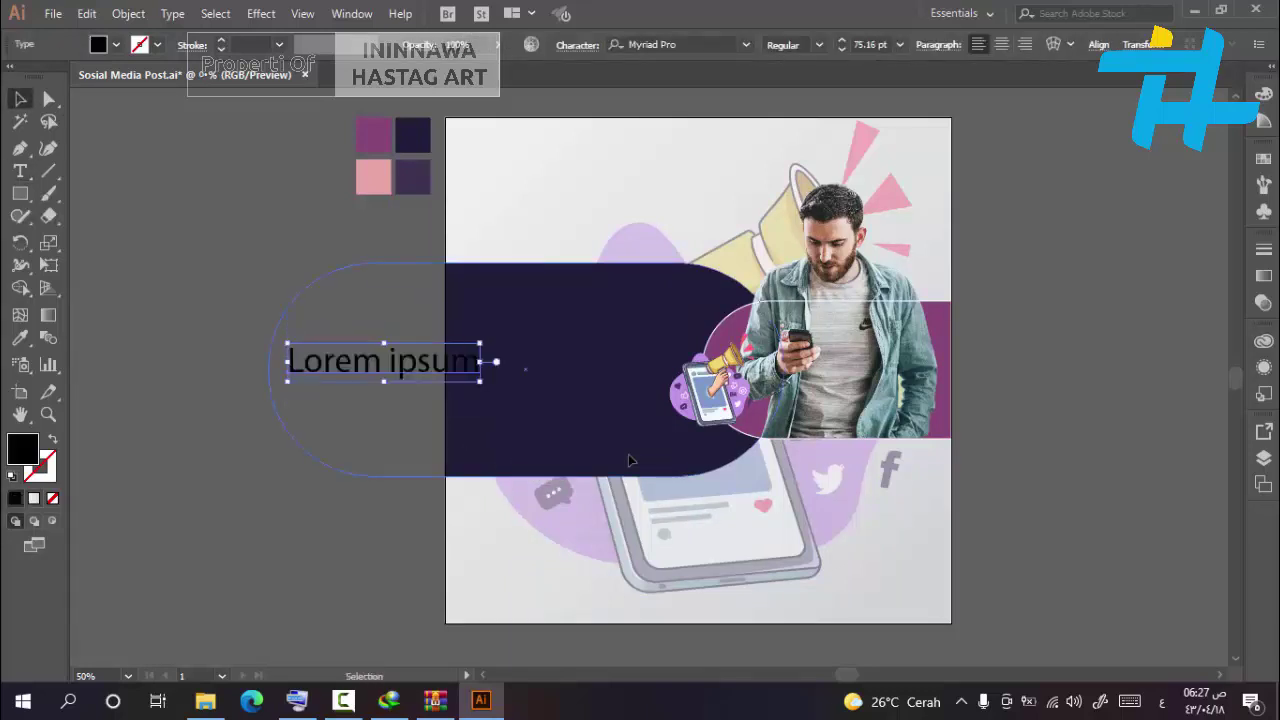
mouse_move(380, 354)
mouse_down()
mouse_move(488, 354)
mouse_move(554, 313)
mouse_up()
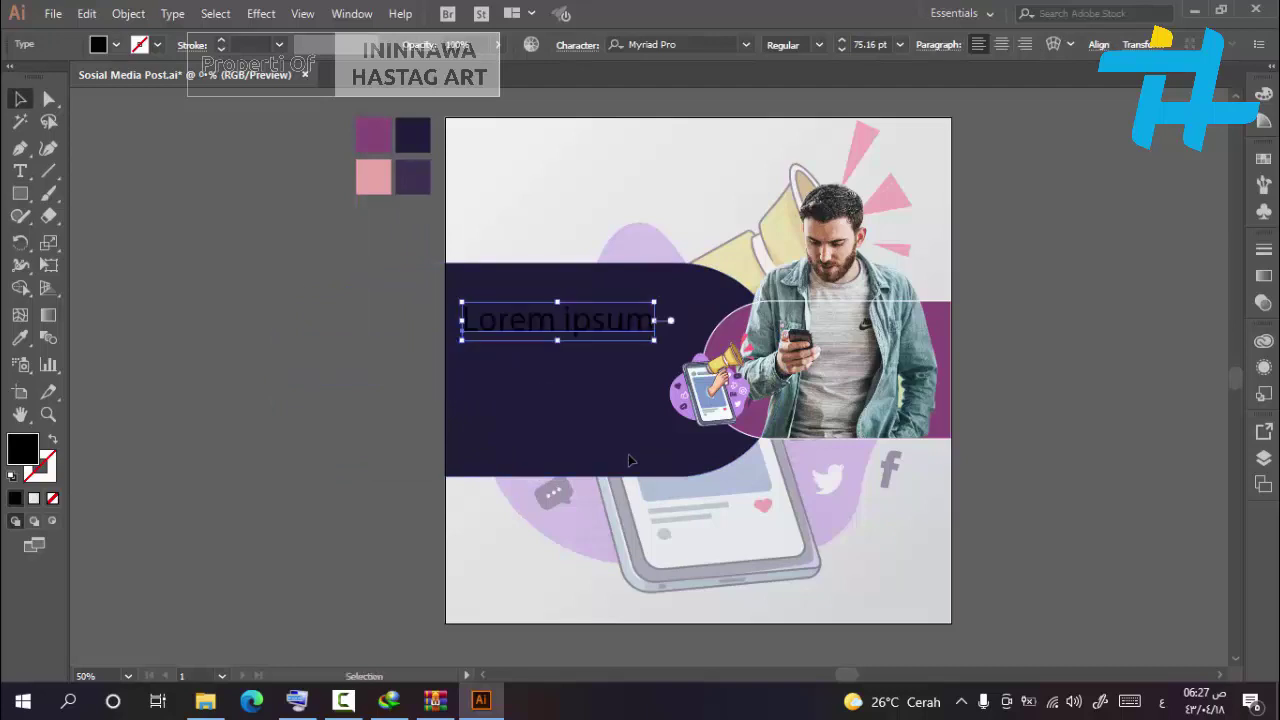
Set the placeholder text's fill to white
click(116, 45)
click(39, 77)
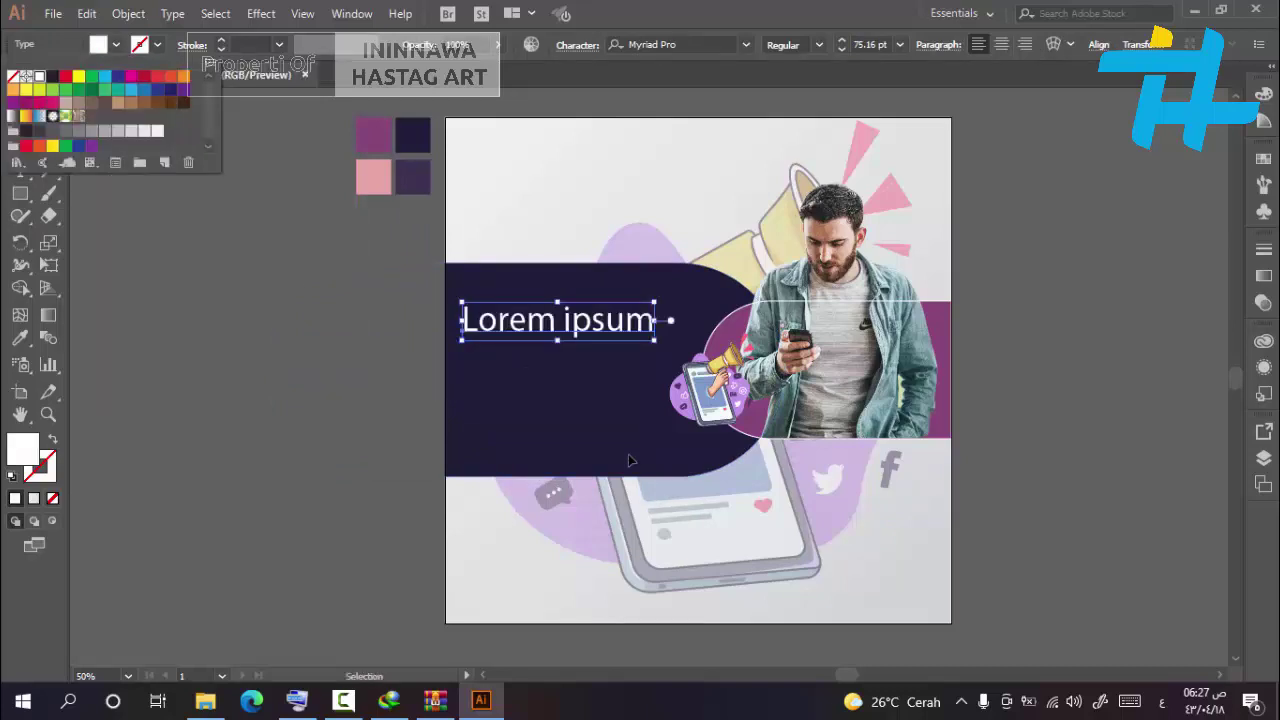
click(116, 45)
Replace the placeholder text in the navy pill with "SOCIAL MEDIA" and "POST" on two lines
double_click(557, 320)
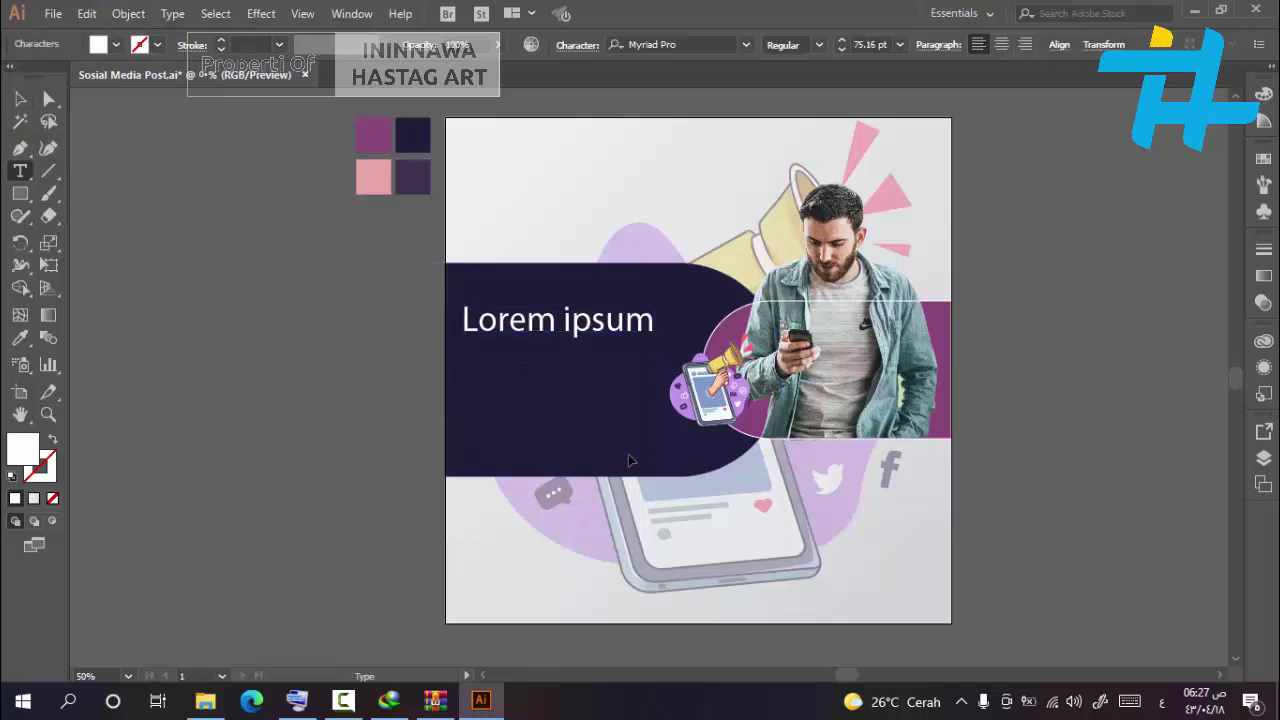
key(ctrl+a)
key(BackSpace)
key(alt+shift)
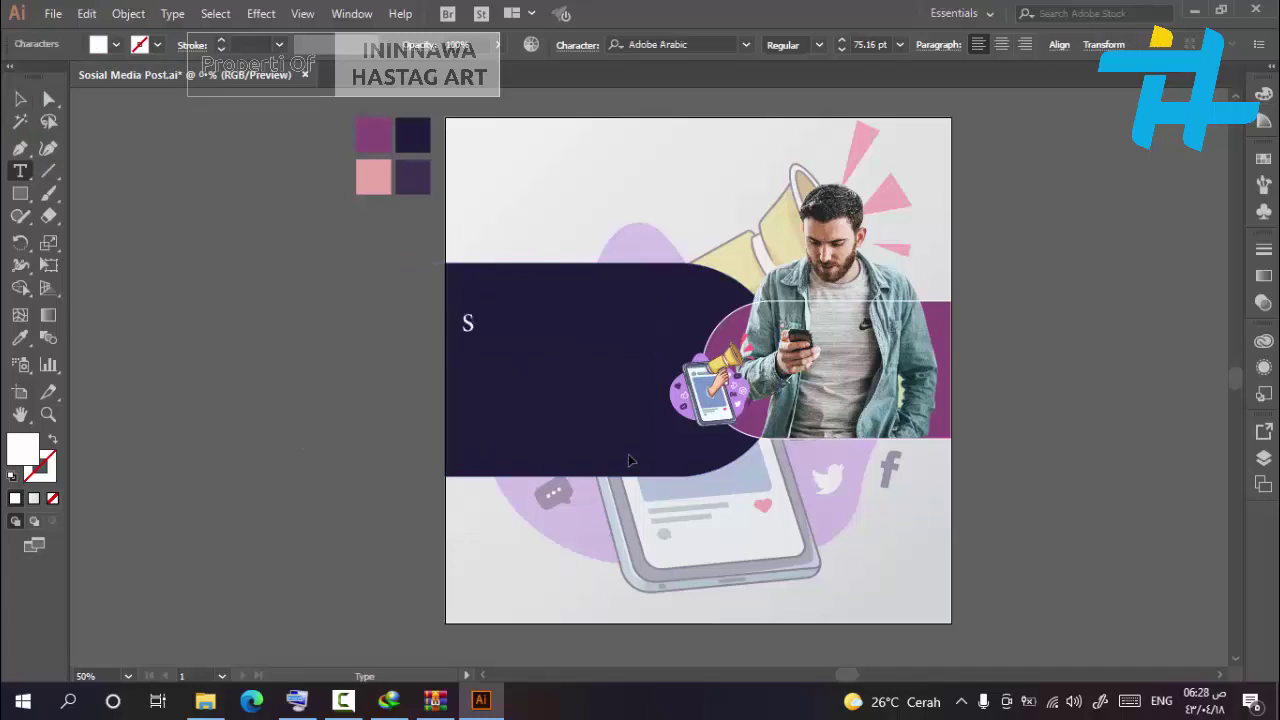
text(SOCIAL MEDIA)
key(Return)
text(POST)
key(Escape)
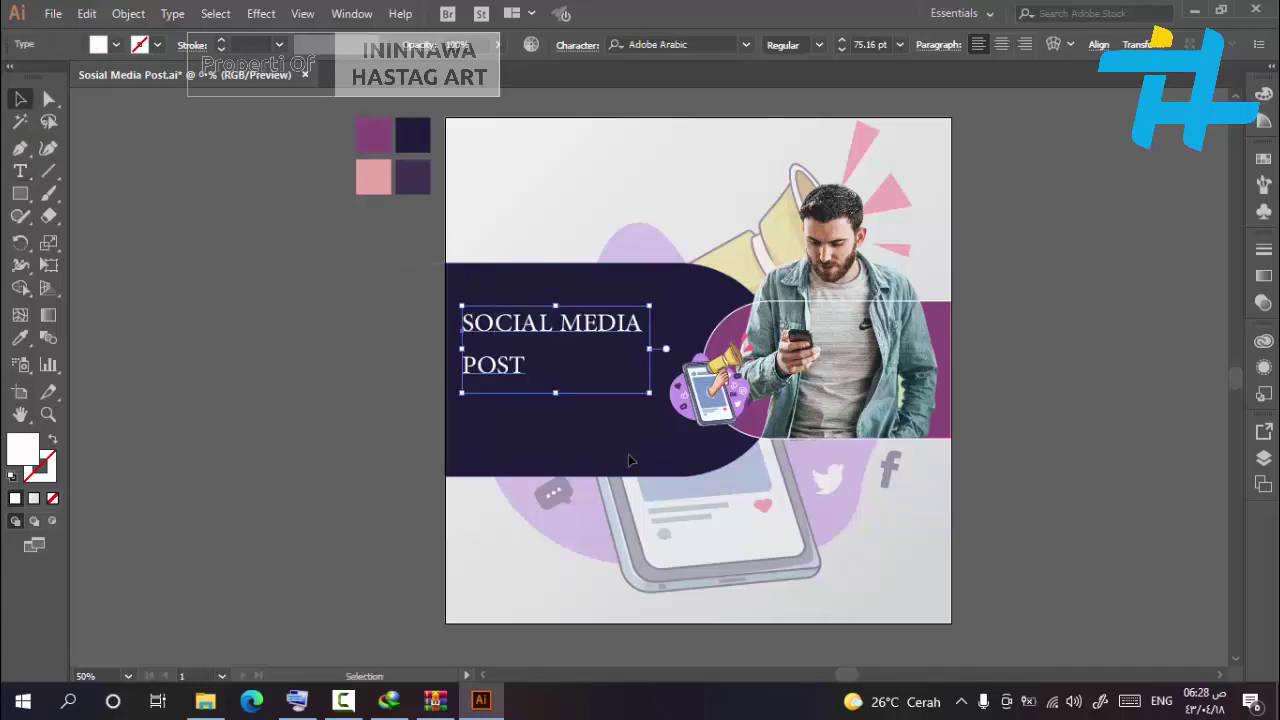
Set the "SOCIAL MEDIA POST" headline in Ubuntu Bold
click(746, 45)
scroll(760, 320, down, 20)
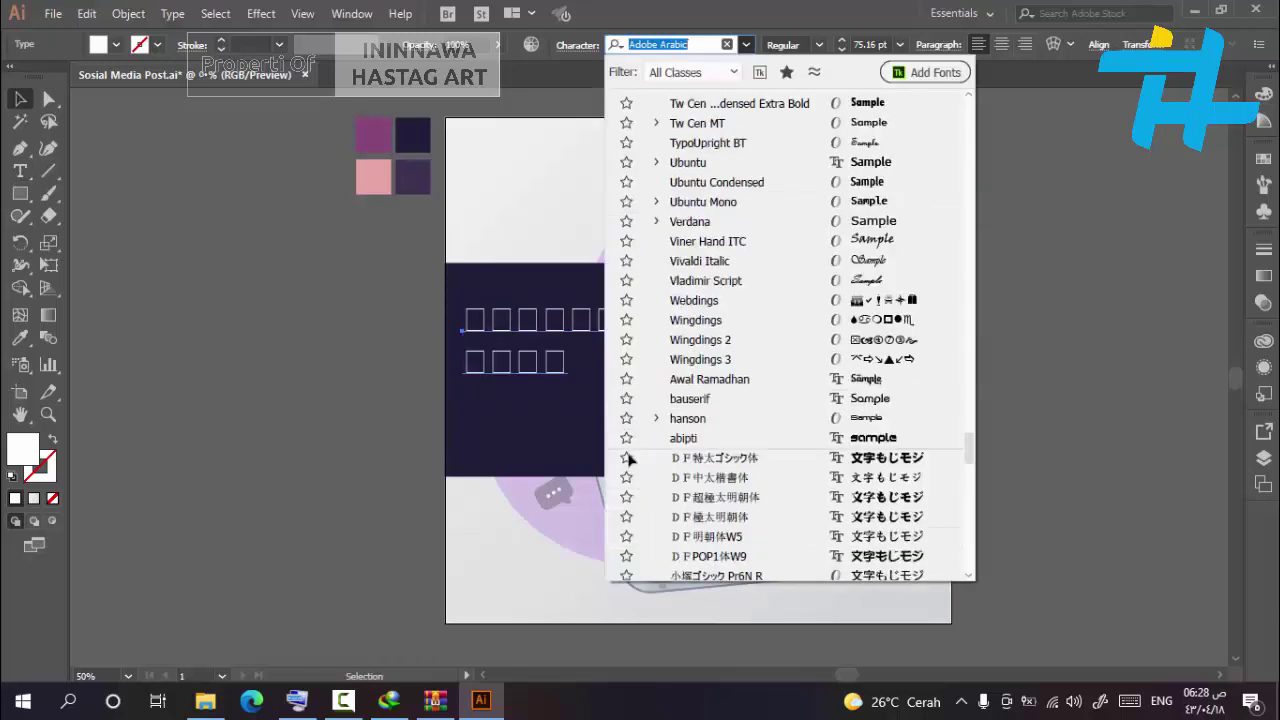
scroll(760, 320, up, 4)
click(656, 399)
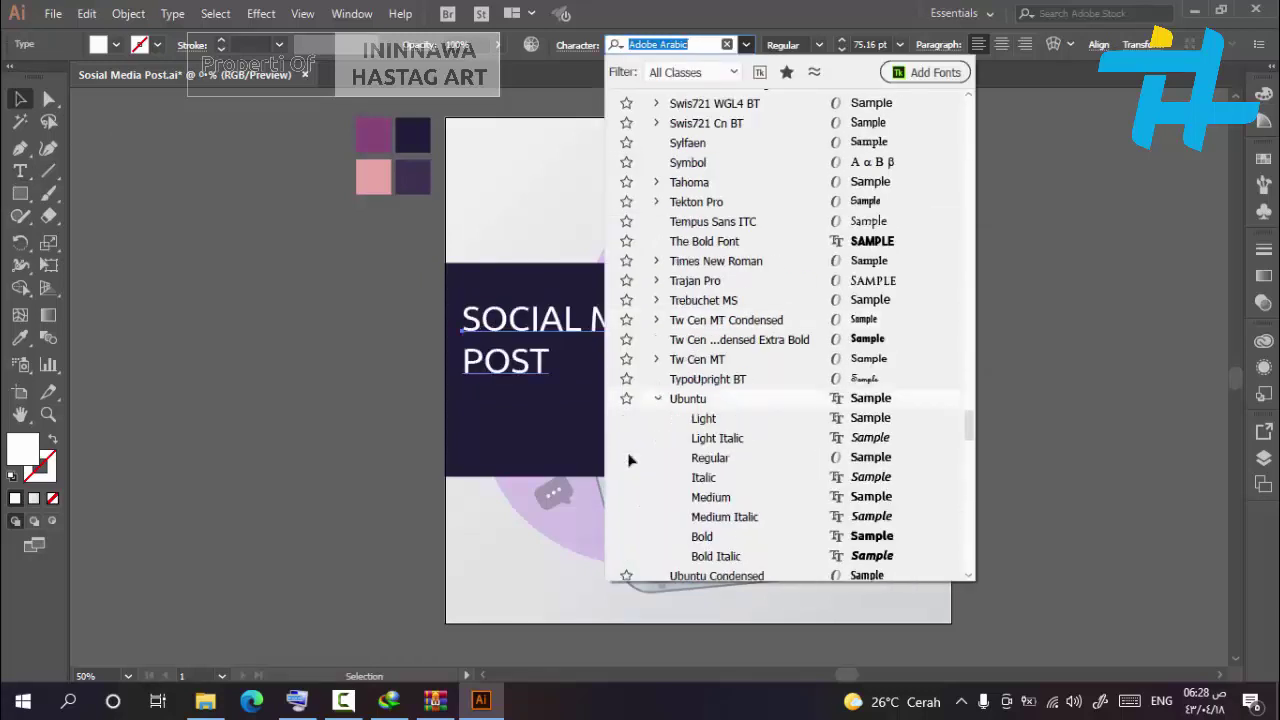
click(702, 537)
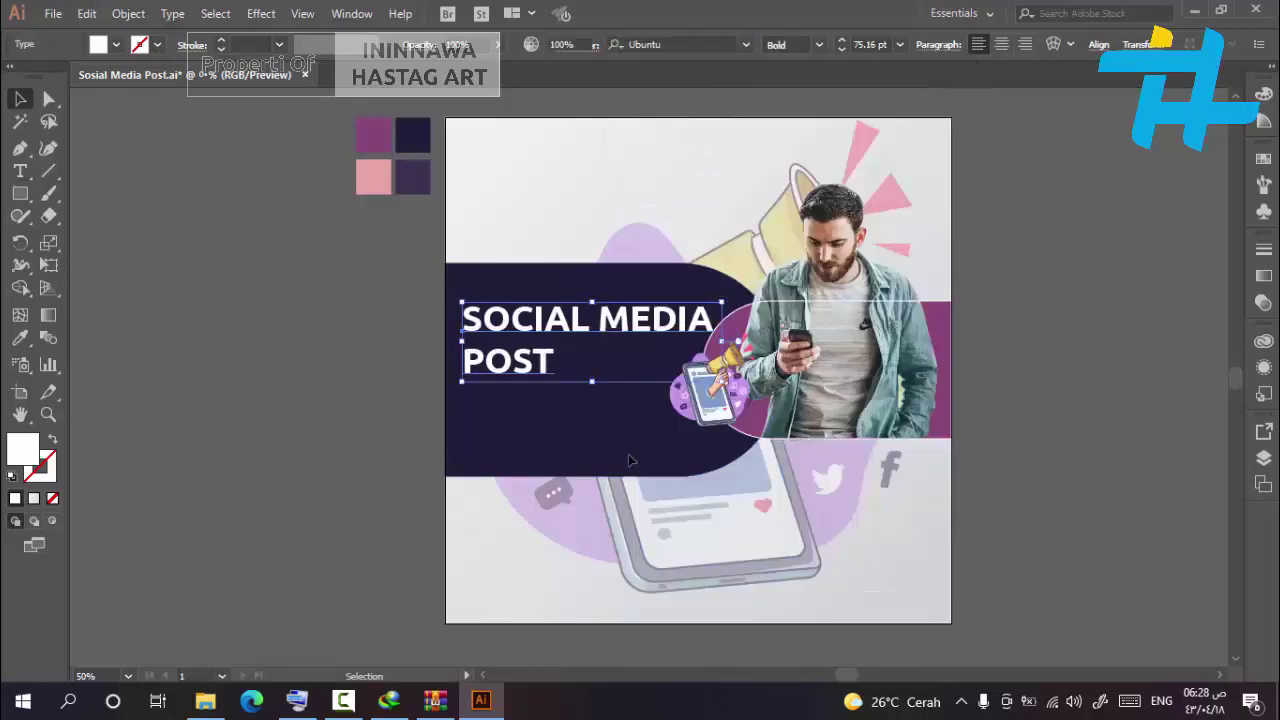
click(330, 440)
Move the headline above the navy pill and fill it with the dark navy sampled from the palette squares
drag(546, 352, 567, 228)
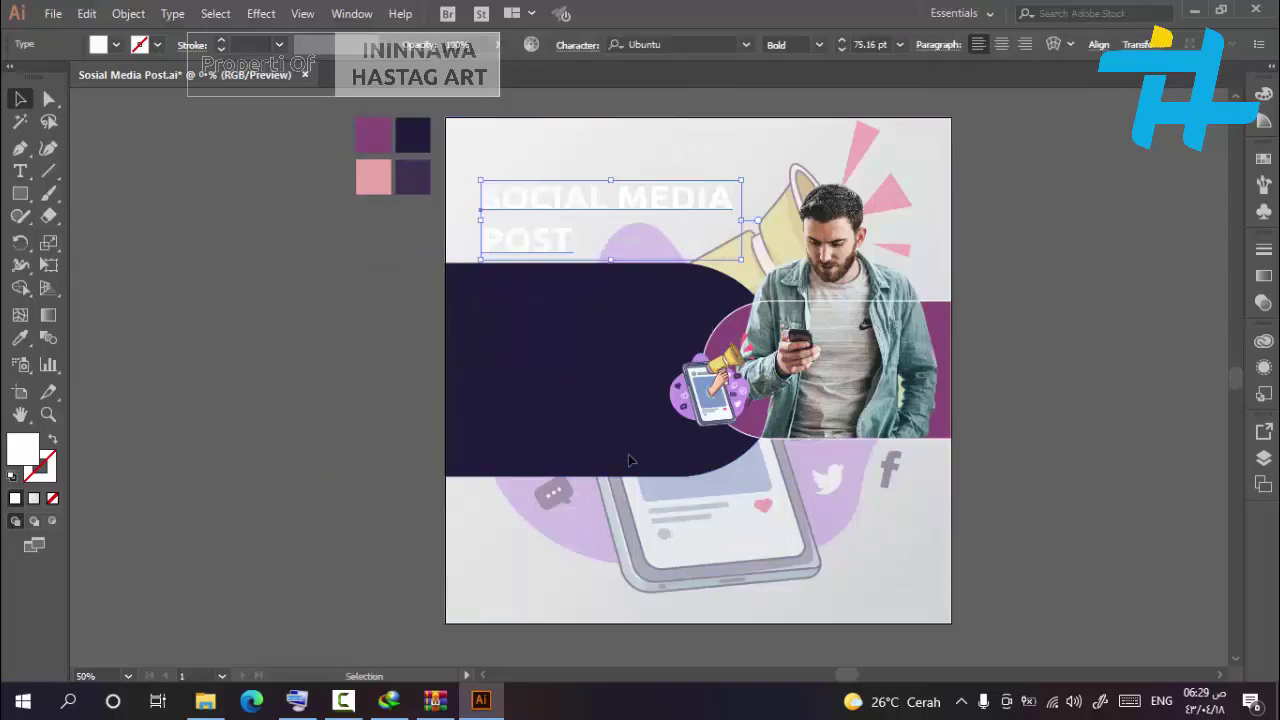
key(i)
click(413, 134)
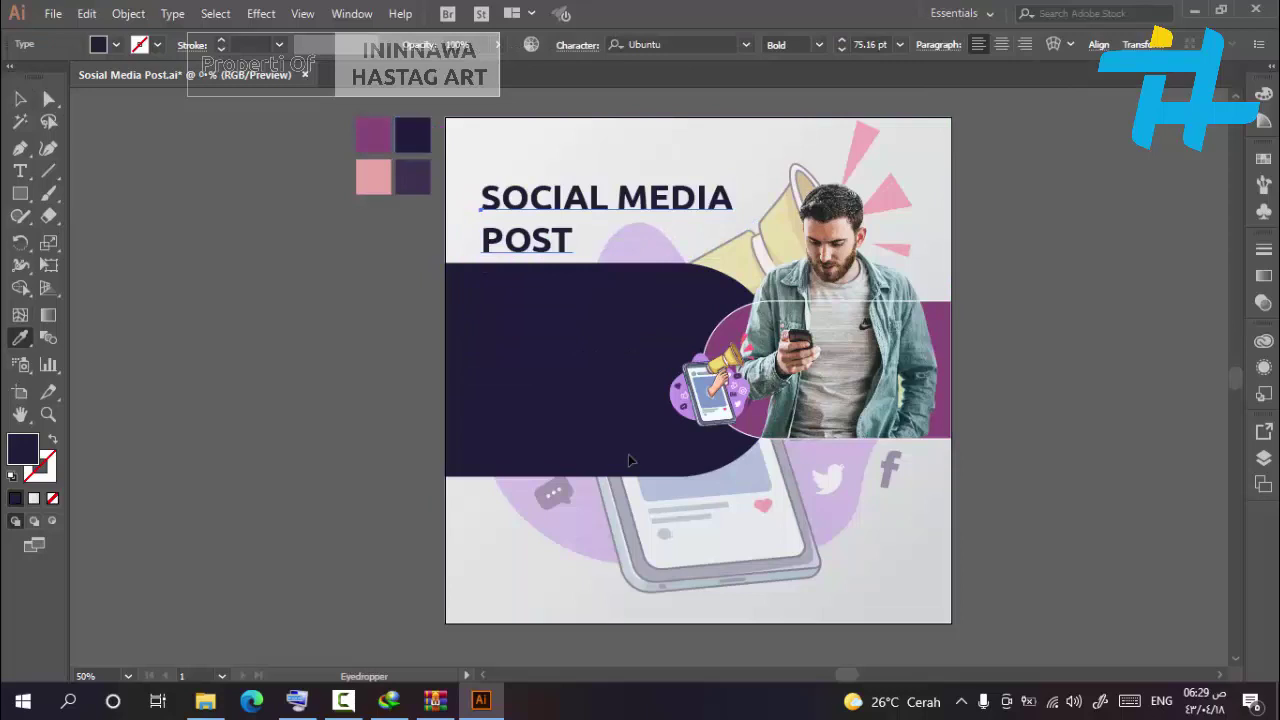
key(v)
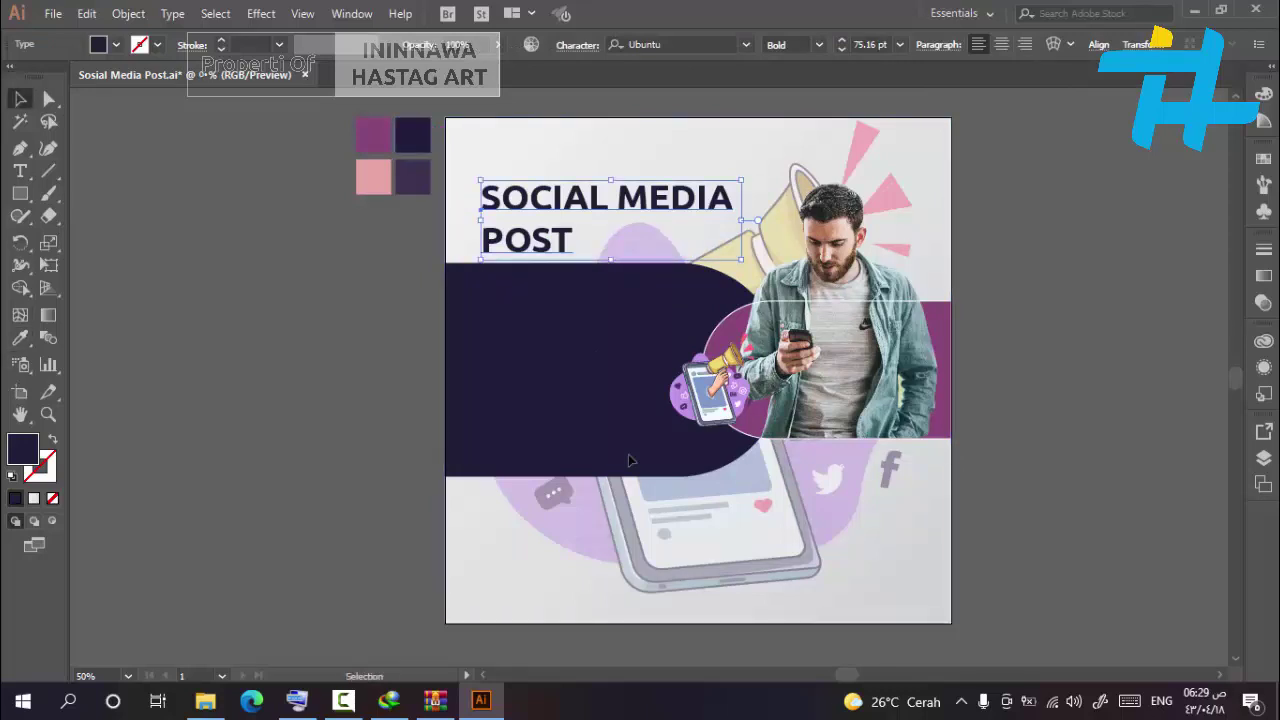
Put the headline on a single line, set its size to 45 pt and keep it just above the navy pill
key(t)
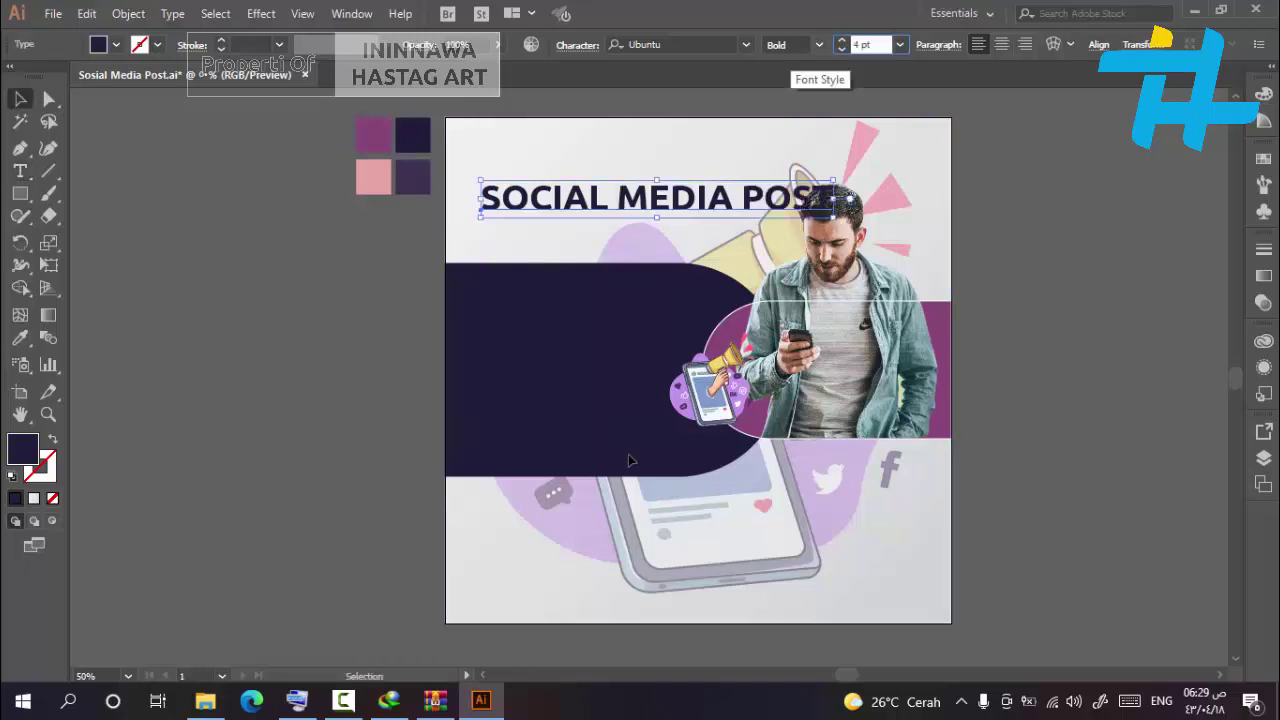
key(Return)
click(628, 455)
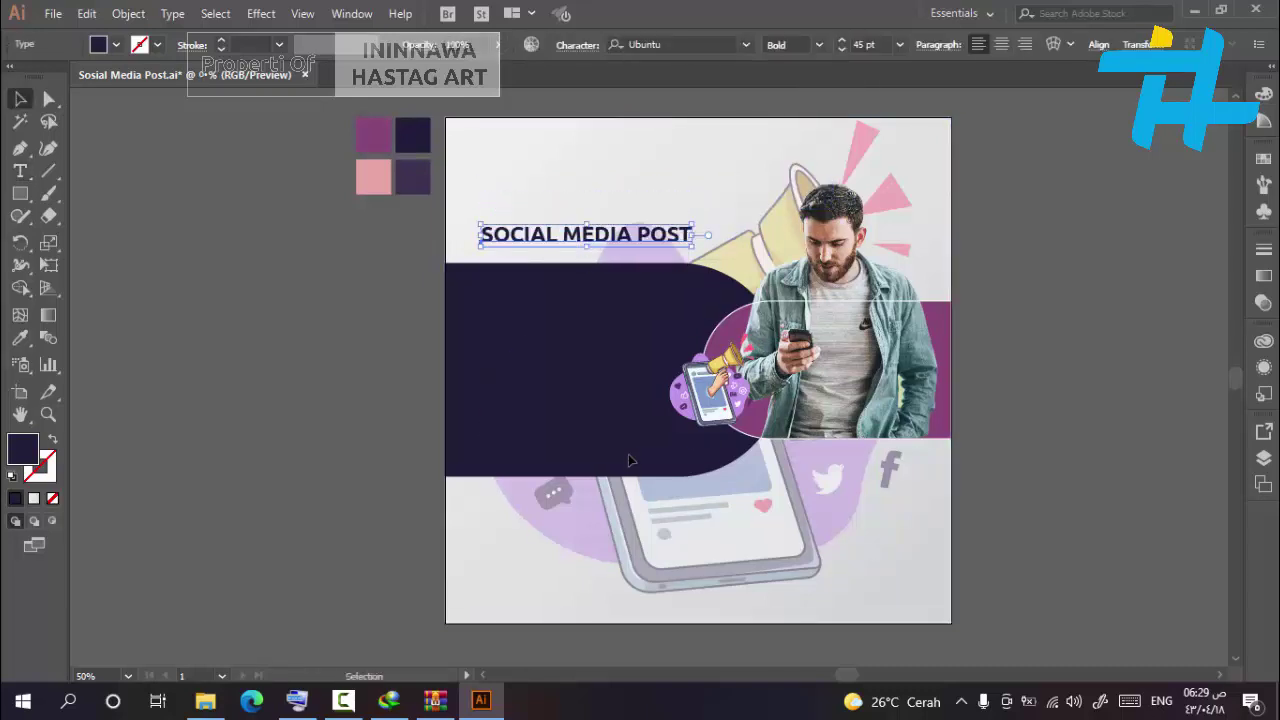
click(630, 460)
Move the blue logo and the white brand name onto the artboard above the headline and bring them to the front
scroll(628, 460, left, 5)
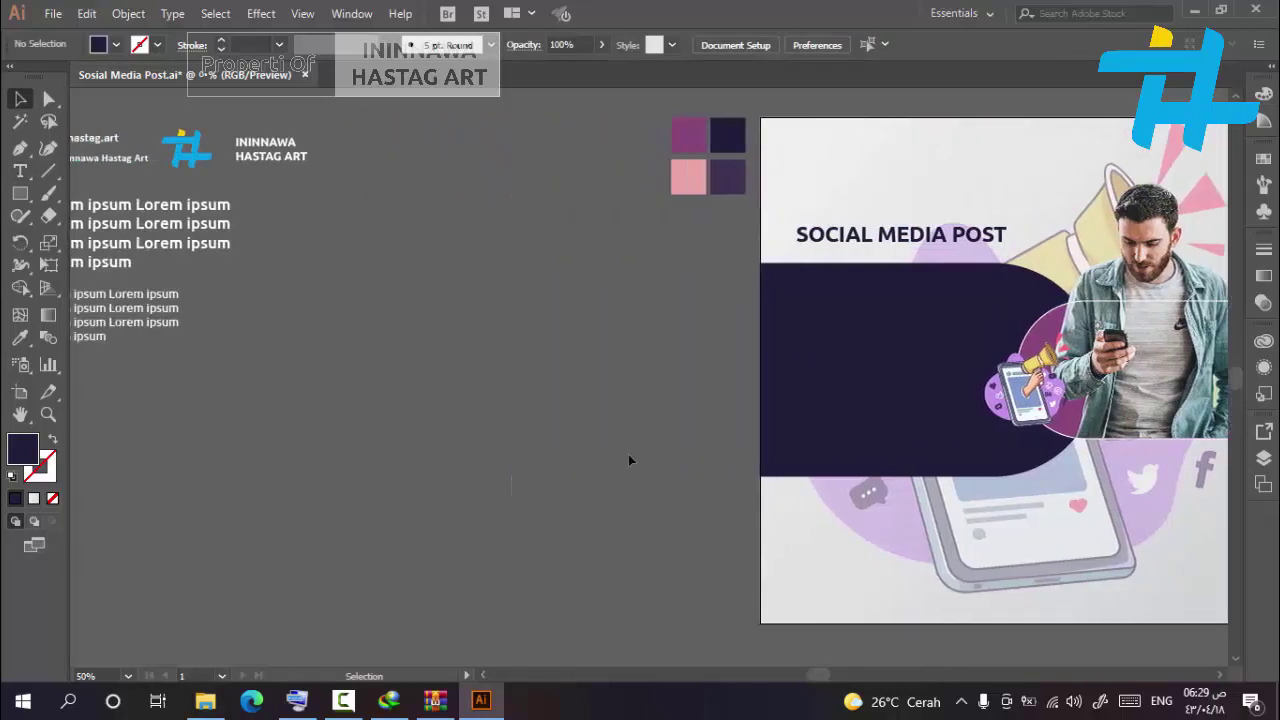
click(187, 149)
click(271, 150)
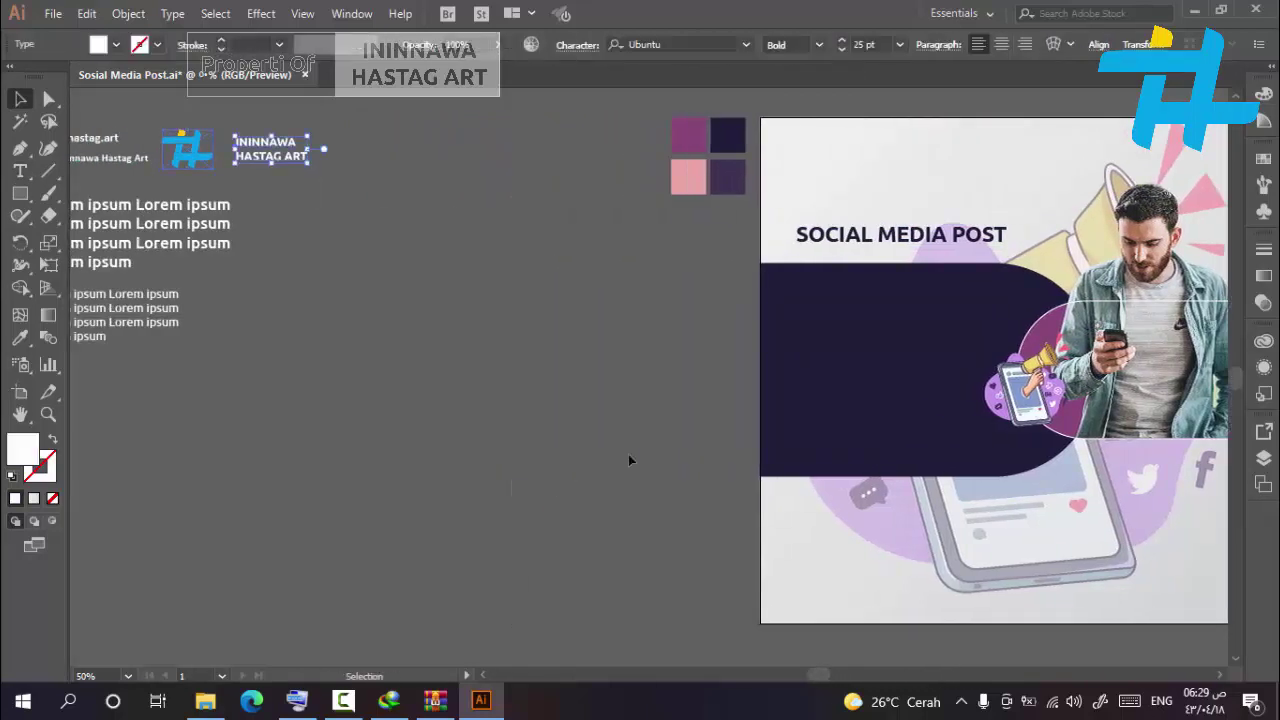
shift+click(187, 149)
mouse_move(271, 155)
mouse_down()
mouse_move(819, 193)
mouse_move(883, 193)
mouse_move(894, 155)
mouse_up()
right_click(867, 159)
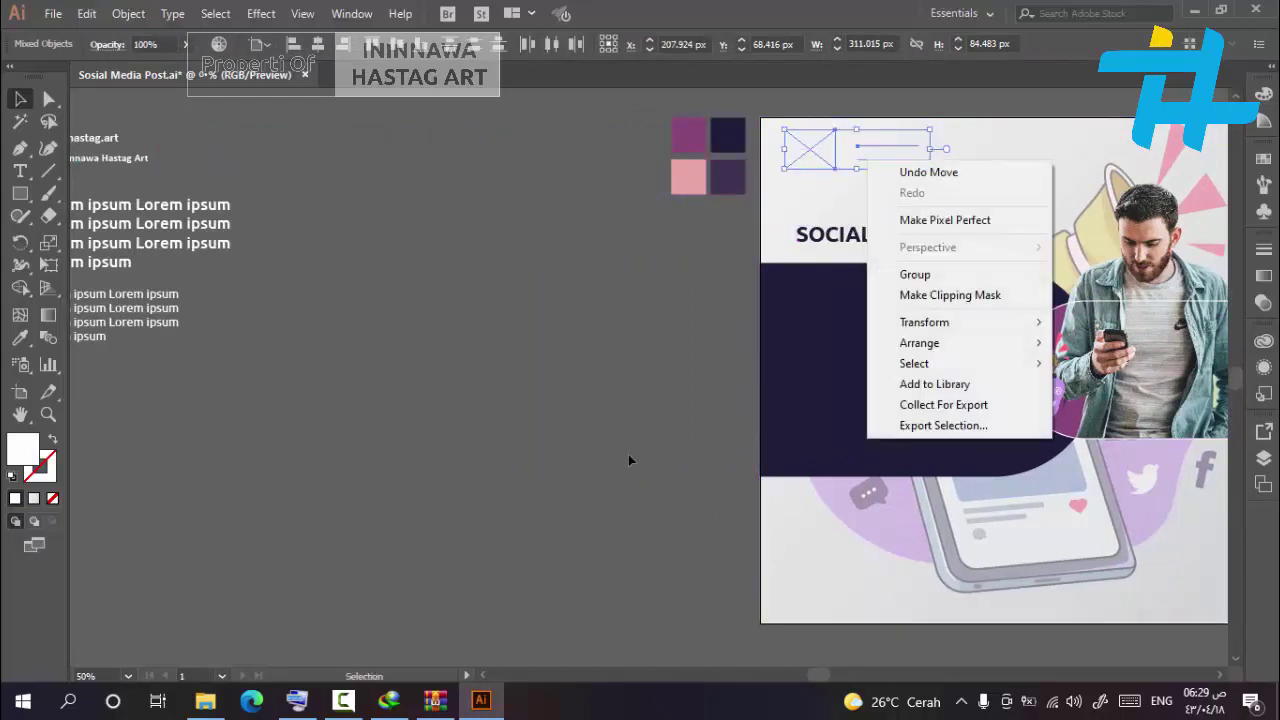
mouse_move(920, 343)
click(745, 343)
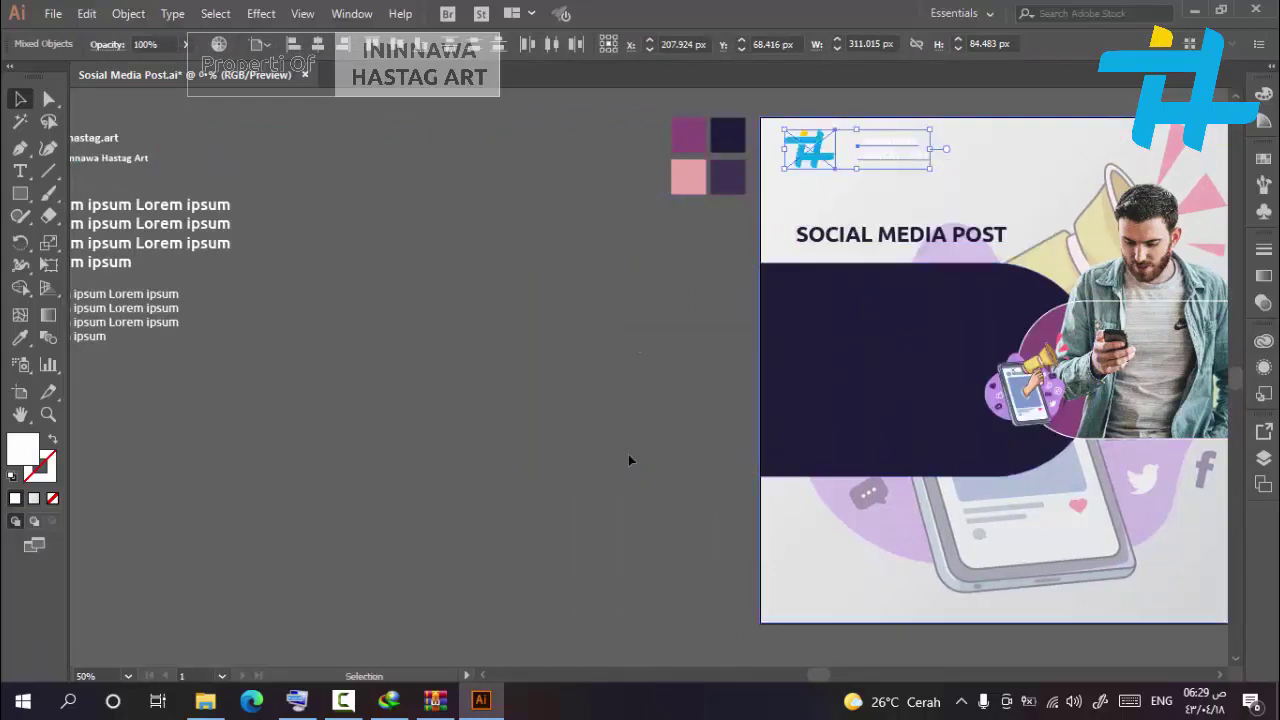
Nudge the logo and brand name together to about X 210 px, Y 87 px
key(Down)
key(Down)
key(Down)
key(Down)
key(Down)
key(Down)
key(Down)
key(Down)
key(Down)
key(Down)
key(Down)
key(Down)
key(Down)
key(Down)
key(Down)
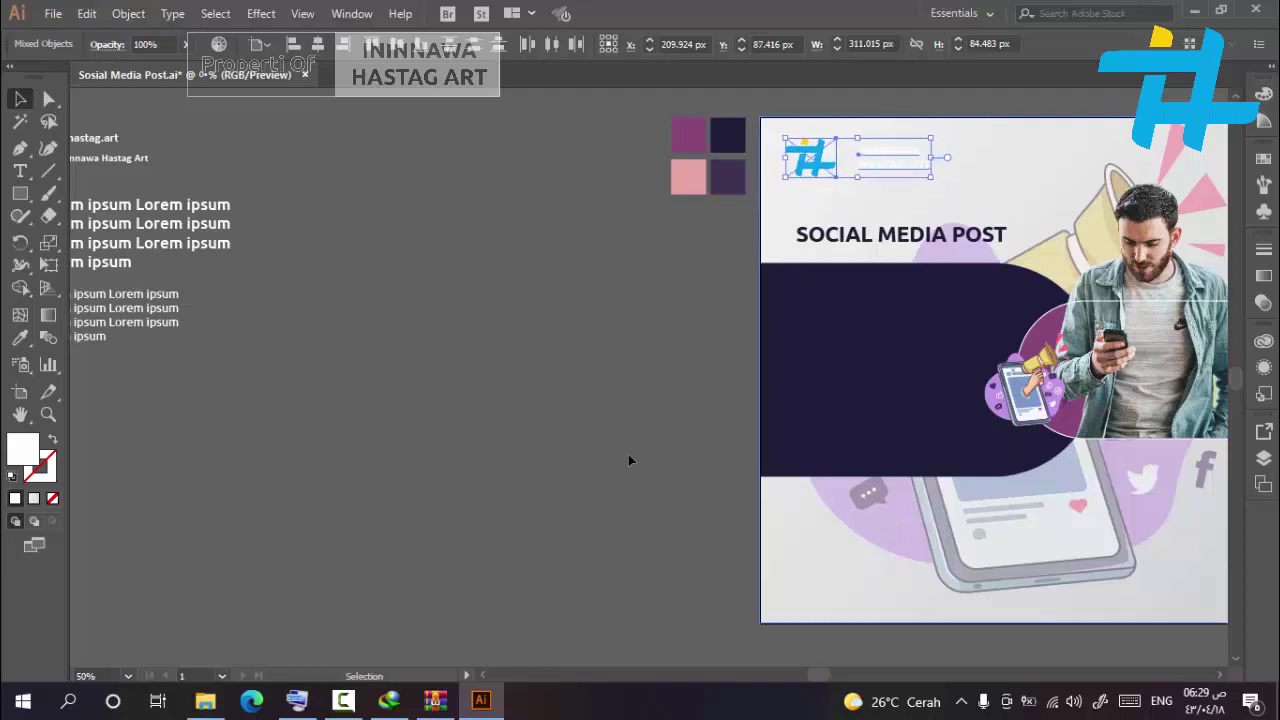
click(628, 460)
Fill the brand name with the dark navy palette colour and shift it slightly closer to the logo
click(888, 156)
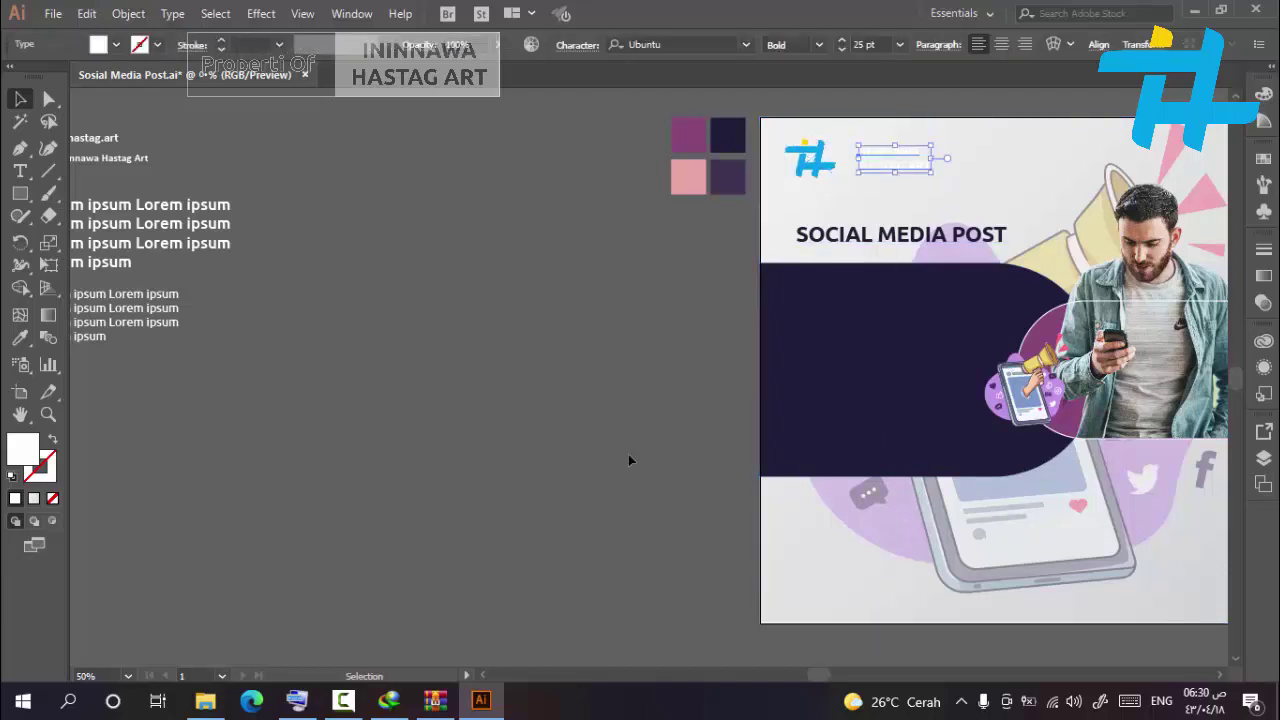
key(i)
click(728, 138)
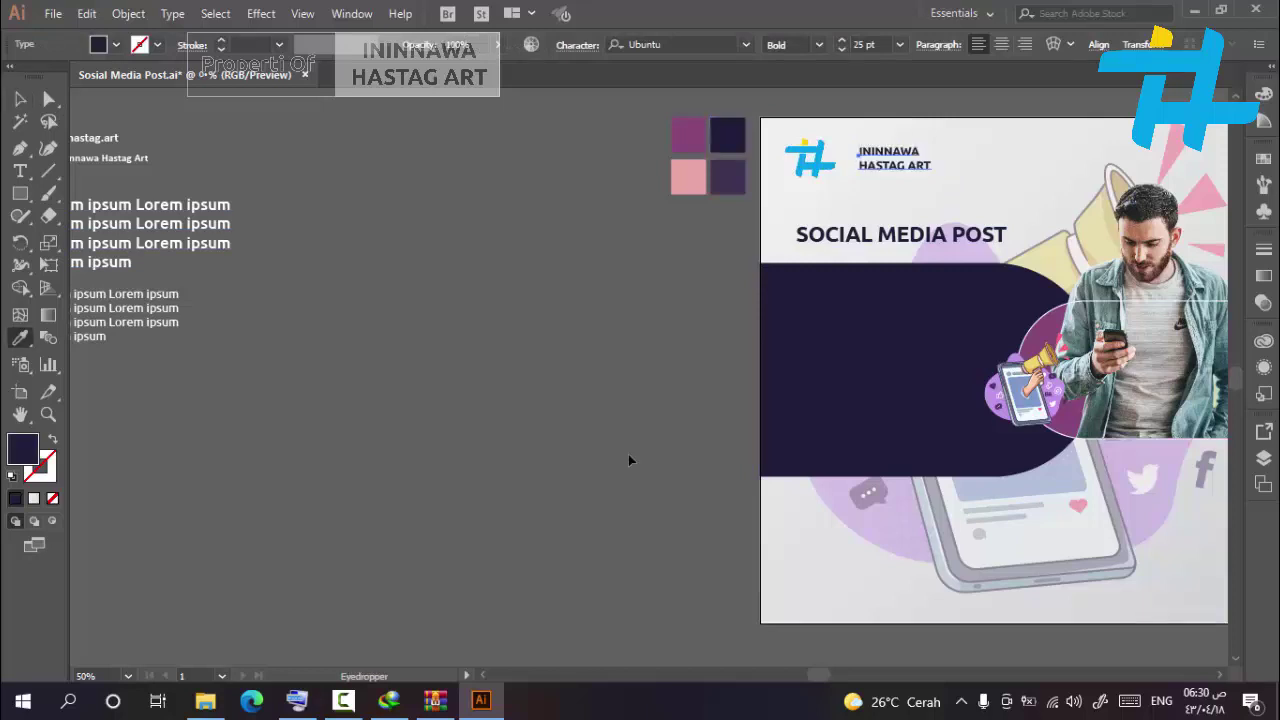
key(v)
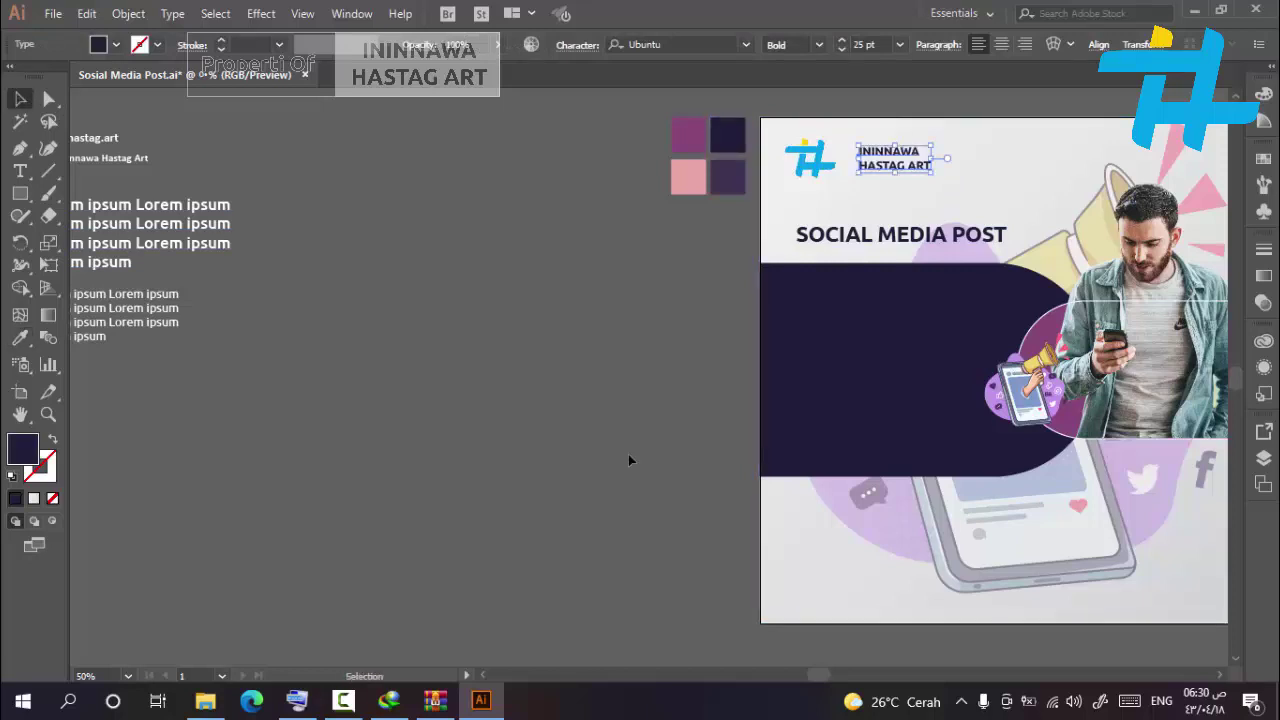
drag(900, 157, 892, 157)
key(Left)
key(Left)
key(Left)
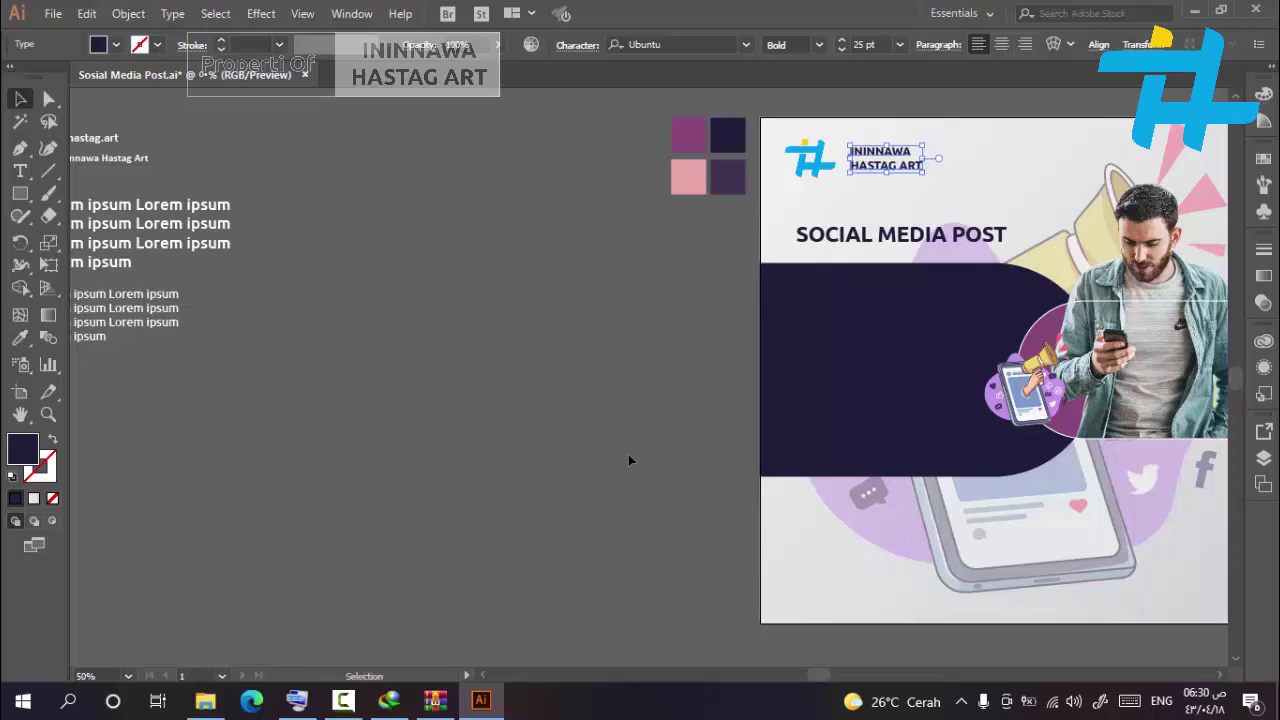
click(628, 454)
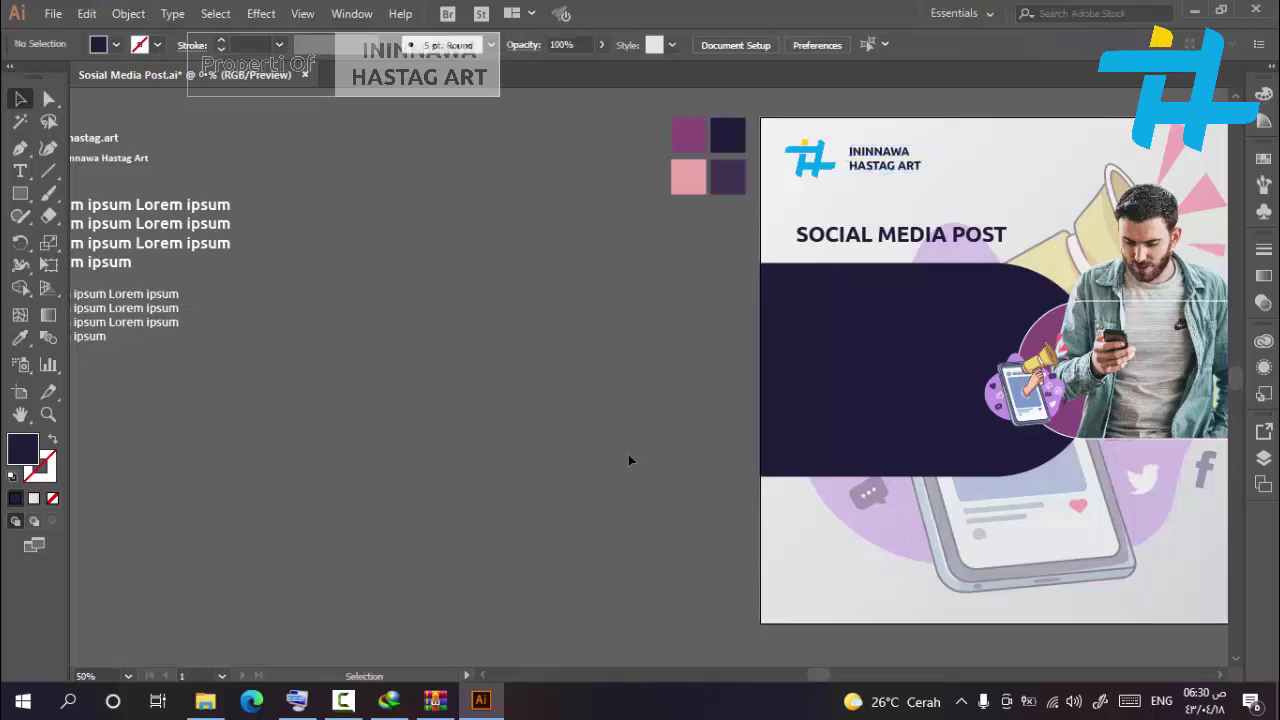
Draw a navy bar in the artboard's lower right area and round its corners to 38 px, making a pill
scroll(628, 456, right, 3)
scroll(628, 459, down, 1)
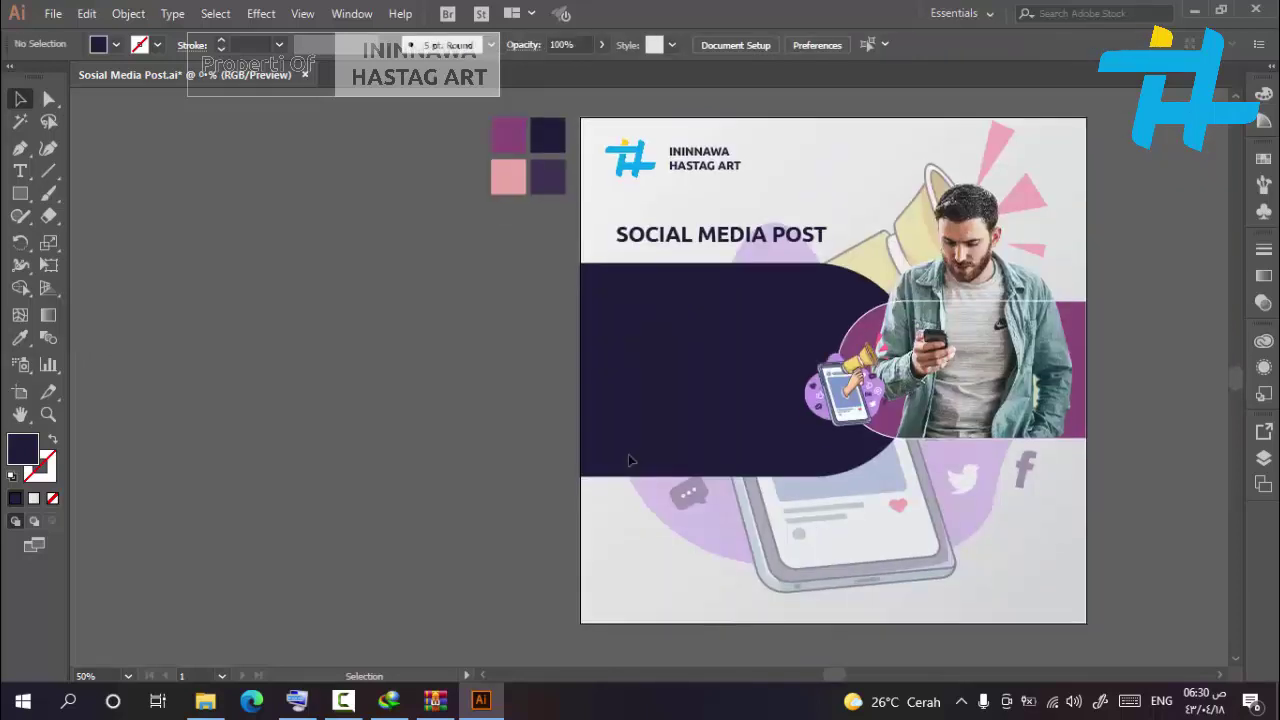
key(m)
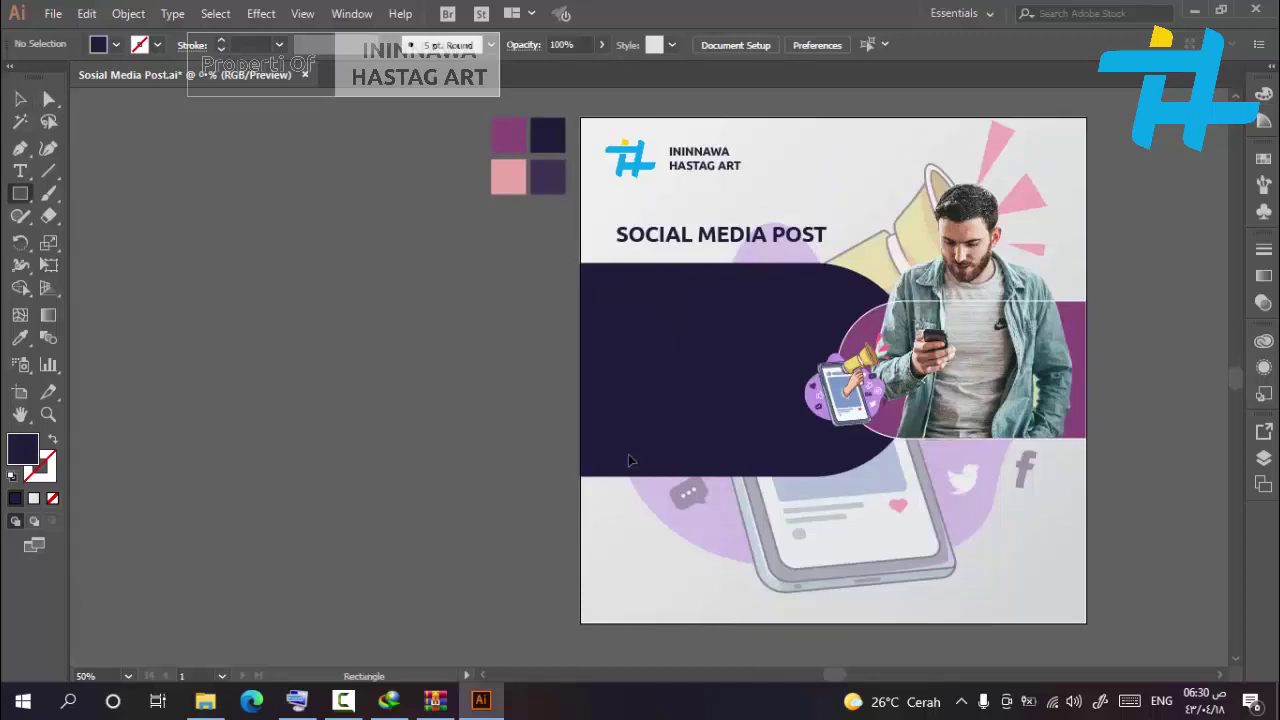
drag(1058, 565, 798, 601)
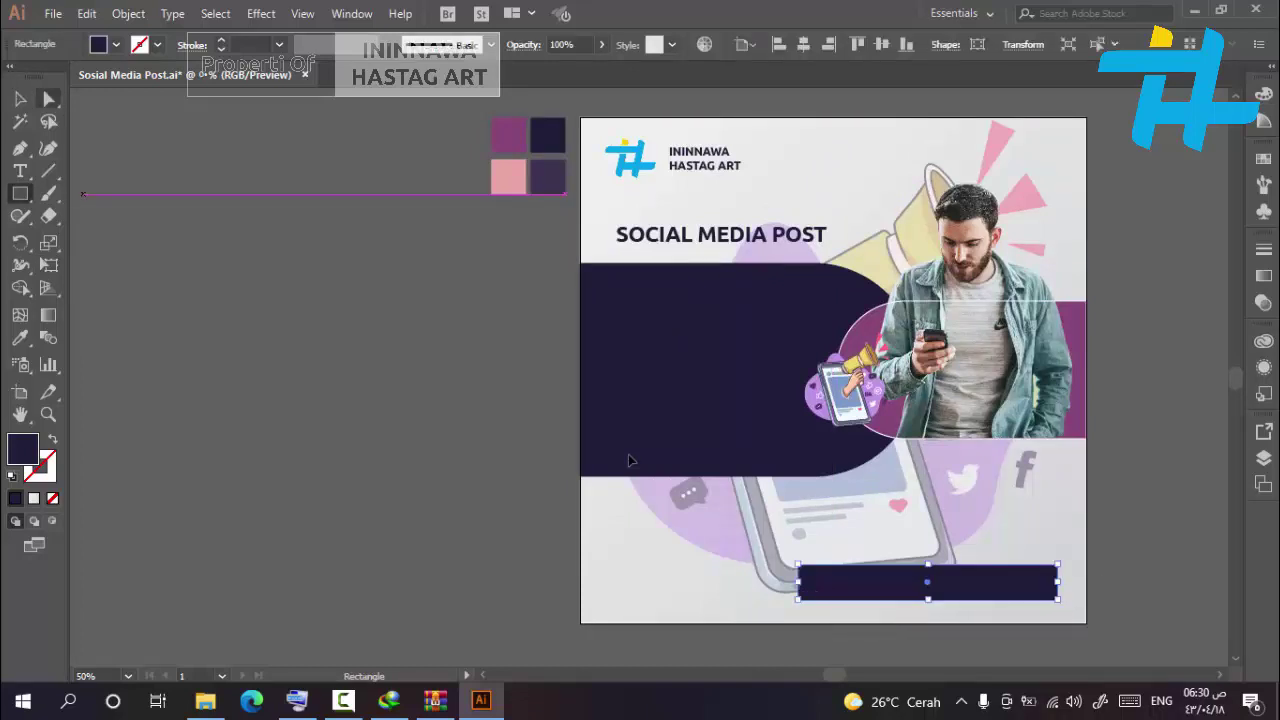
key(a)
drag(1044, 587, 1033, 584)
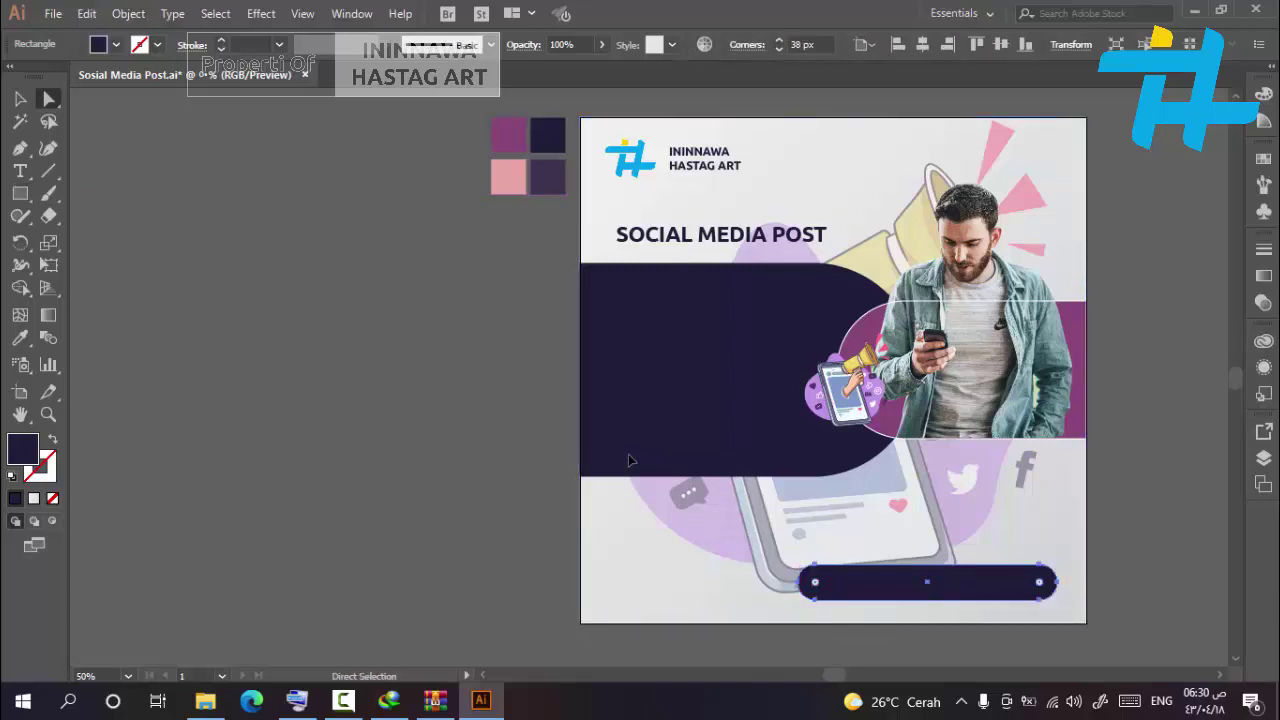
key(v)
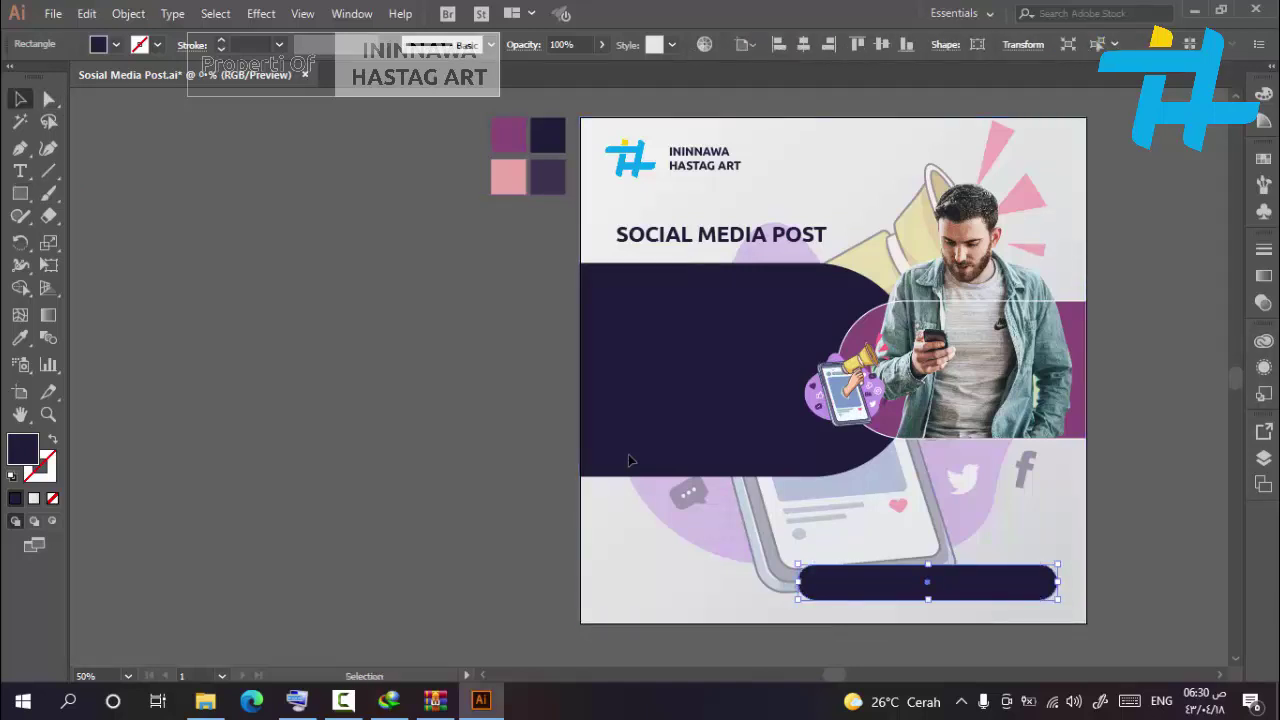
click(629, 460)
click(932, 585)
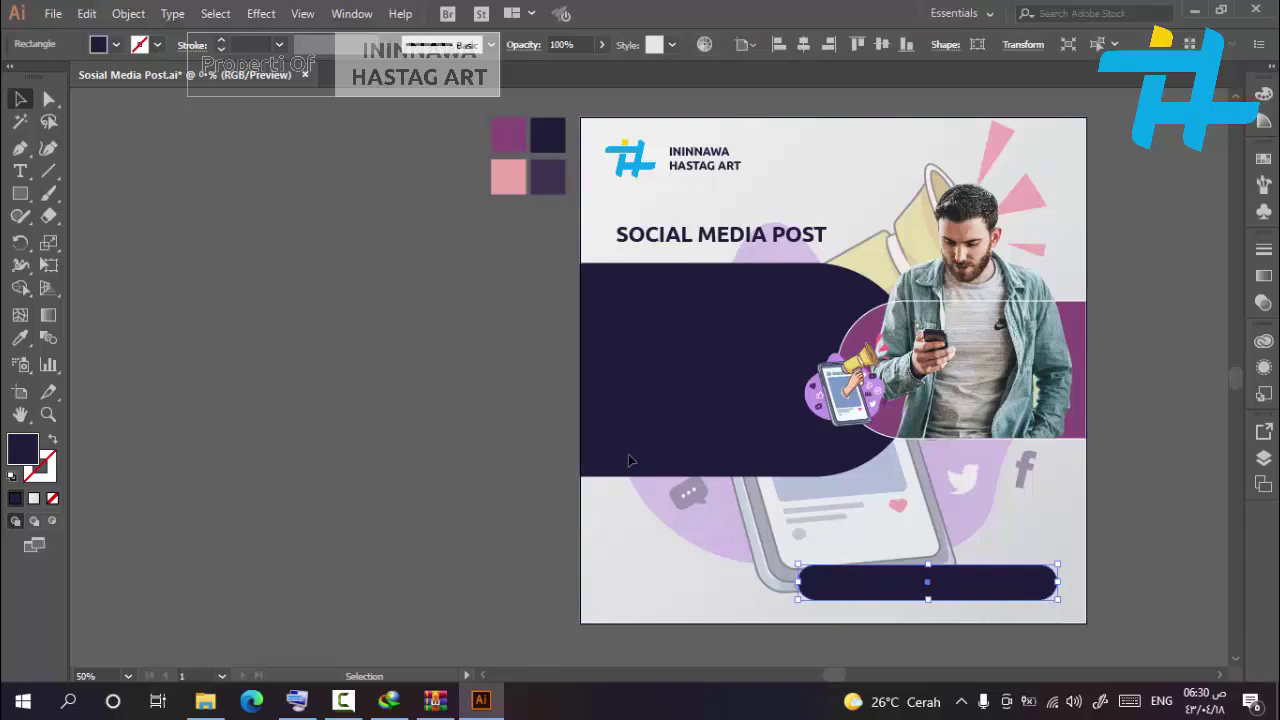
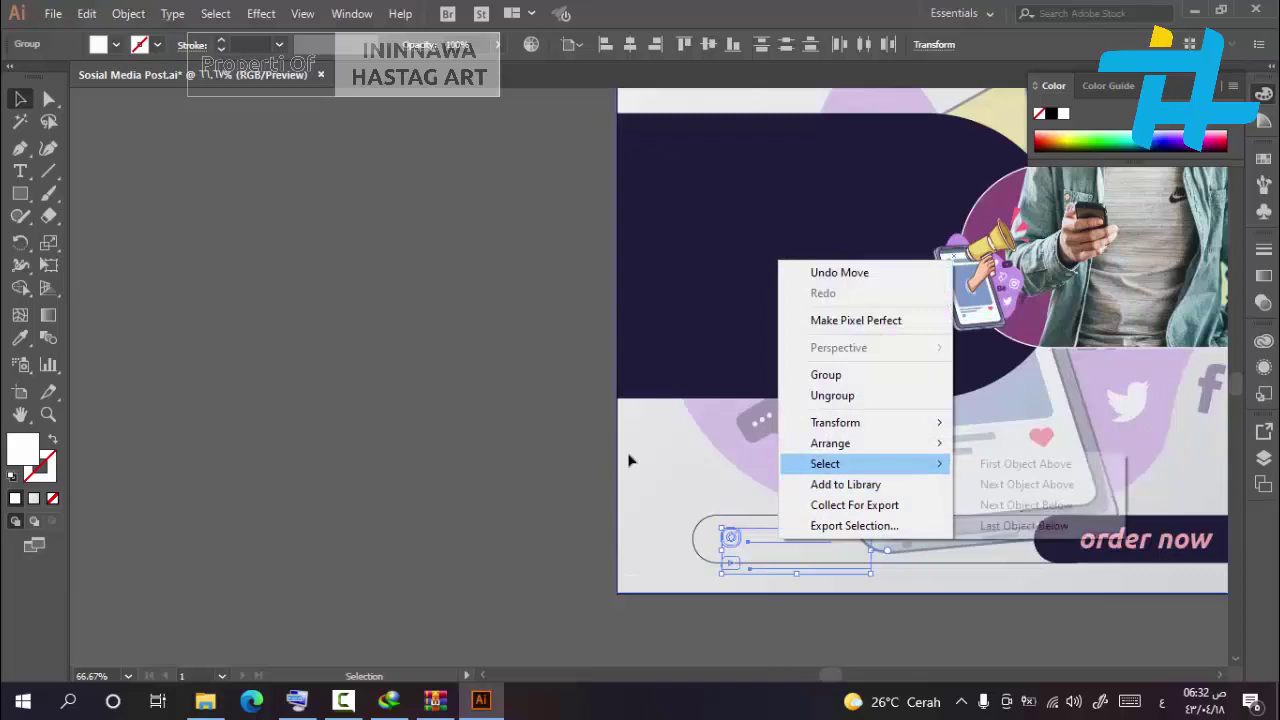
Bring the Instagram and YouTube handles with their icons to the front and fill them with the large pill's navy
mouse_move(832, 443)
click(1014, 443)
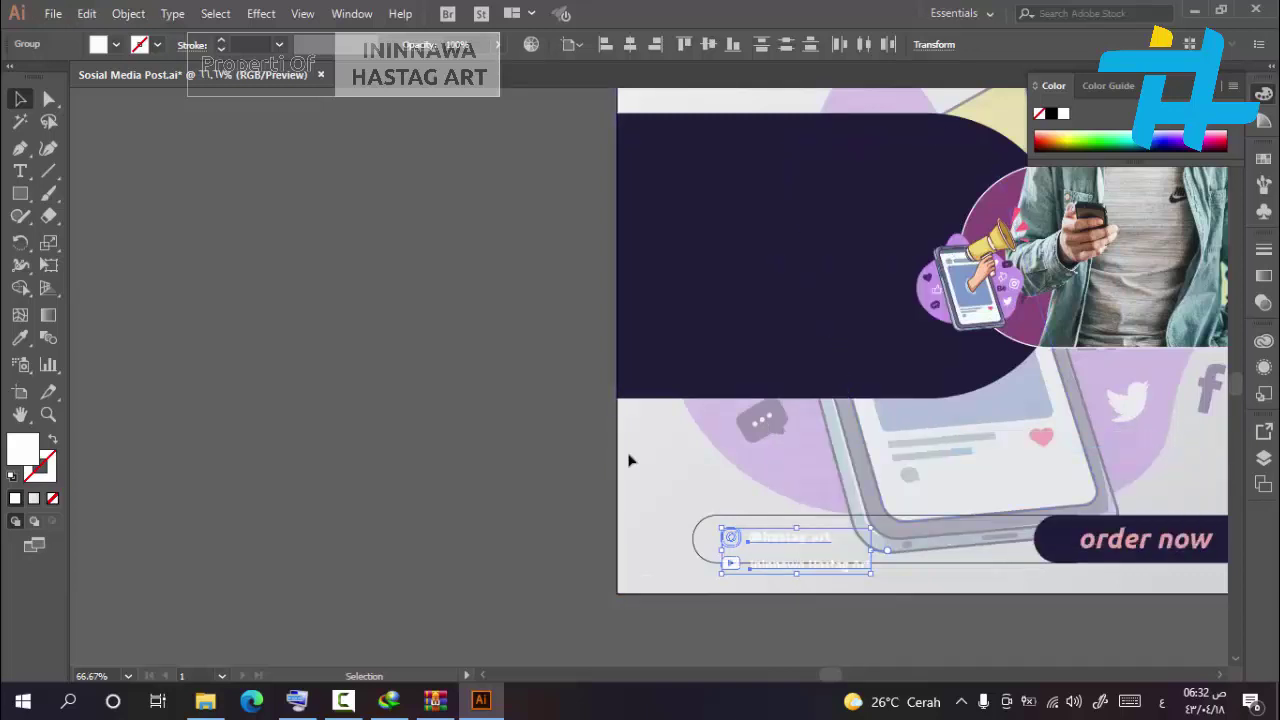
scroll(629, 460, up, 2)
key(i)
click(629, 460)
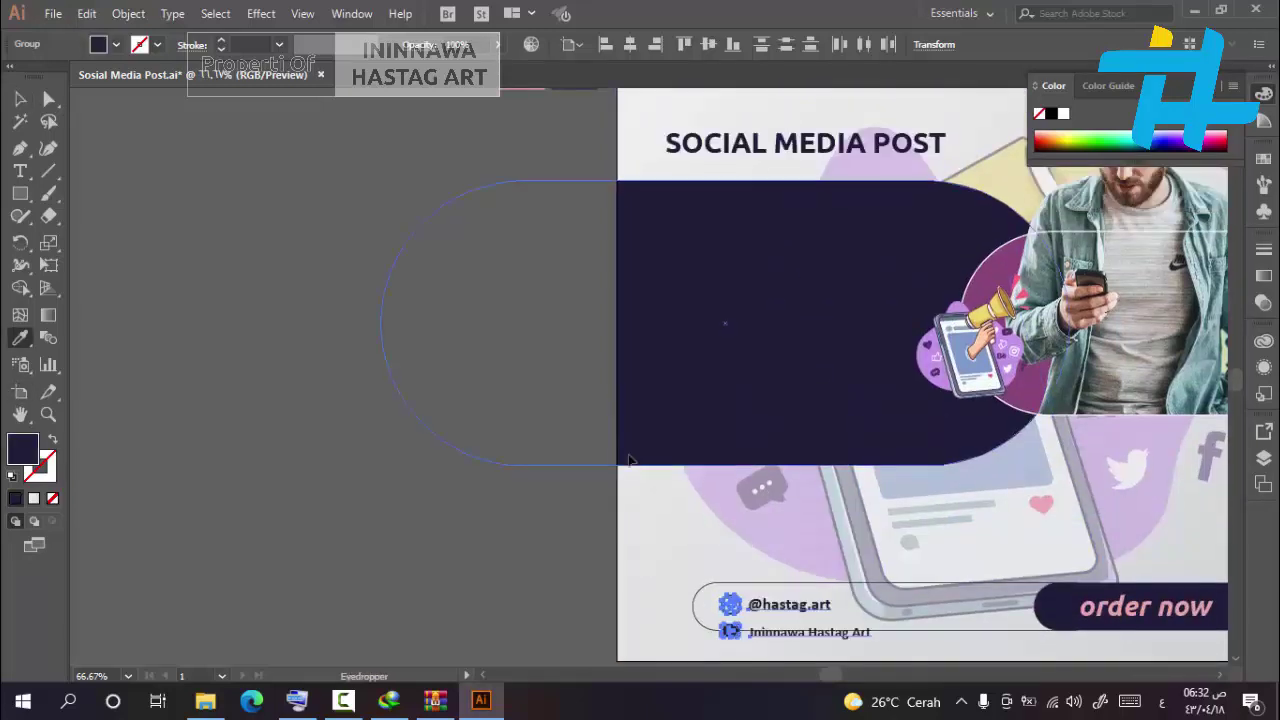
key(v)
scroll(629, 460, down, 2)
click(790, 605)
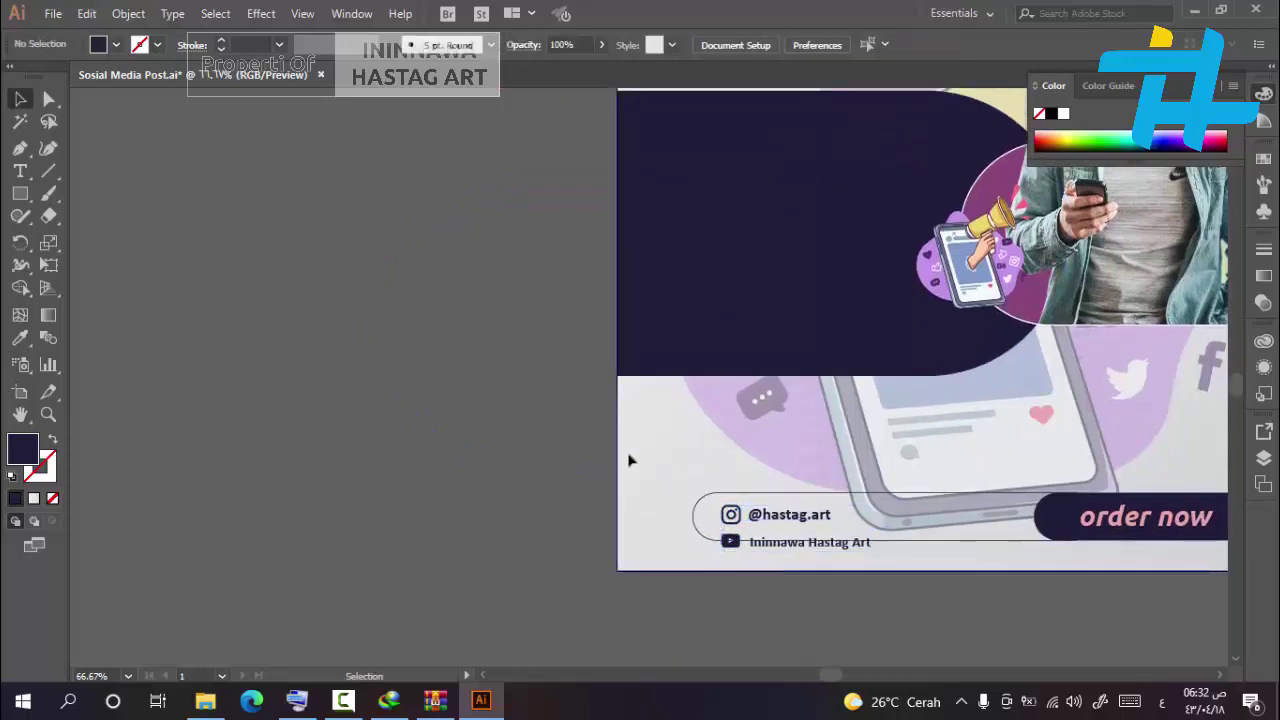
Move the YouTube icon and channel name beside the Instagram handle inside the outlined pill
drag(808, 542, 933, 517)
click(920, 605)
scroll(629, 460, down, 2)
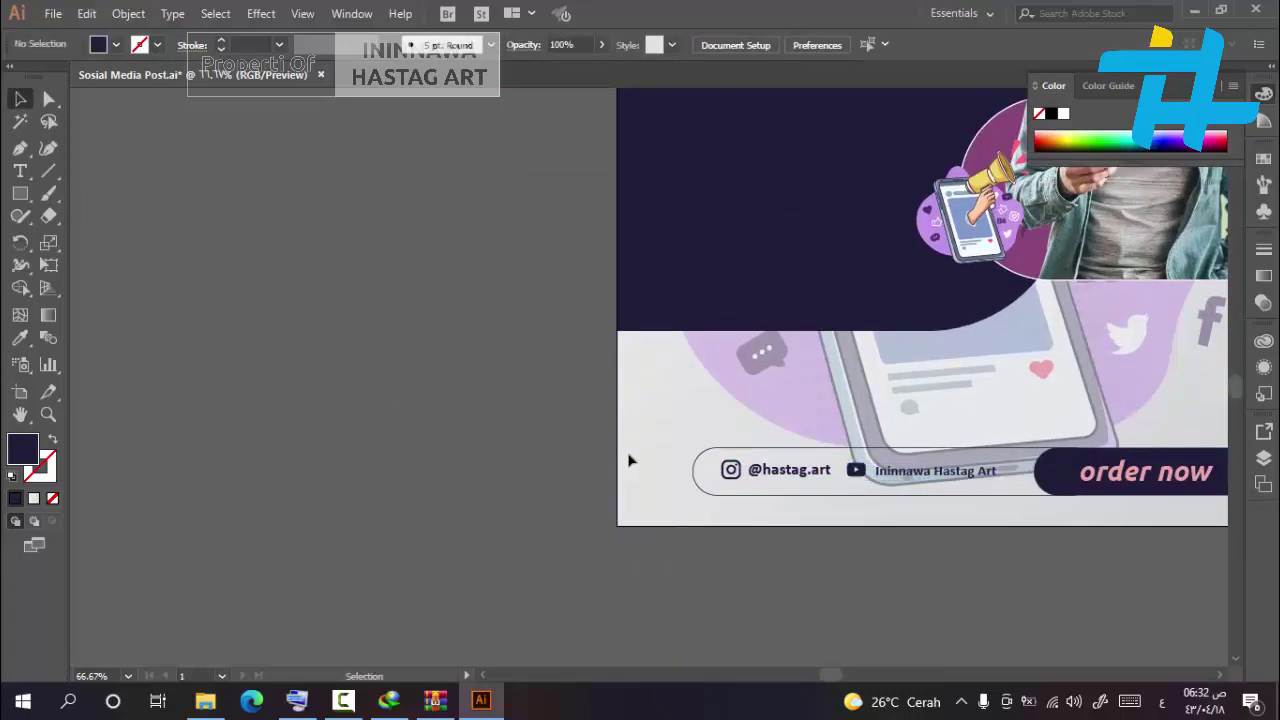
scroll(629, 460, up, 3)
scroll(629, 460, down, 1)
scroll(628, 460, up, 1)
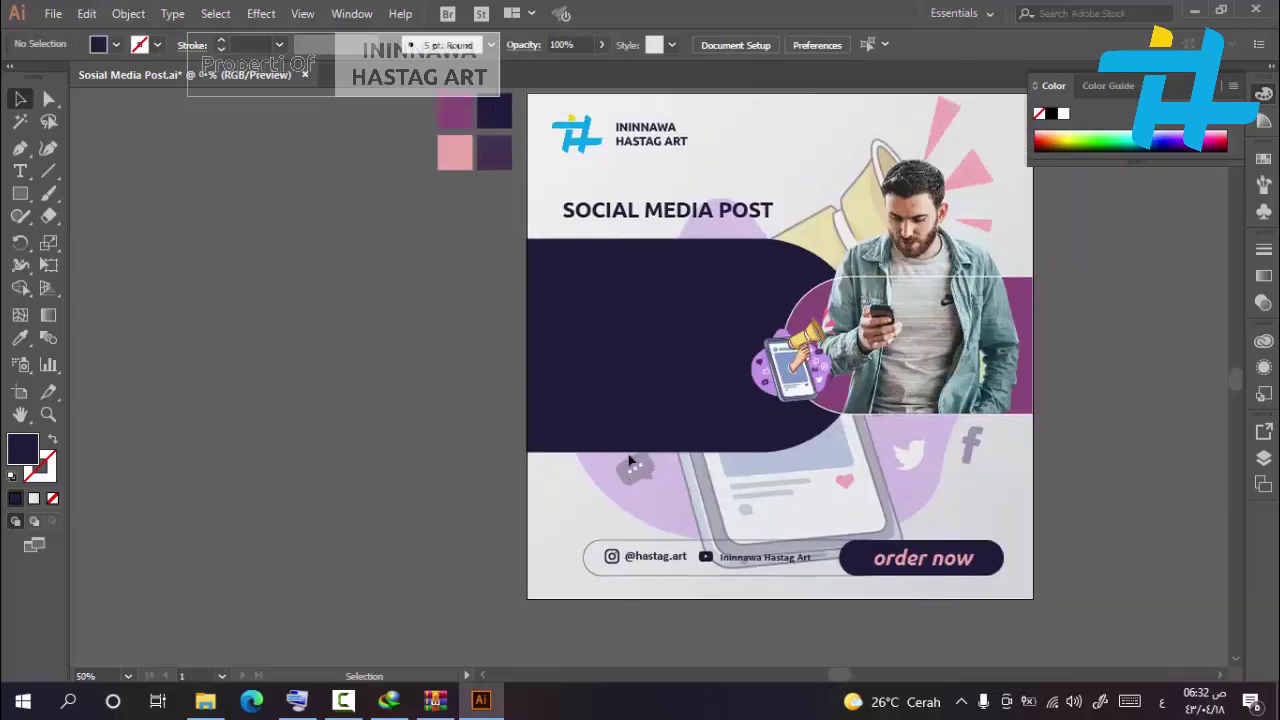
Set the stroke weight of the outlined pill around the social handles to 2 pt
scroll(628, 460, up, 1)
scroll(629, 460, up, 1)
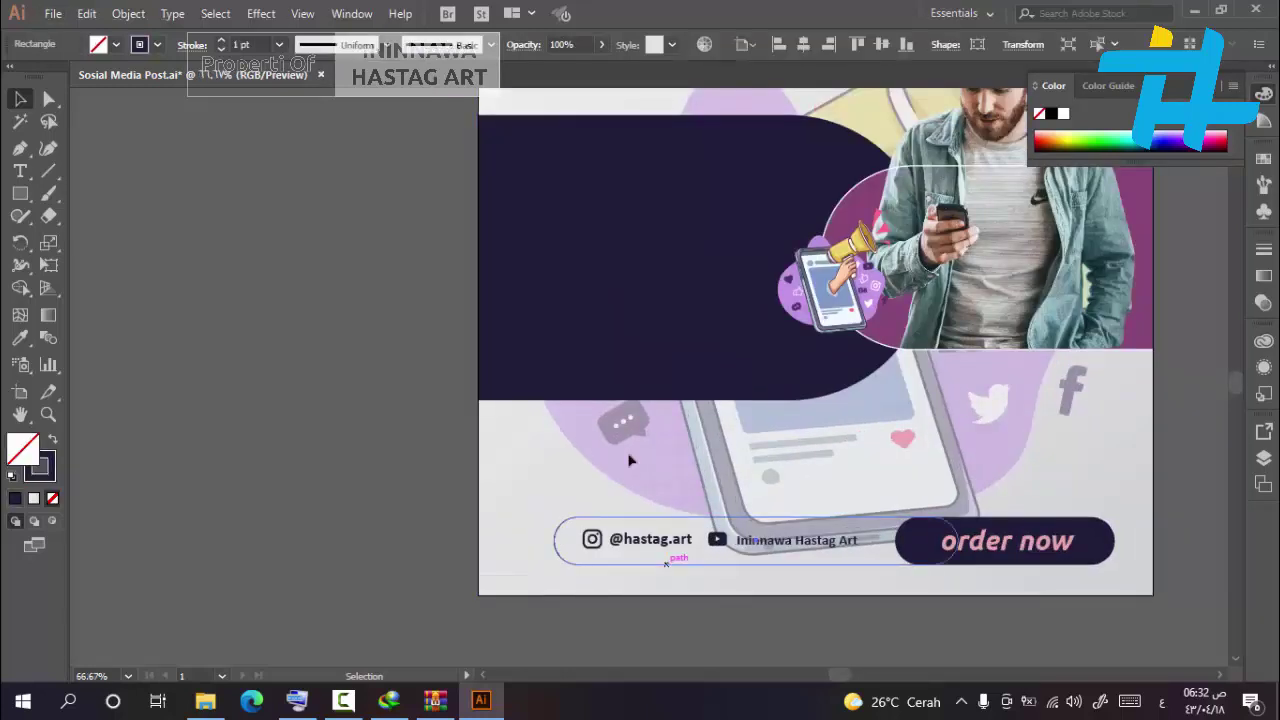
click(279, 45)
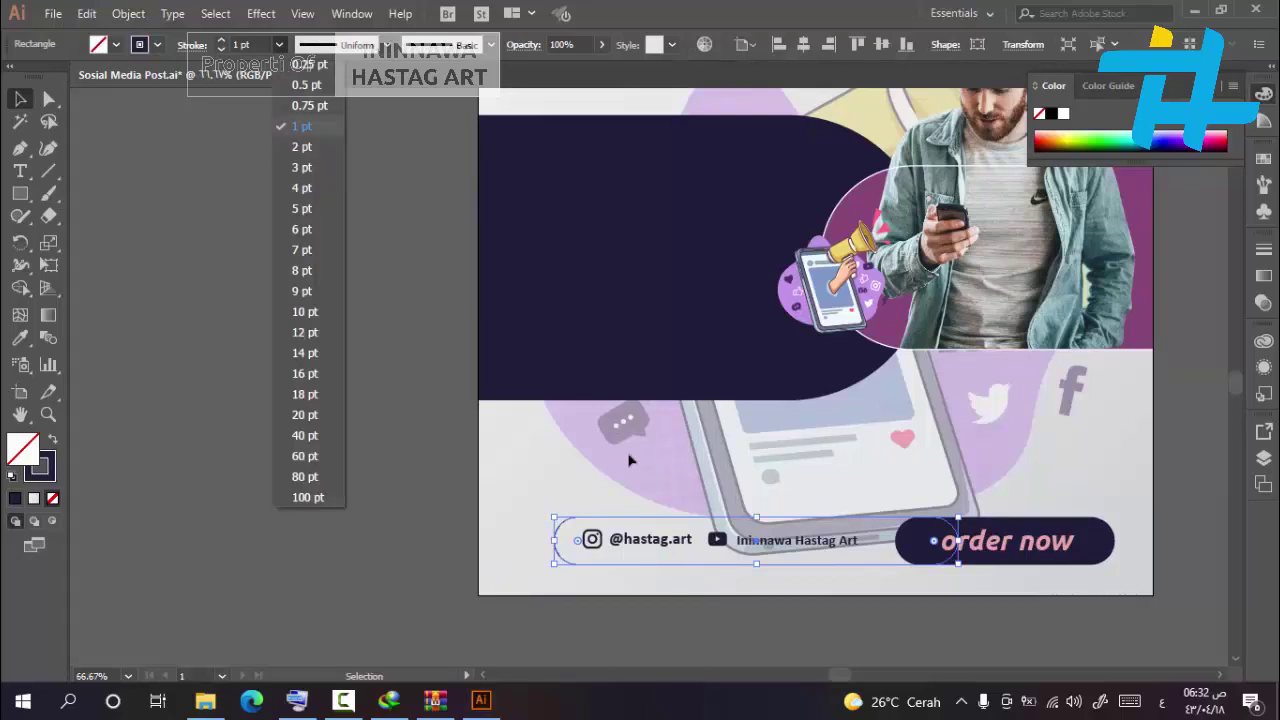
click(306, 146)
click(629, 460)
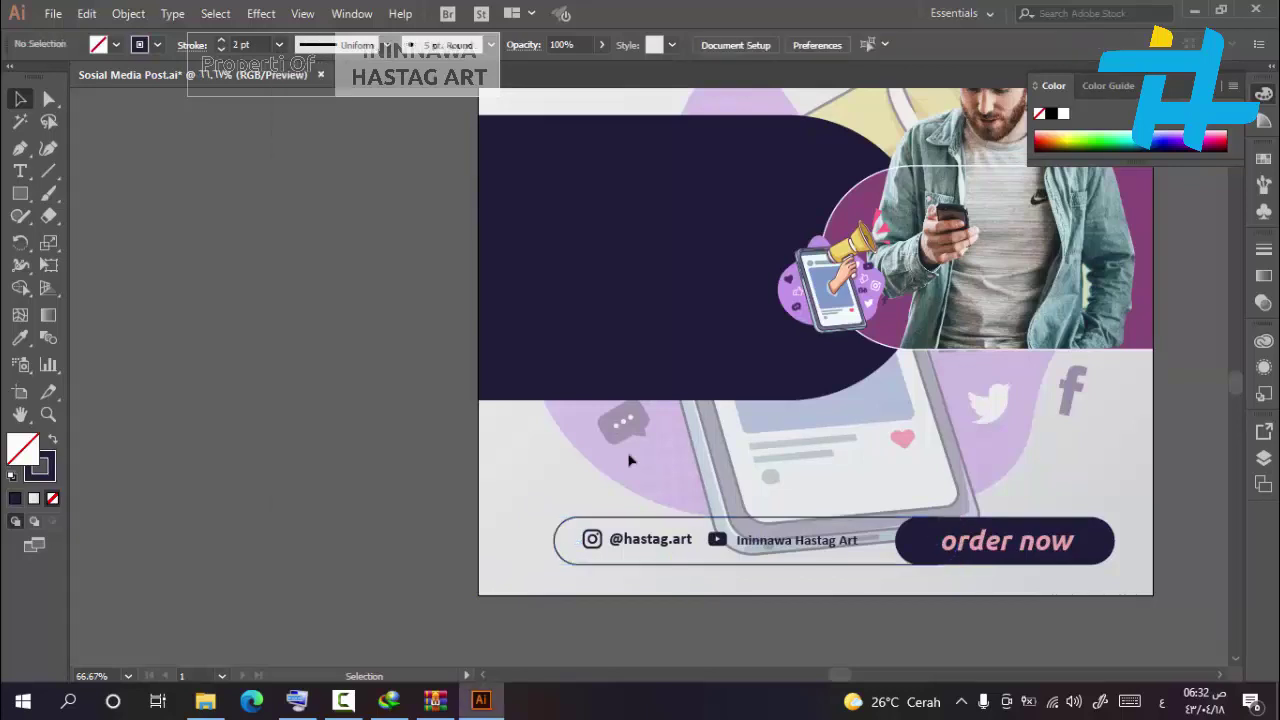
Lock the 1080 × 1080 px clip group holding the background and main artwork
click(629, 460)
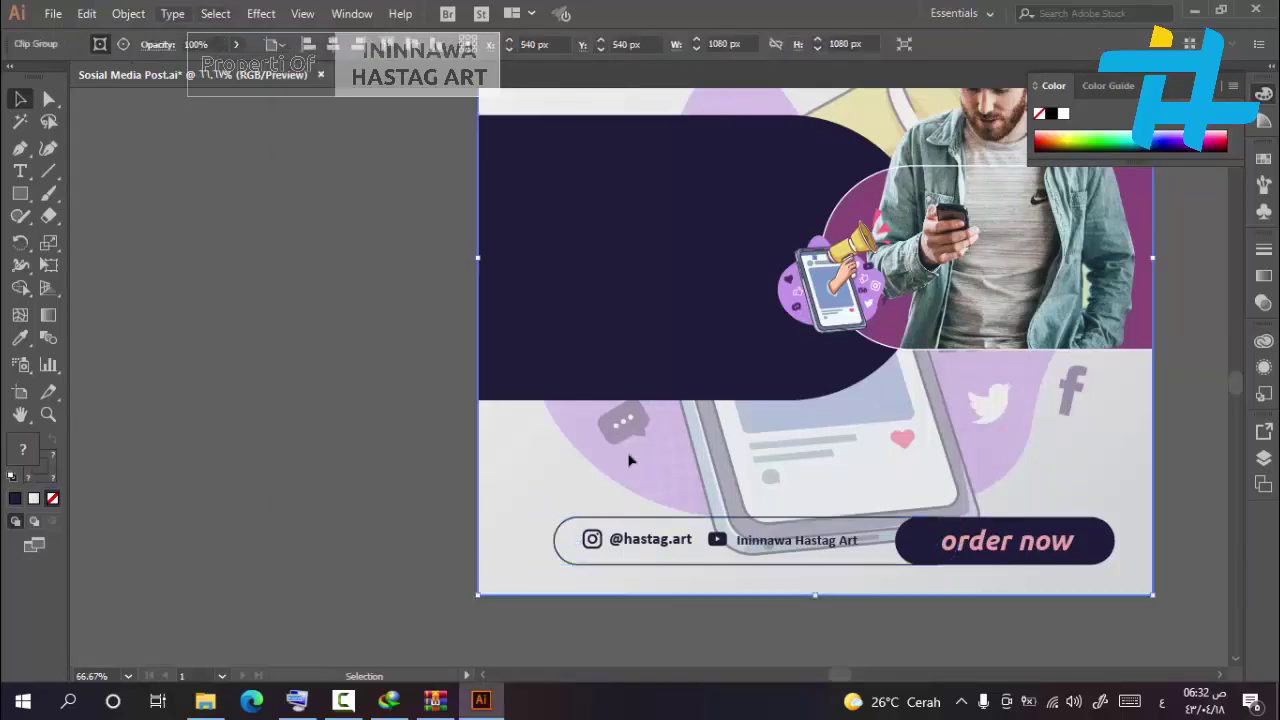
click(128, 13)
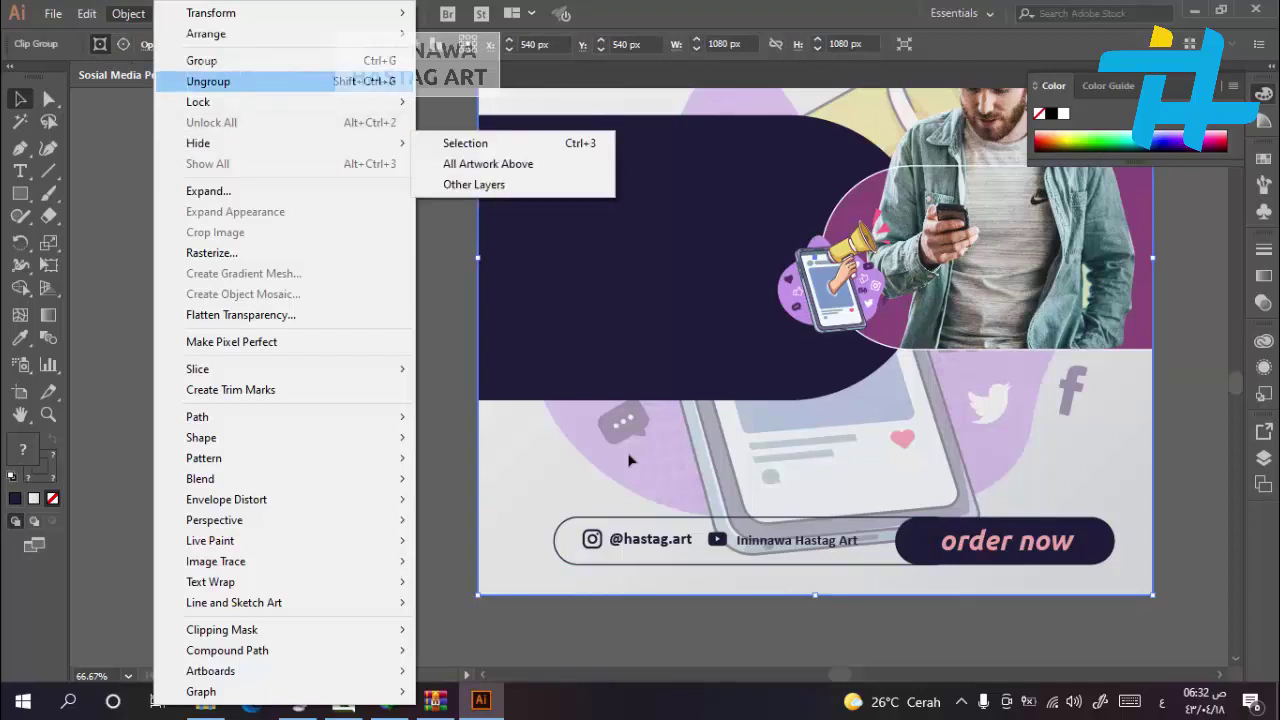
mouse_move(198, 101)
click(465, 101)
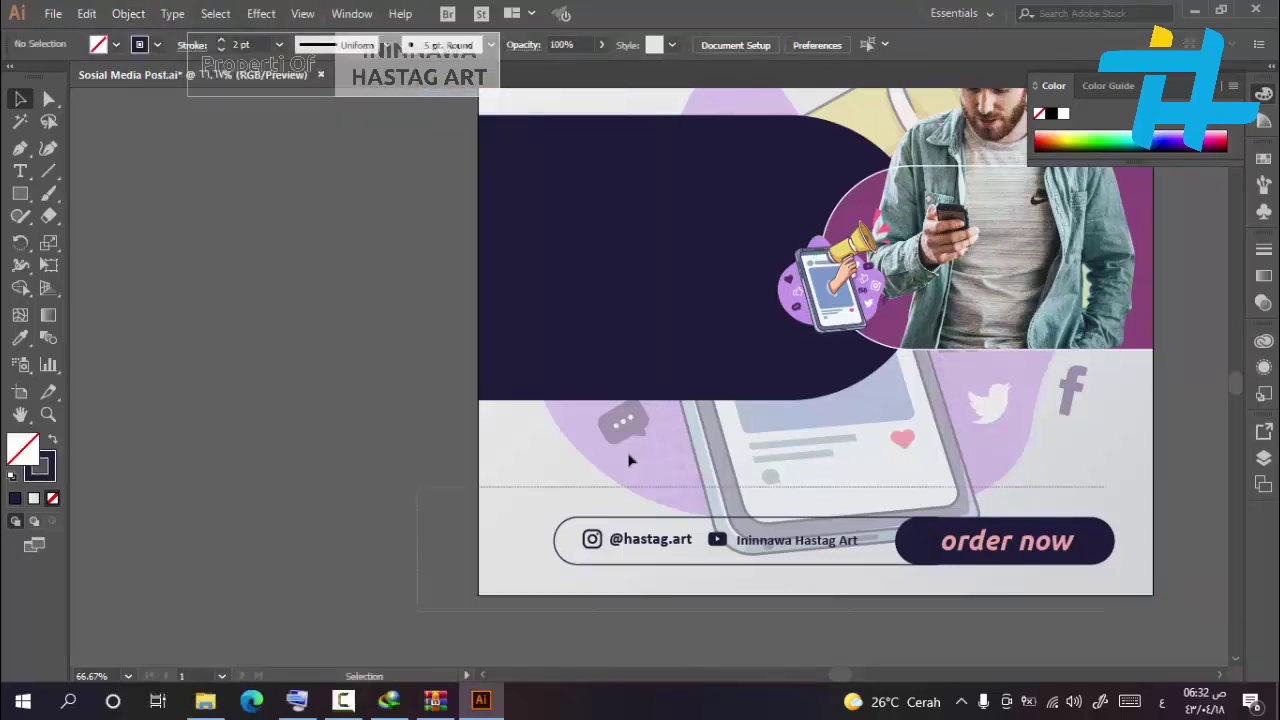
Group the footer pills, social handles and order-now text, and centre the group horizontally on the artboard
key(ctrl+a)
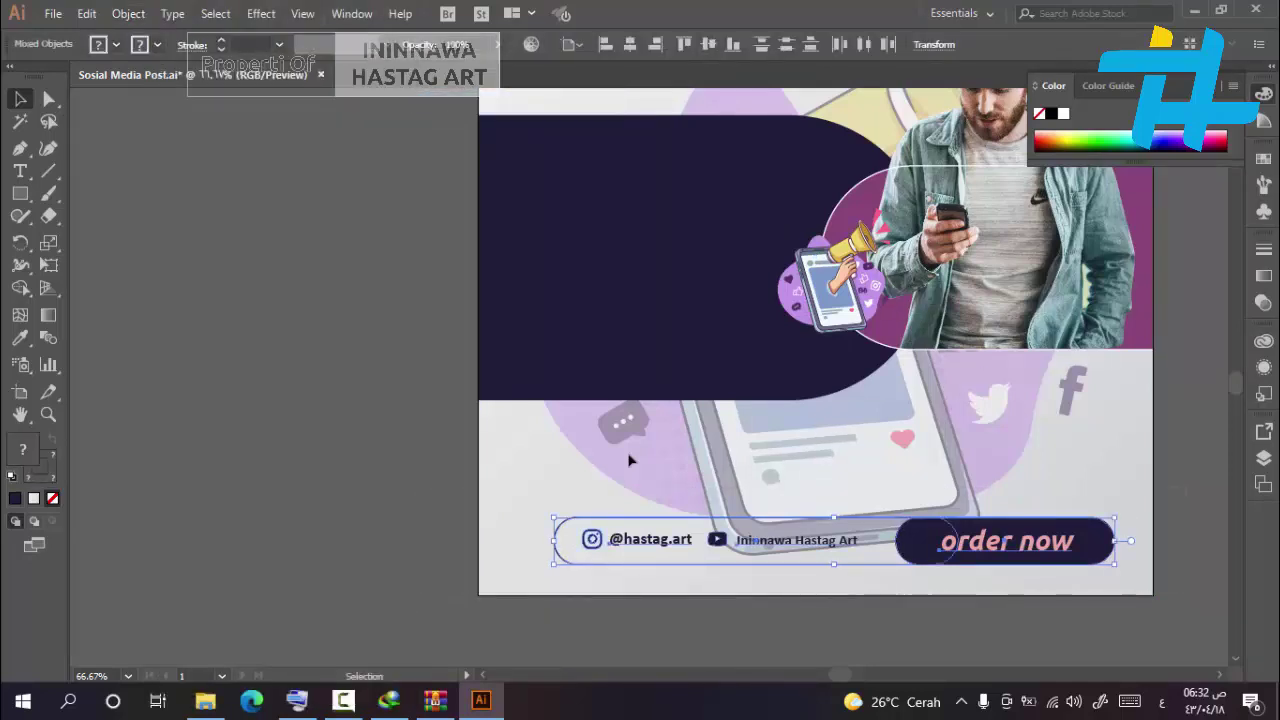
right_click(978, 556)
click(1030, 391)
click(631, 44)
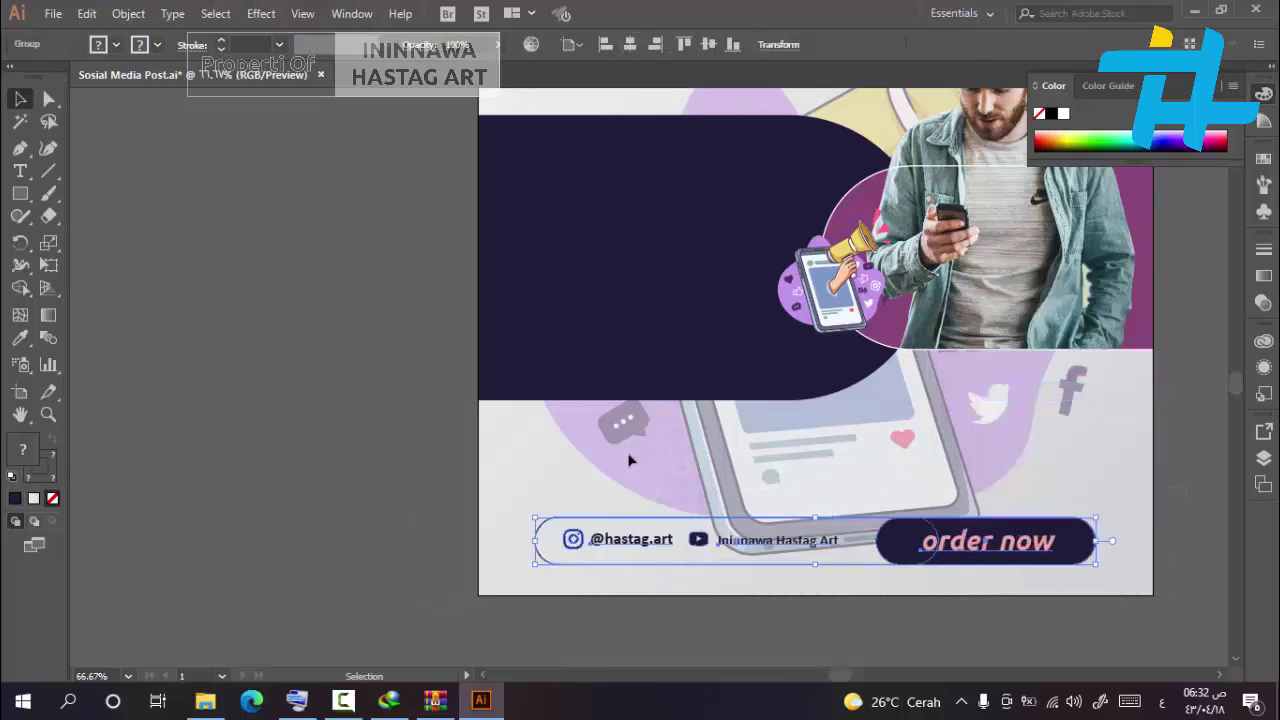
Deselect the footer group and unlock all locked objects
click(629, 459)
click(128, 14)
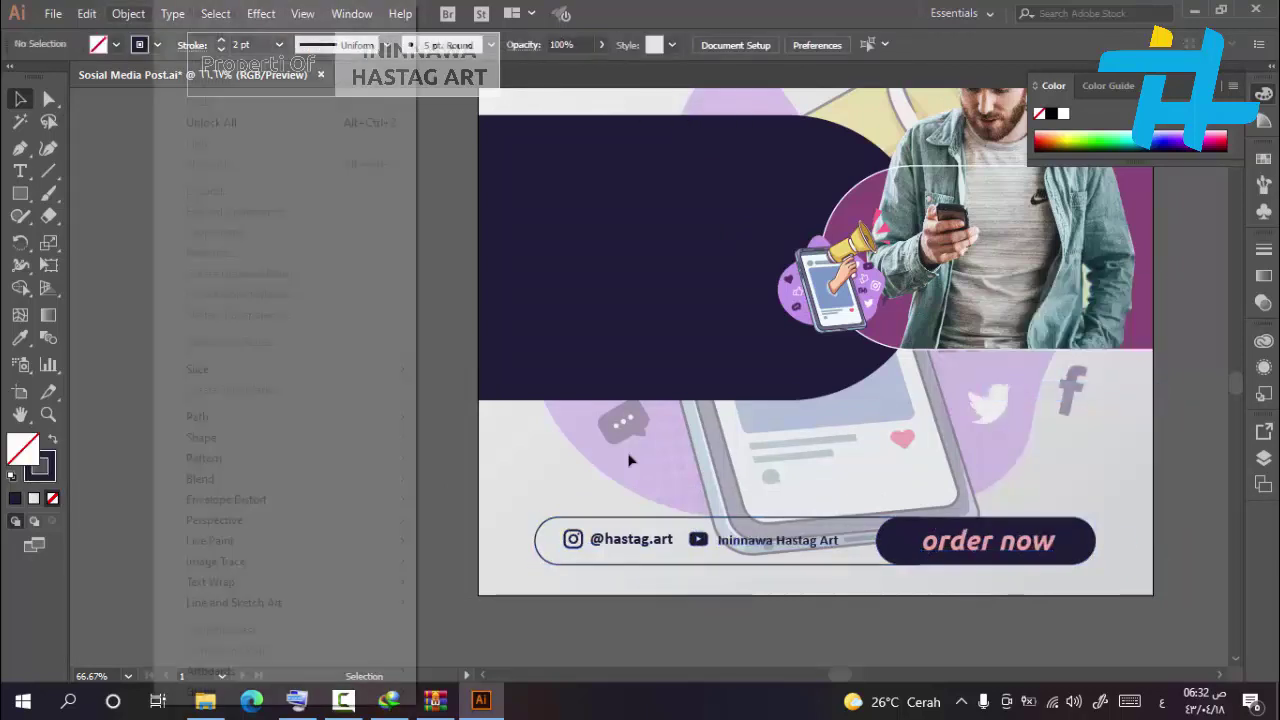
click(214, 122)
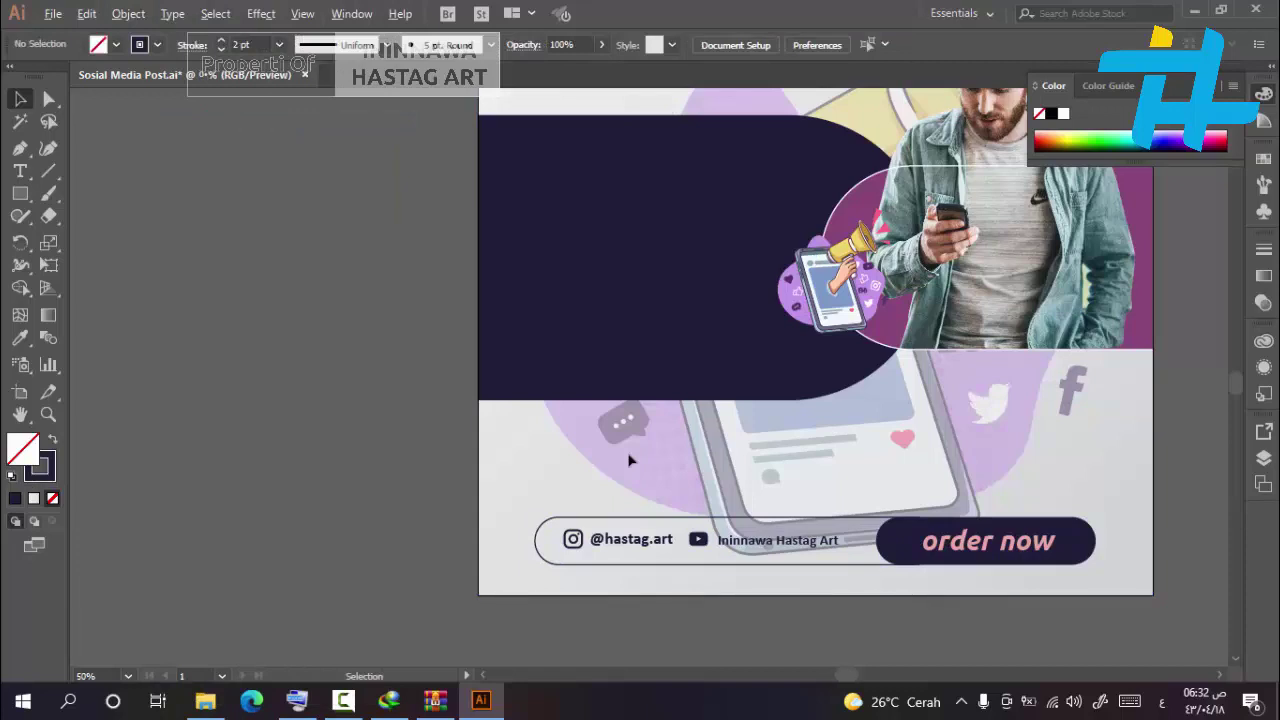
Move both Lorem ipsum text blocks from outside the artboard onto the large navy pill and bring them to the front
key(ctrl+minus)
key(ctrl+minus)
key(ctrl+minus)
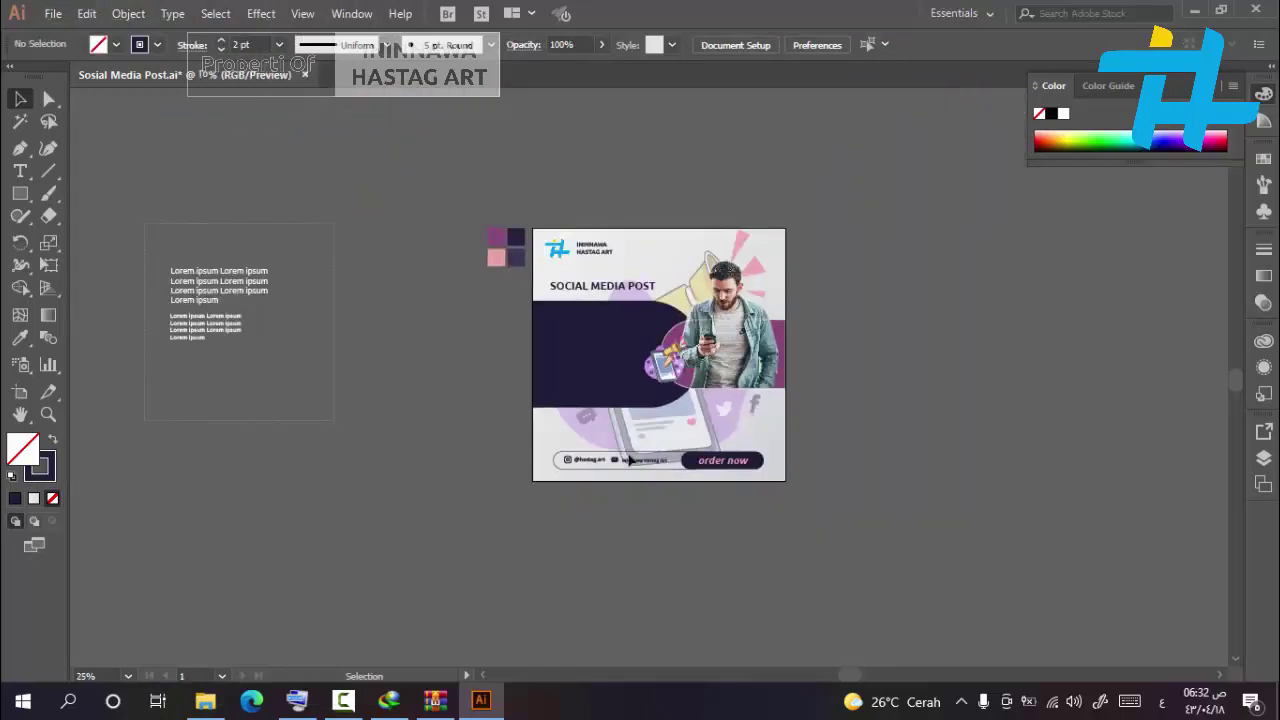
drag(334, 223, 144, 420)
drag(236, 316, 615, 367)
right_click(588, 384)
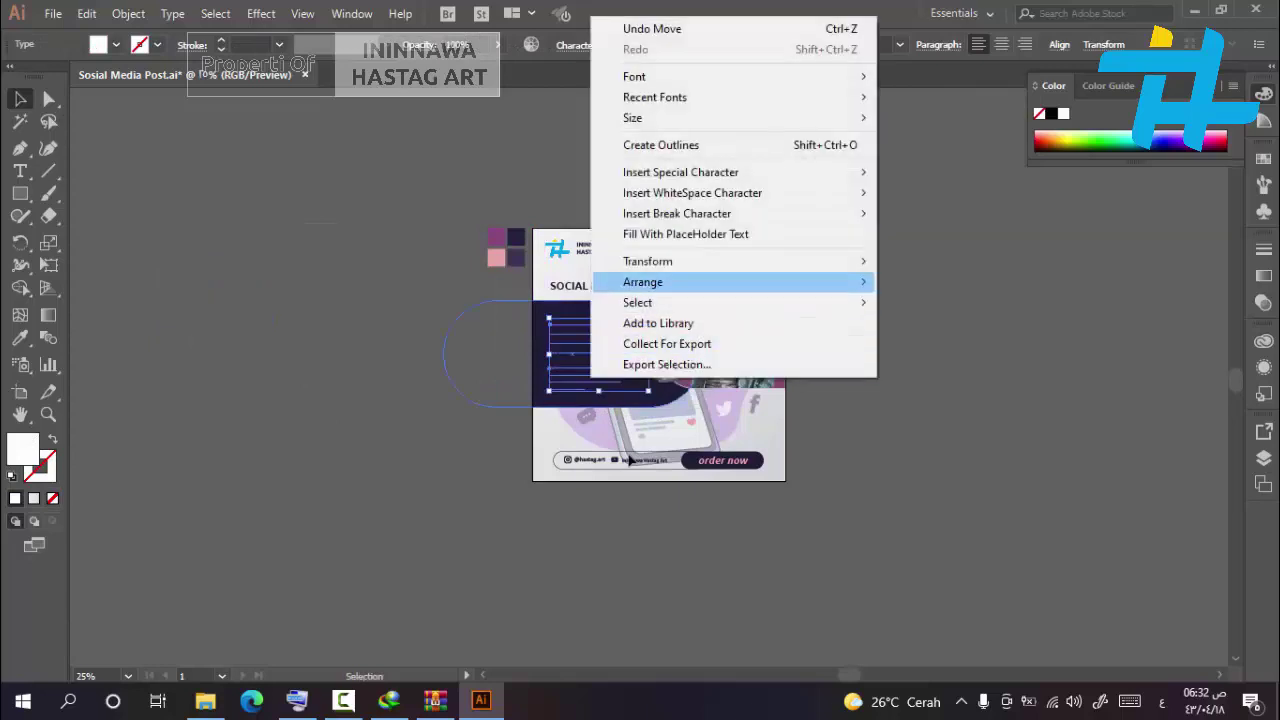
mouse_move(650, 278)
click(938, 281)
Fill both Lorem ipsum text blocks with the pink palette colour
key(ctrl+plus)
key(ctrl+plus)
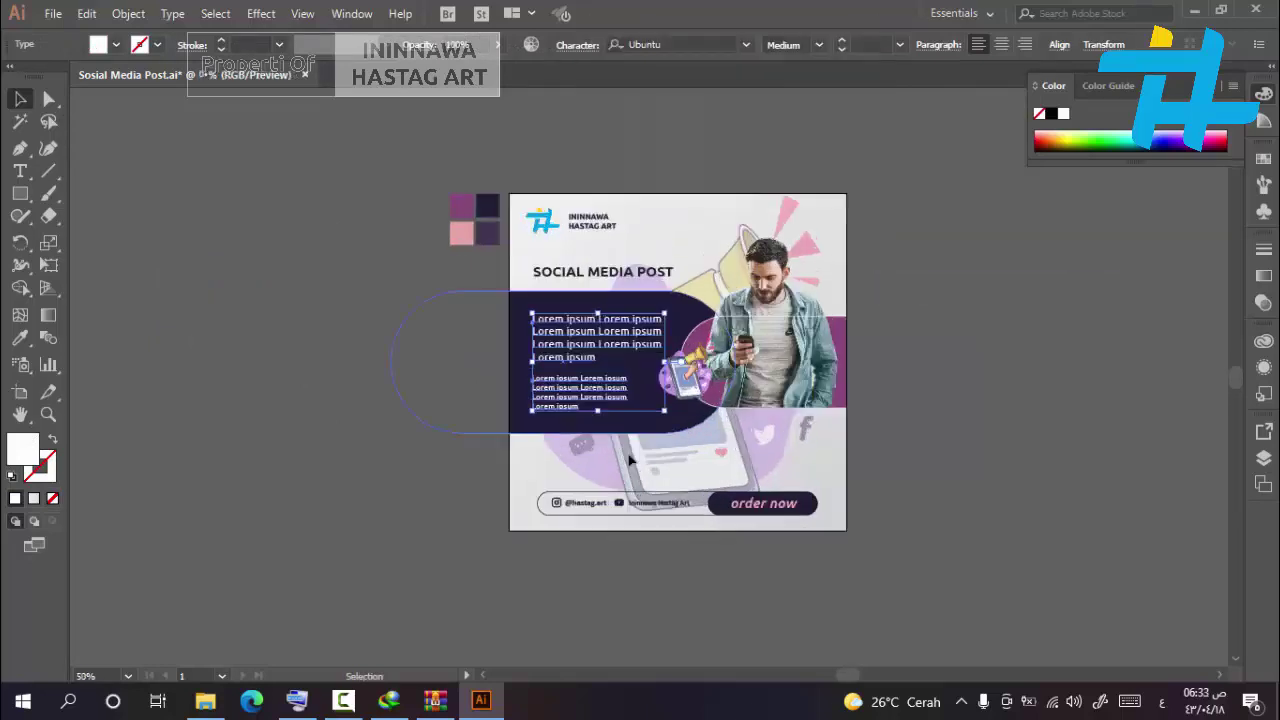
key(i)
click(355, 183)
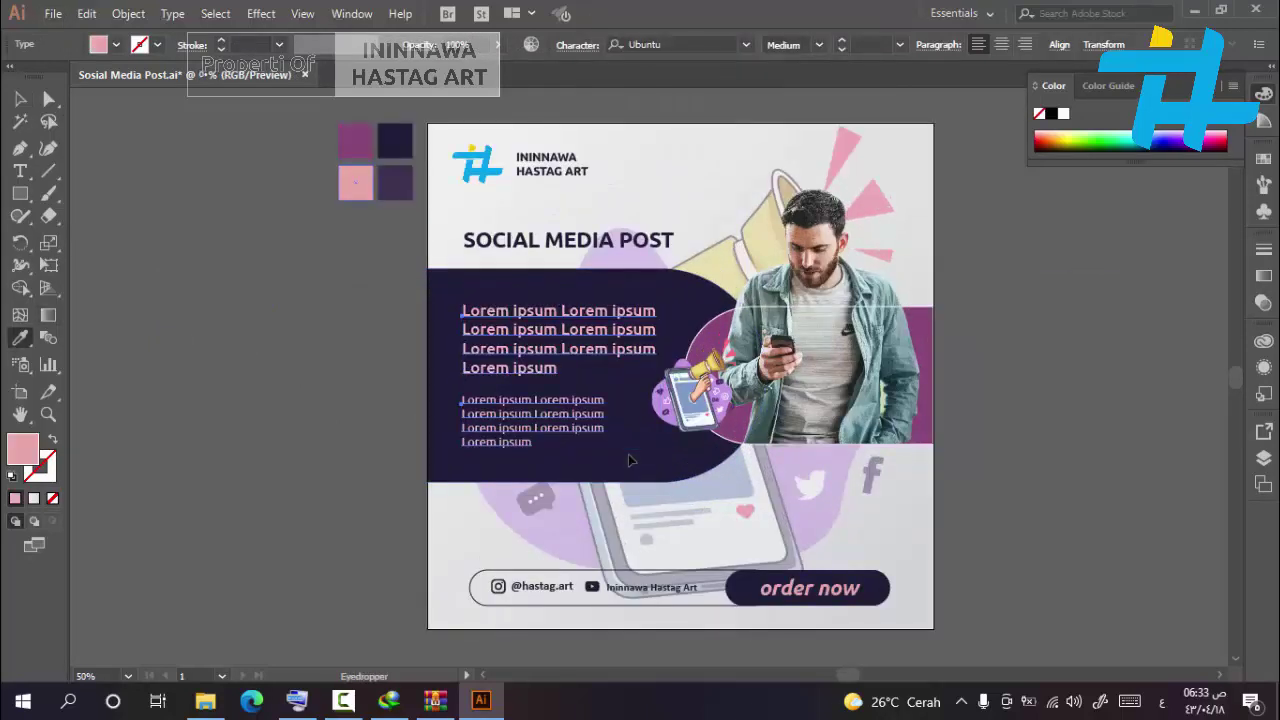
click(629, 460)
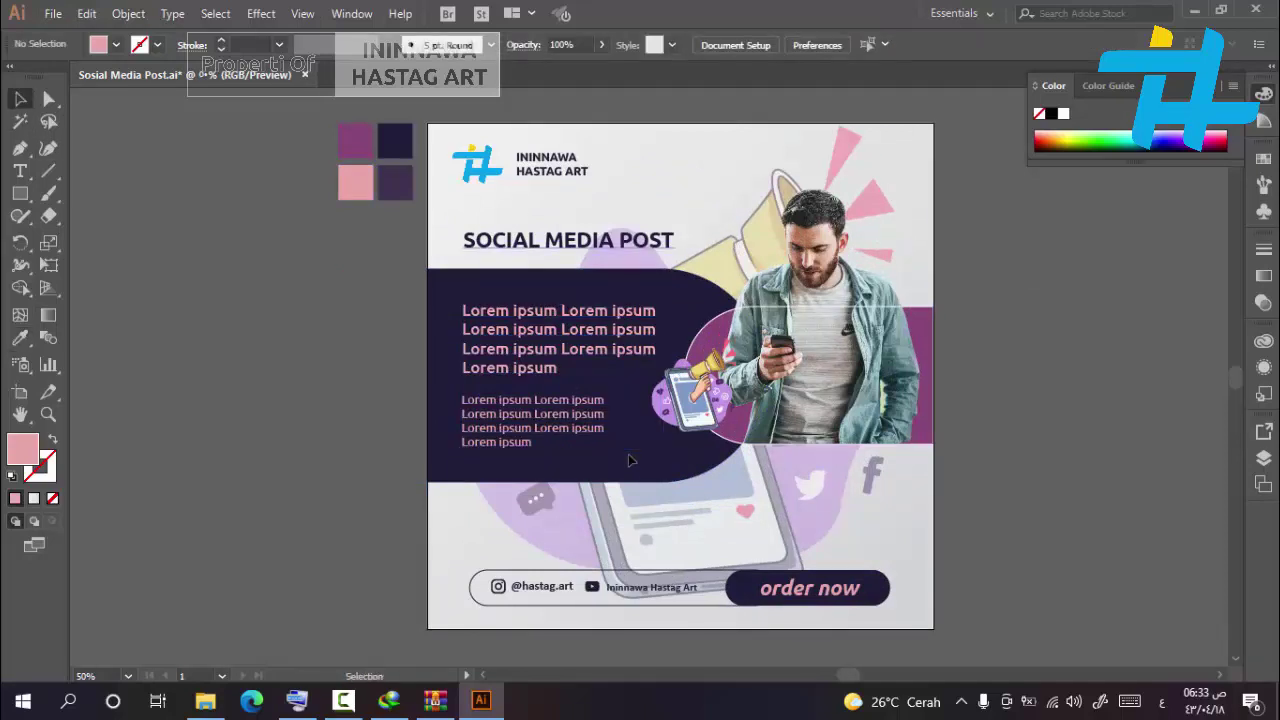
Duplicate the SOCIAL MEDIA POST headline below the large navy pill and replace the copy's text with "make your style"
click(568, 241)
drag(600, 239, 600, 521)
key(ctrl+a)
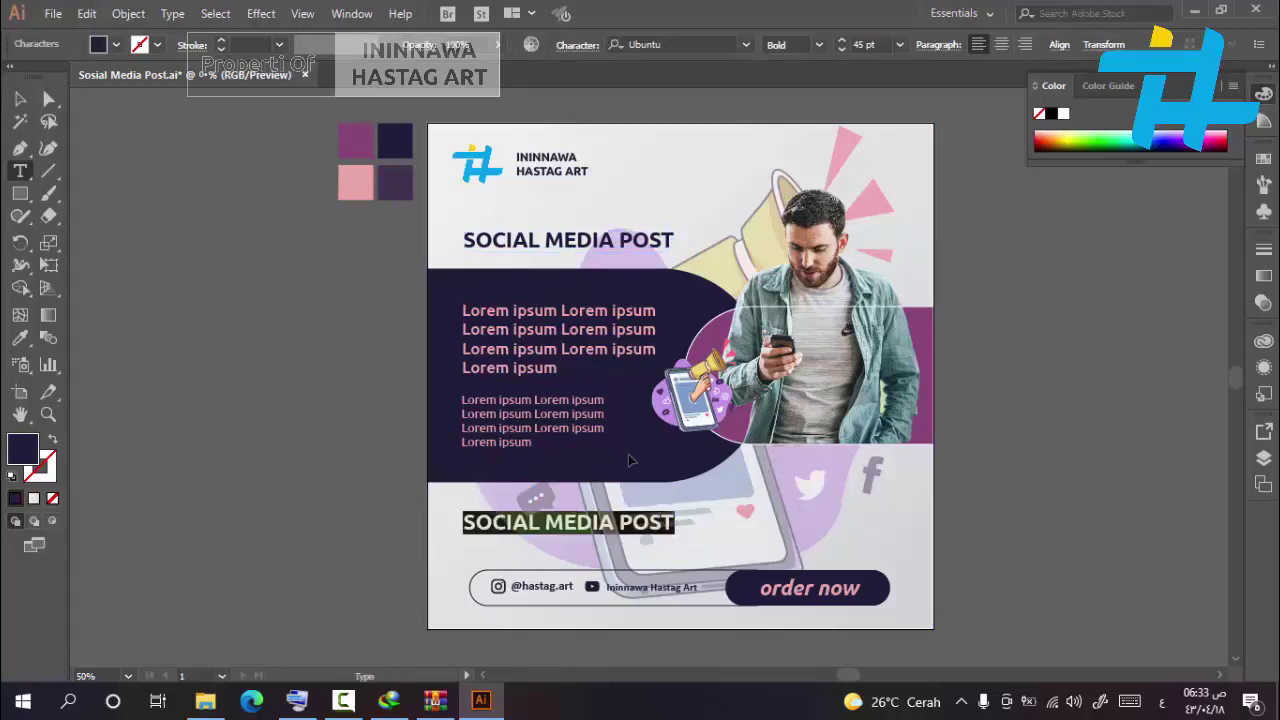
key(BackSpace)
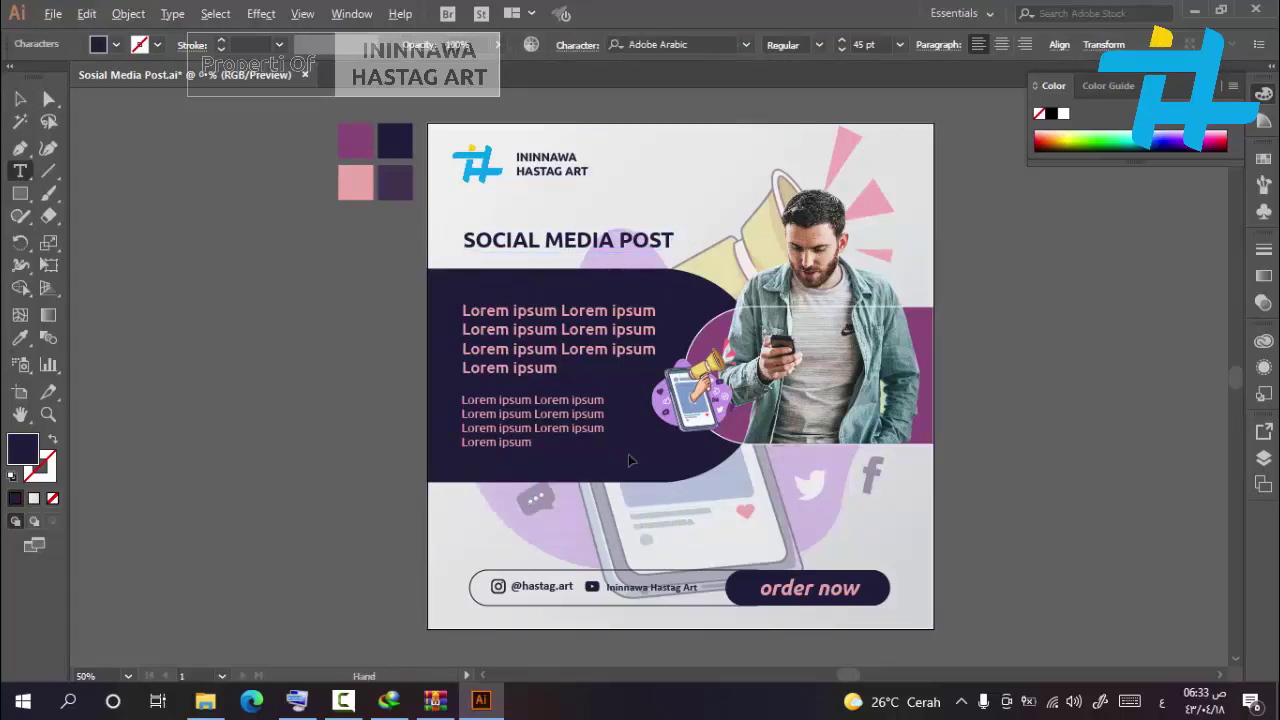
text(make your style)
key(Escape)
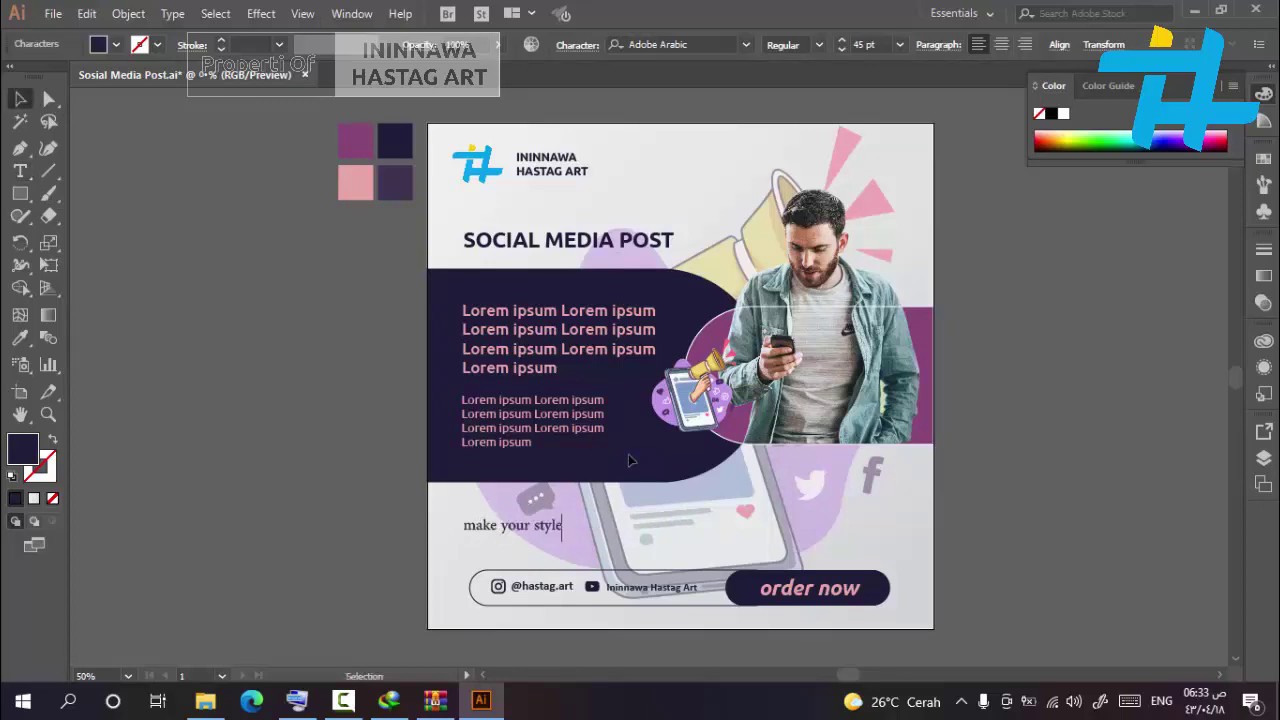
Set the tagline's font to Ubuntu Medium Italic and move it above the order-now button
click(746, 45)
scroll(628, 456, up, 10)
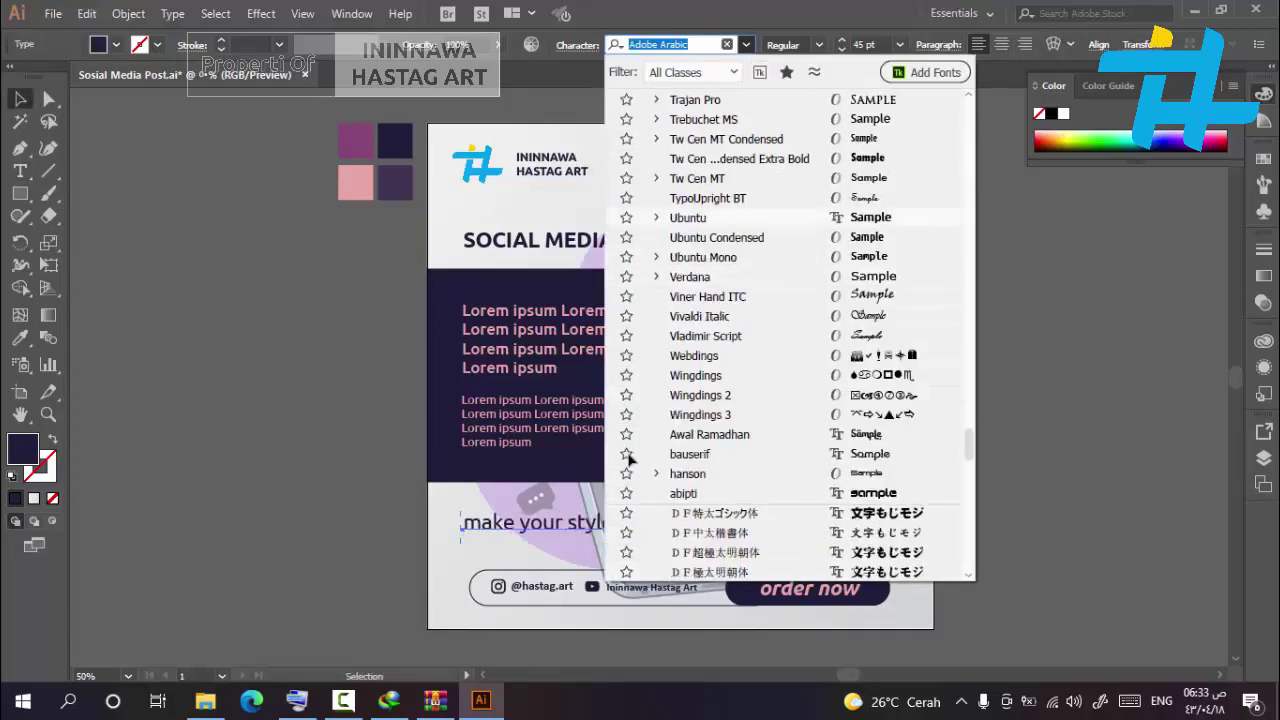
click(656, 218)
key(Down)
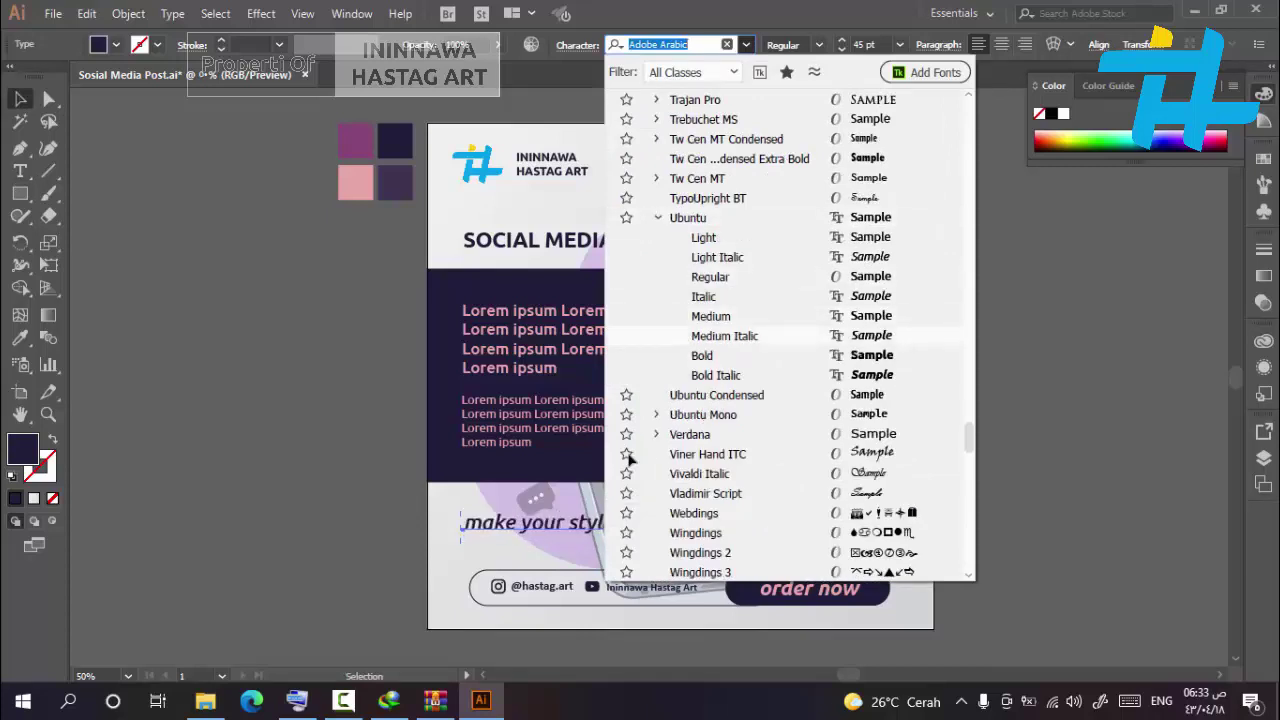
key(Return)
drag(540, 522, 772, 506)
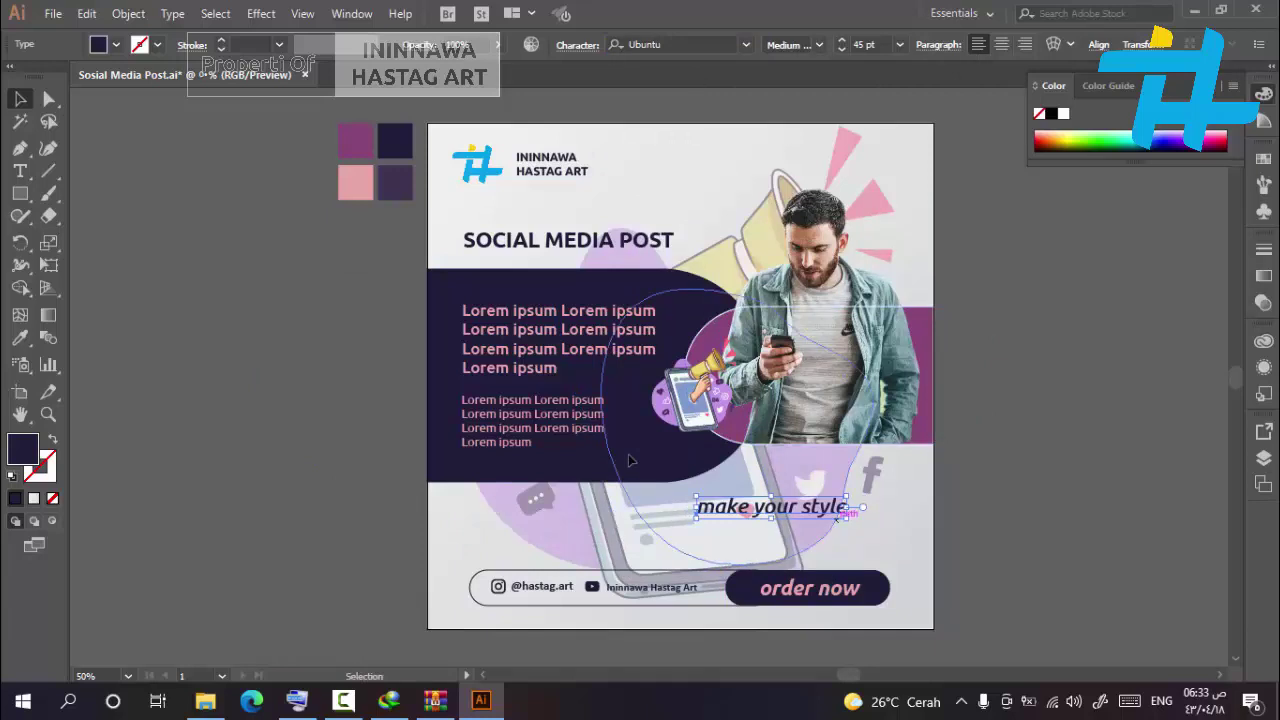
Break the tagline onto a second line after "make" and centre-align its two lines
key(t)
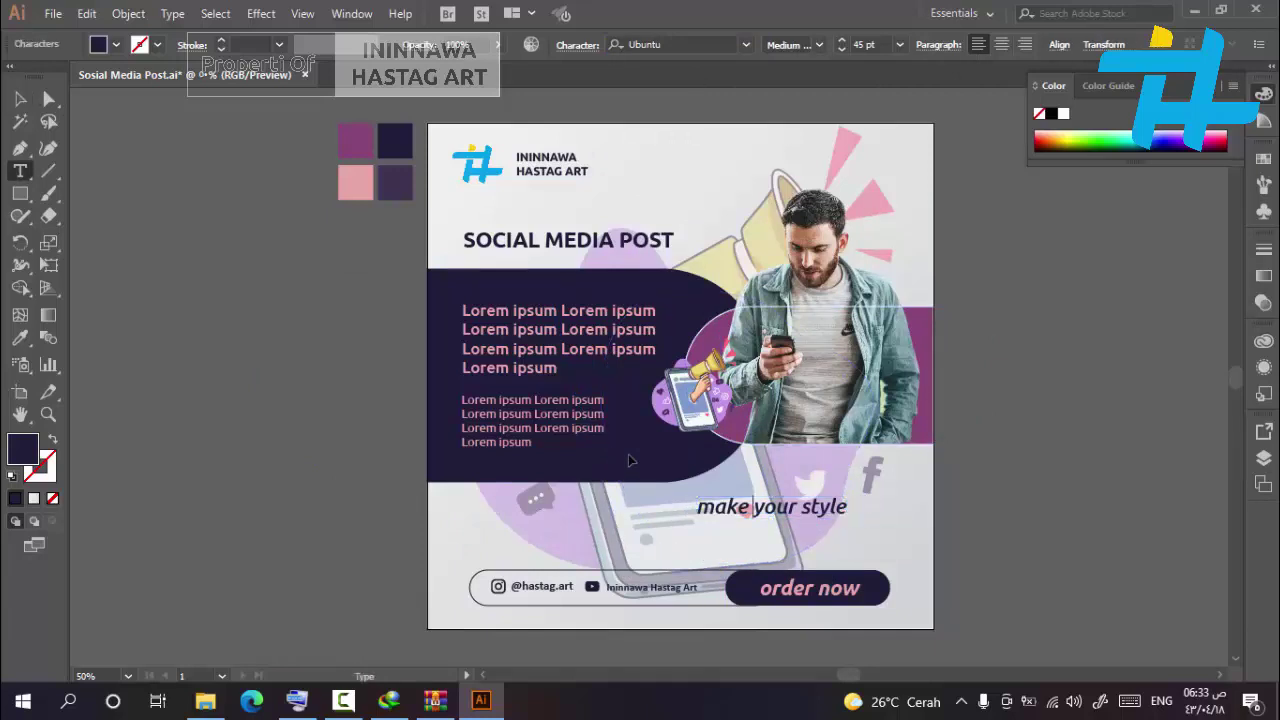
key(BackSpace)
key(Return)
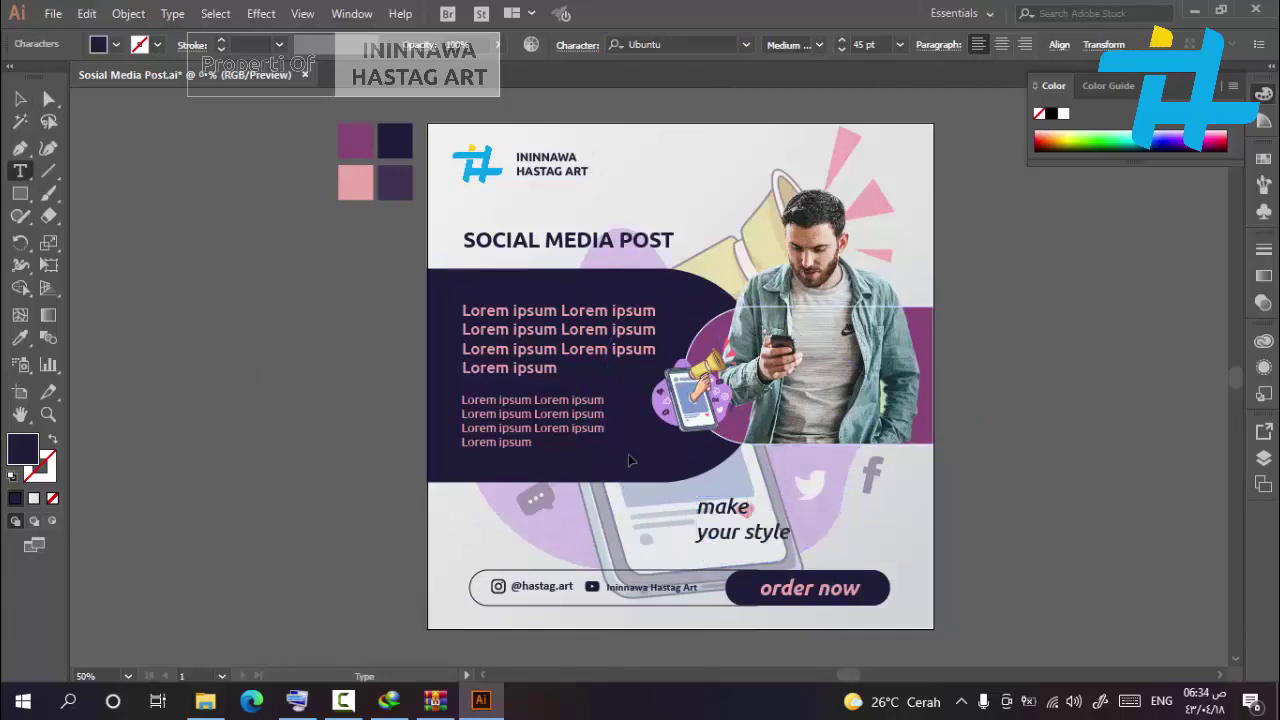
key(Escape)
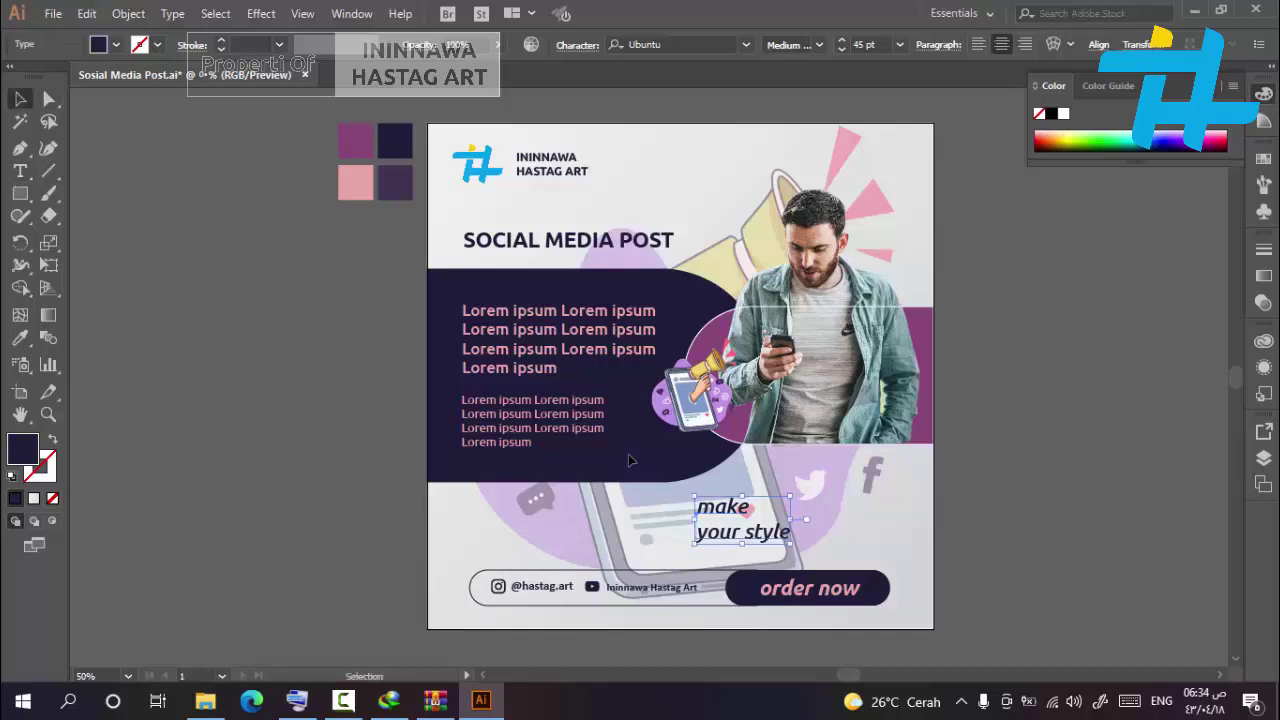
click(1001, 44)
Centre the tagline over the order-now button and set its font size to 75 pt after trying 54 pt
drag(729, 525, 844, 507)
scroll(883, 520, up, 1)
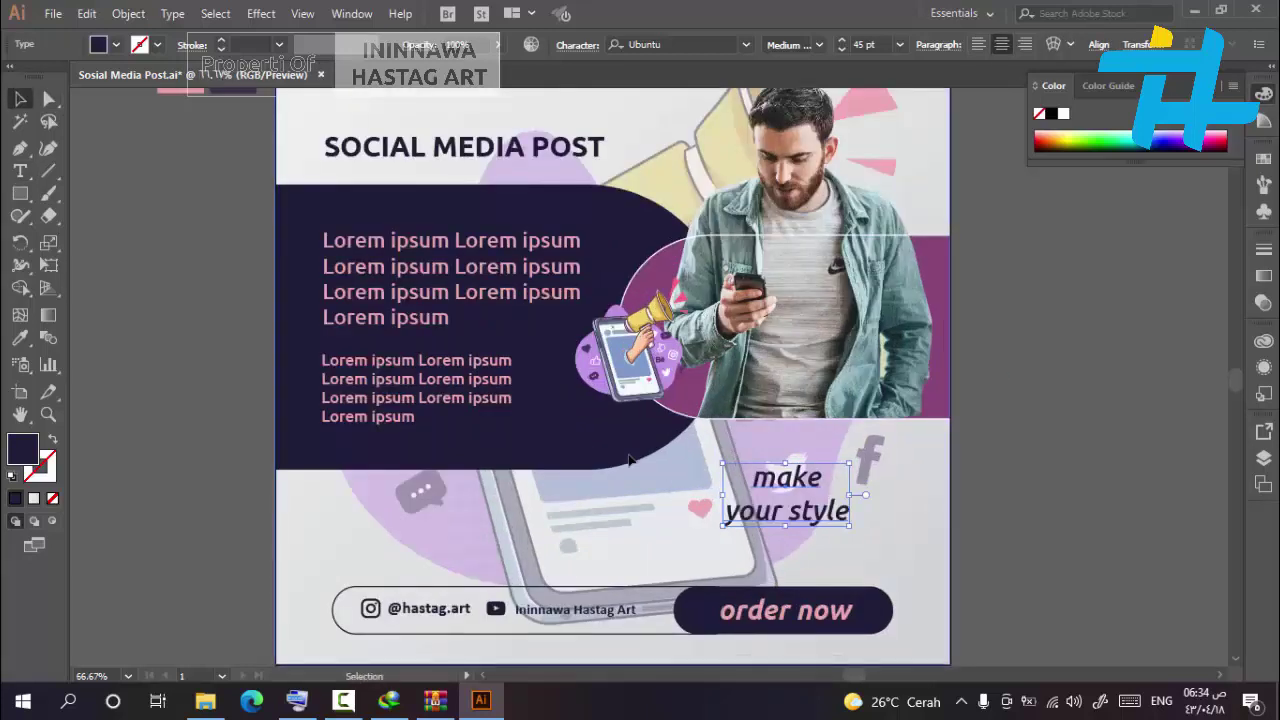
click(865, 44)
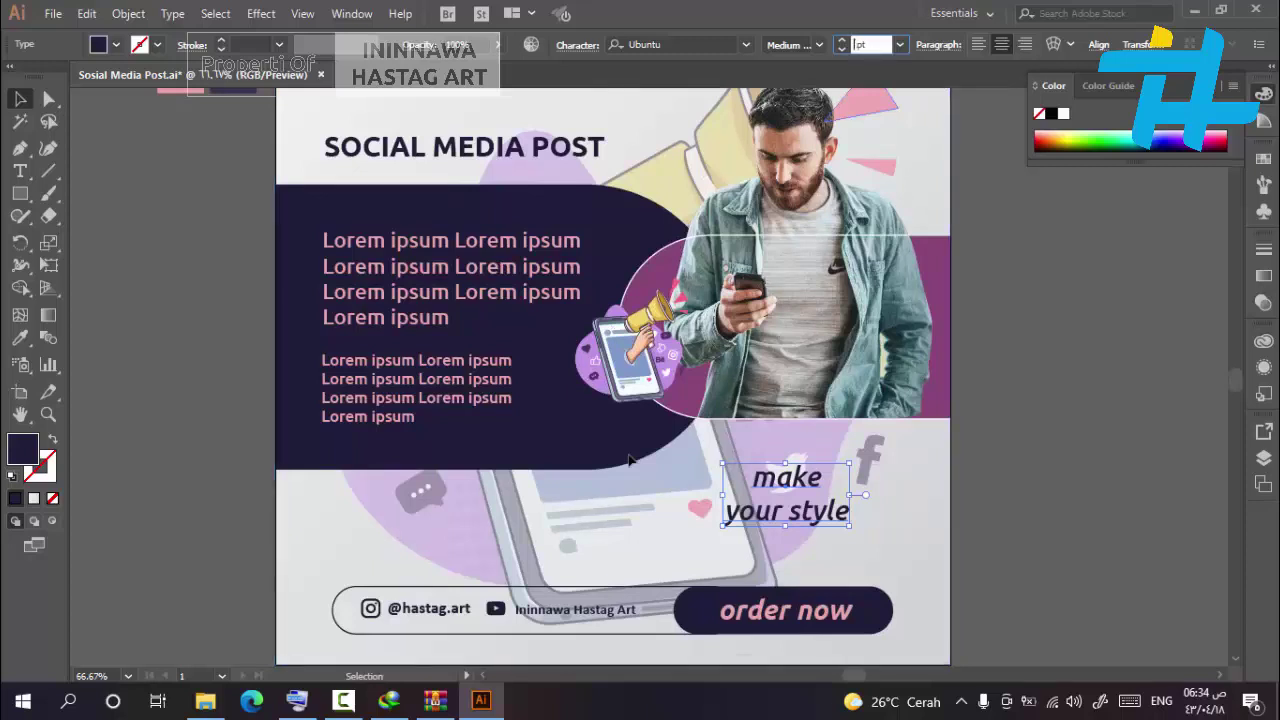
text(54)
key(Return)
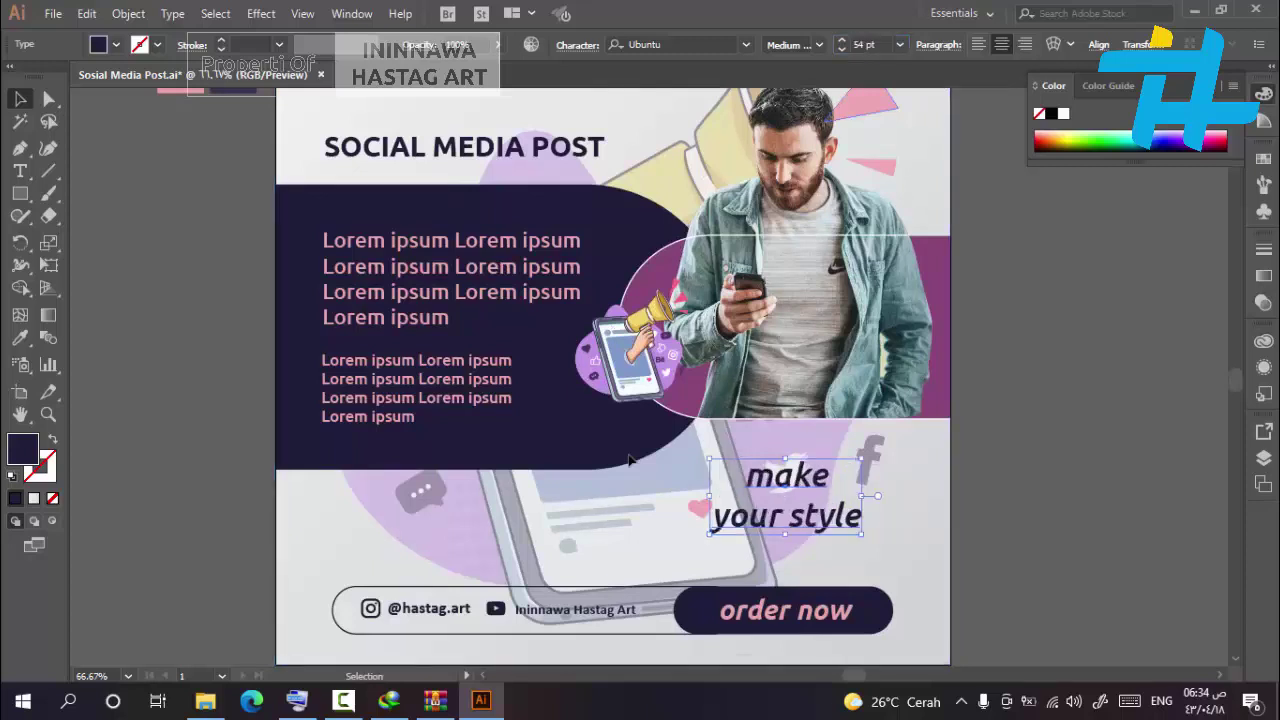
double_click(859, 44)
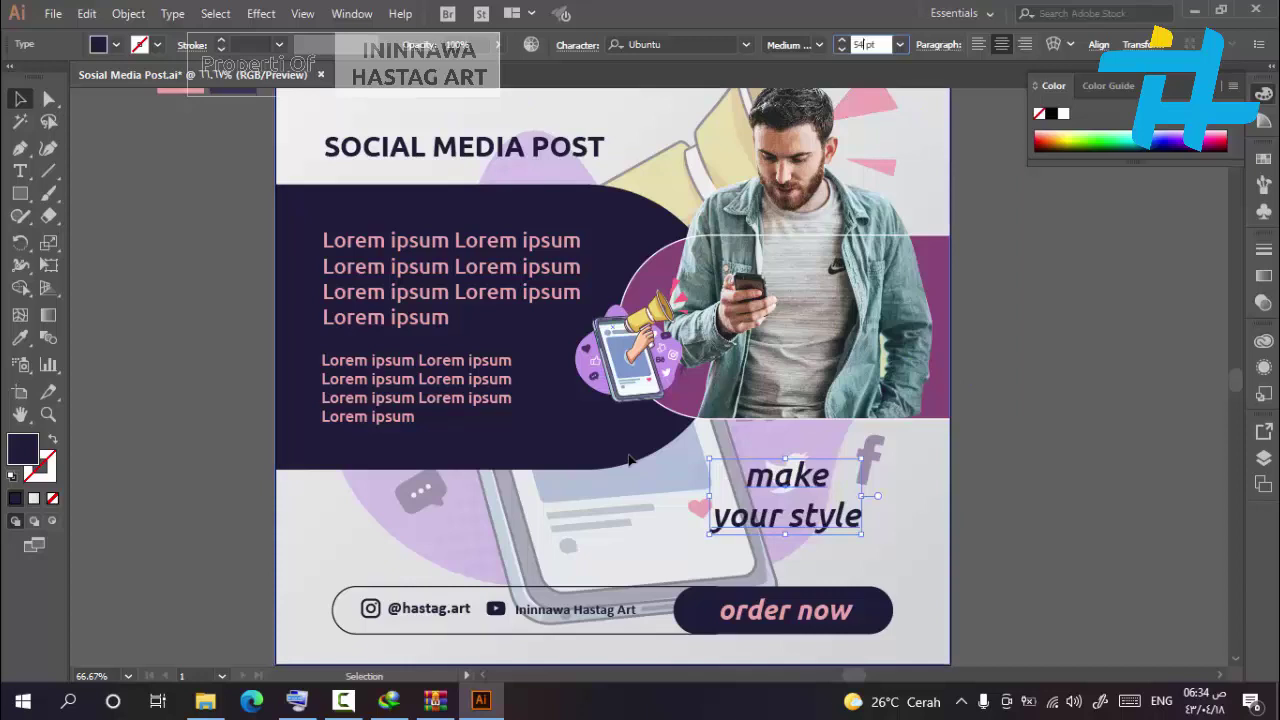
text(75)
key(Return)
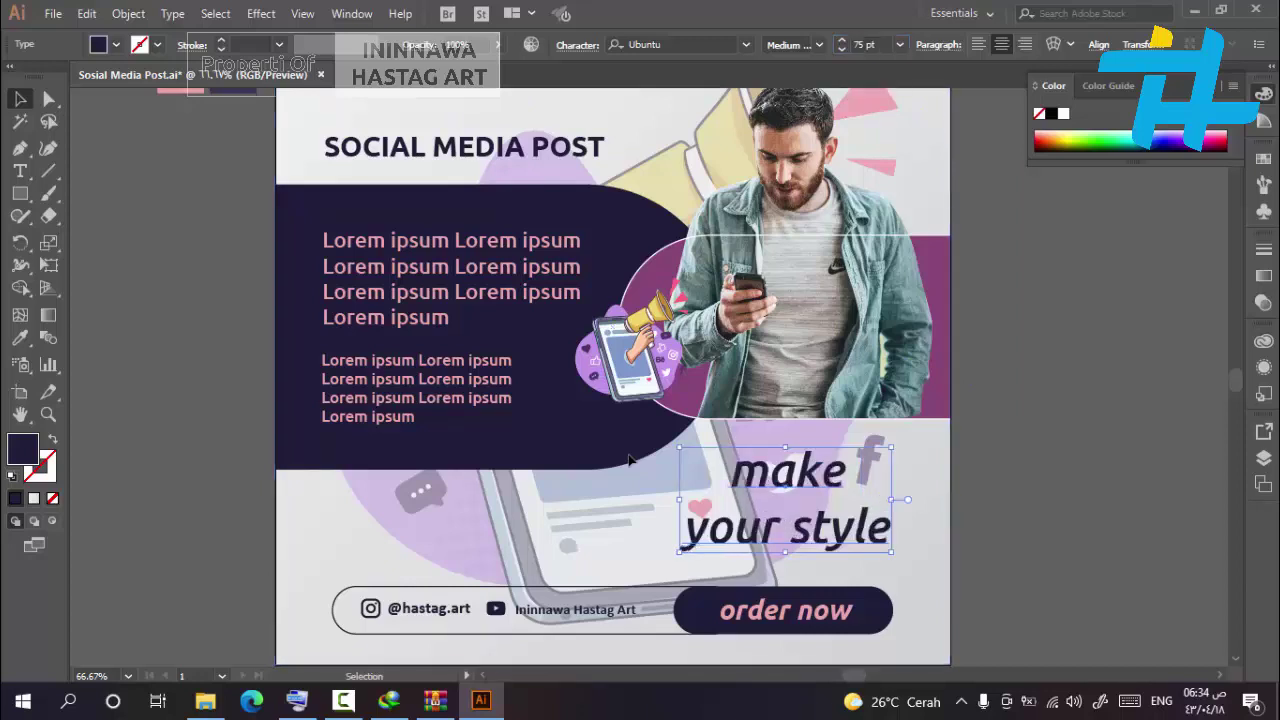
Change the tagline's font style to Bold Italic
key(ctrl+shift+a)
click(790, 475)
click(820, 45)
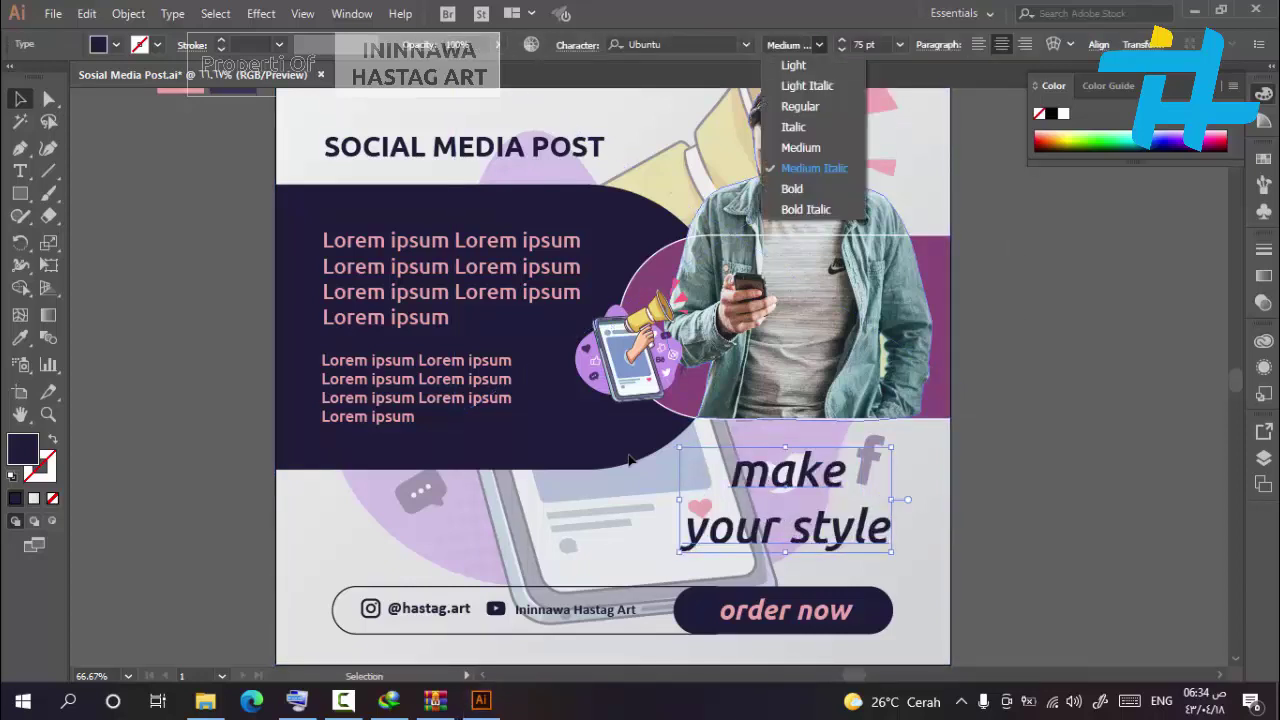
click(811, 209)
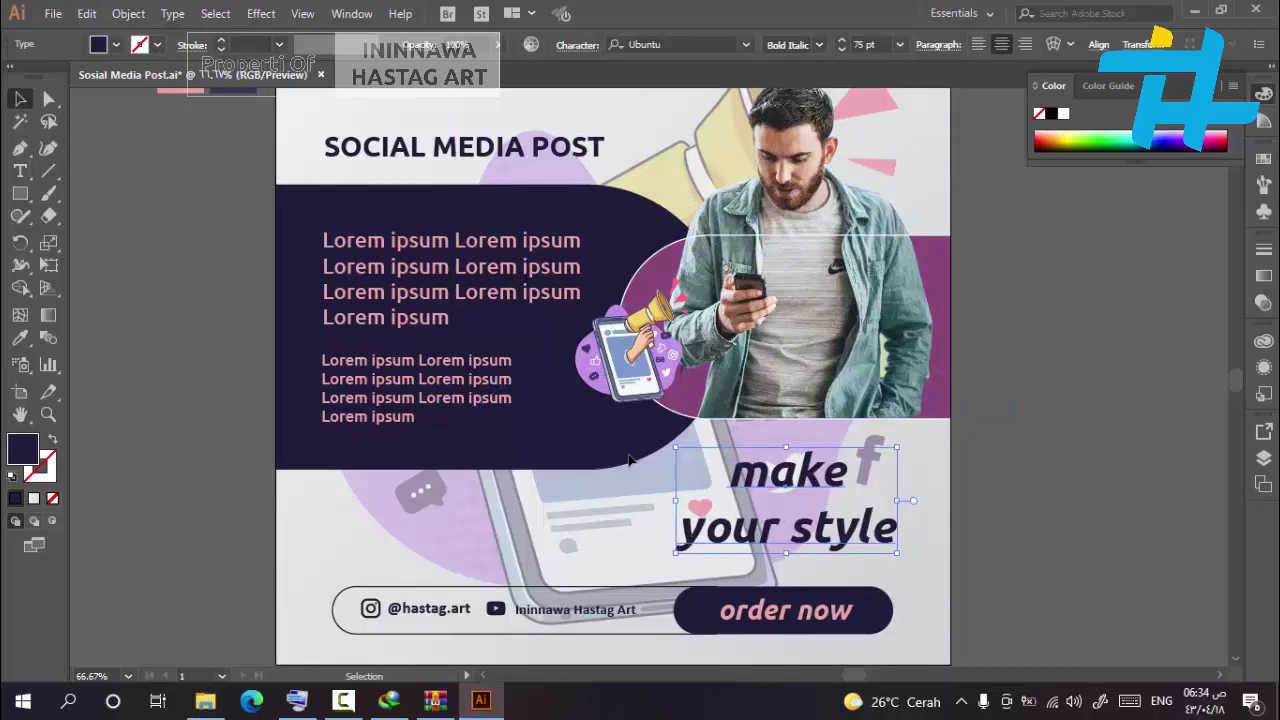
Tighten the gap between the tagline's two lines with a negative space-after-paragraph value
click(937, 45)
click(887, 171)
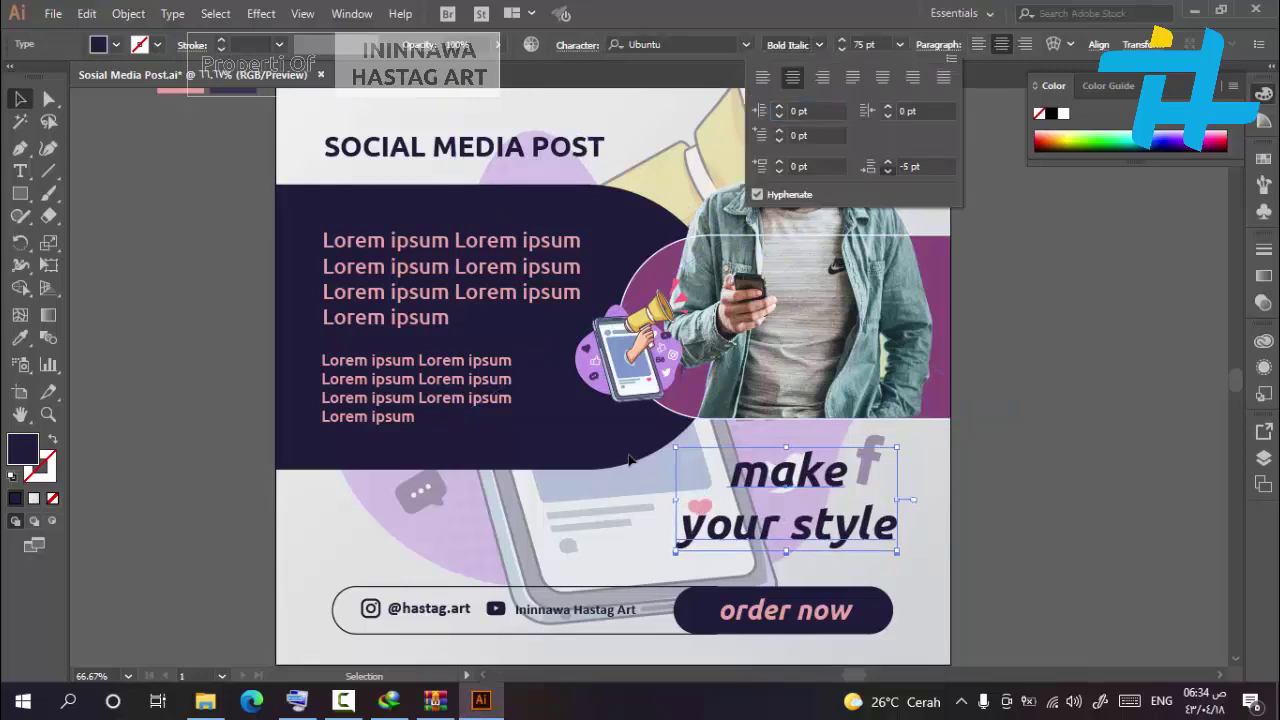
click(1015, 300)
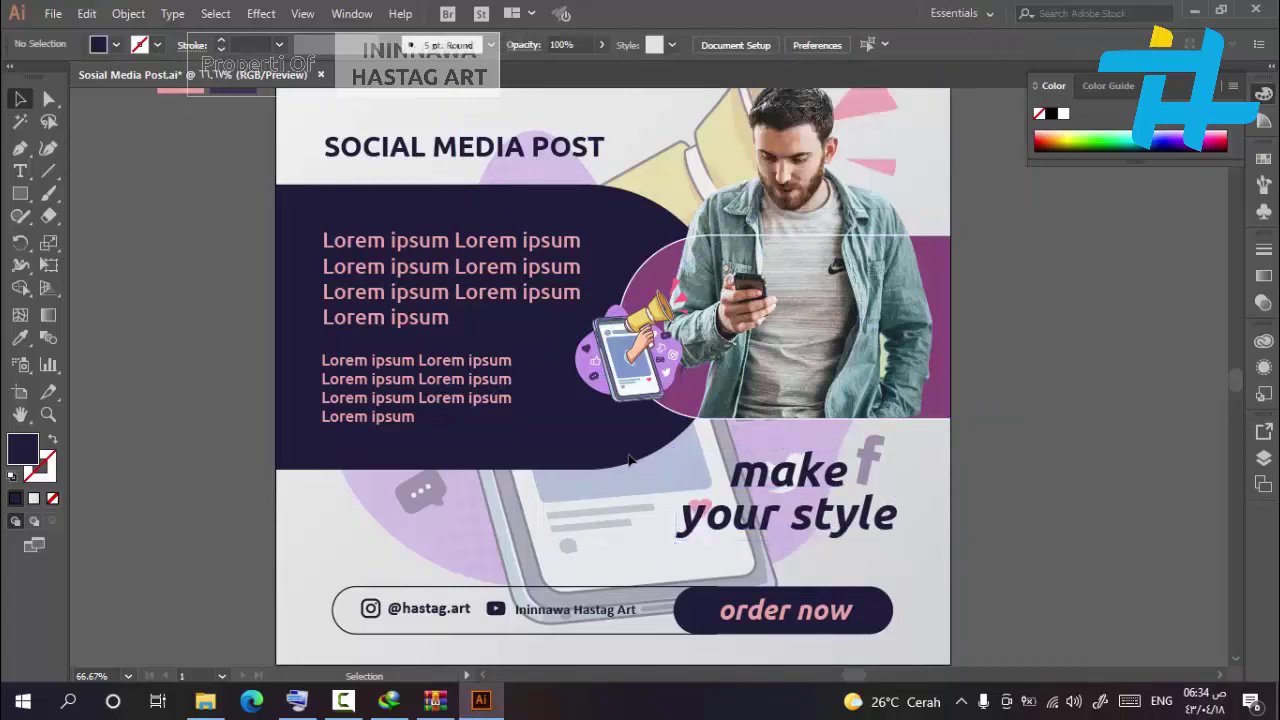
Convert the "make your style" tagline text to outlines
click(787, 515)
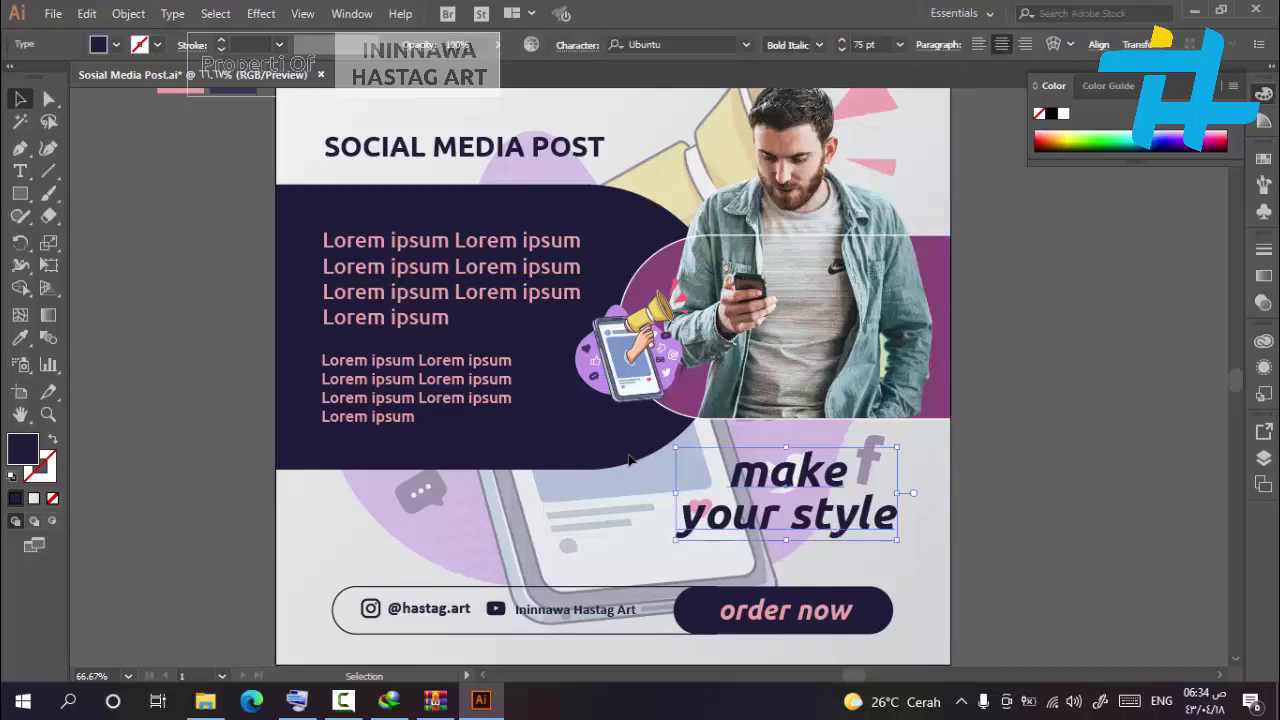
right_click(842, 160)
click(900, 284)
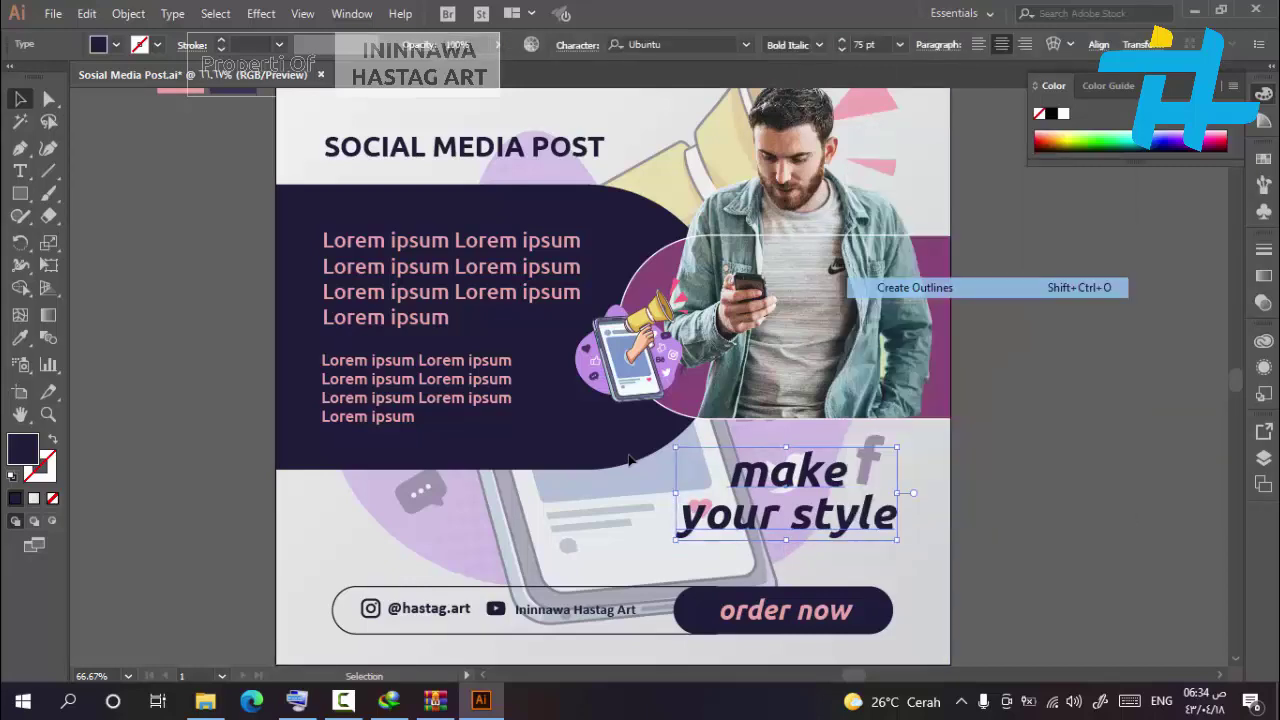
Combine the outlined "make your style" tagline into a compound path and fill it with the palette's pink
click(128, 13)
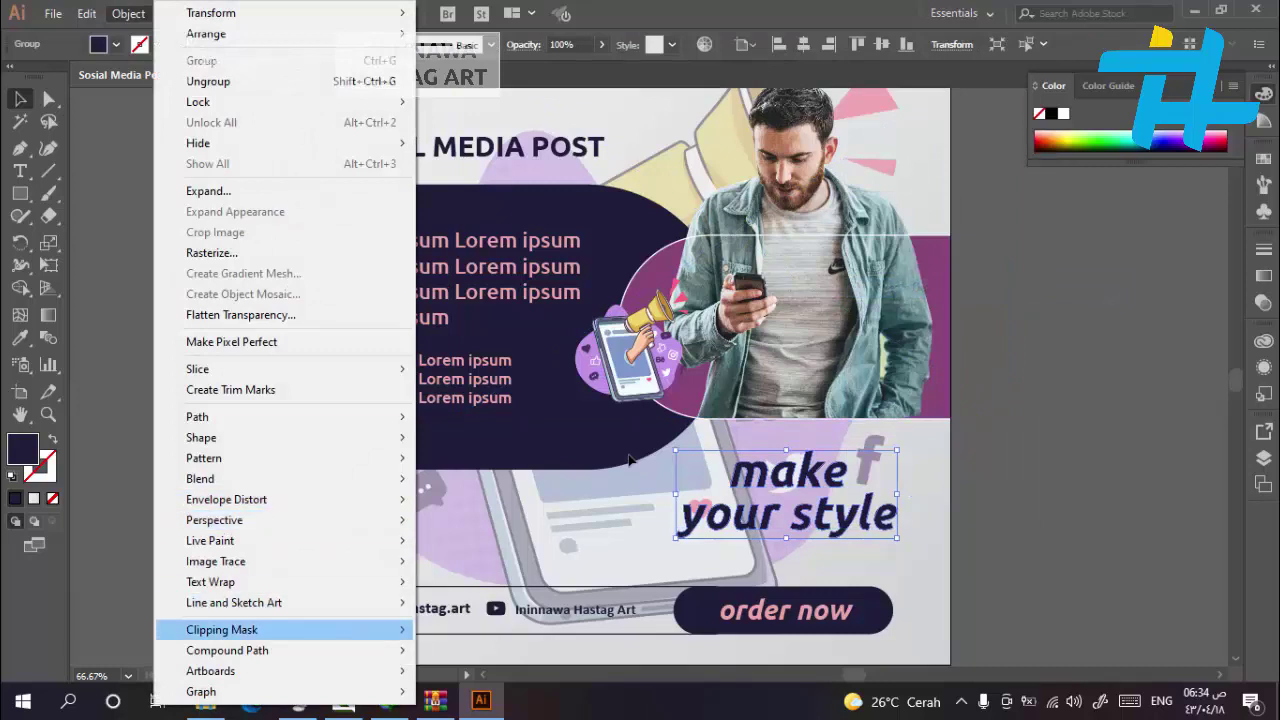
click(457, 649)
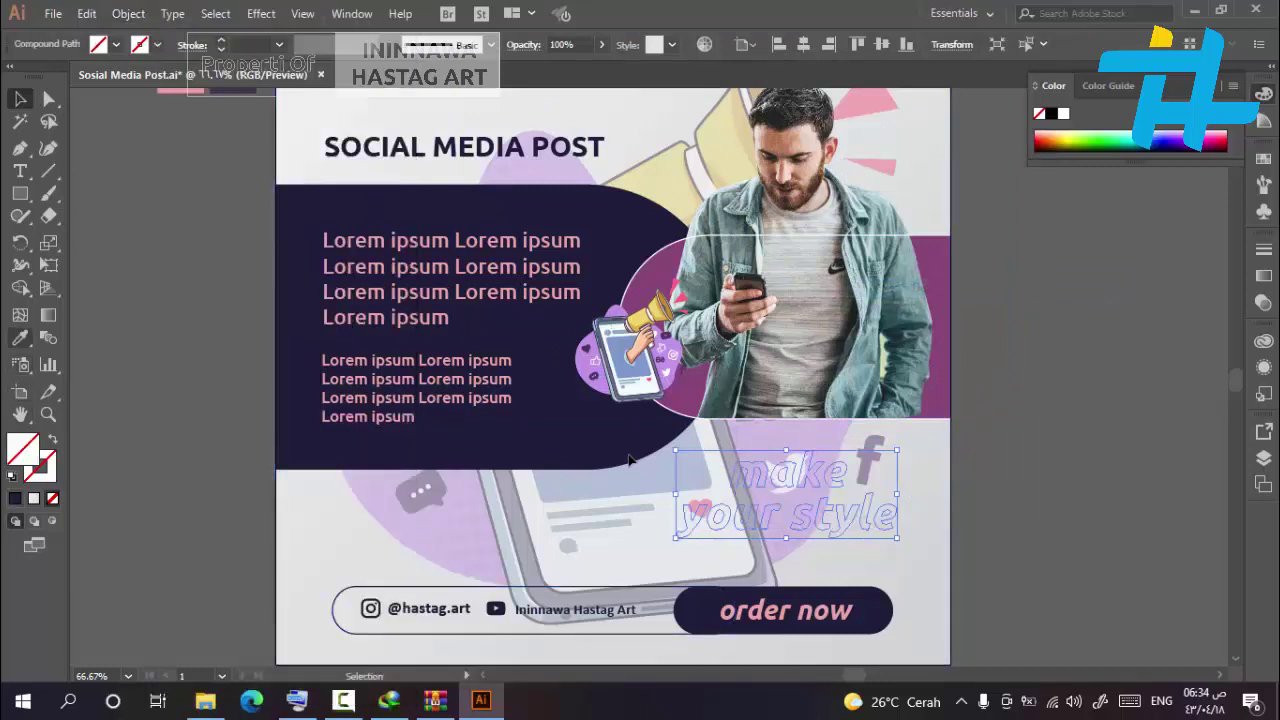
key(i)
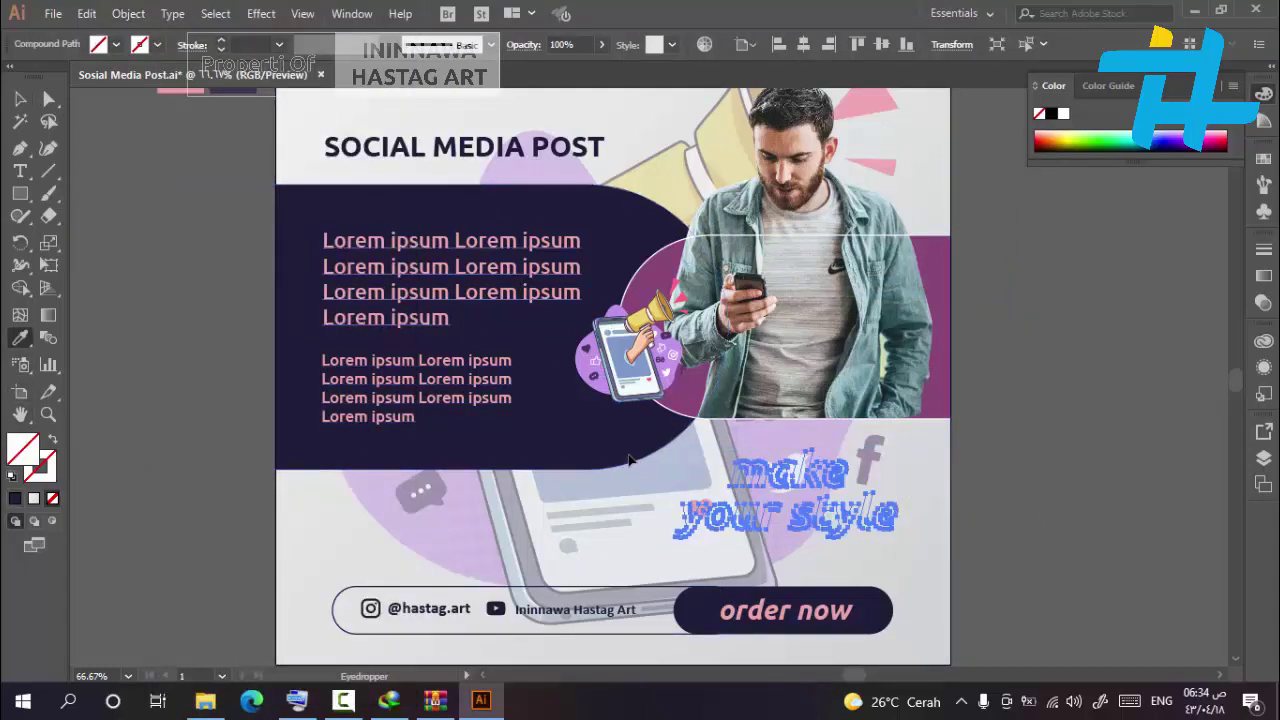
scroll(630, 460, up, 1)
click(180, 137)
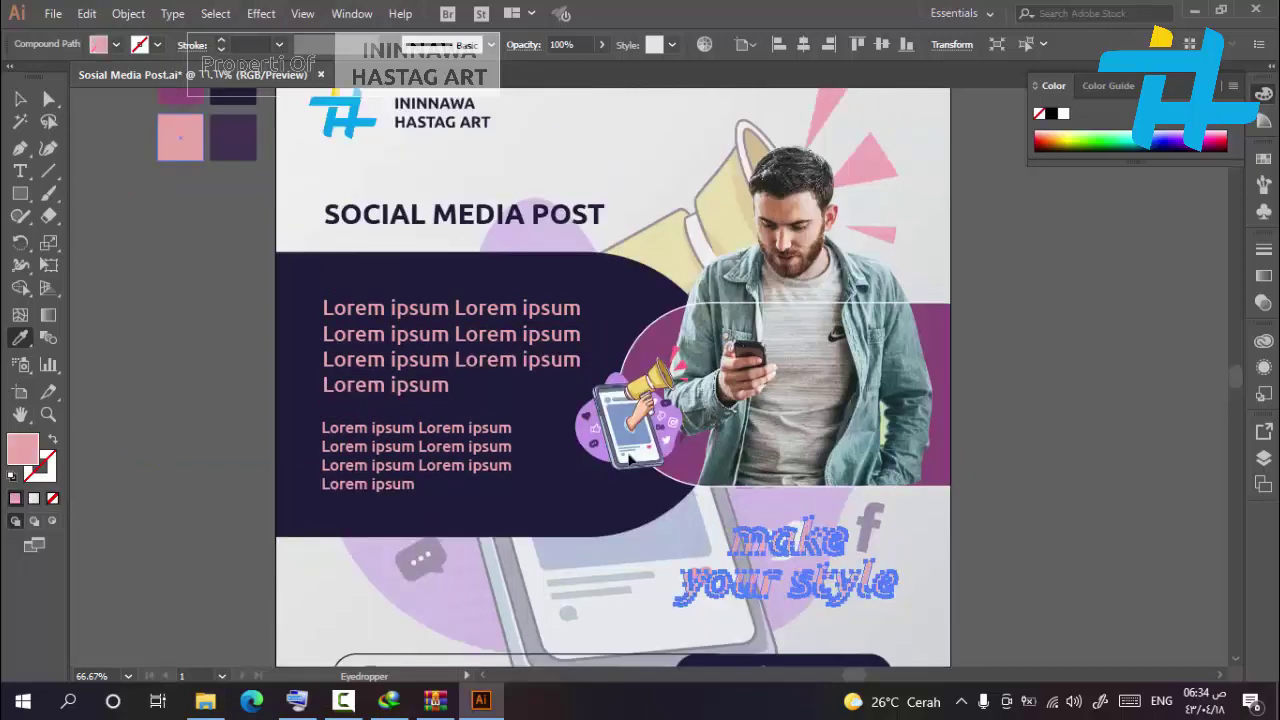
key(v)
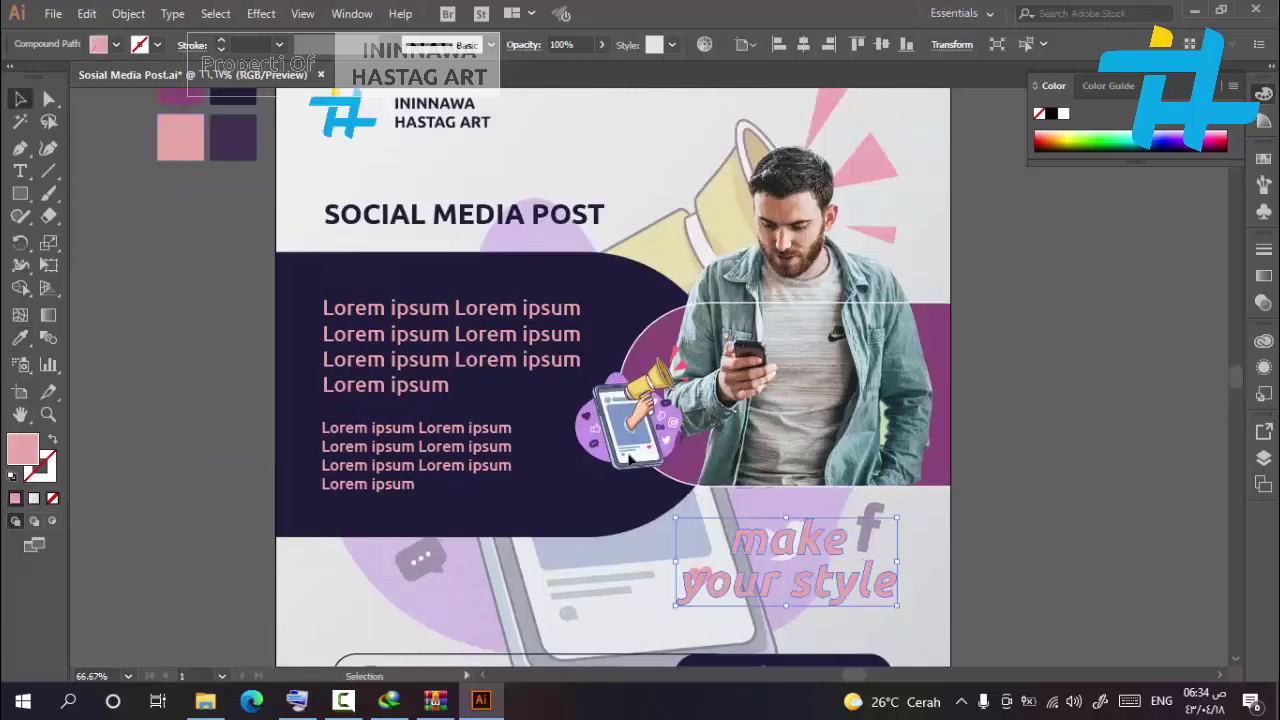
Offset the tagline's path by 7 px with Miter joins and a miter limit of 4
right_click(824, 585)
mouse_move(880, 468)
key(alt+o)
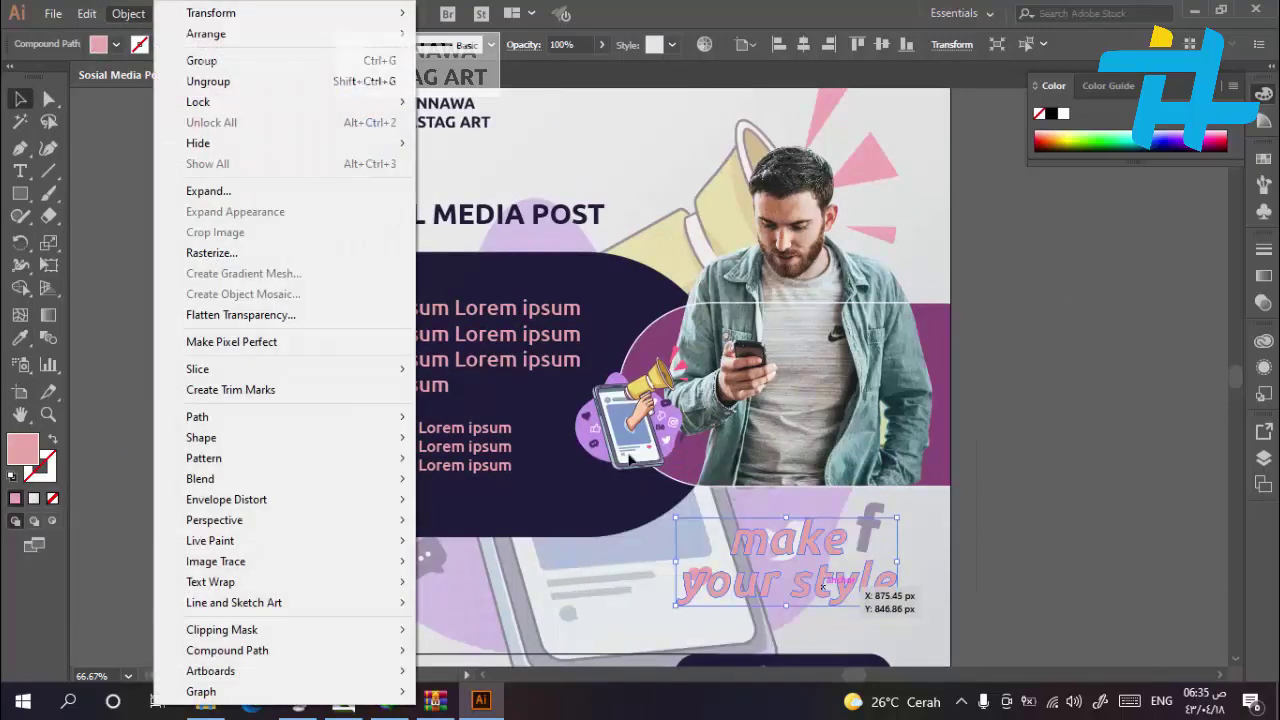
key(p)
key(o)
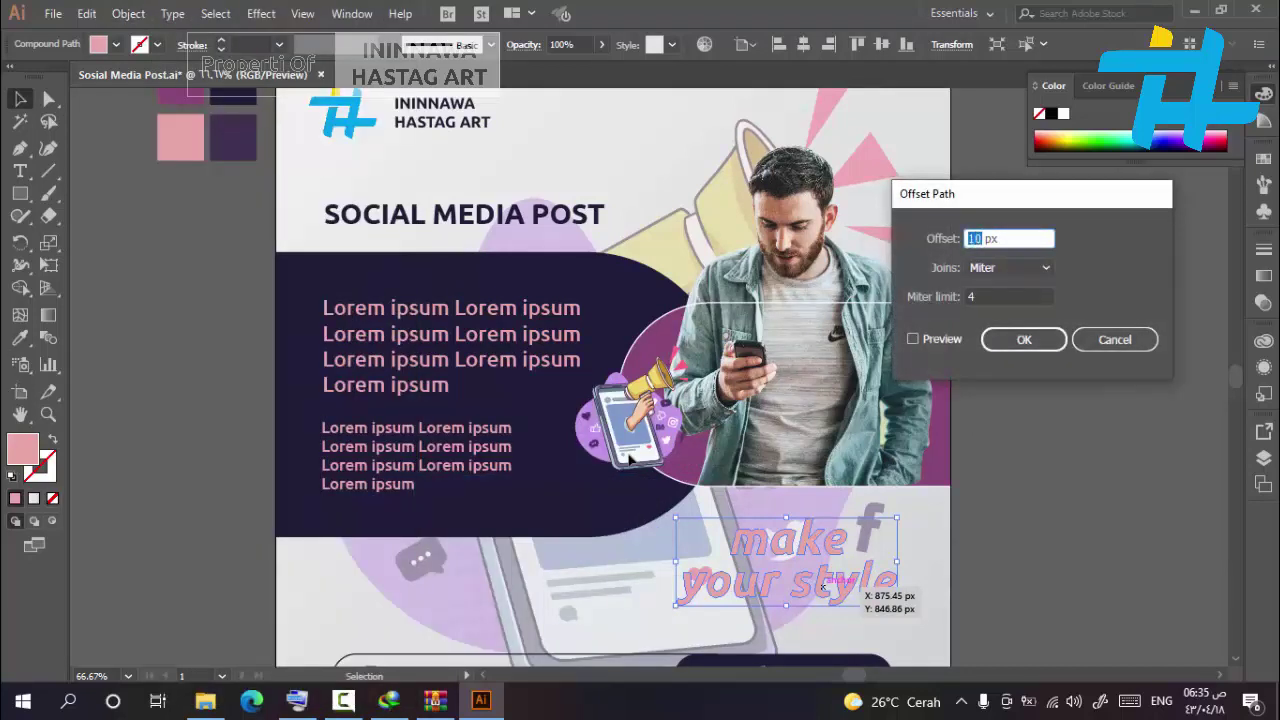
key(alt+p)
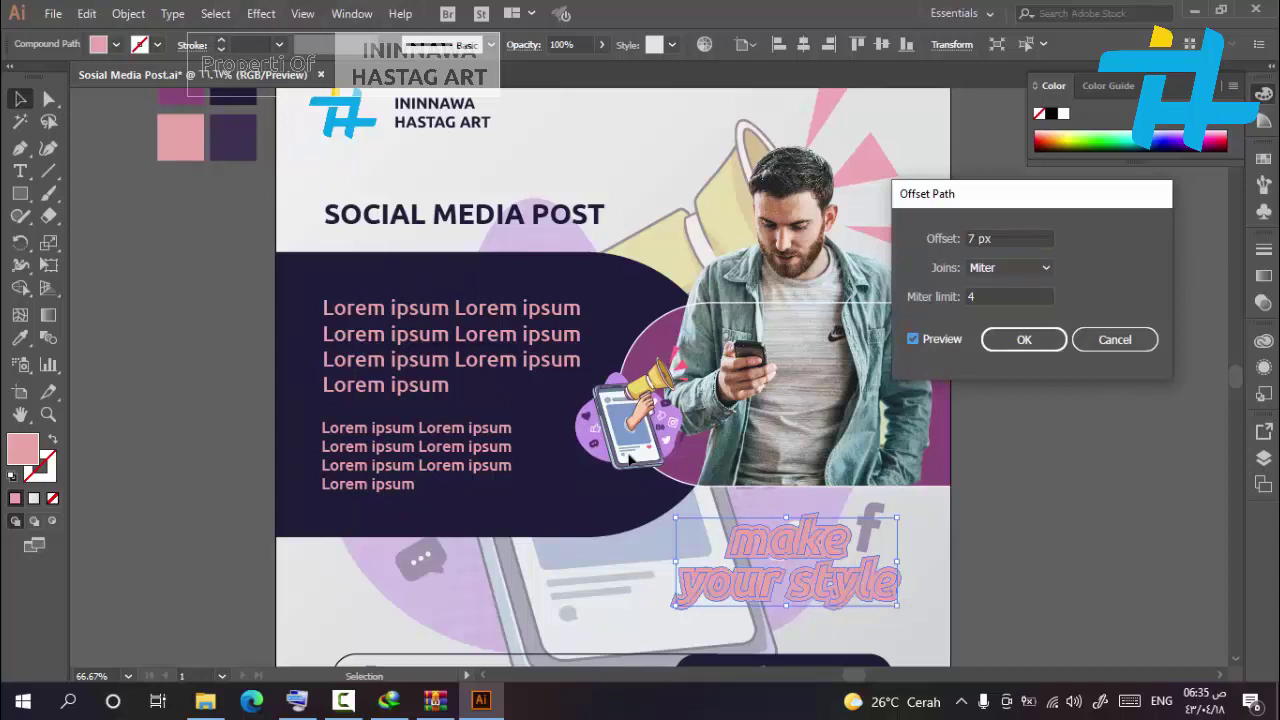
double_click(972, 239)
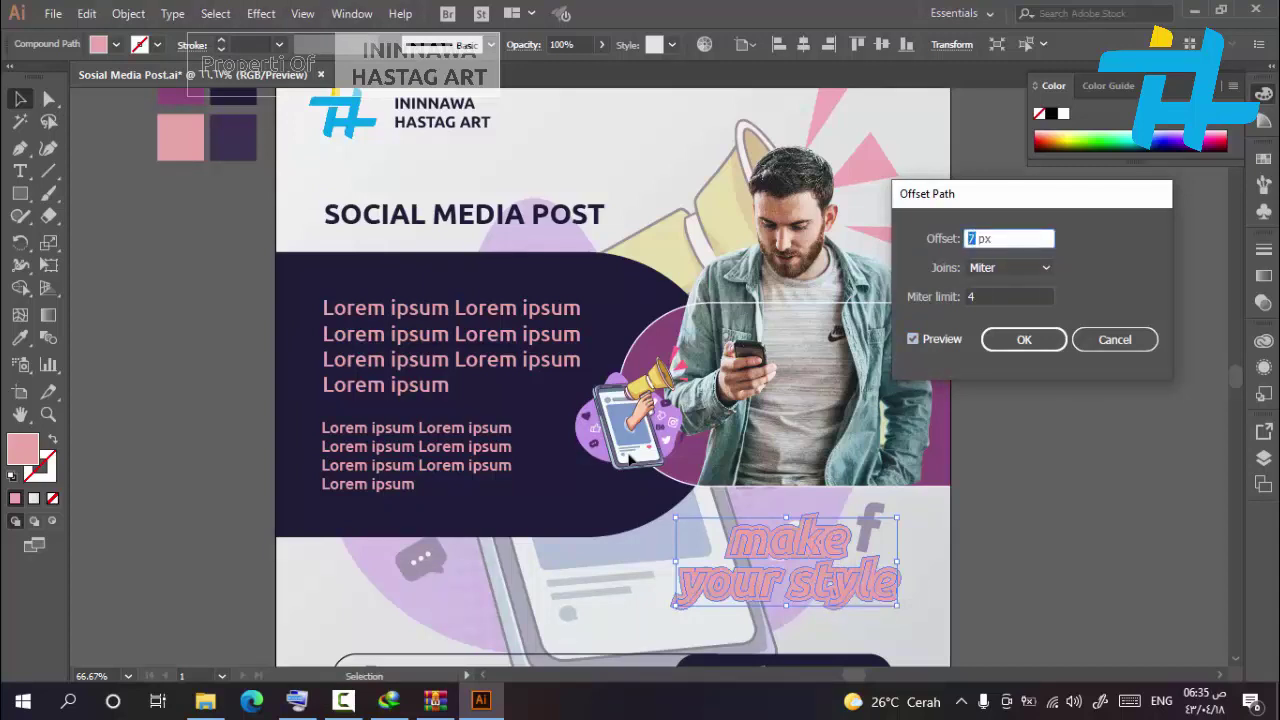
double_click(913, 339)
click(1024, 340)
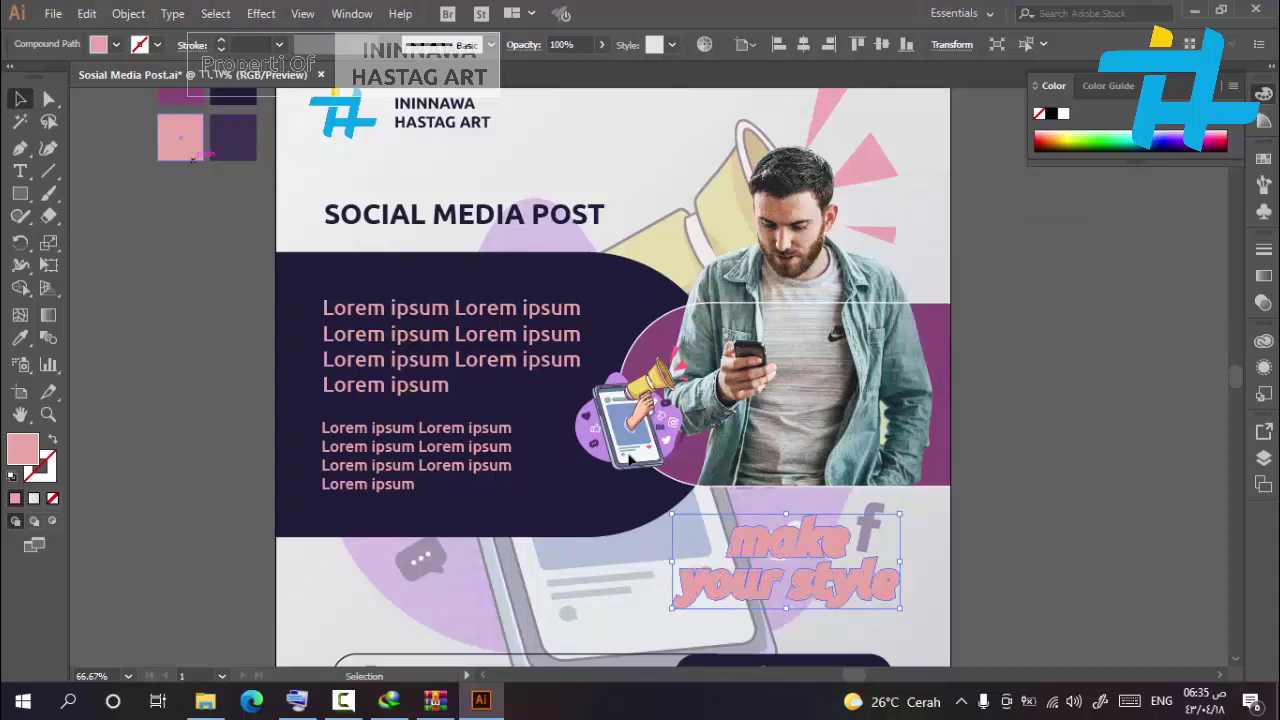
Recolour the tagline's offset shape with the palette's dark navy so it outlines the pink lettering
scroll(185, 158, up, 2)
click(20, 338)
click(233, 124)
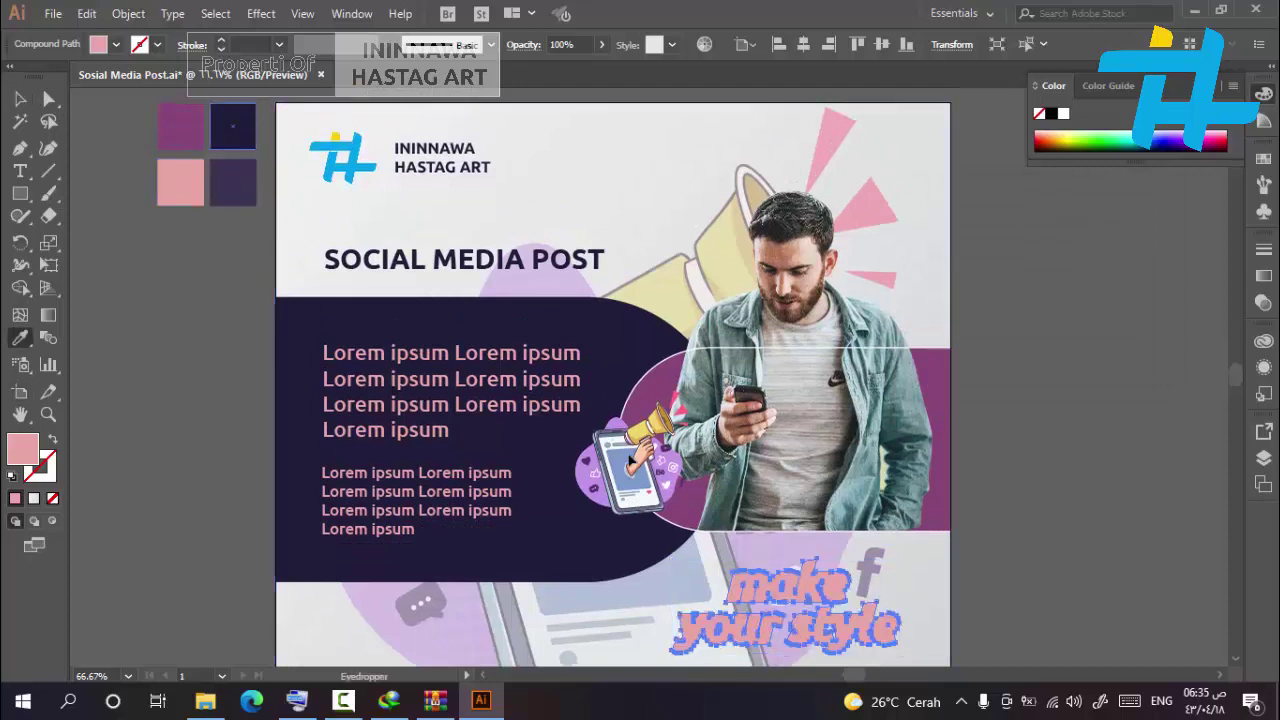
click(20, 99)
click(118, 160)
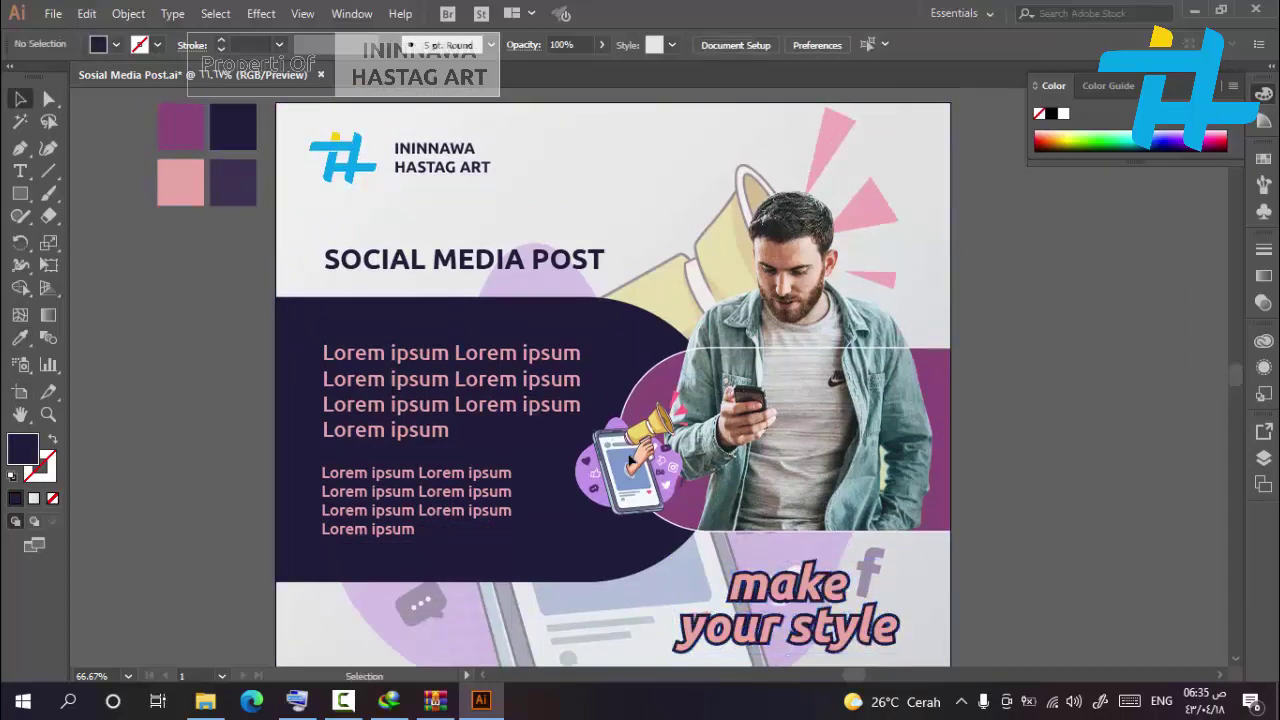
Duplicate the SOCIAL MEDIA POST headline below the dark panel and swap its fill and stroke to leave outlined letters
scroll(629, 458, down, 2)
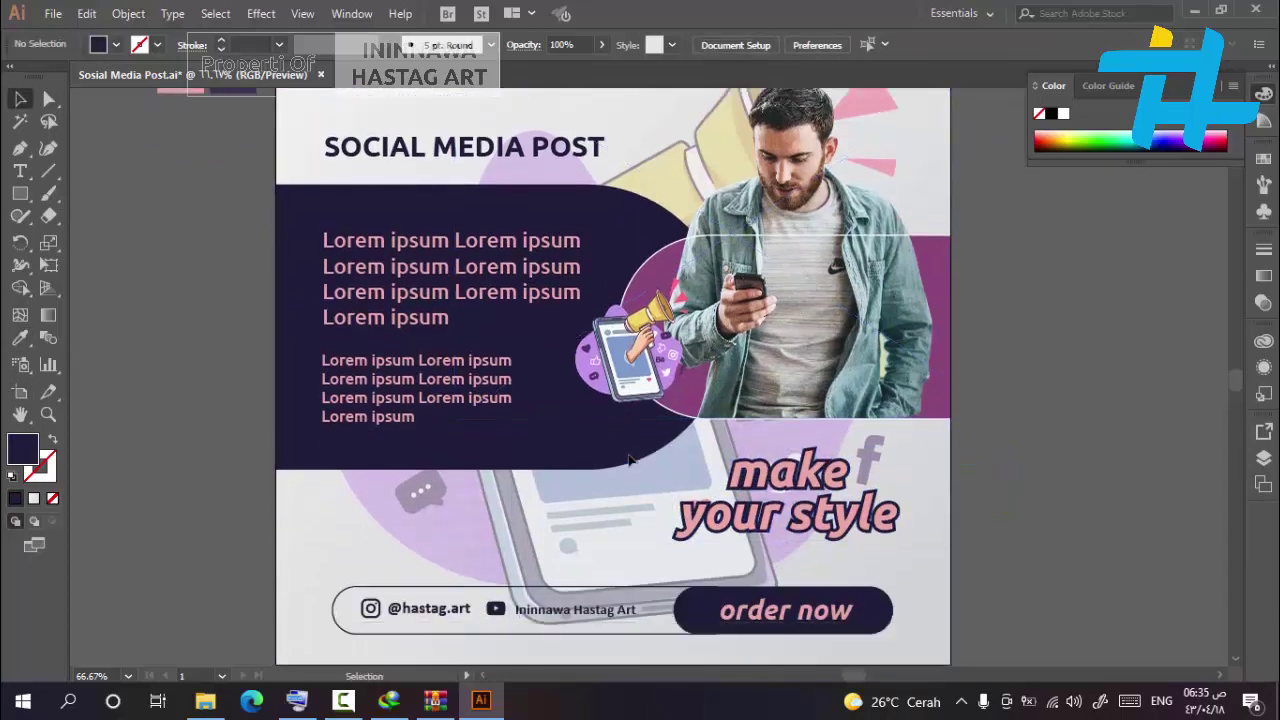
scroll(629, 460, up, 1)
click(440, 170)
mouse_move(478, 169)
mouse_down()
mouse_move(489, 356)
mouse_move(478, 537)
mouse_up()
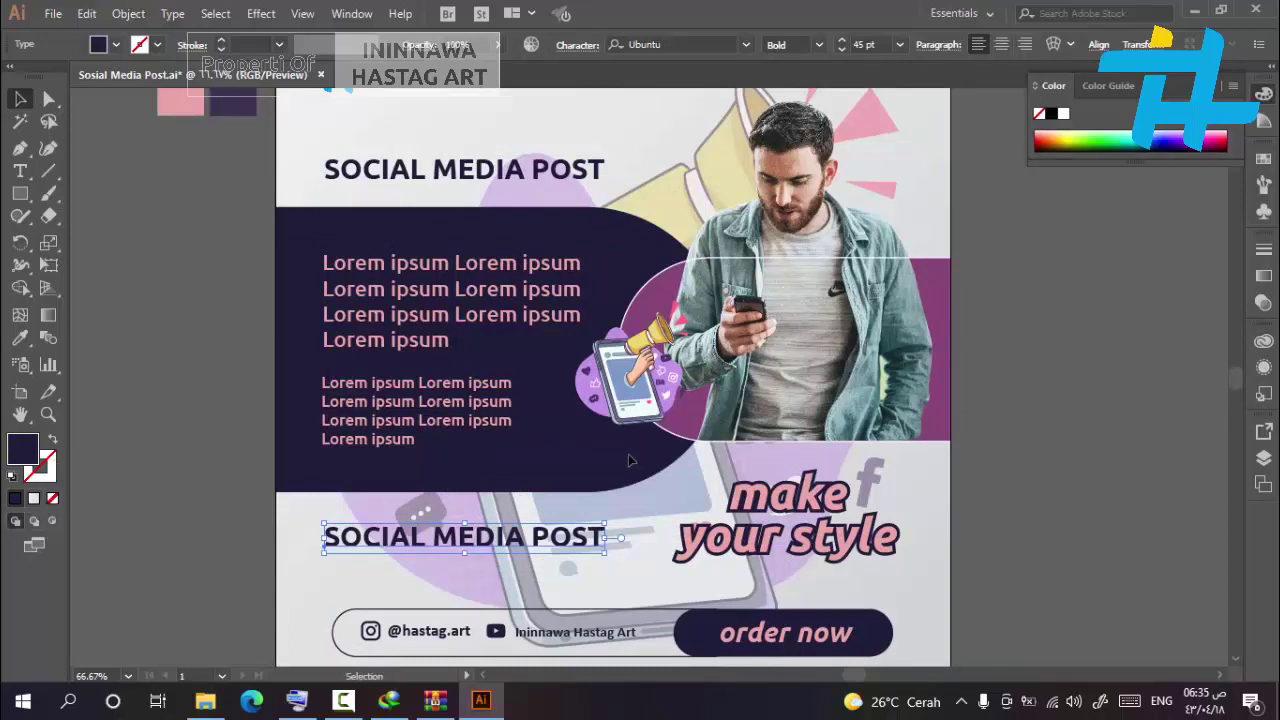
click(53, 440)
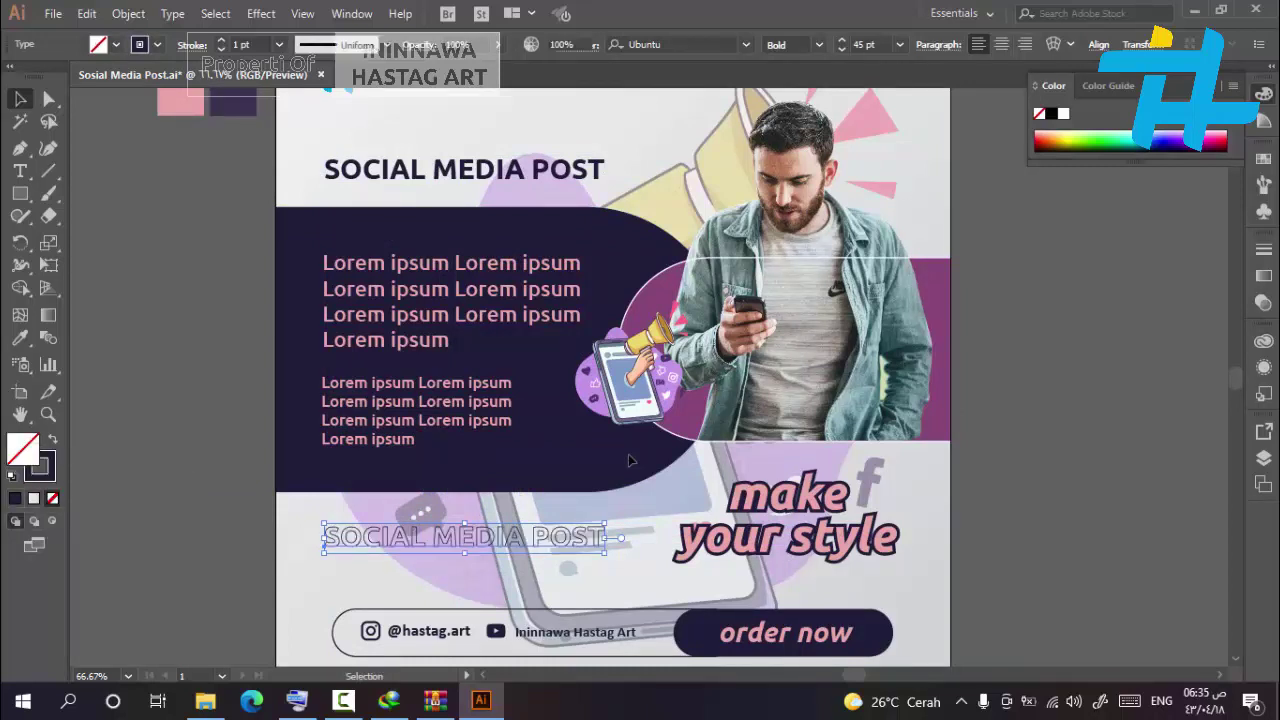
click(629, 461)
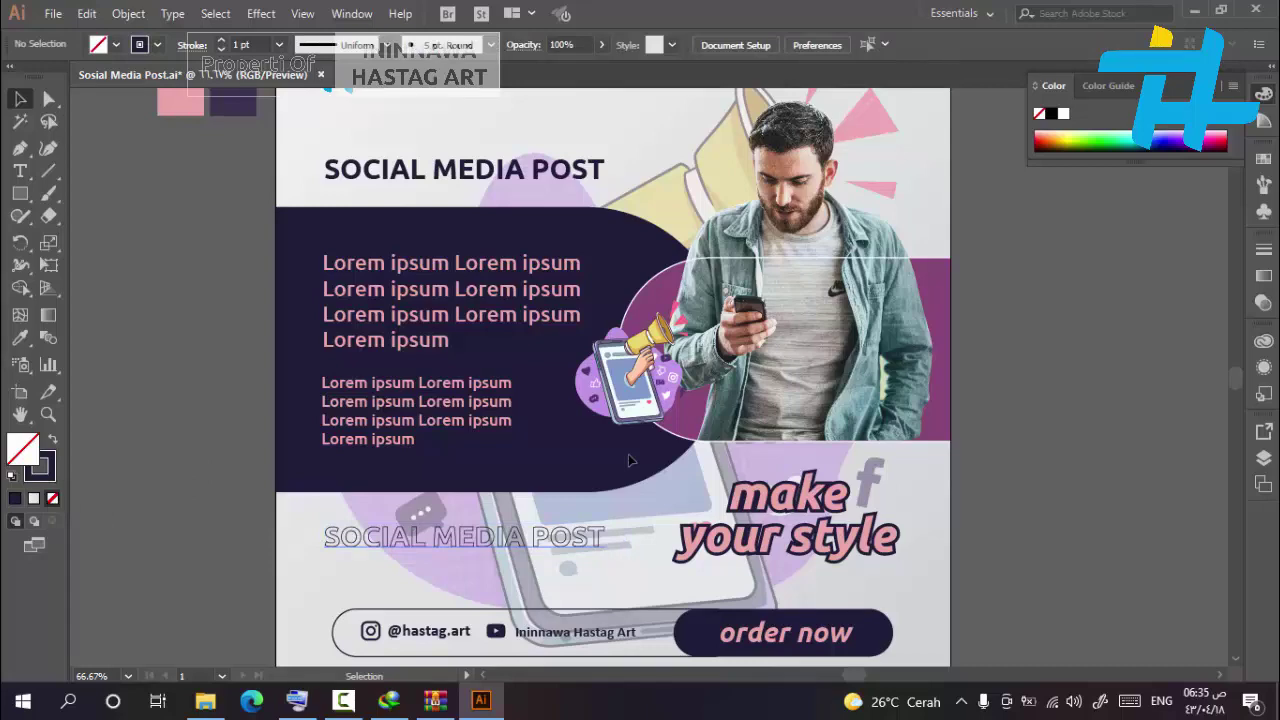
Paste two copies of the outlined headline in place and move one below and one above the original
click(464, 537)
click(87, 14)
click(116, 104)
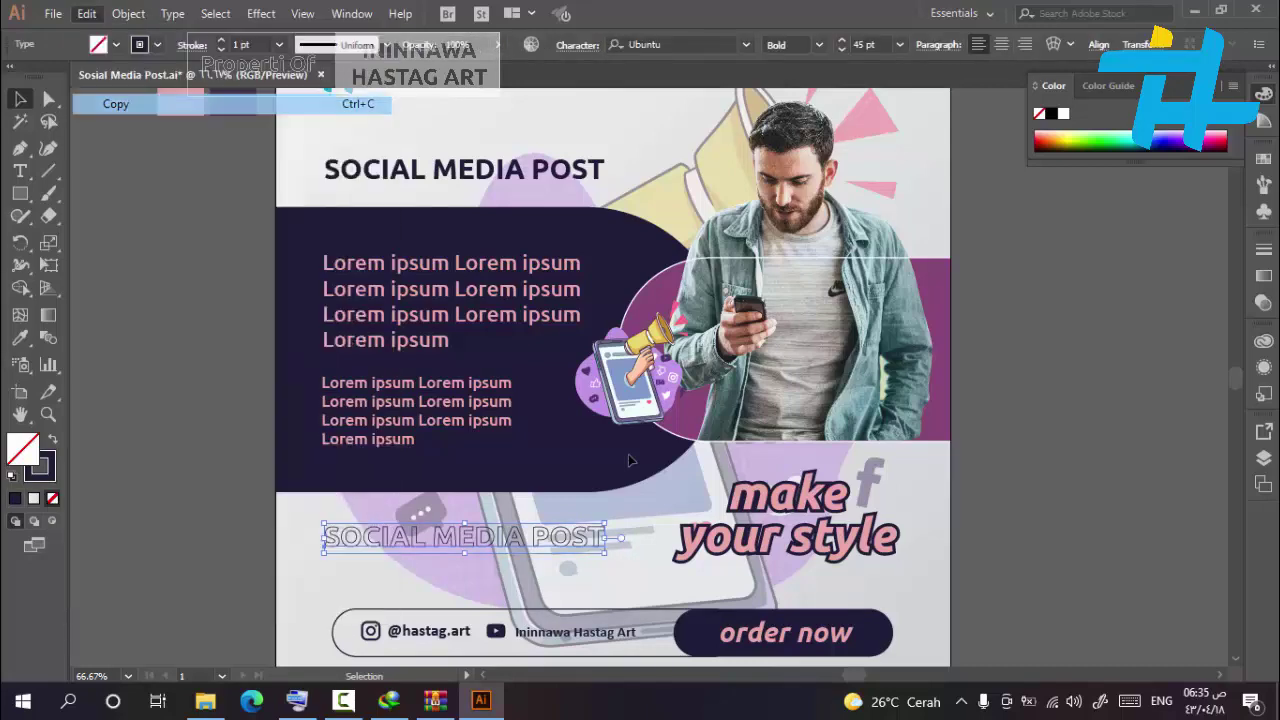
click(87, 14)
click(136, 166)
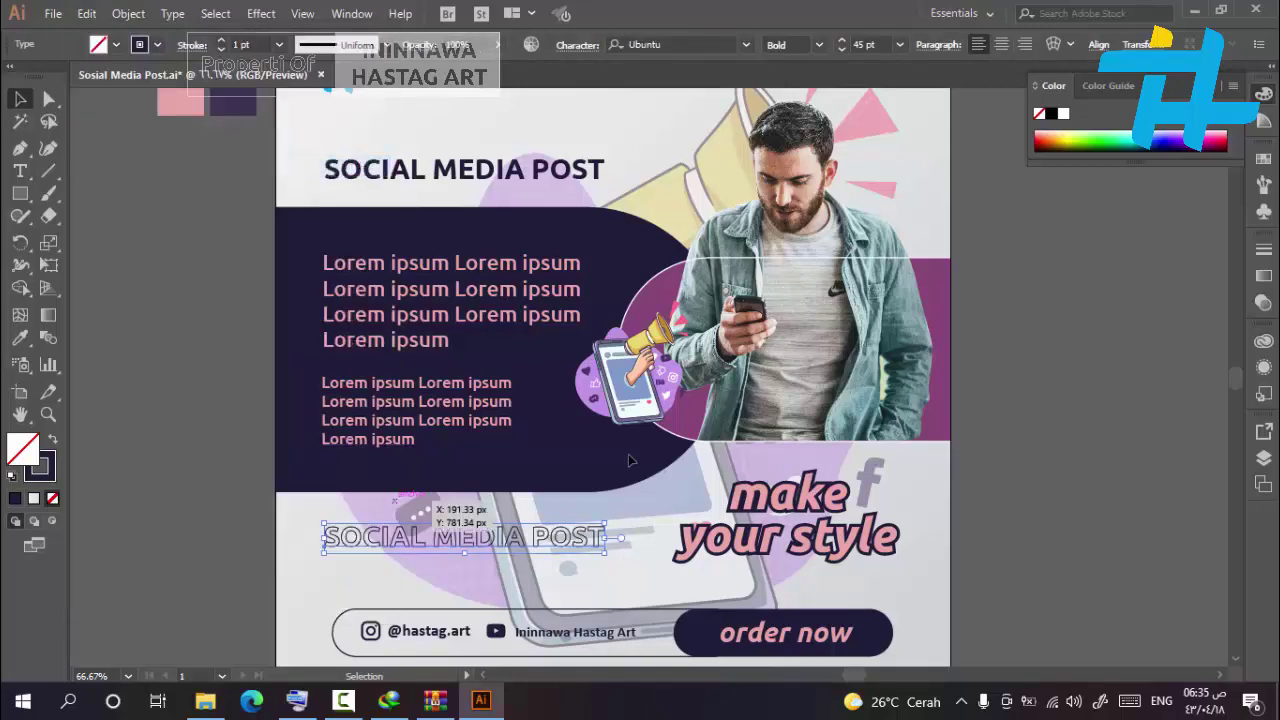
drag(479, 538, 479, 571)
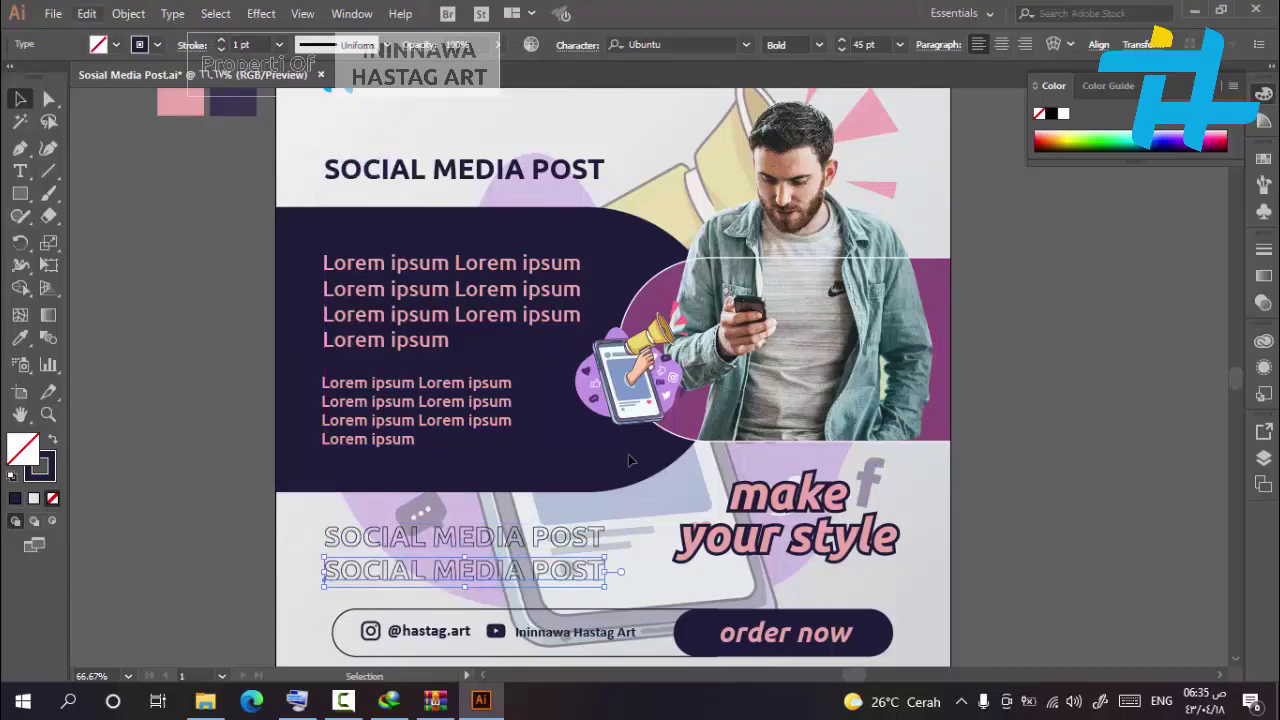
click(87, 14)
click(120, 143)
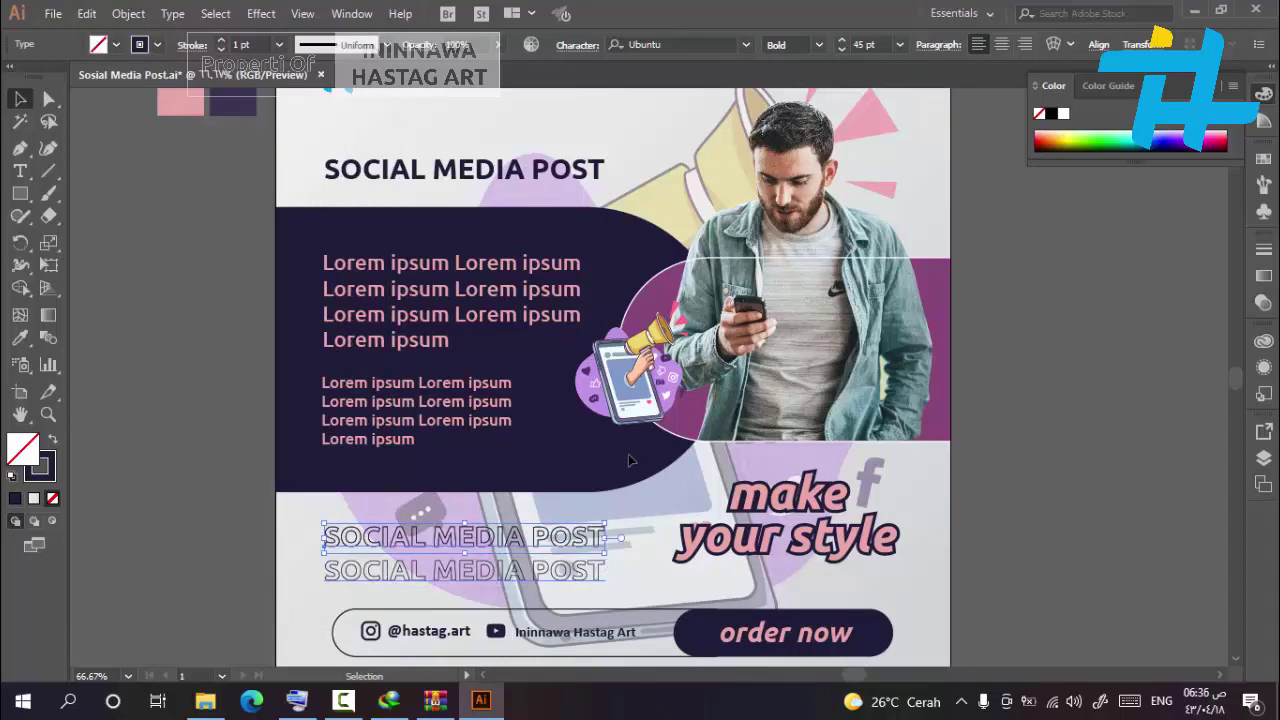
drag(479, 538, 479, 511)
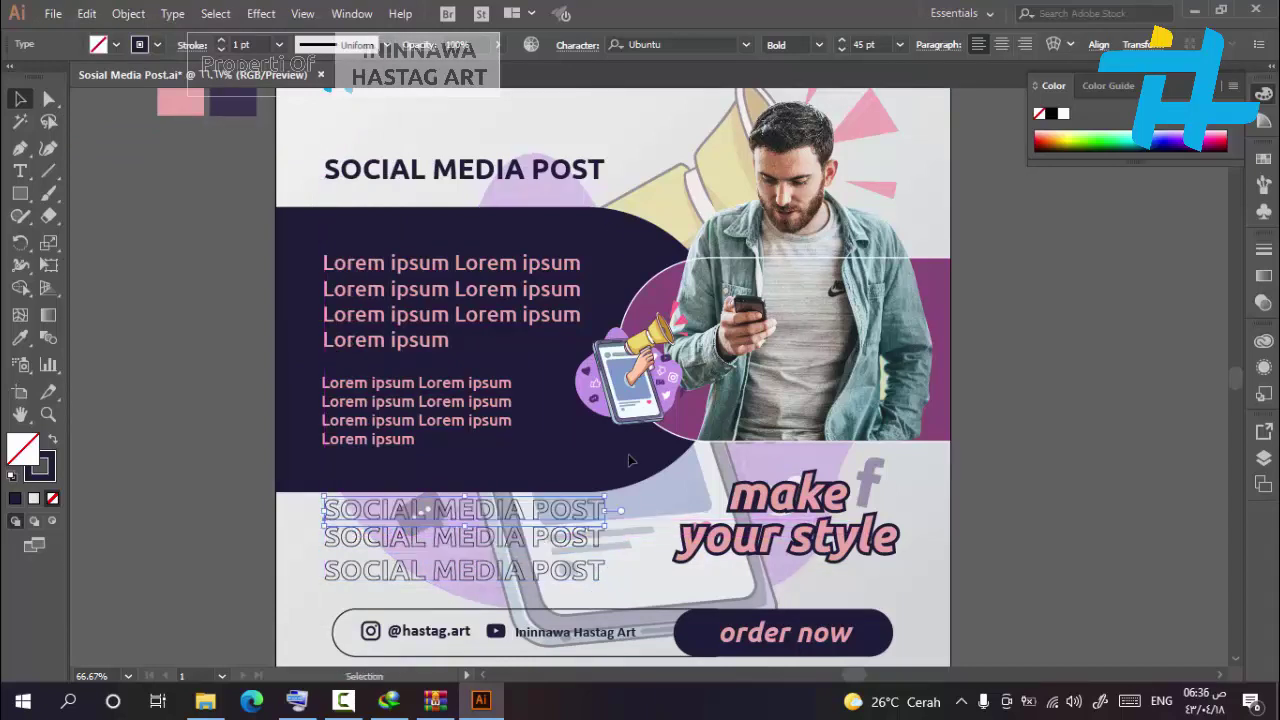
Nudge the middle outlined headline down to even out the spacing between the three lines
click(479, 538)
key(Down)
key(Down)
key(Down)
key(Down)
key(Down)
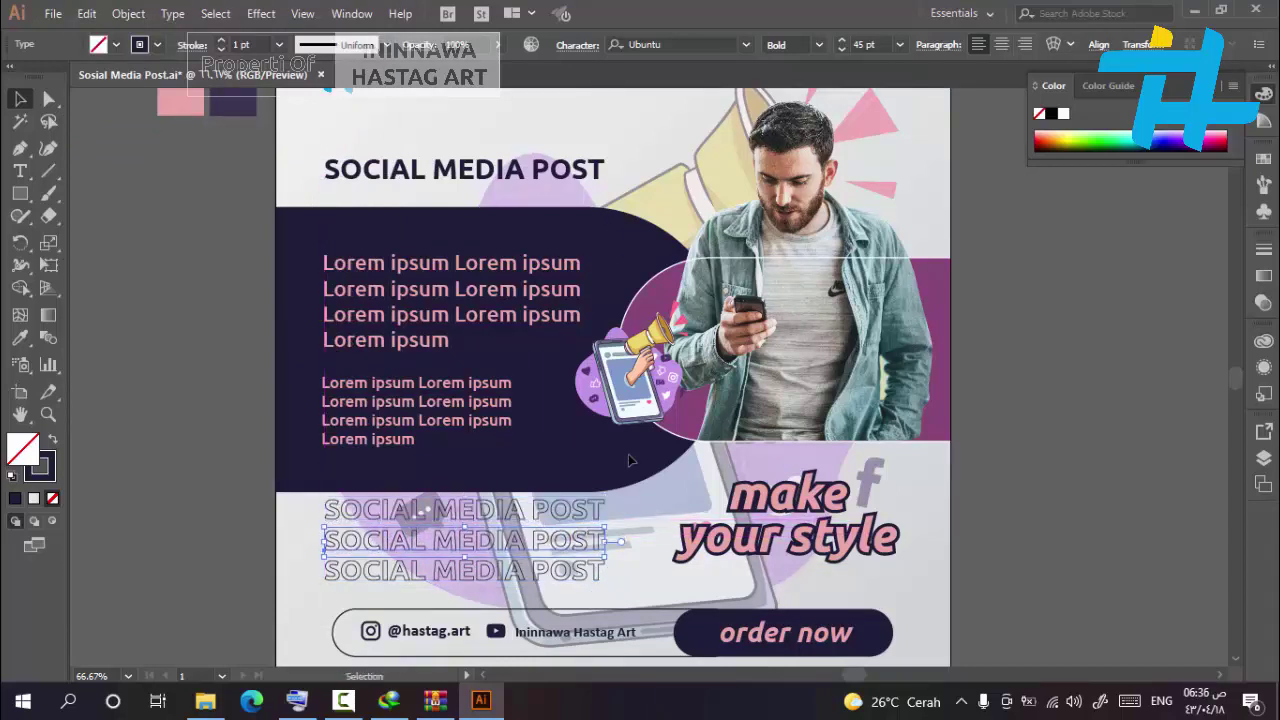
Lock the 1080 × 1080 px background clip group
click(629, 460)
click(629, 461)
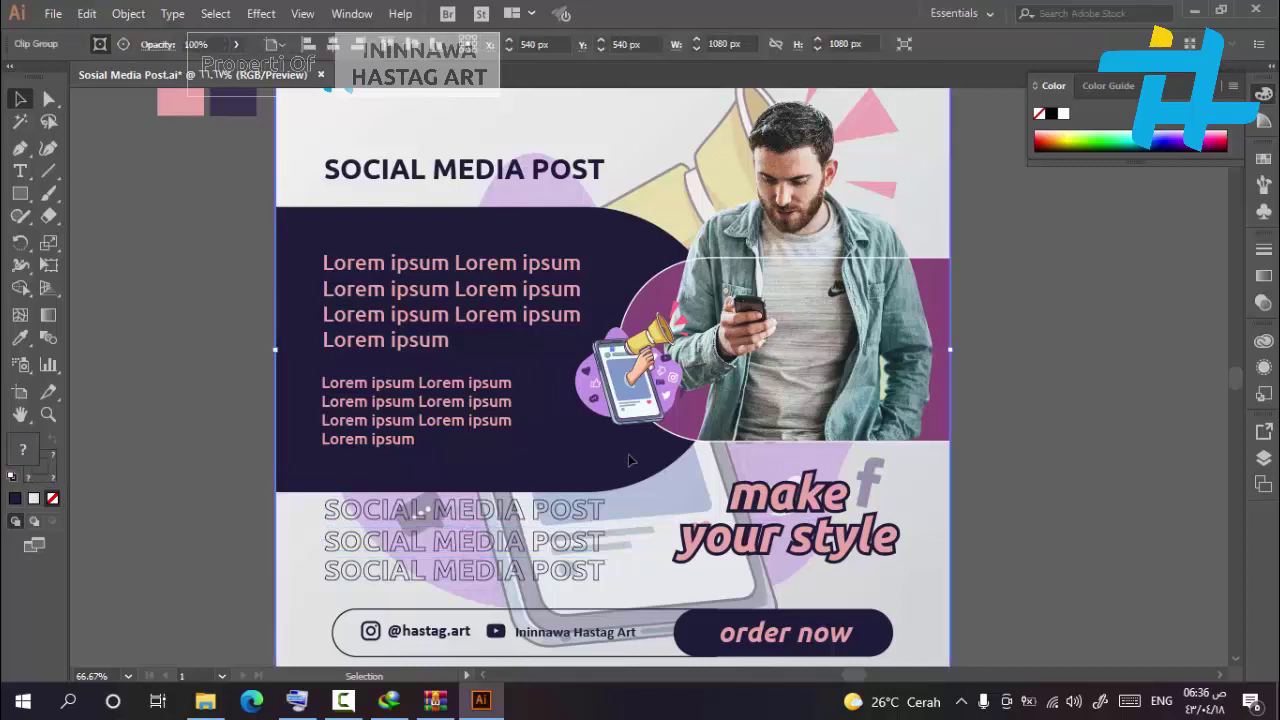
click(128, 14)
mouse_move(250, 102)
click(468, 102)
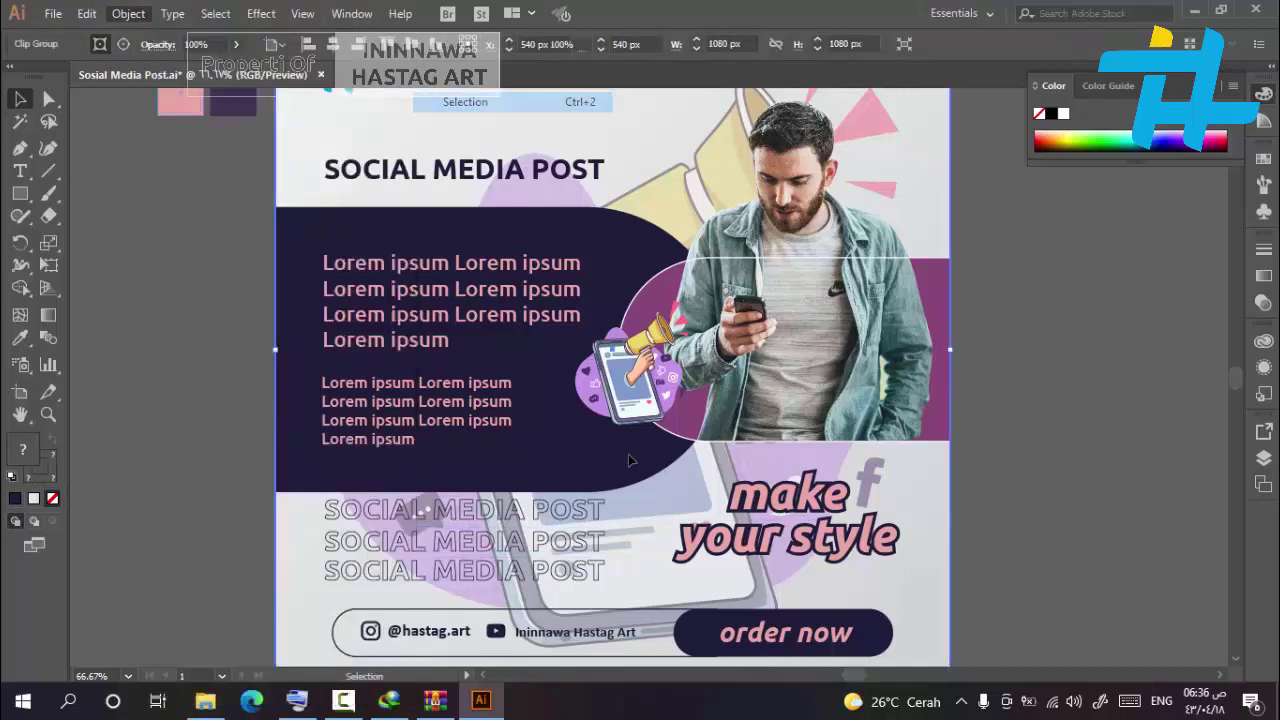
Move the three outlined headline lines down together, centring them between the dark panel and the social handles bar
drag(238, 500, 622, 589)
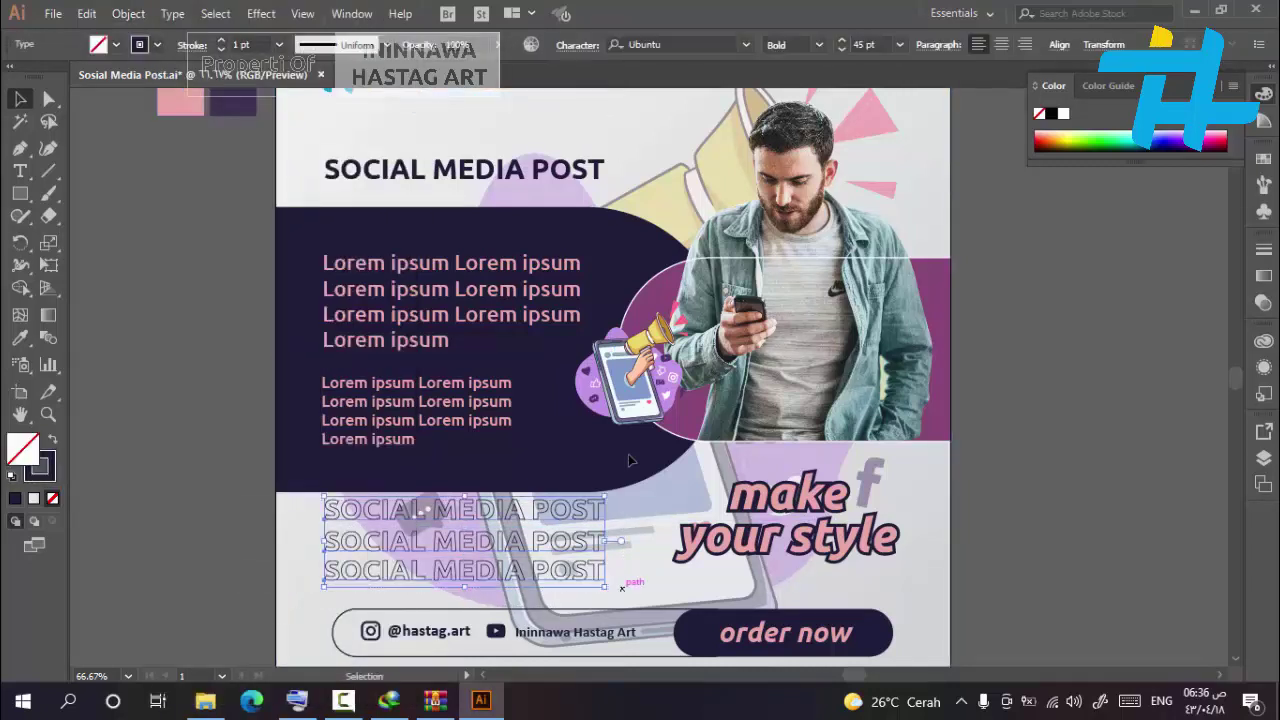
key(Down)
key(Down)
key(Down)
key(Down)
key(Down)
key(Down)
key(Down)
key(Down)
key(Down)
key(Down)
key(Down)
key(Down)
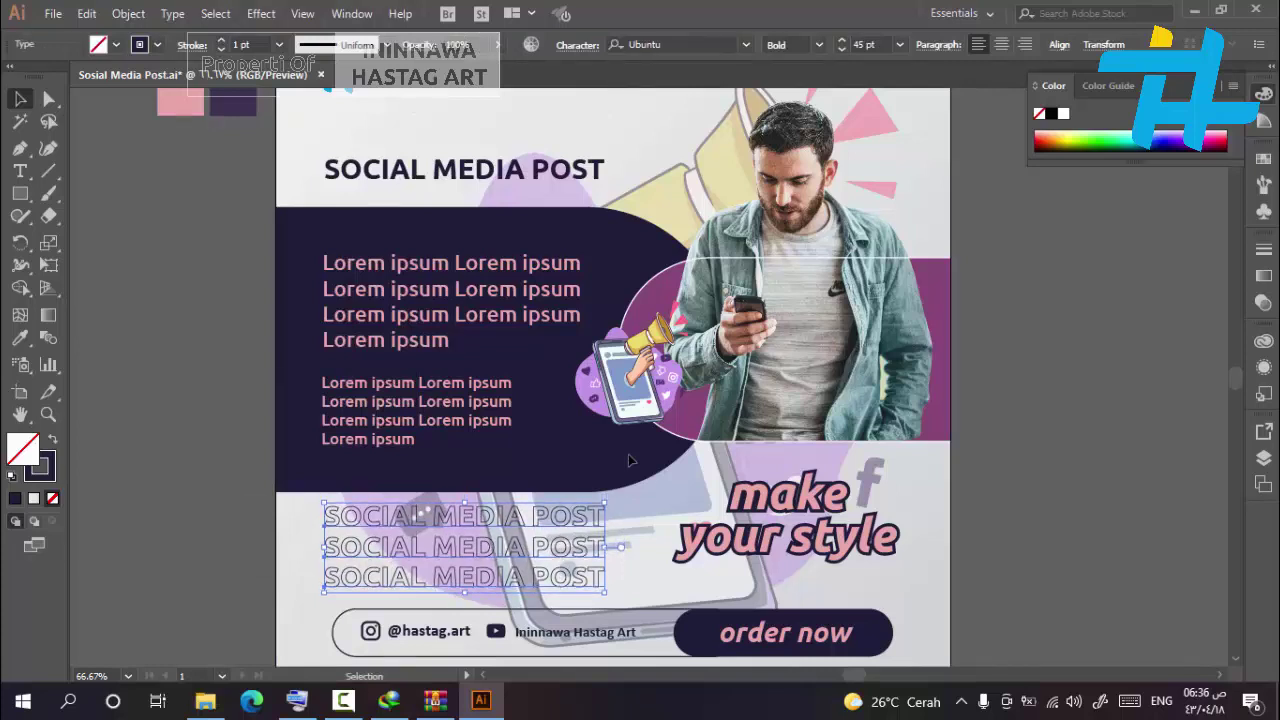
click(629, 460)
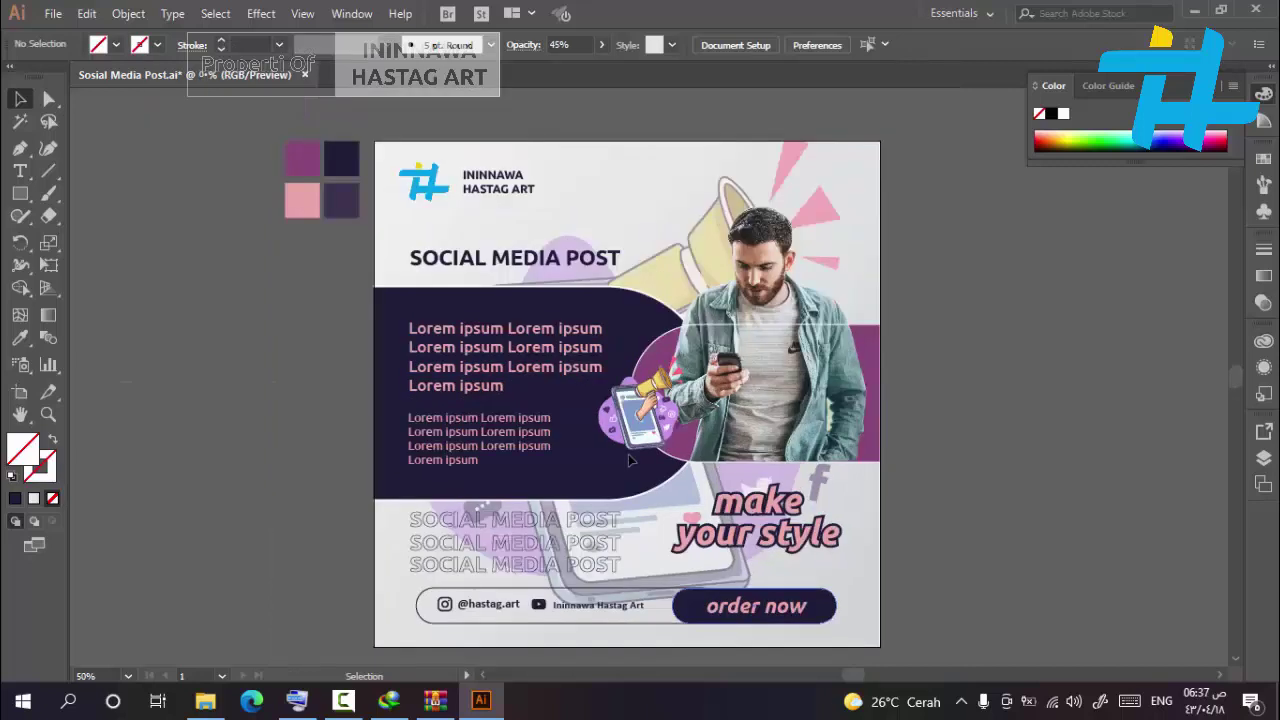
Ungroup the social handles bar and copy its rounded outline up around the logo and brand name
click(615, 623)
right_click(615, 623)
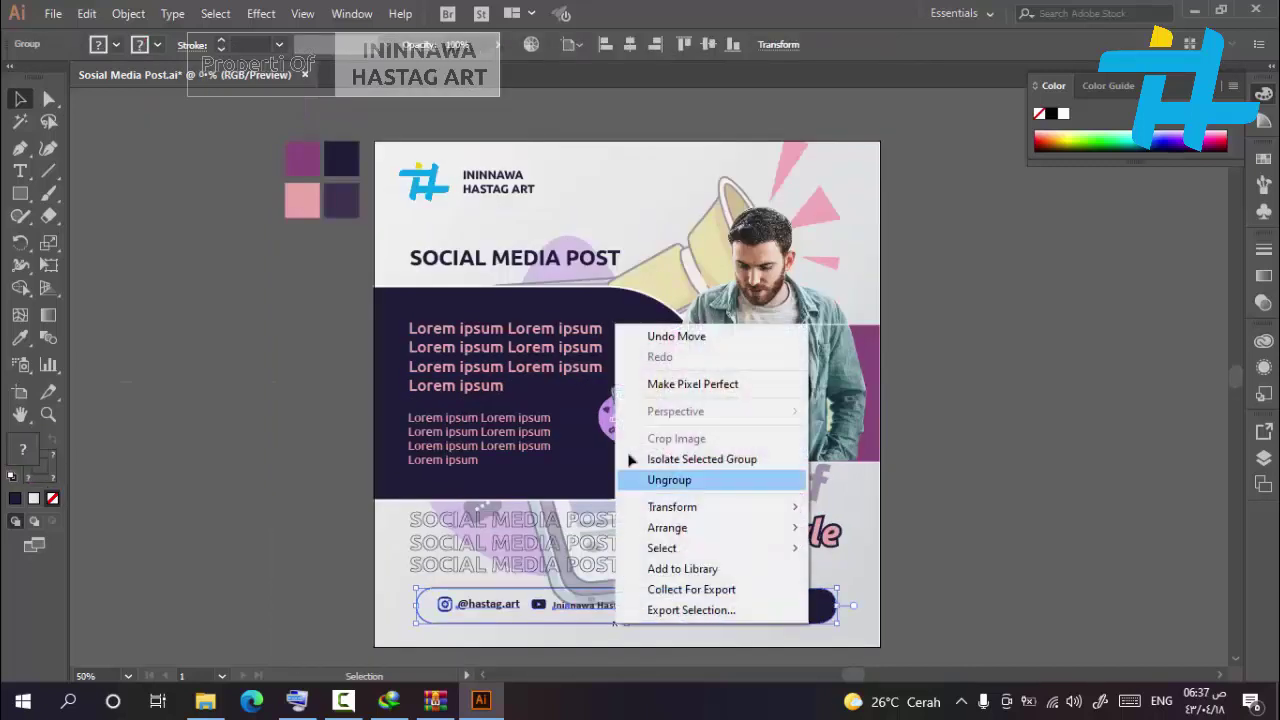
click(668, 480)
click(645, 659)
click(641, 621)
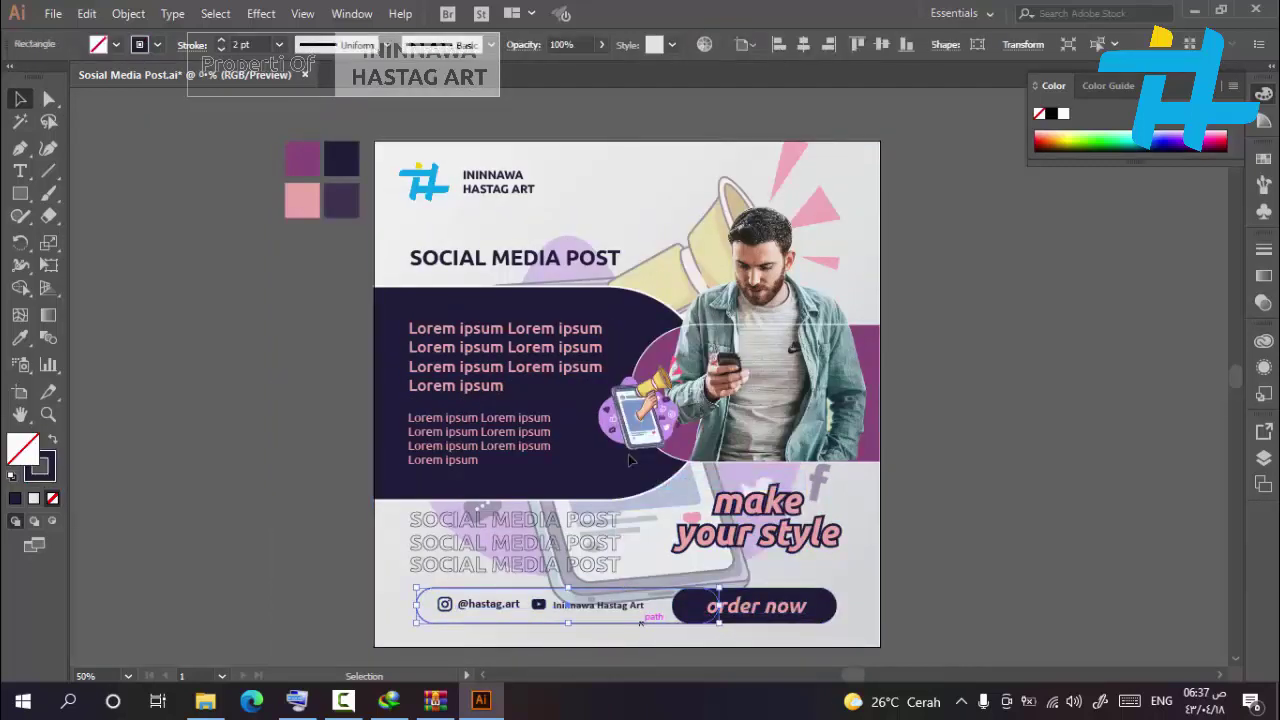
drag(641, 622, 547, 182)
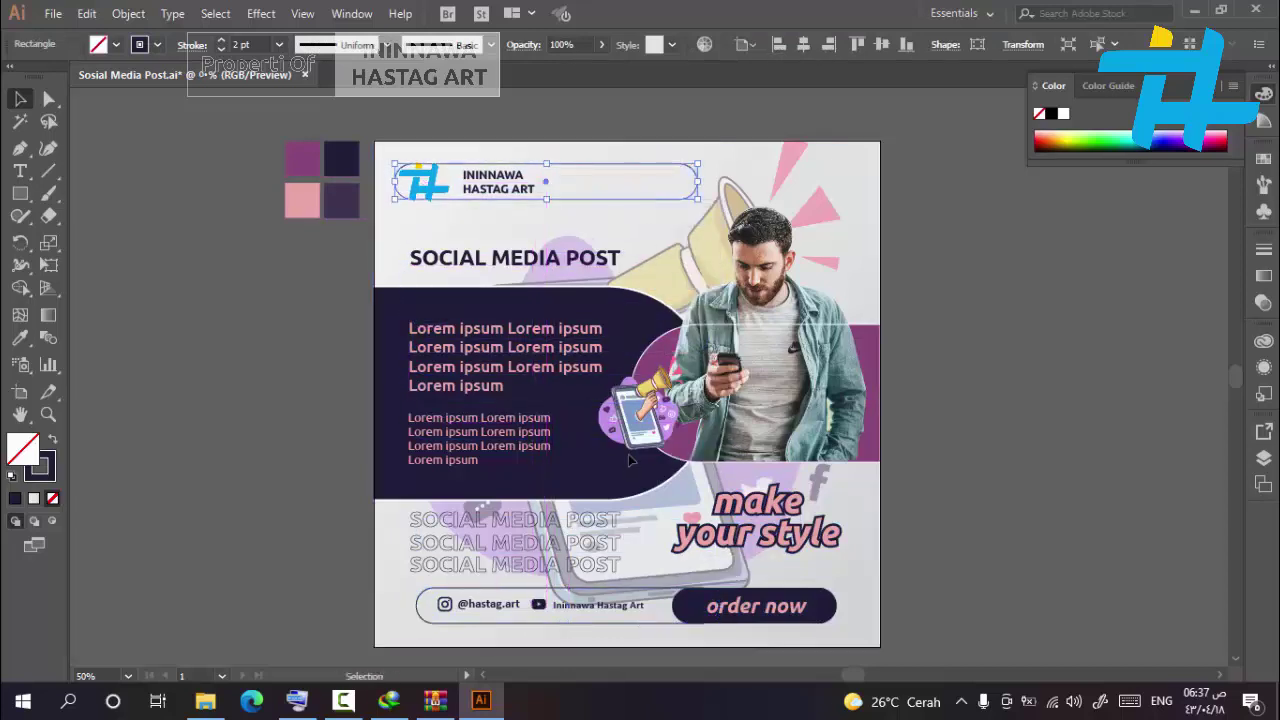
click(630, 460)
Join the brand name beside the logo into one line reading "ININNAWA HASTAG ART"
scroll(630, 460, up, 2)
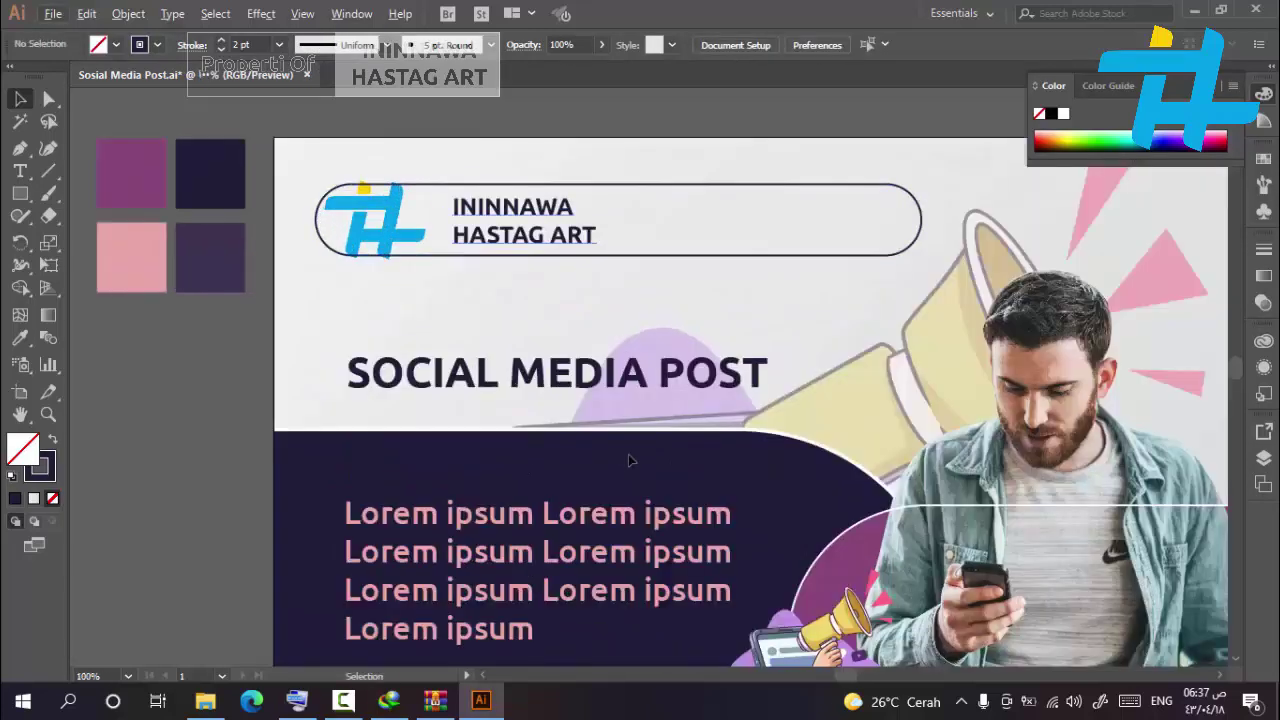
double_click(455, 208)
key(Down)
key(BackSpace)
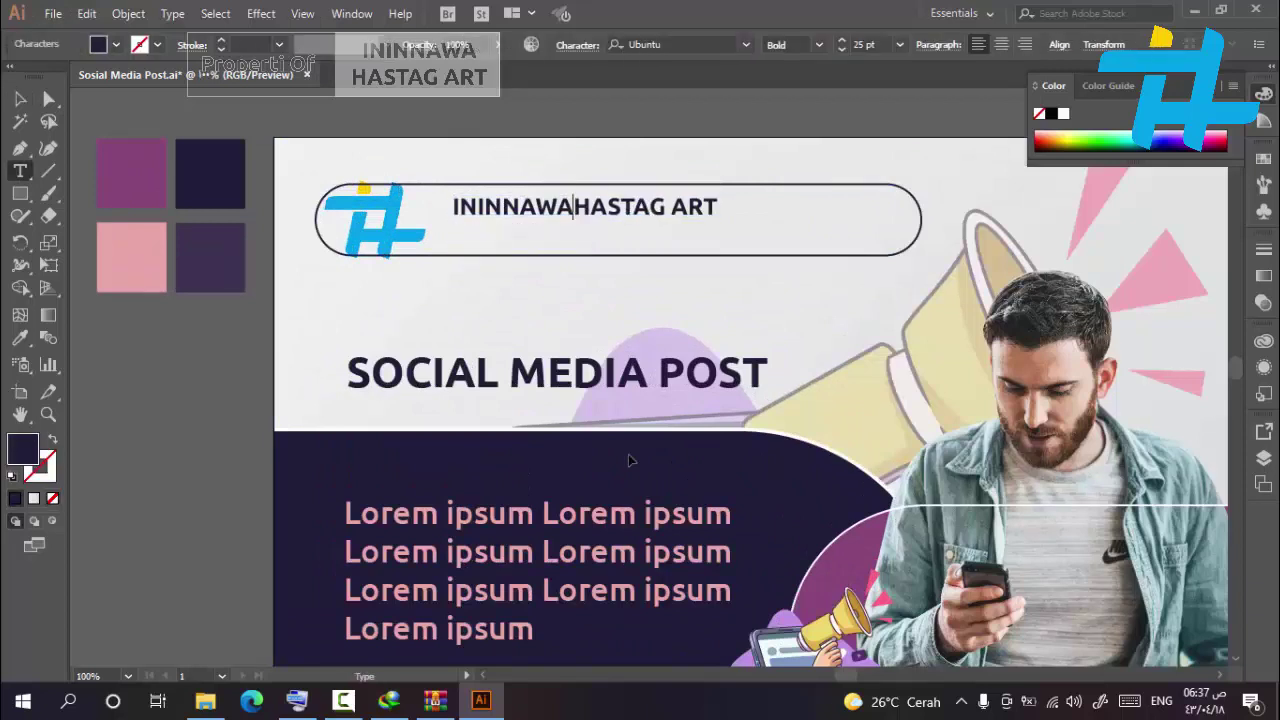
key(Escape)
Scale down the logo and nudge it down until it sits vertically centred inside the rounded outline
click(350, 241)
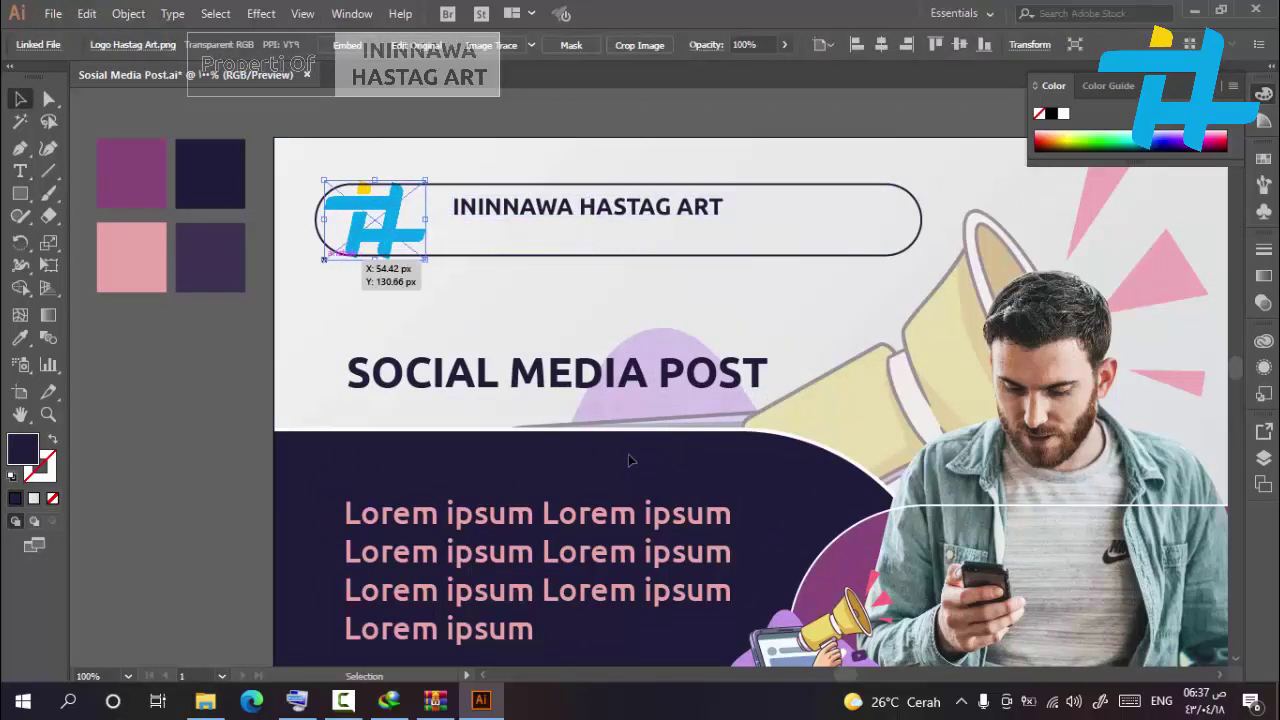
drag(324, 260, 345, 244)
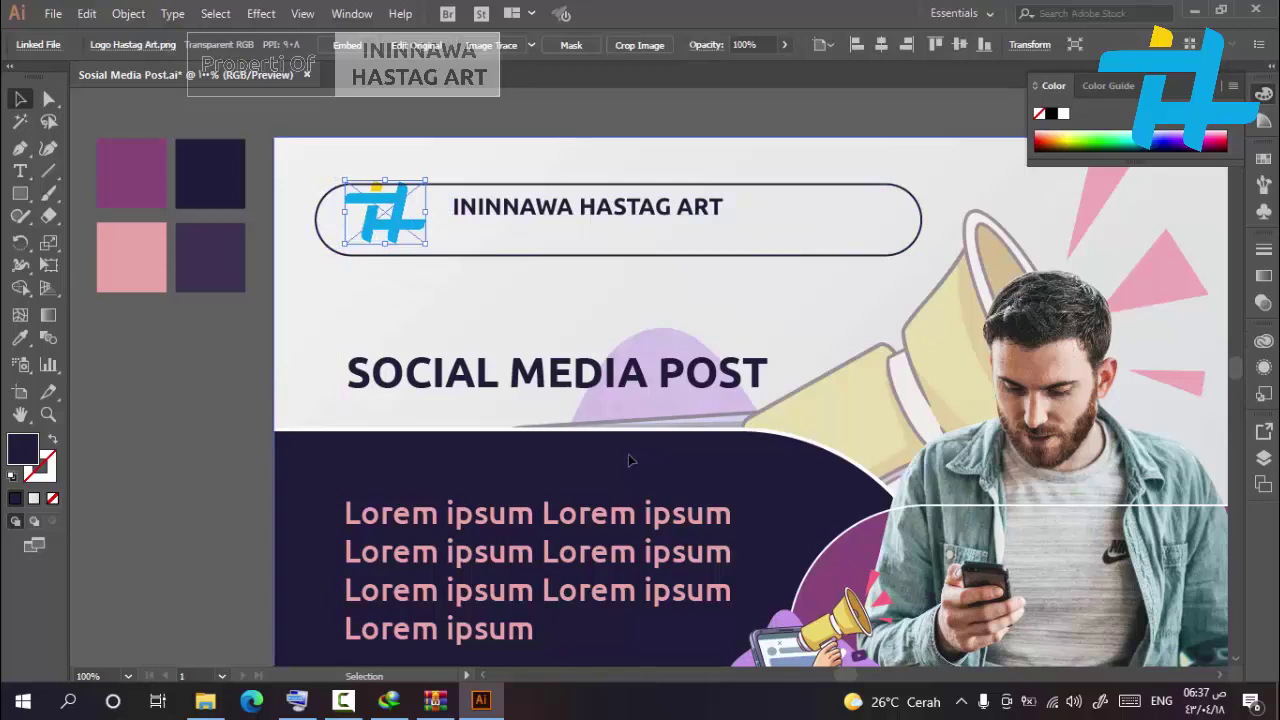
key(Down)
key(Down)
key(Down)
key(Down)
key(Down)
key(Down)
key(Down)
key(Down)
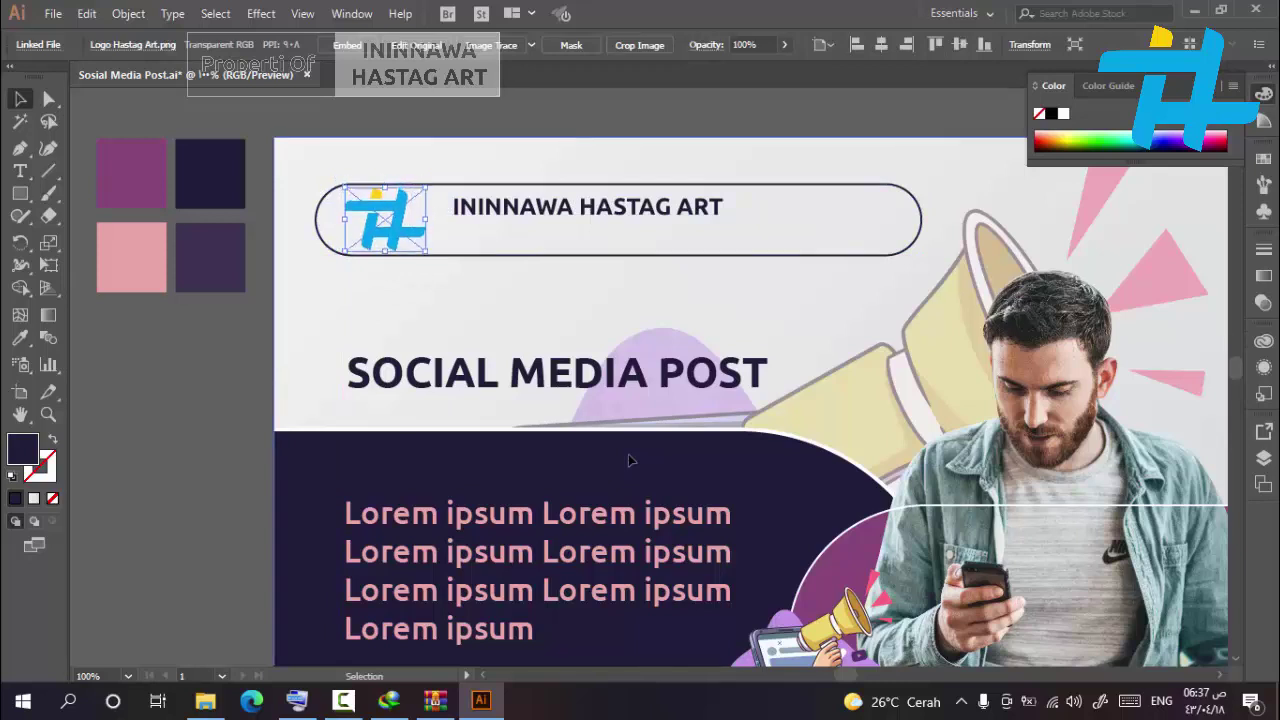
Shift and narrow the rounded outline to fit the logo and brand name, and centre the name vertically inside it
click(512, 255)
drag(512, 255, 528, 255)
drag(937, 219, 814, 219)
click(740, 288)
drag(660, 206, 660, 220)
click(478, 113)
Review the finished post as a whole and save the document
scroll(418, 191, down, 2)
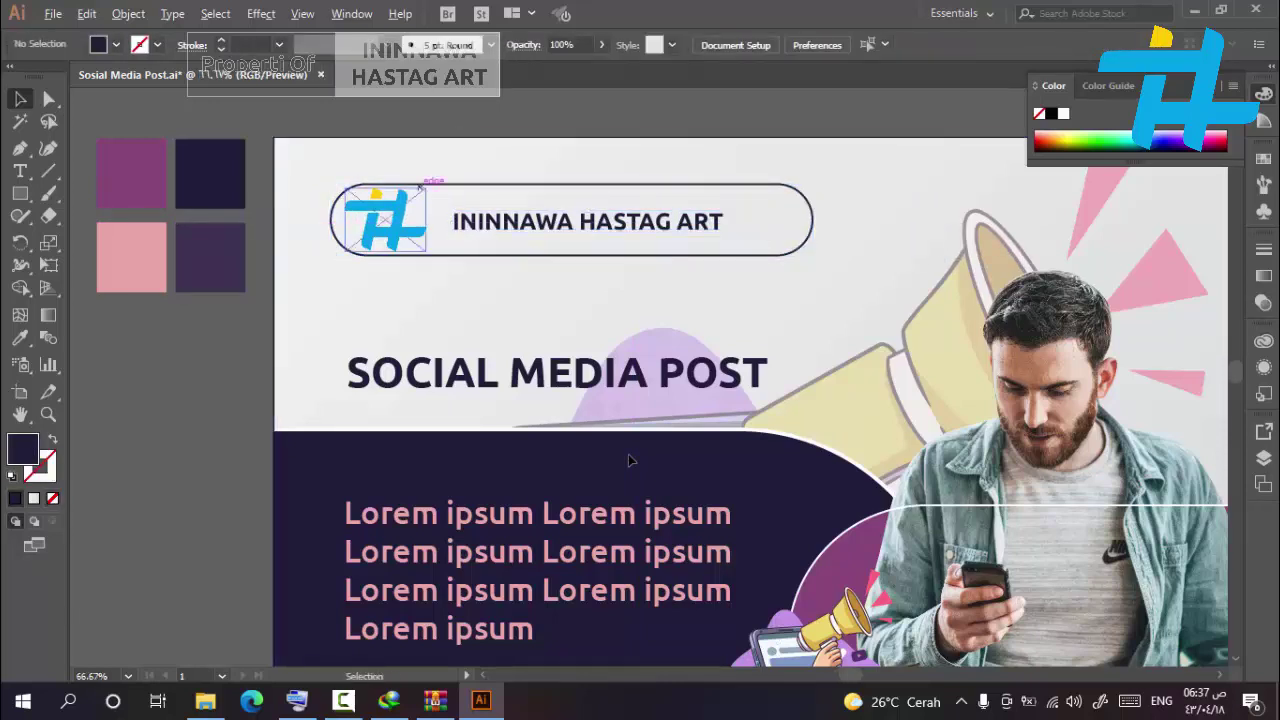
click(396, 206)
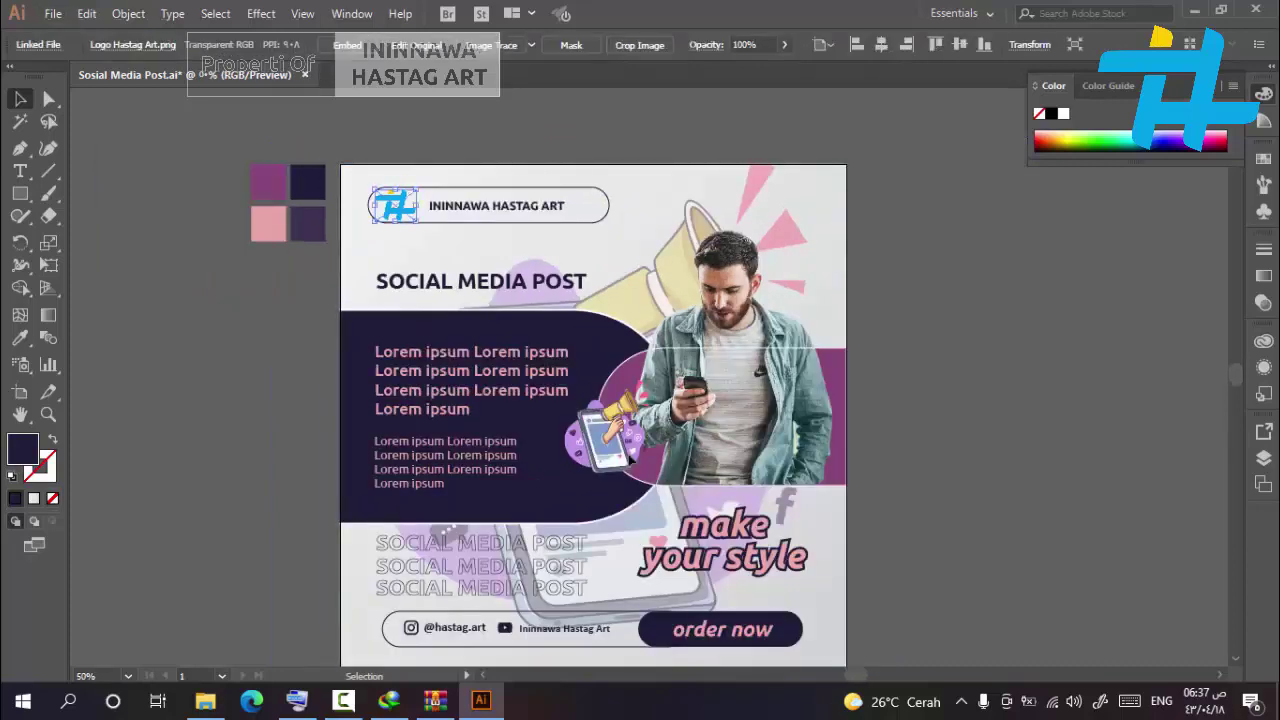
click(410, 126)
scroll(410, 126, down, 1)
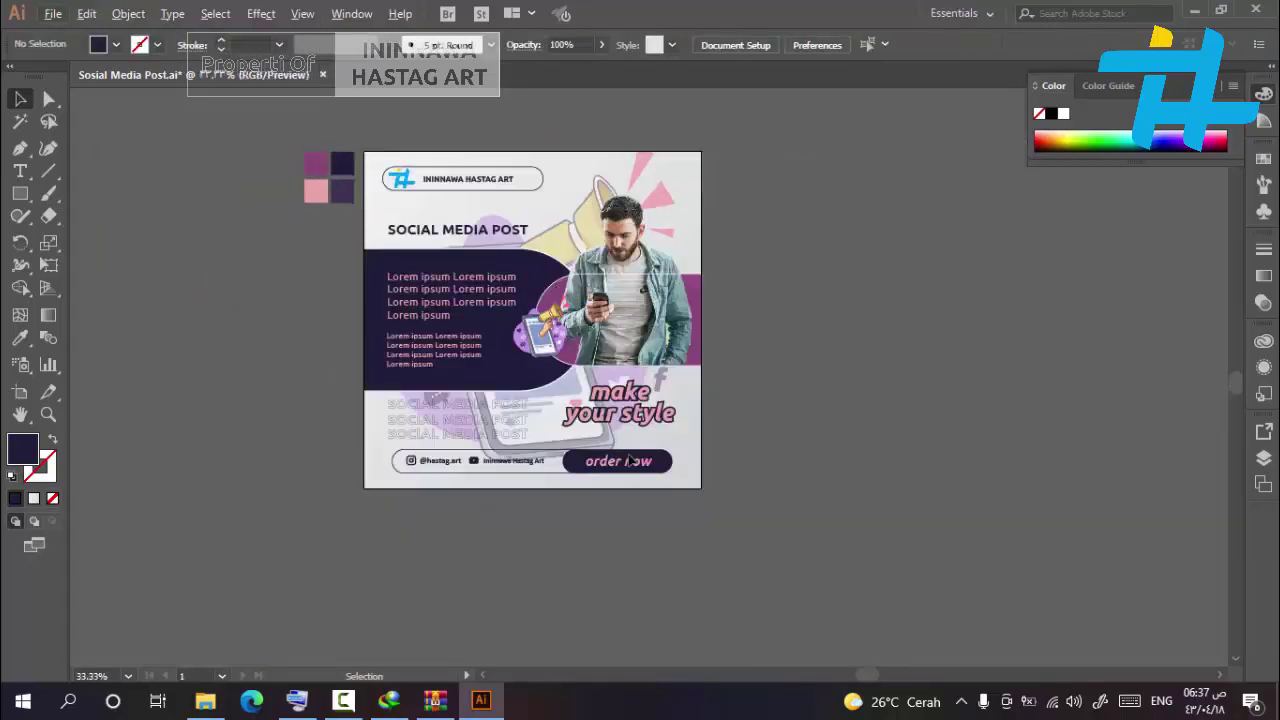
click(53, 14)
click(82, 166)
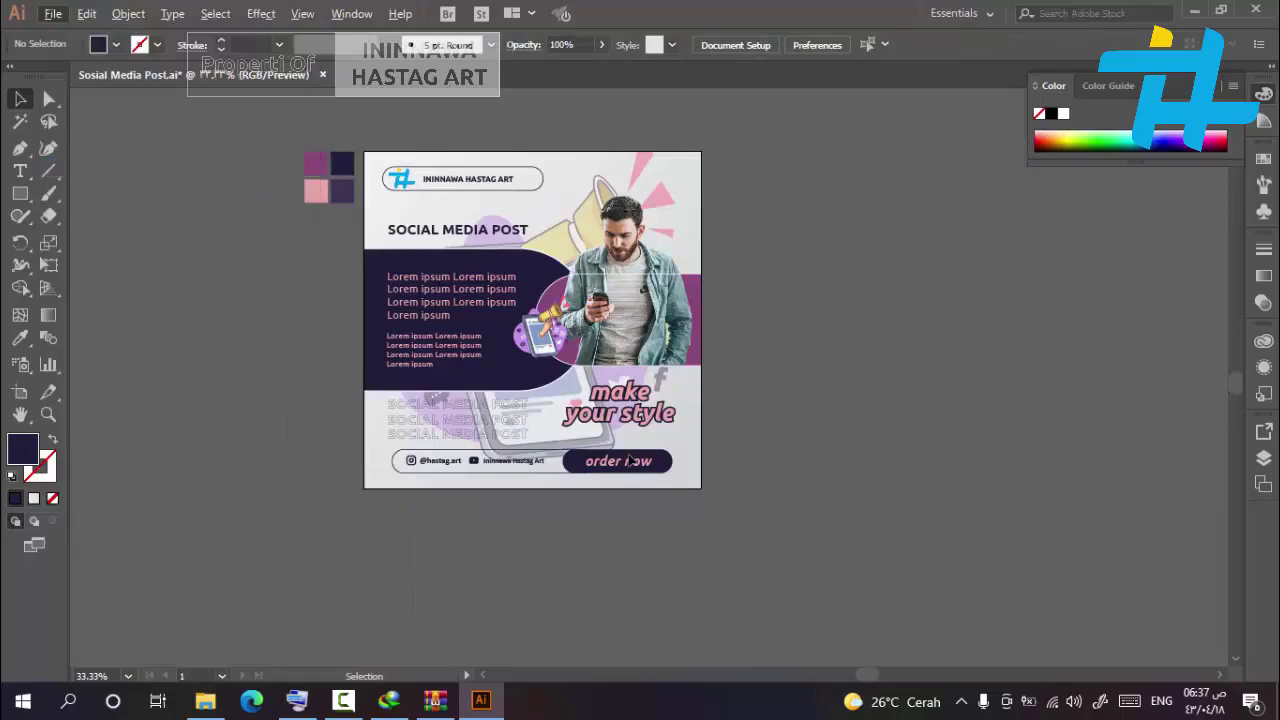